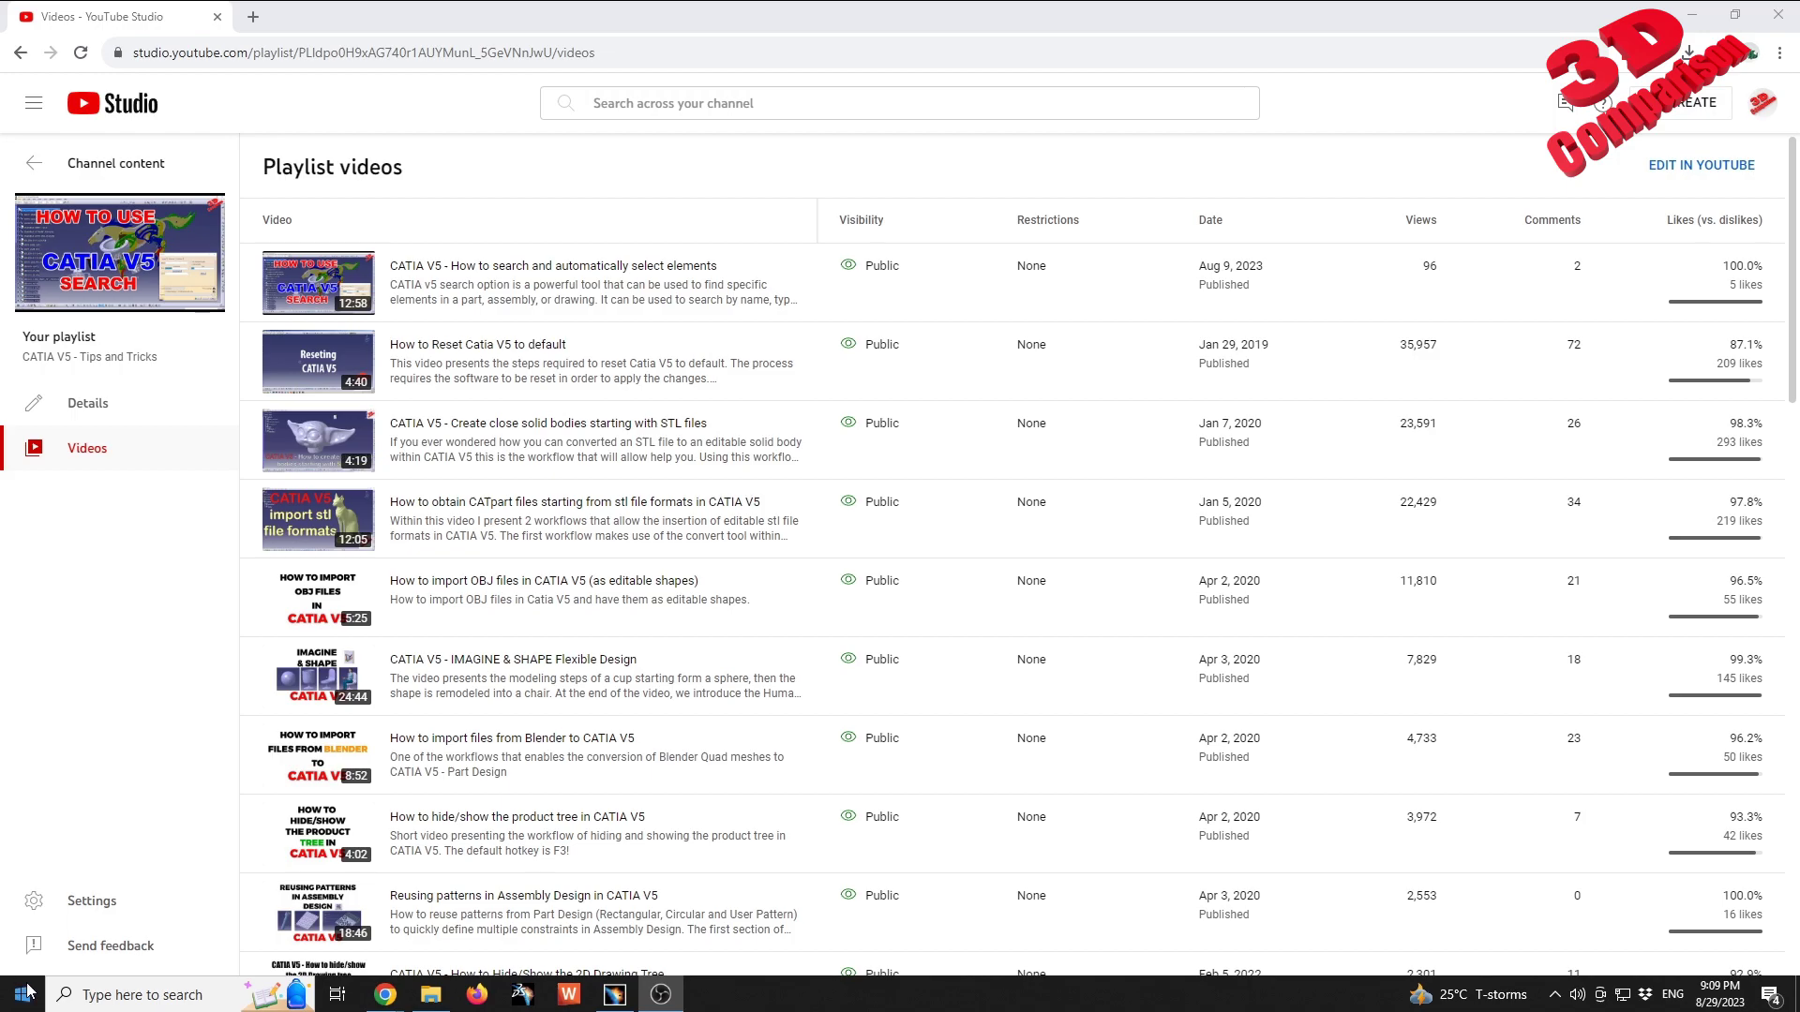
Switch from the YouTube Studio browser page to the empty CATIA V5 window.
left_click(615, 994)
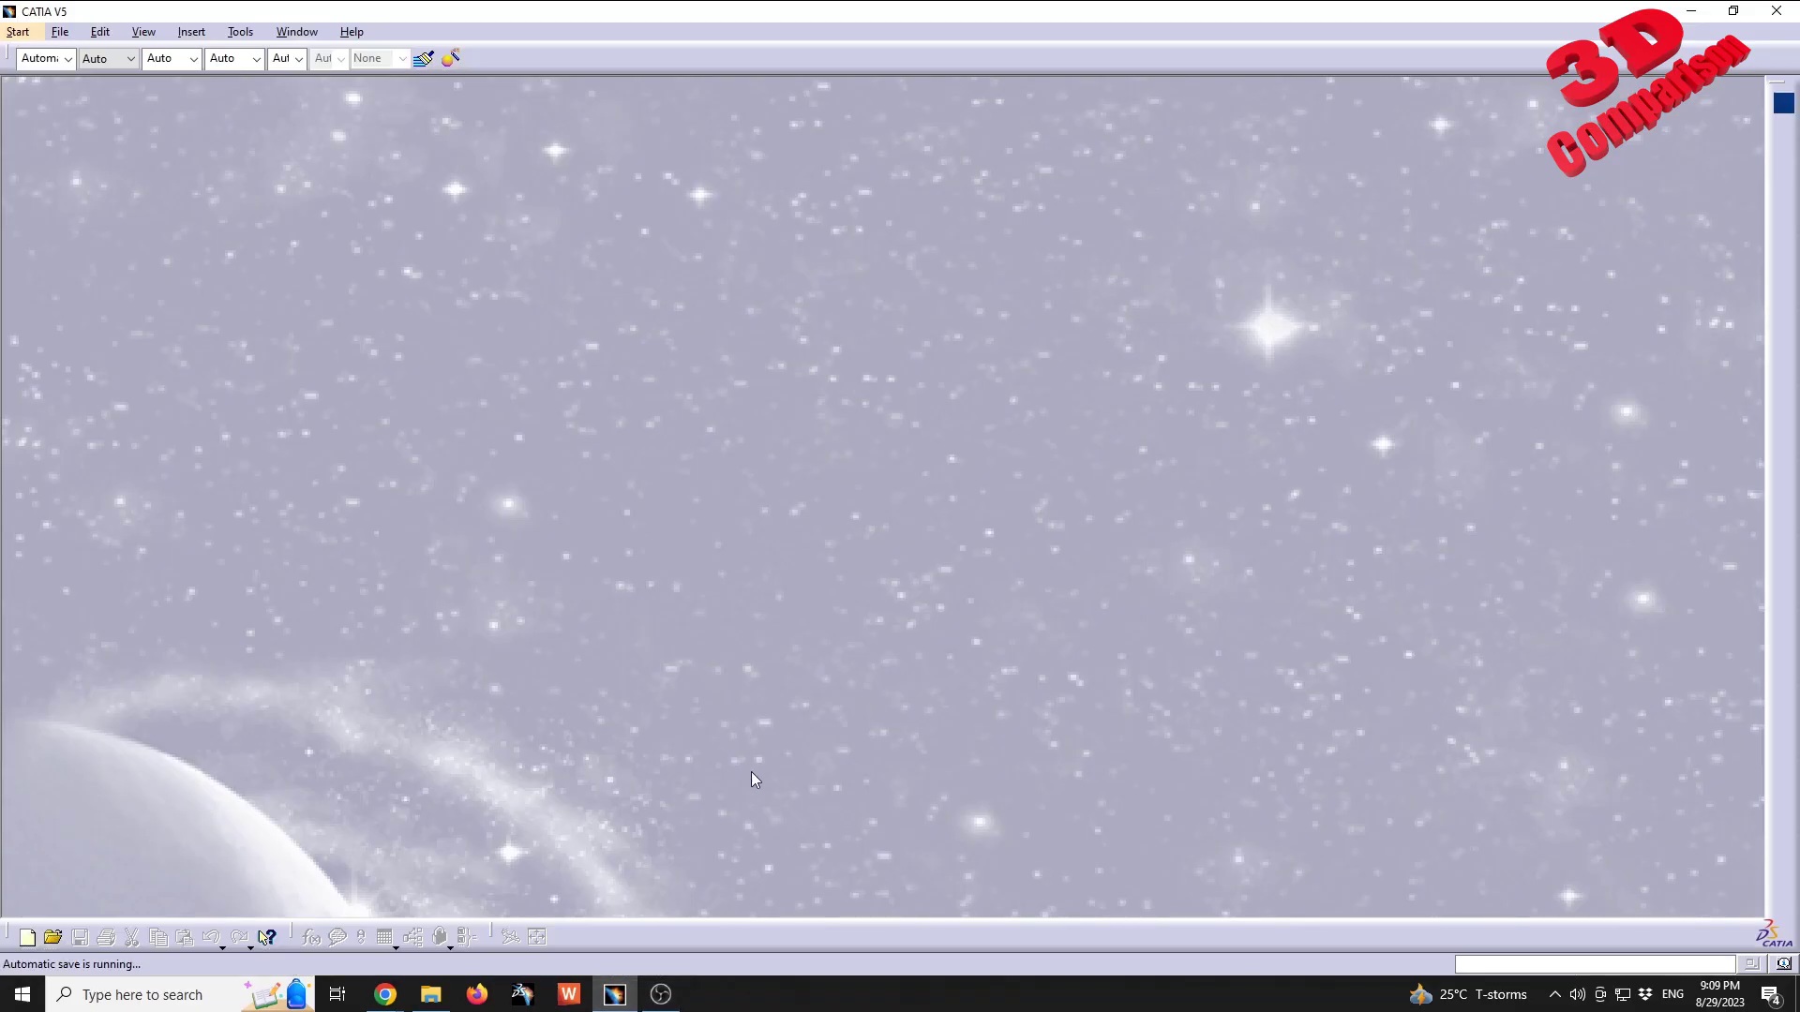
Create a new part in Part Design and start a sketch on the xy plane.
left_click(28, 33)
mouse_move(72, 75)
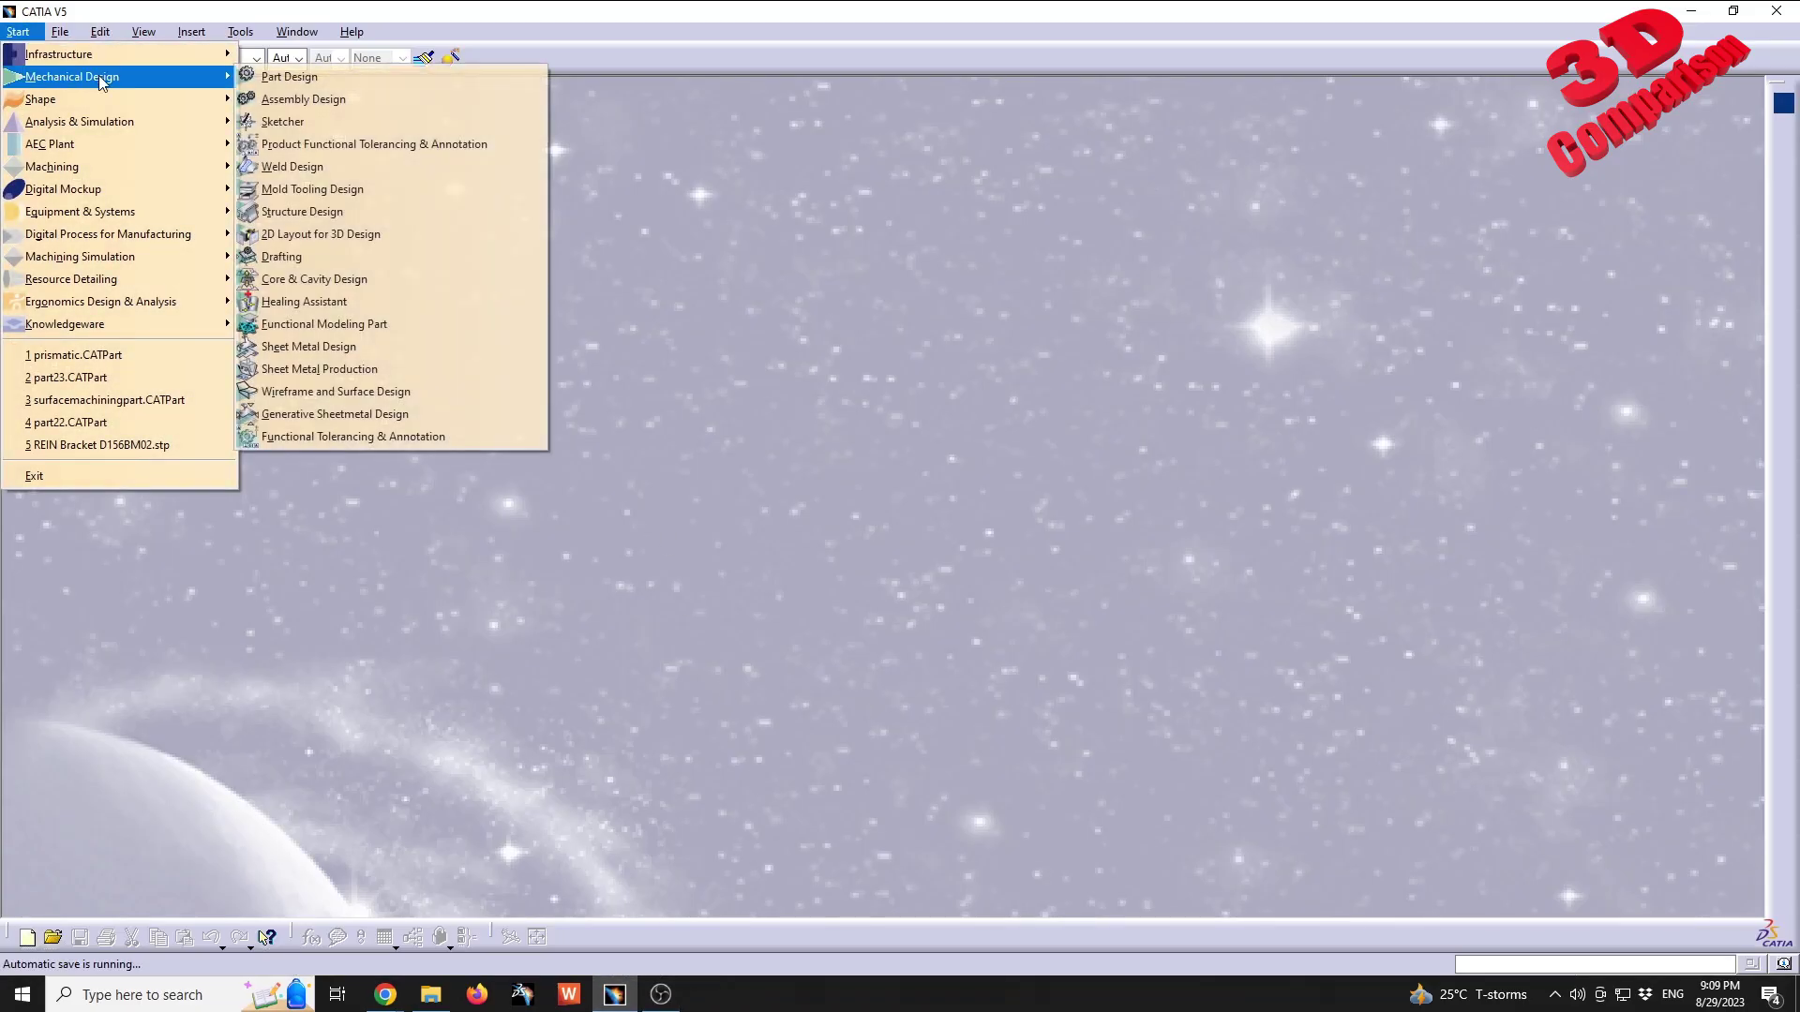
left_click(286, 77)
left_click(807, 525)
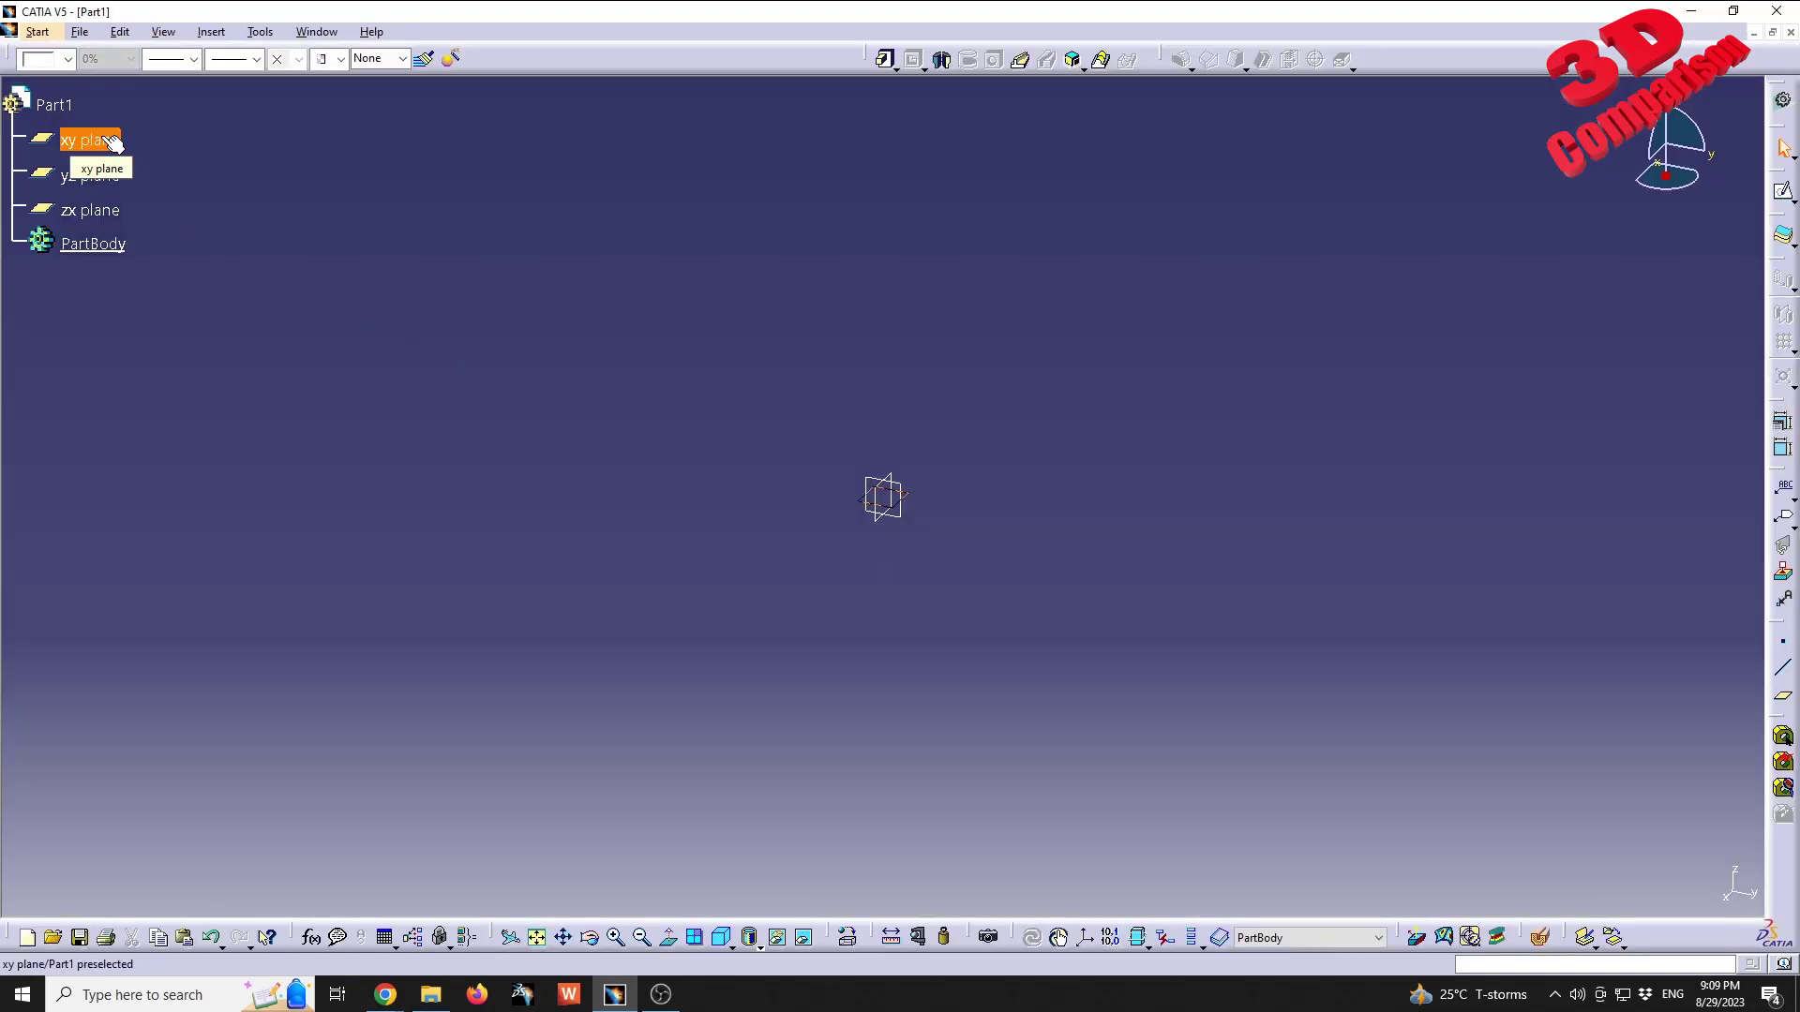
left_click(113, 141)
left_click(1783, 191)
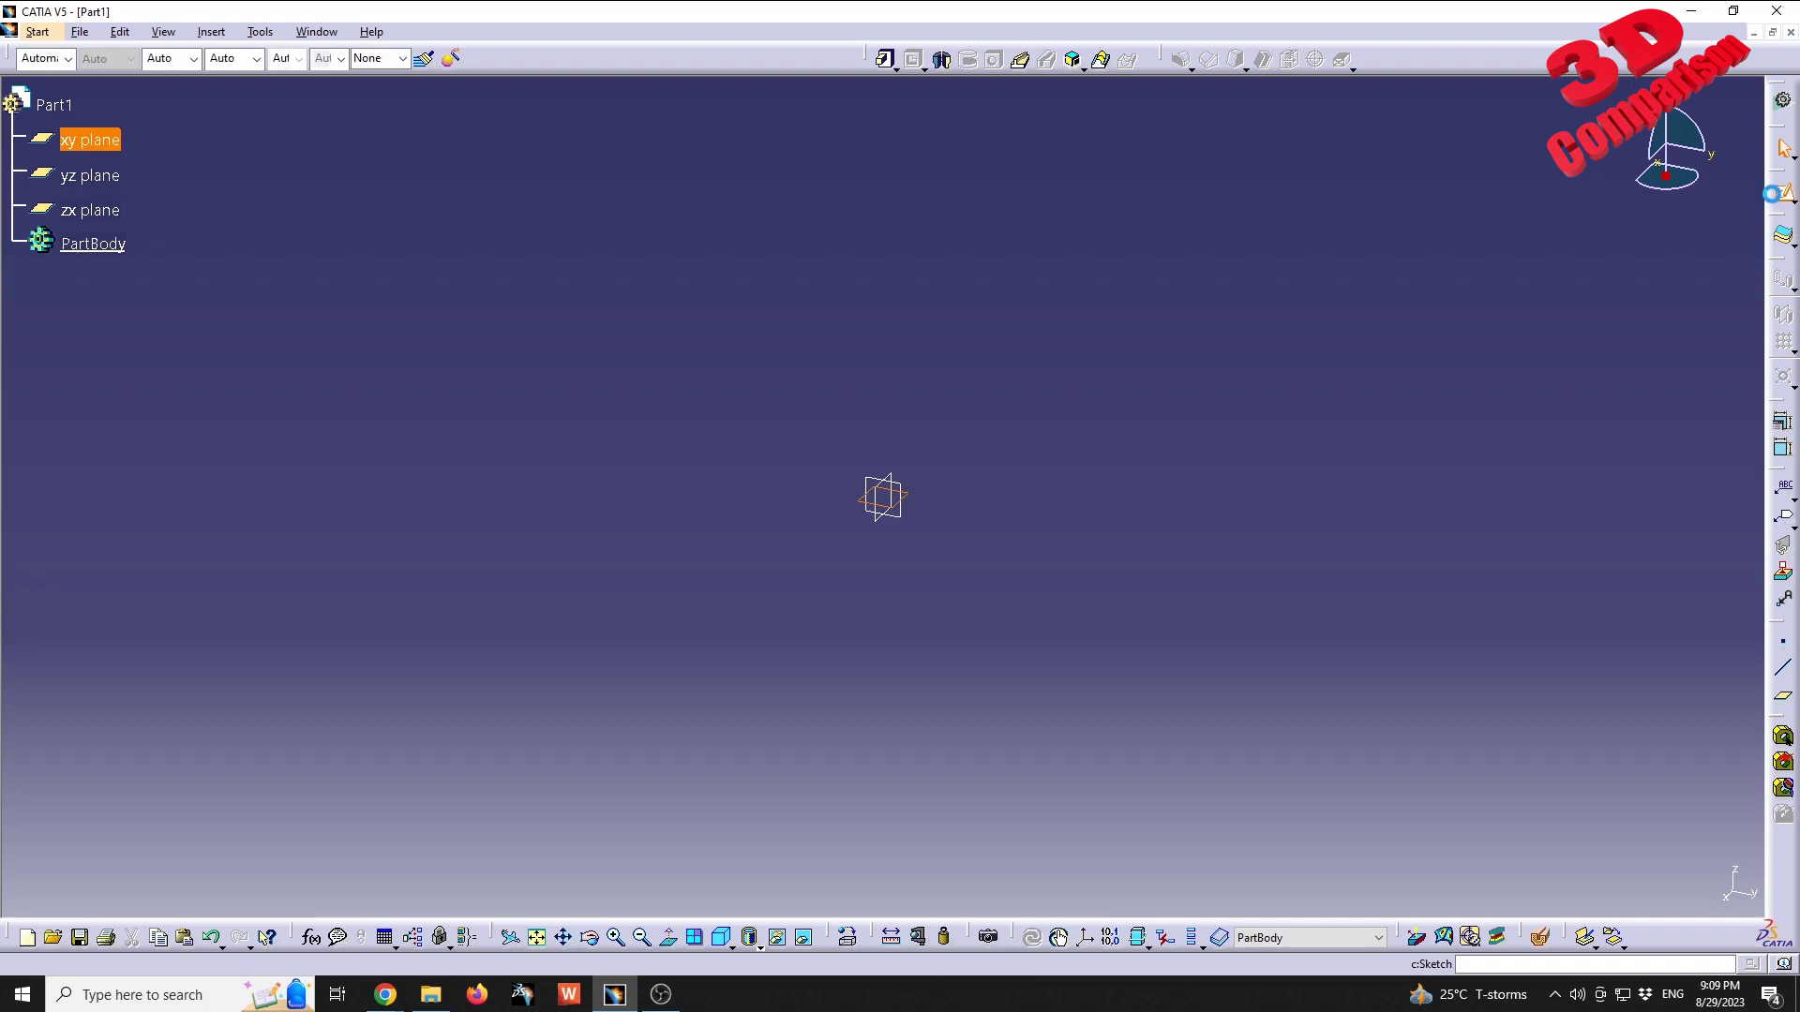
Draw an origin-centred 150 × 100 rectangle and exit the sketch.
left_click(1448, 155)
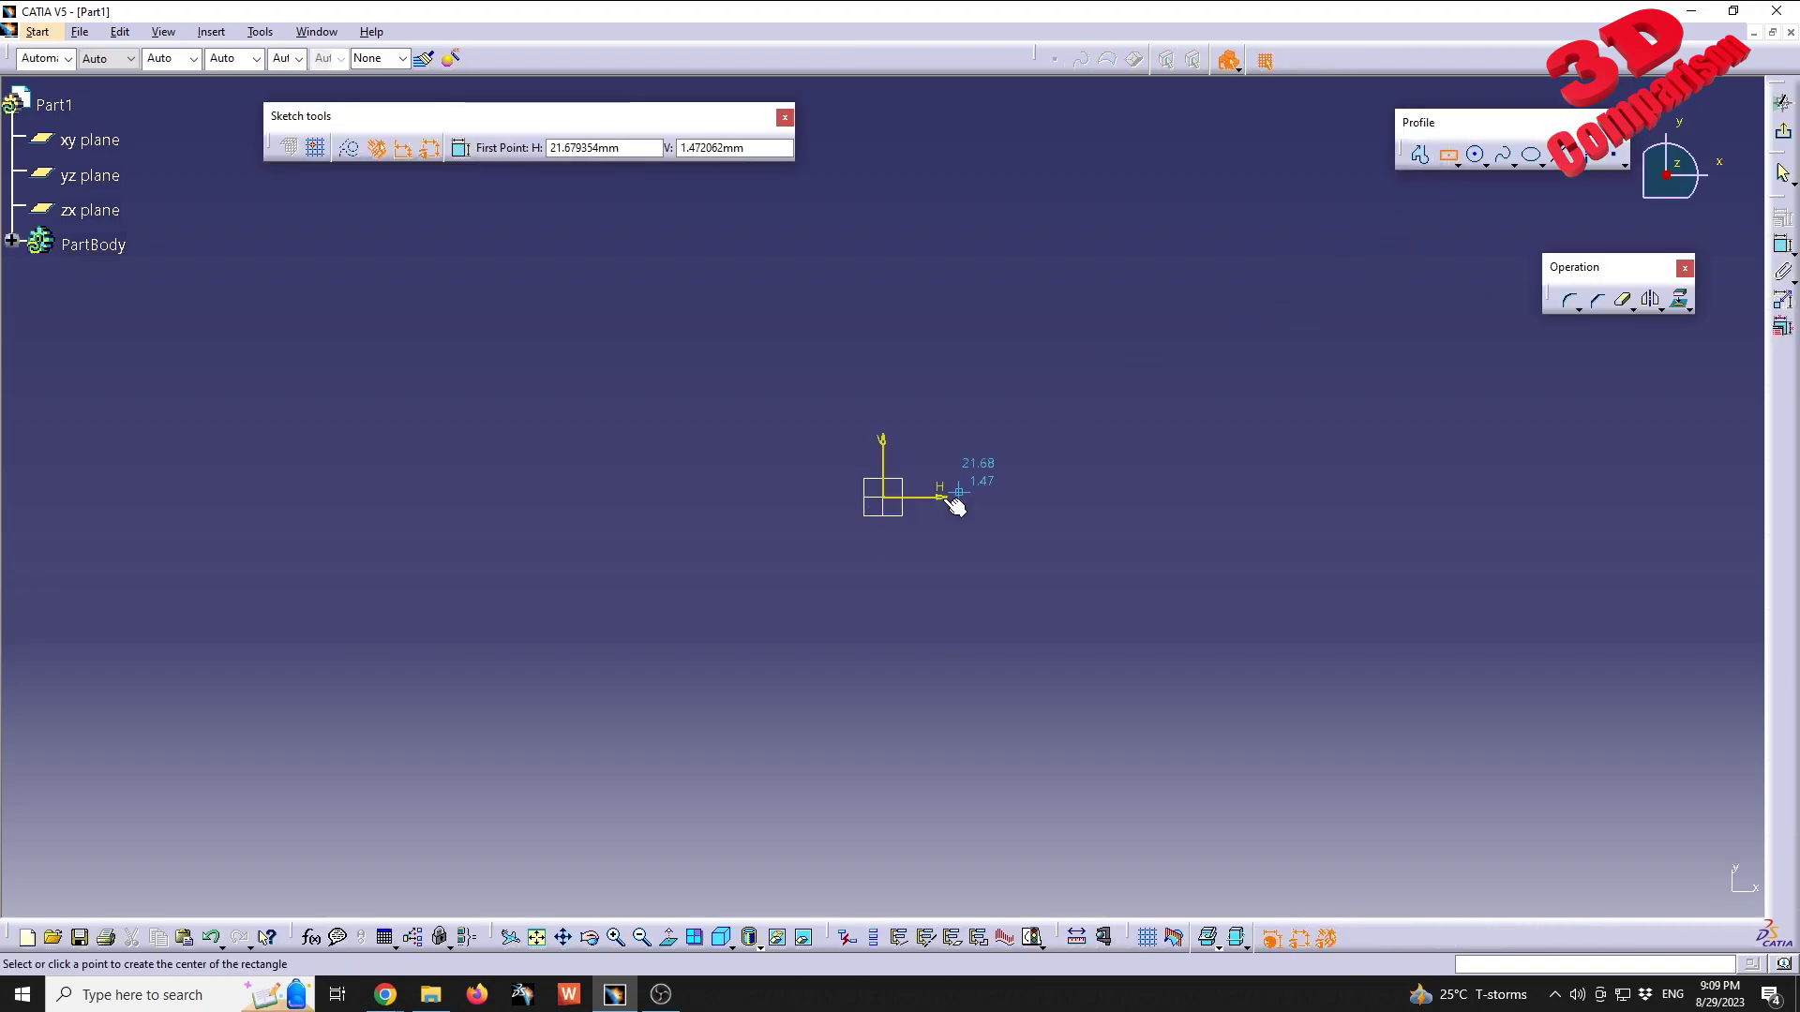
left_click(892, 498)
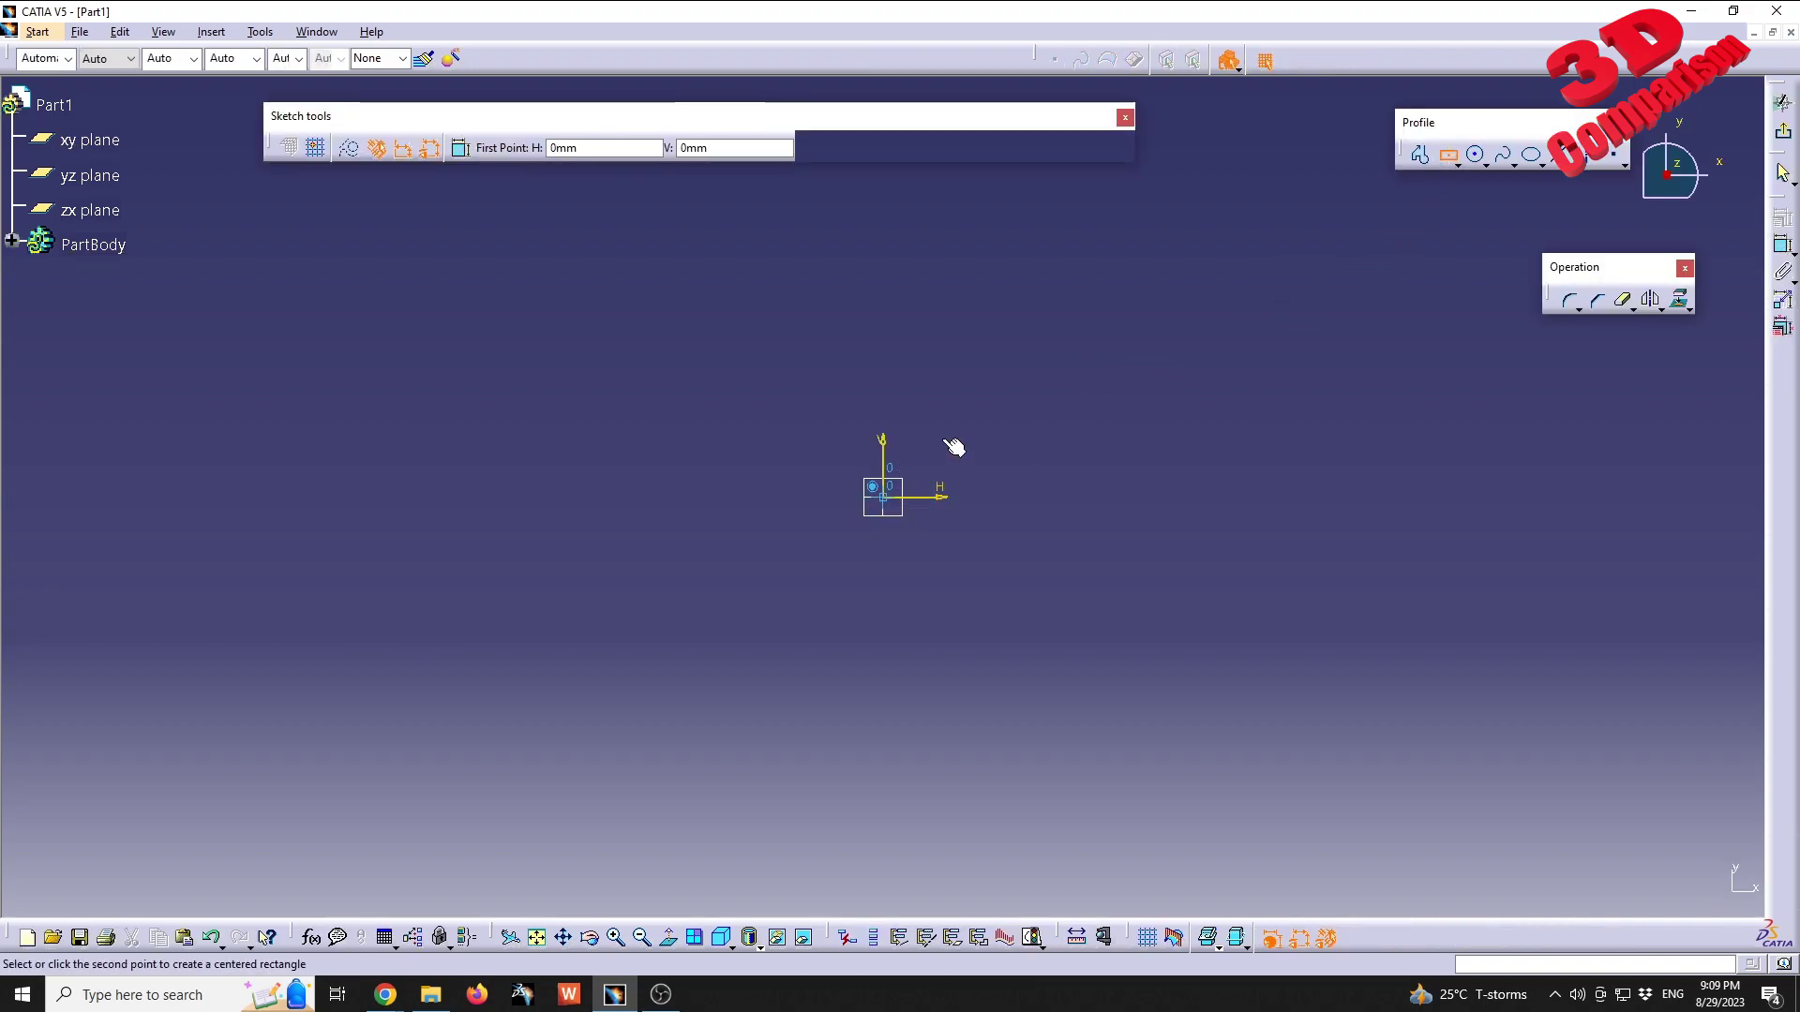
left_click(1071, 360)
double_click(1181, 496)
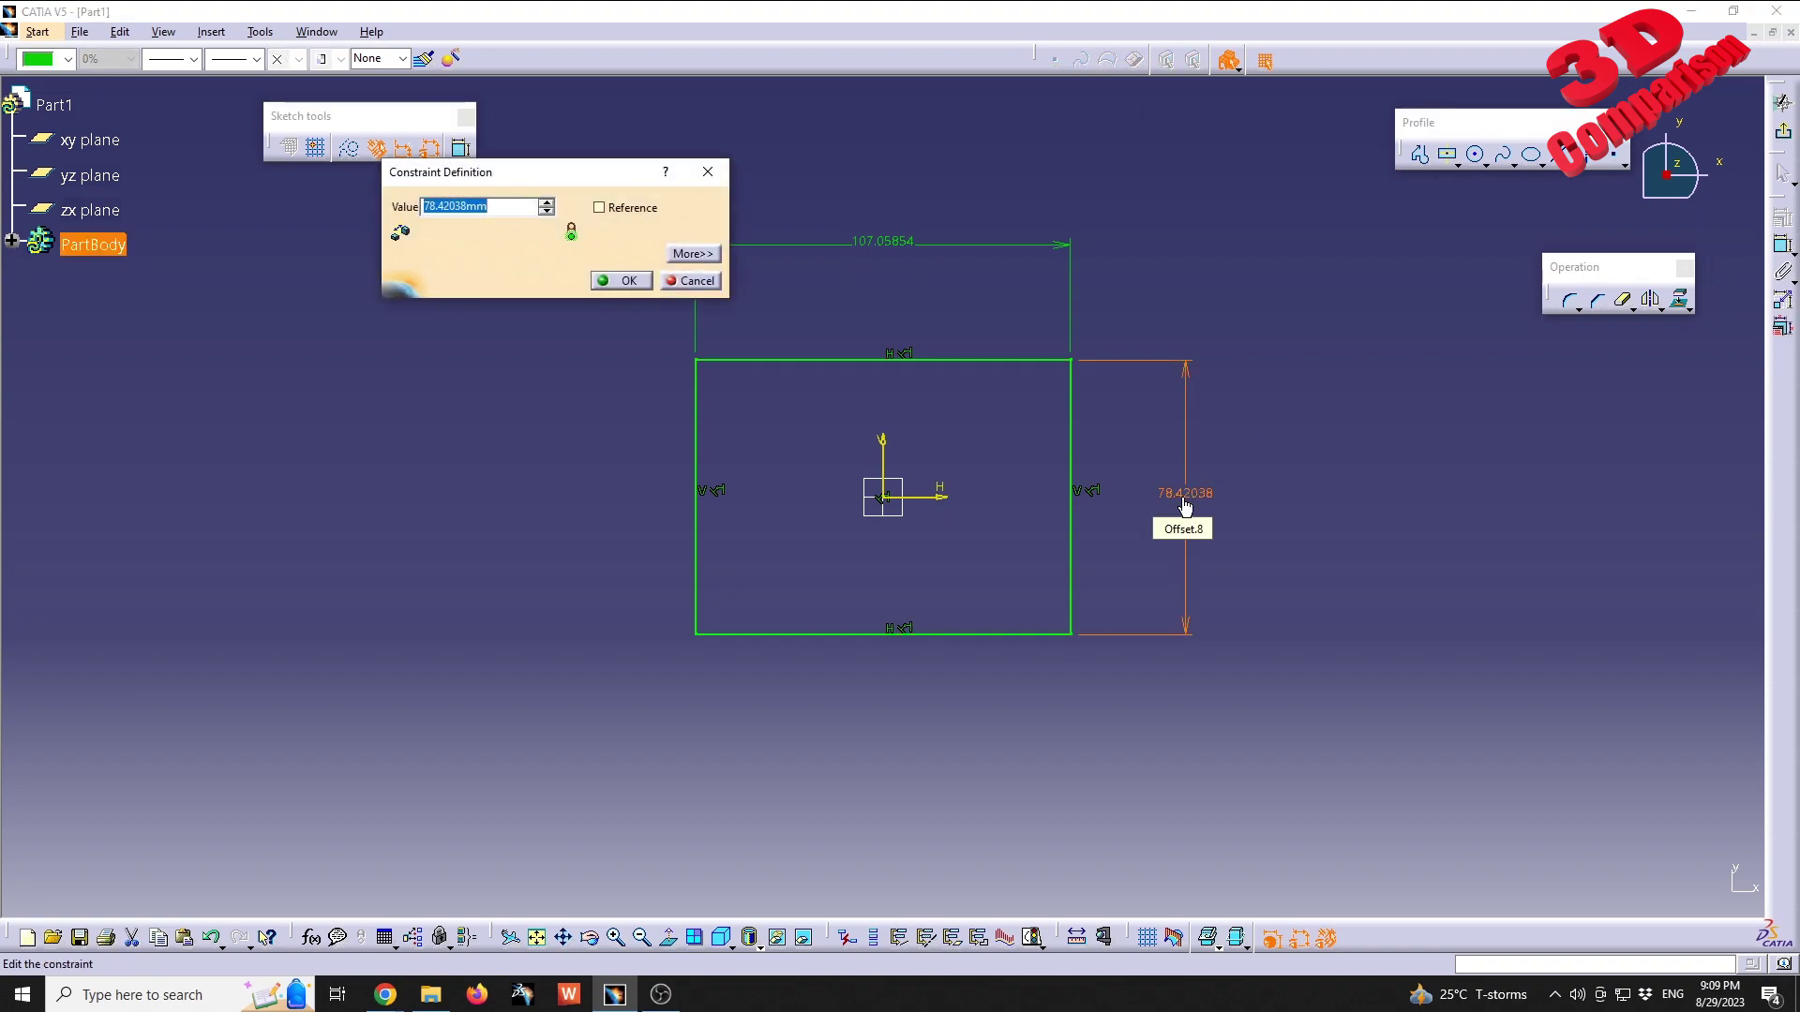
type("100")
key("Return")
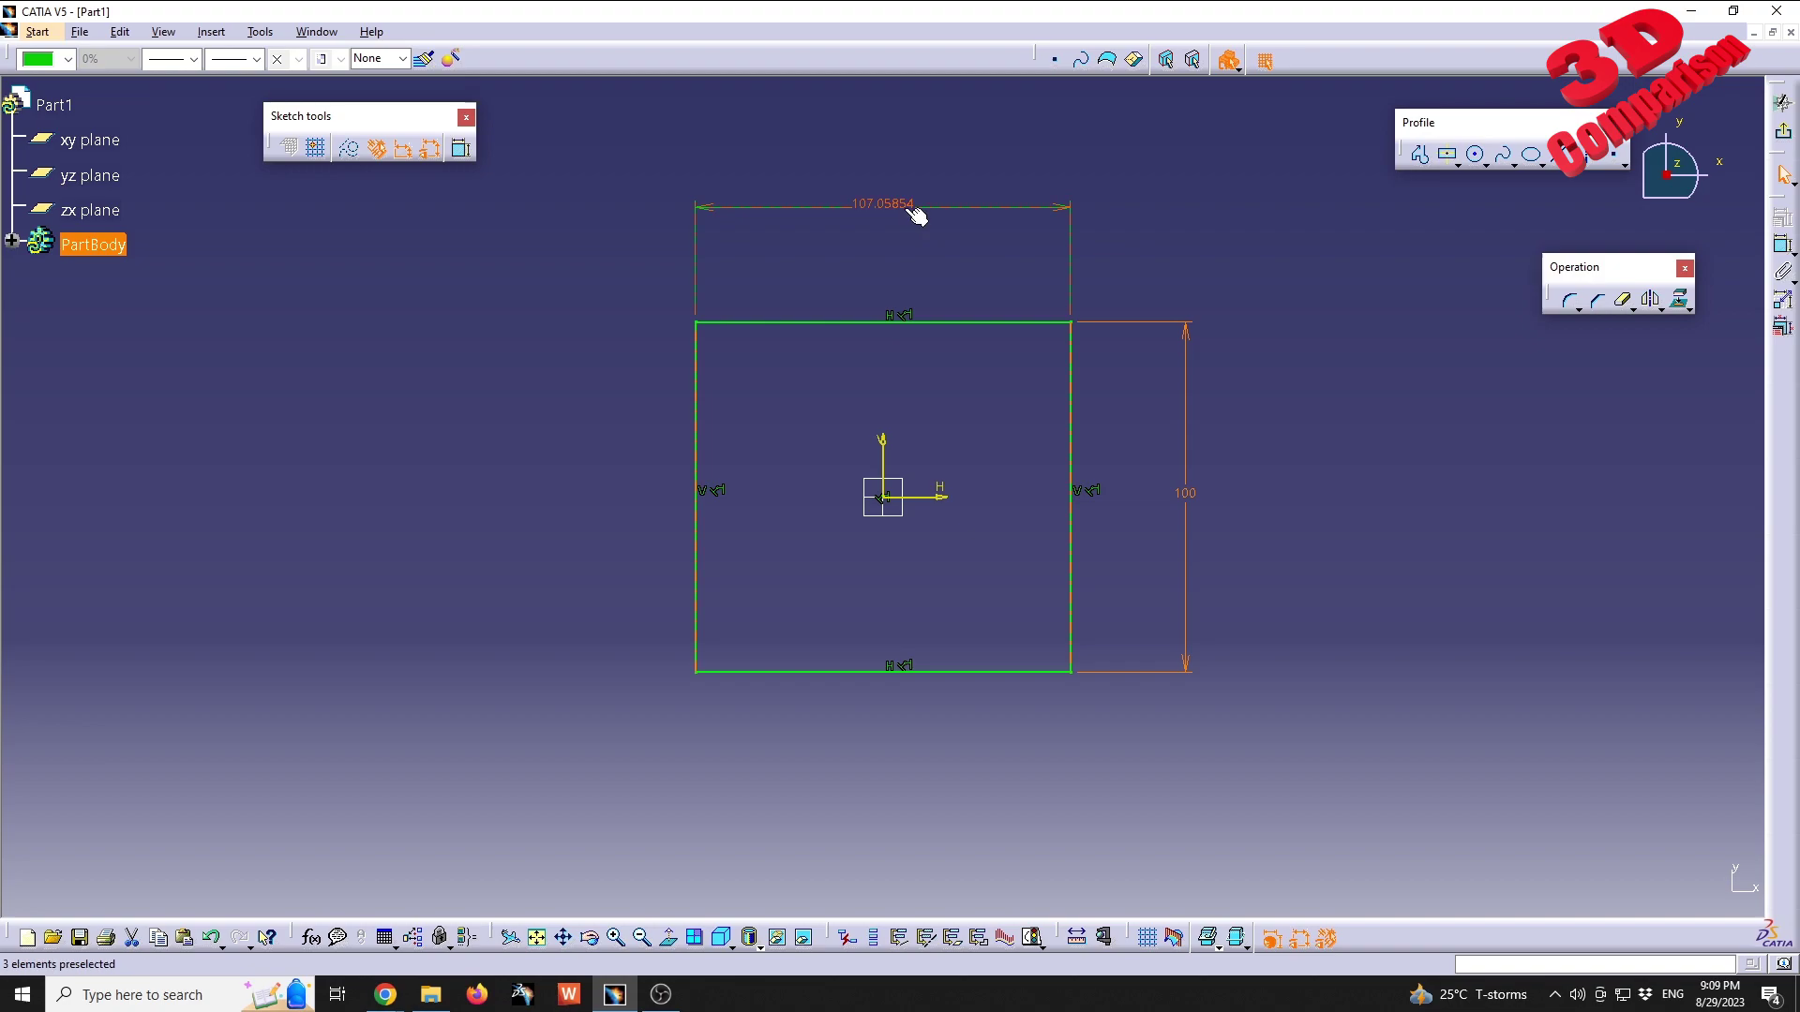
double_click(902, 205)
type("150")
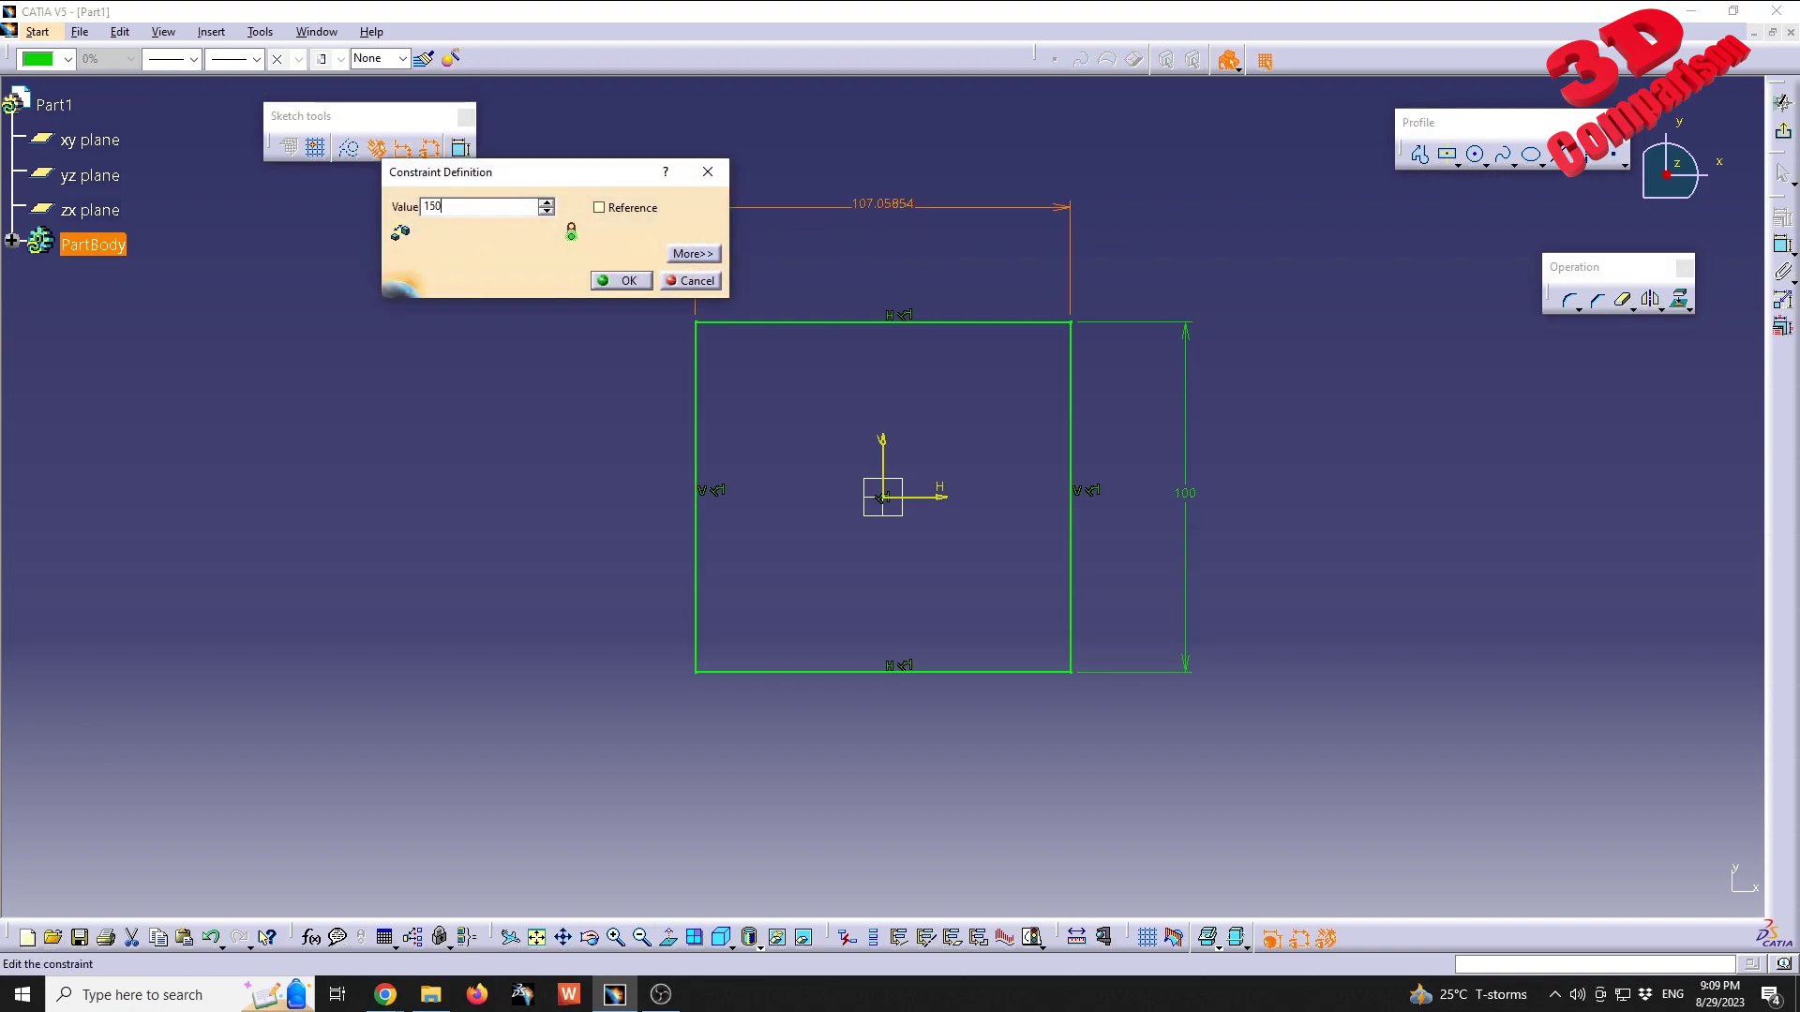
key("Return")
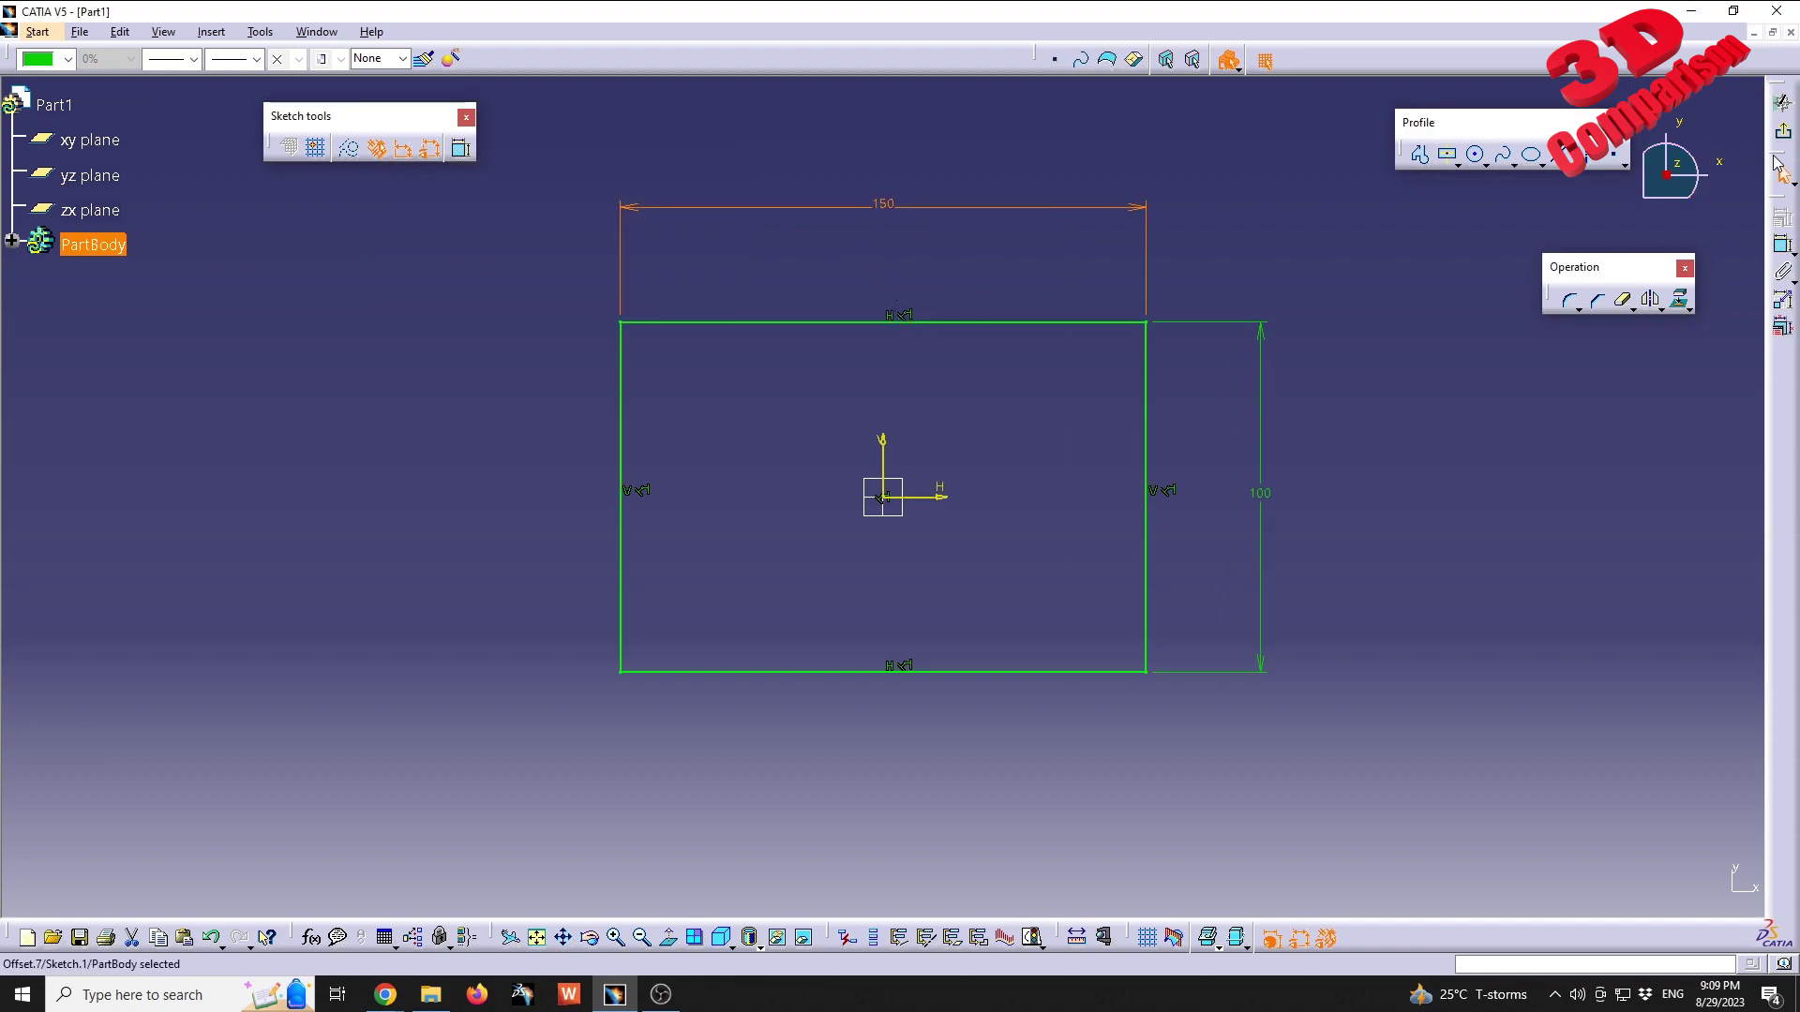
left_click(1781, 132)
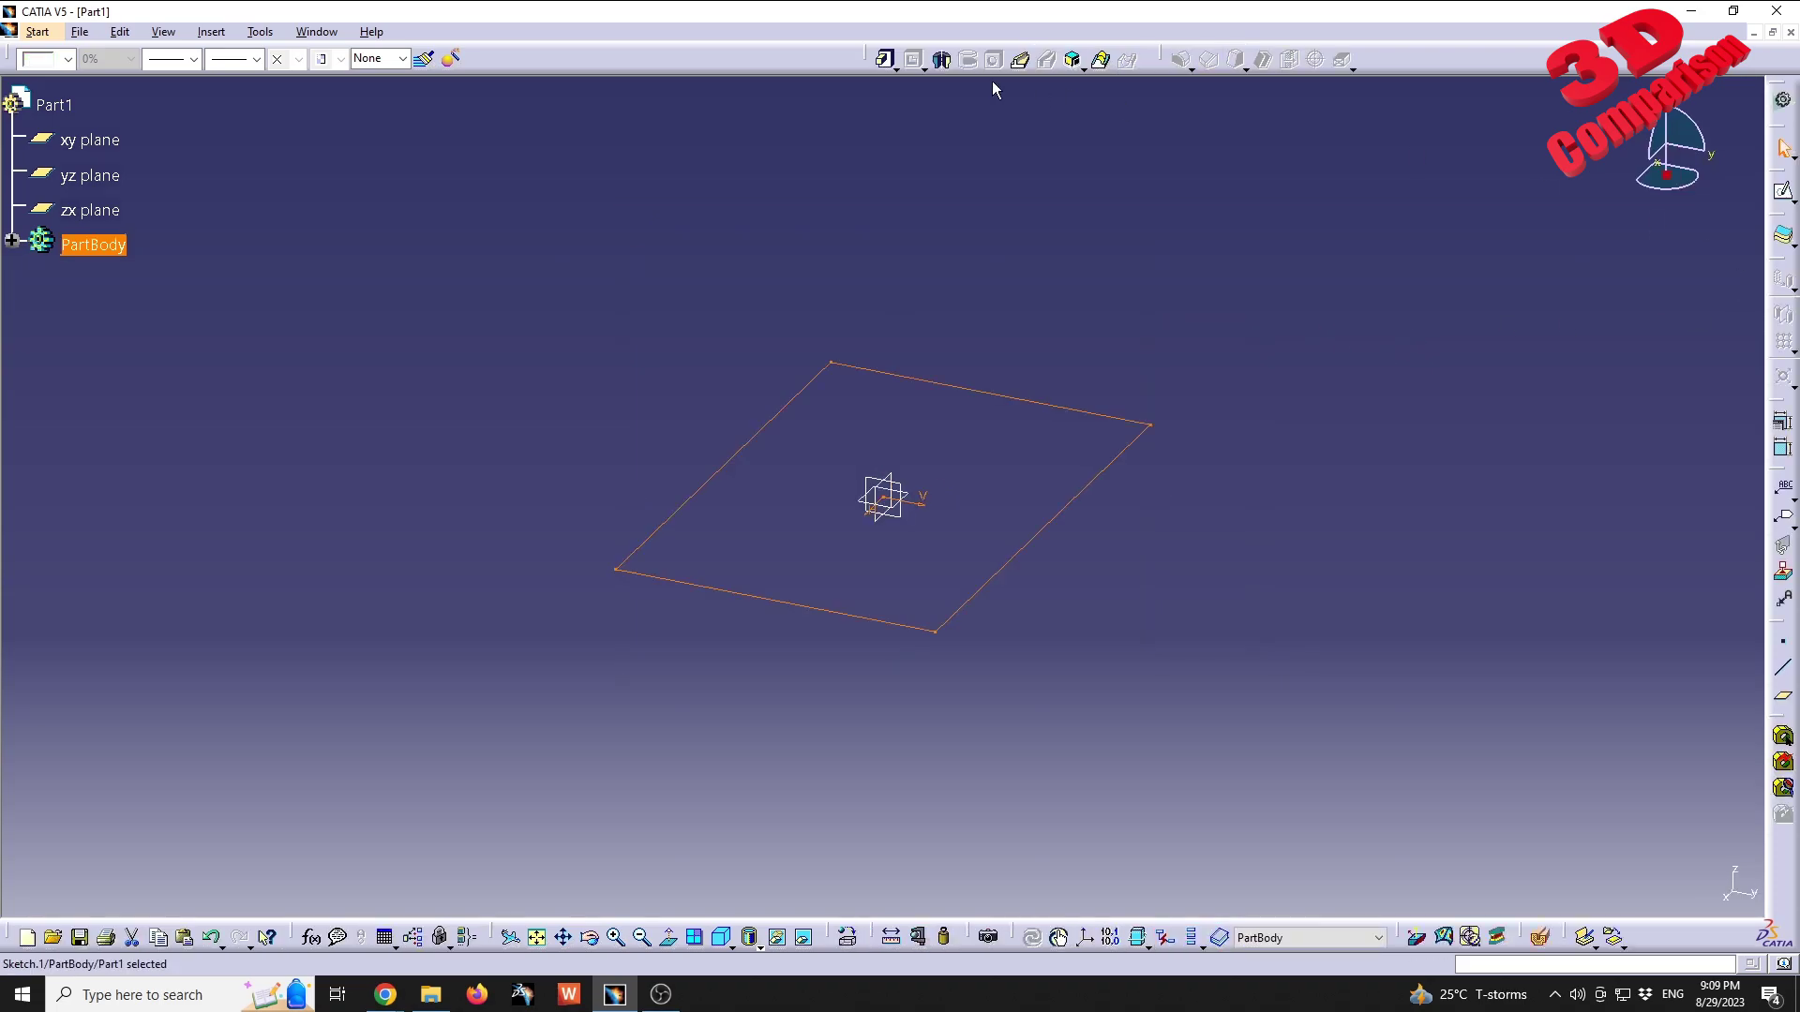
Pad the rectangle 20 mm thick, then start a sketch on the block's front face.
left_click(884, 58)
left_click(932, 382)
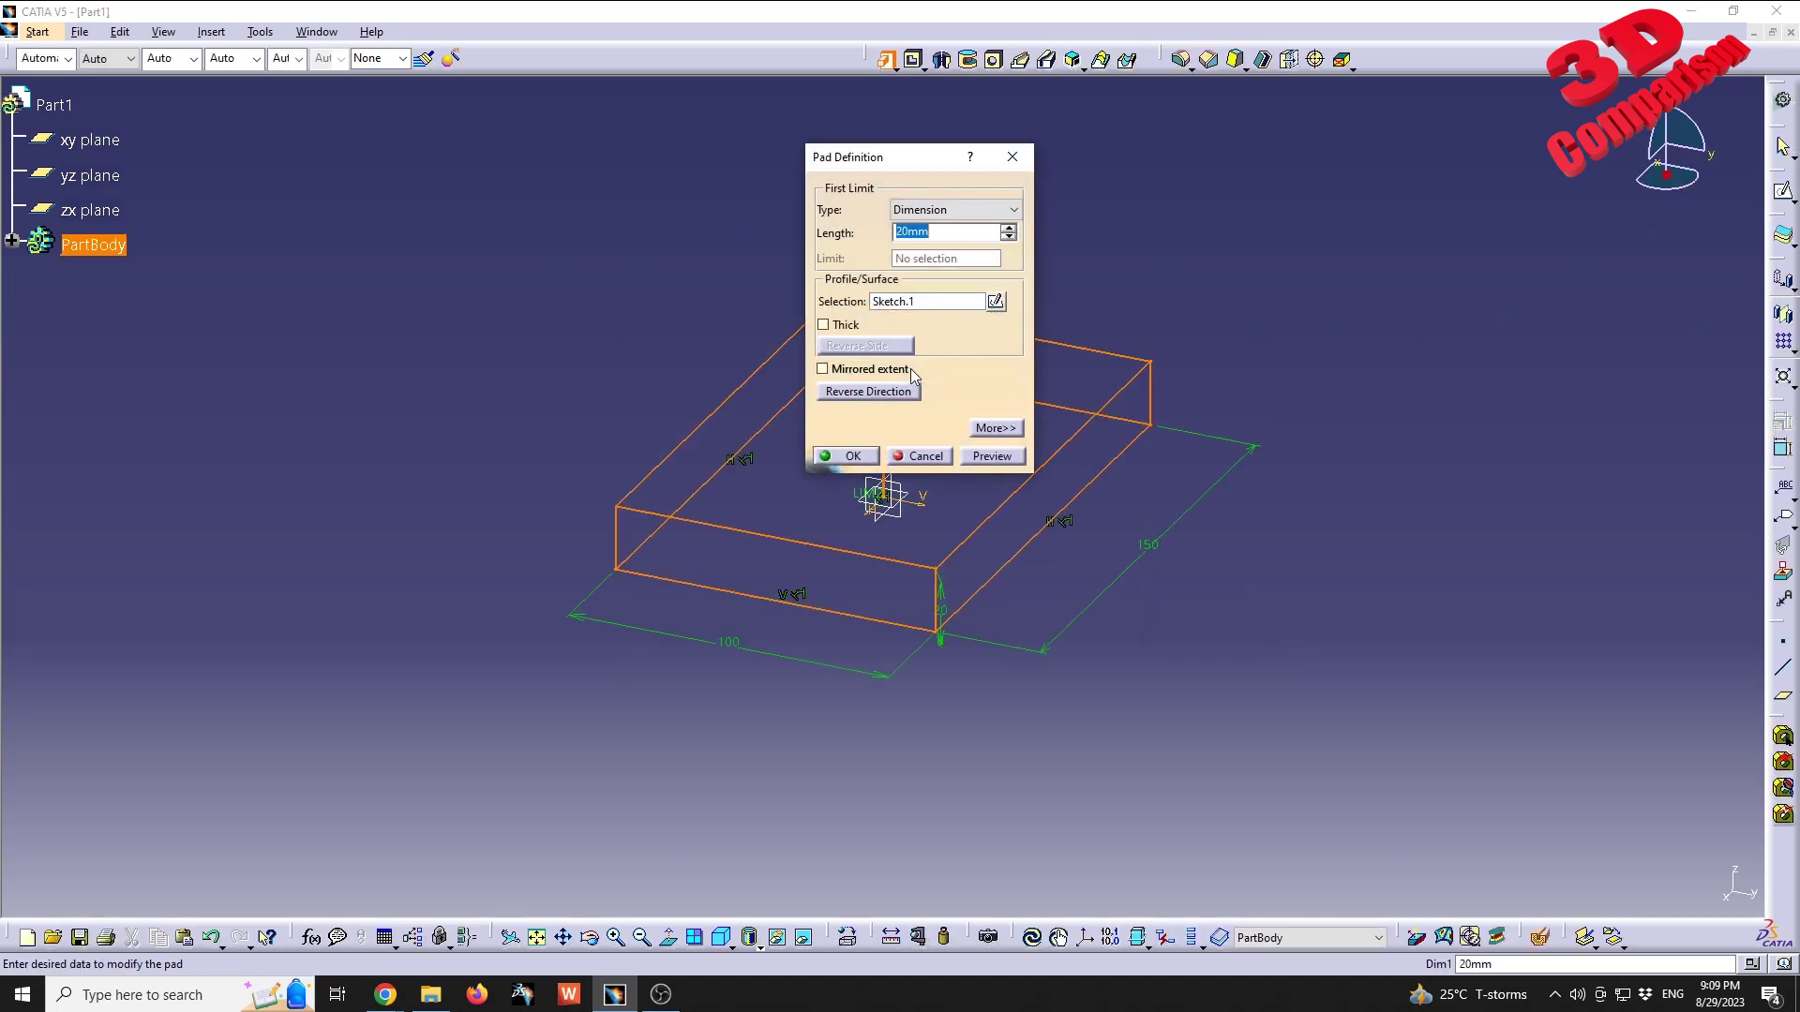
left_click(992, 456)
left_click(846, 455)
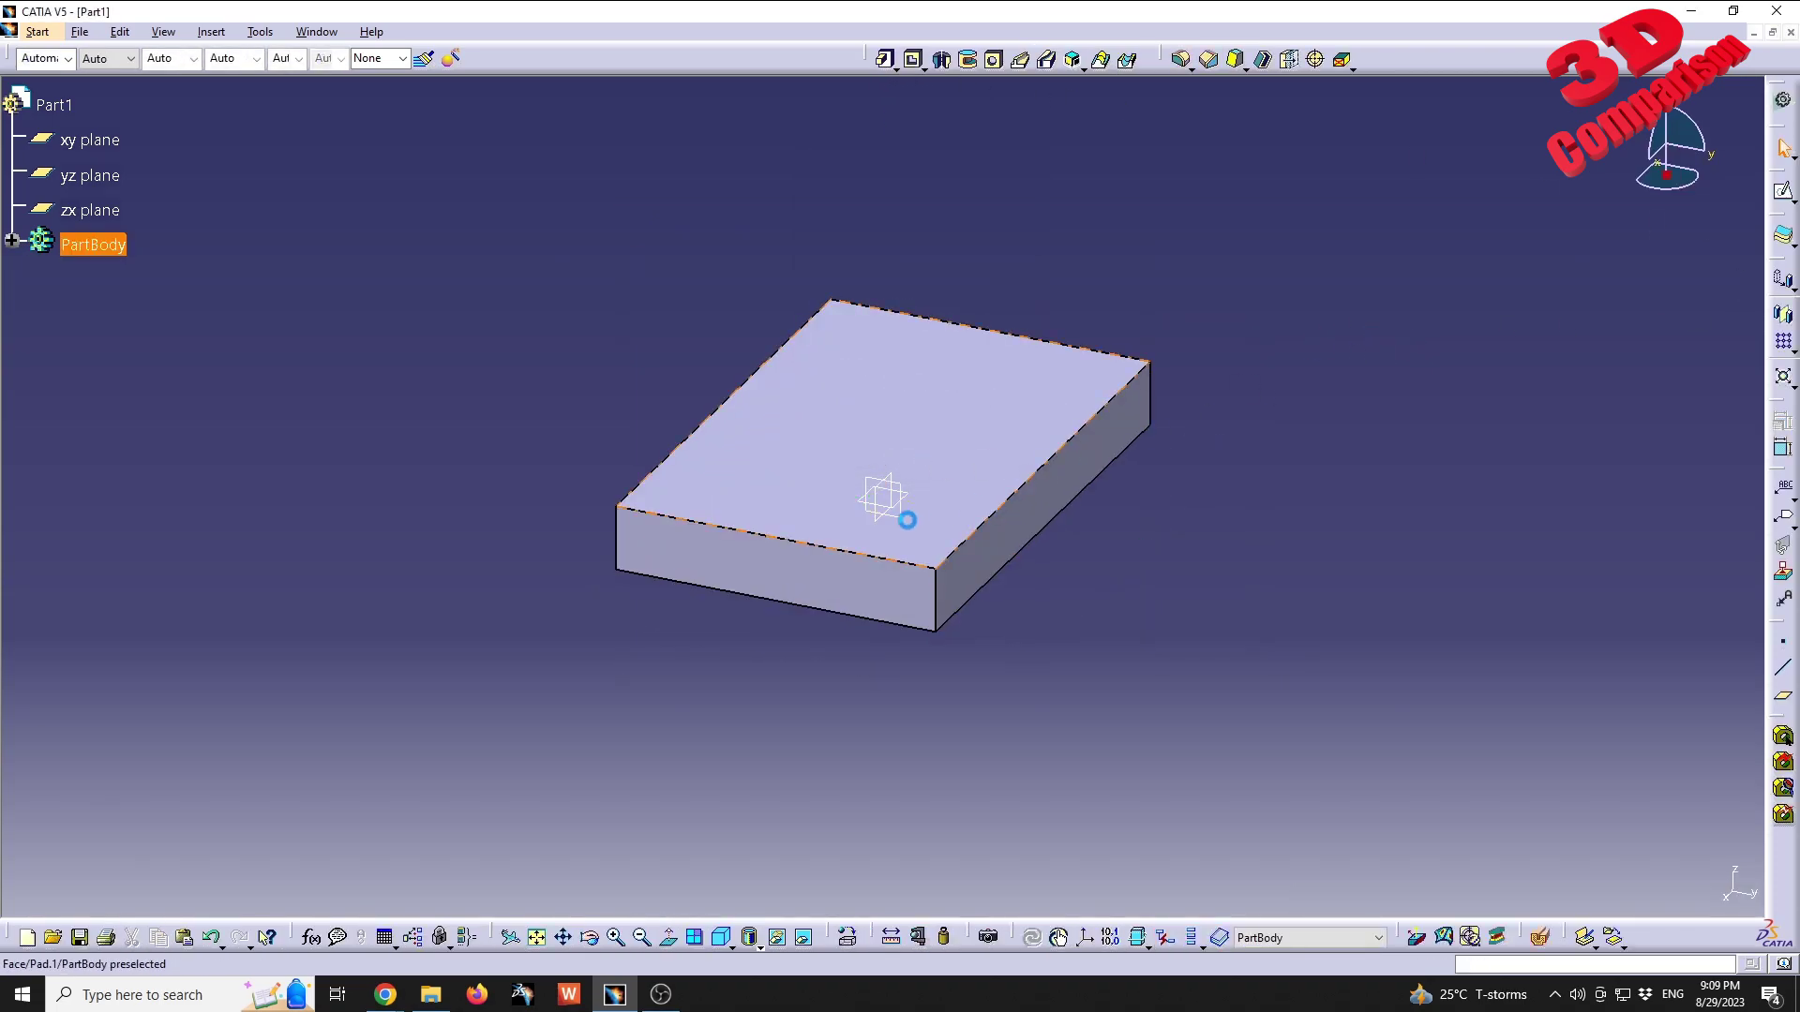
left_click(852, 570)
left_click(1783, 190)
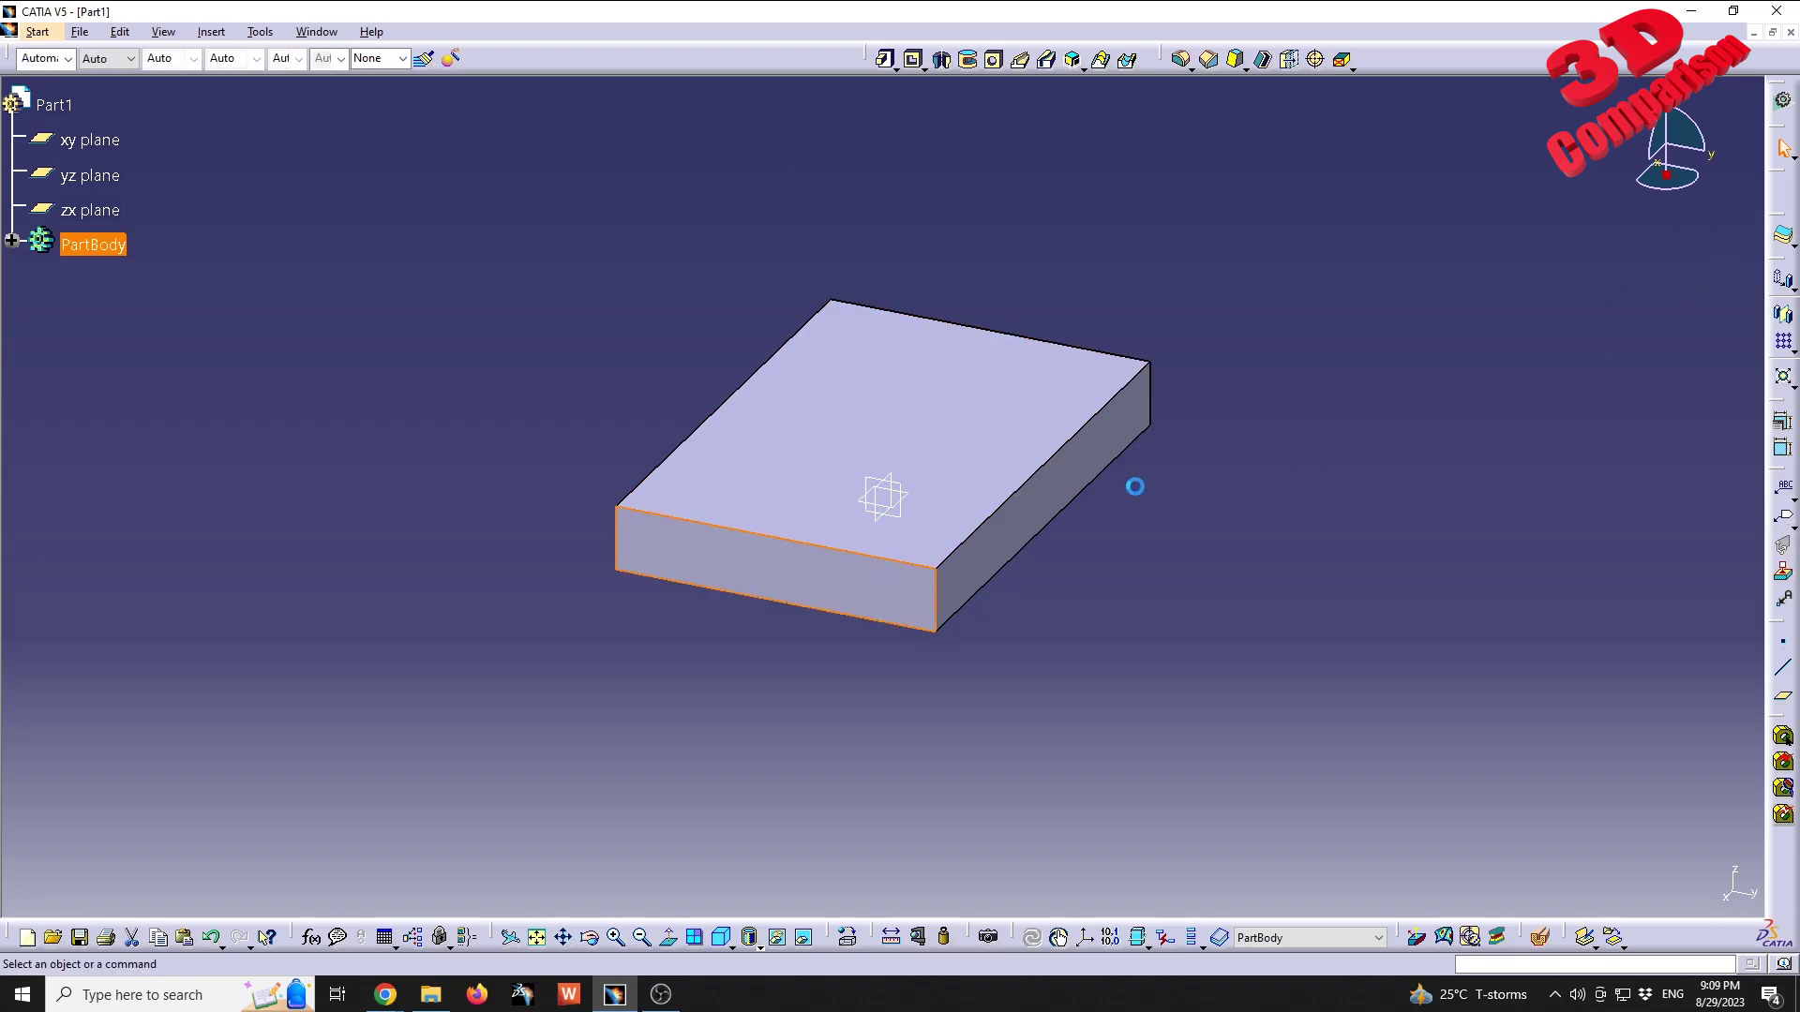
View the front face square-on, enable Snap to Point, and draw the top edge line.
middle_click_drag(965, 594, 1374, 454, "ctrl")
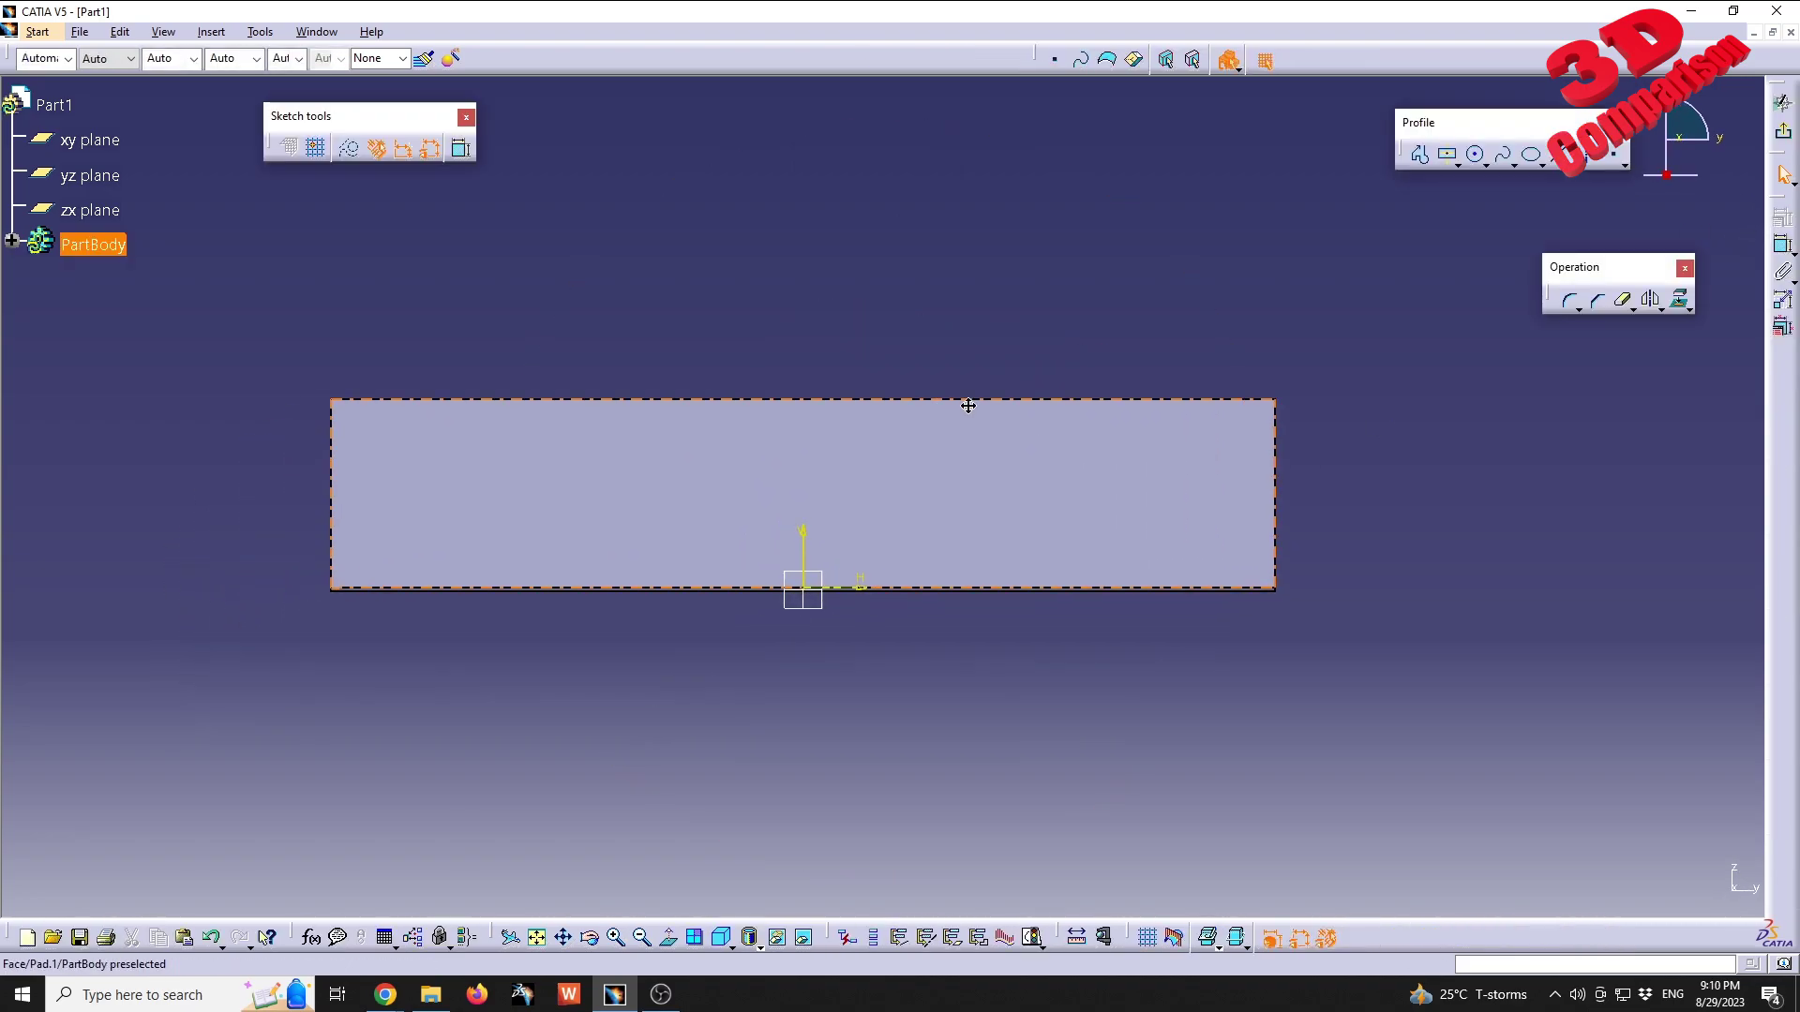
left_click(668, 938)
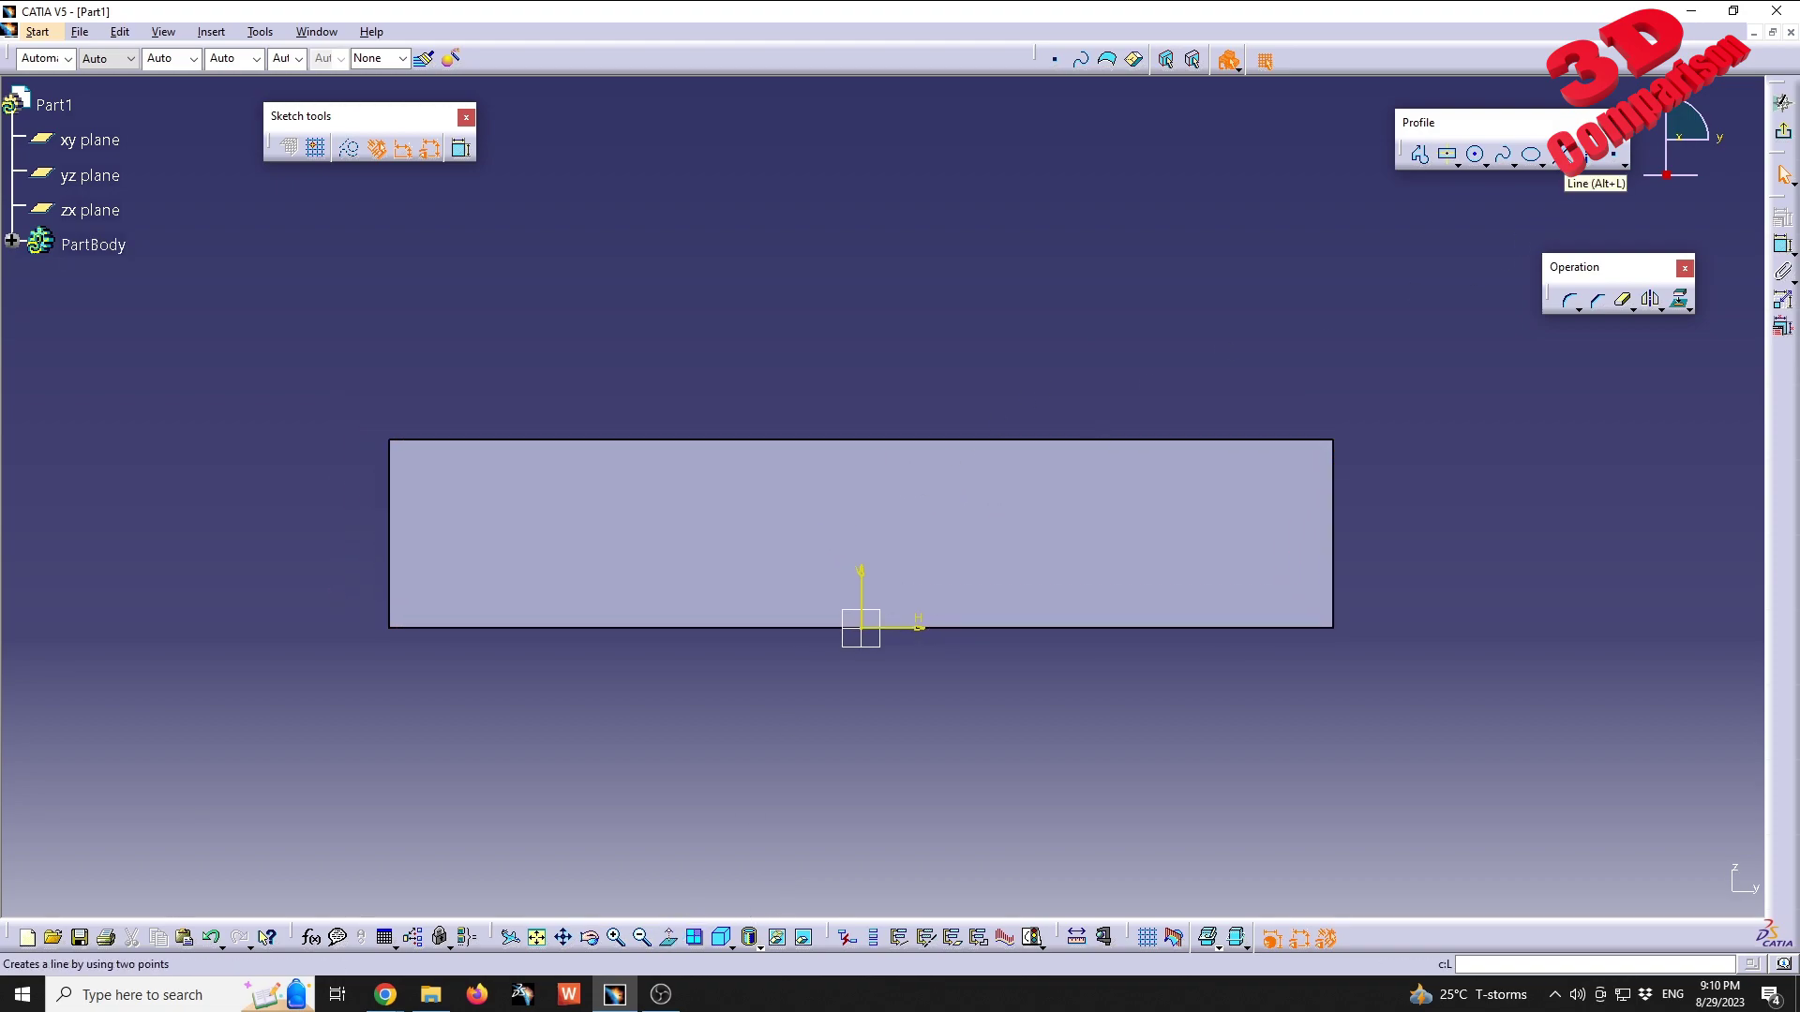
left_click(1567, 153)
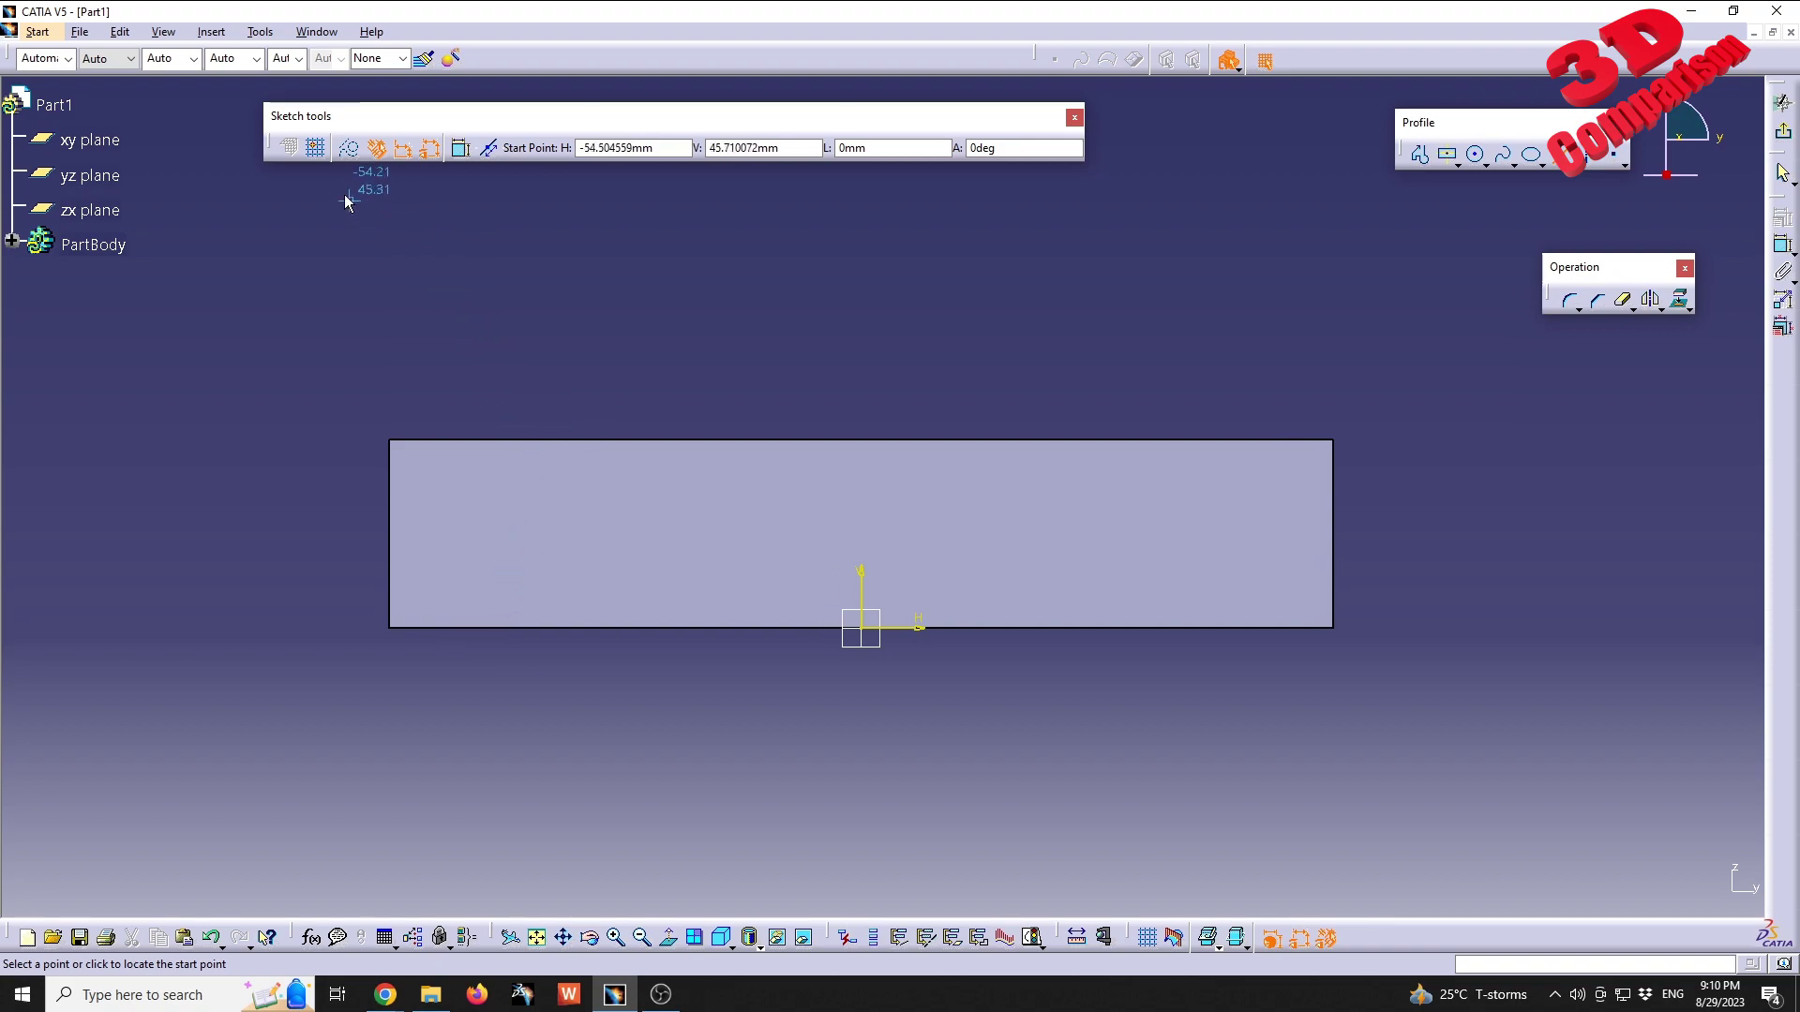
left_click(319, 155)
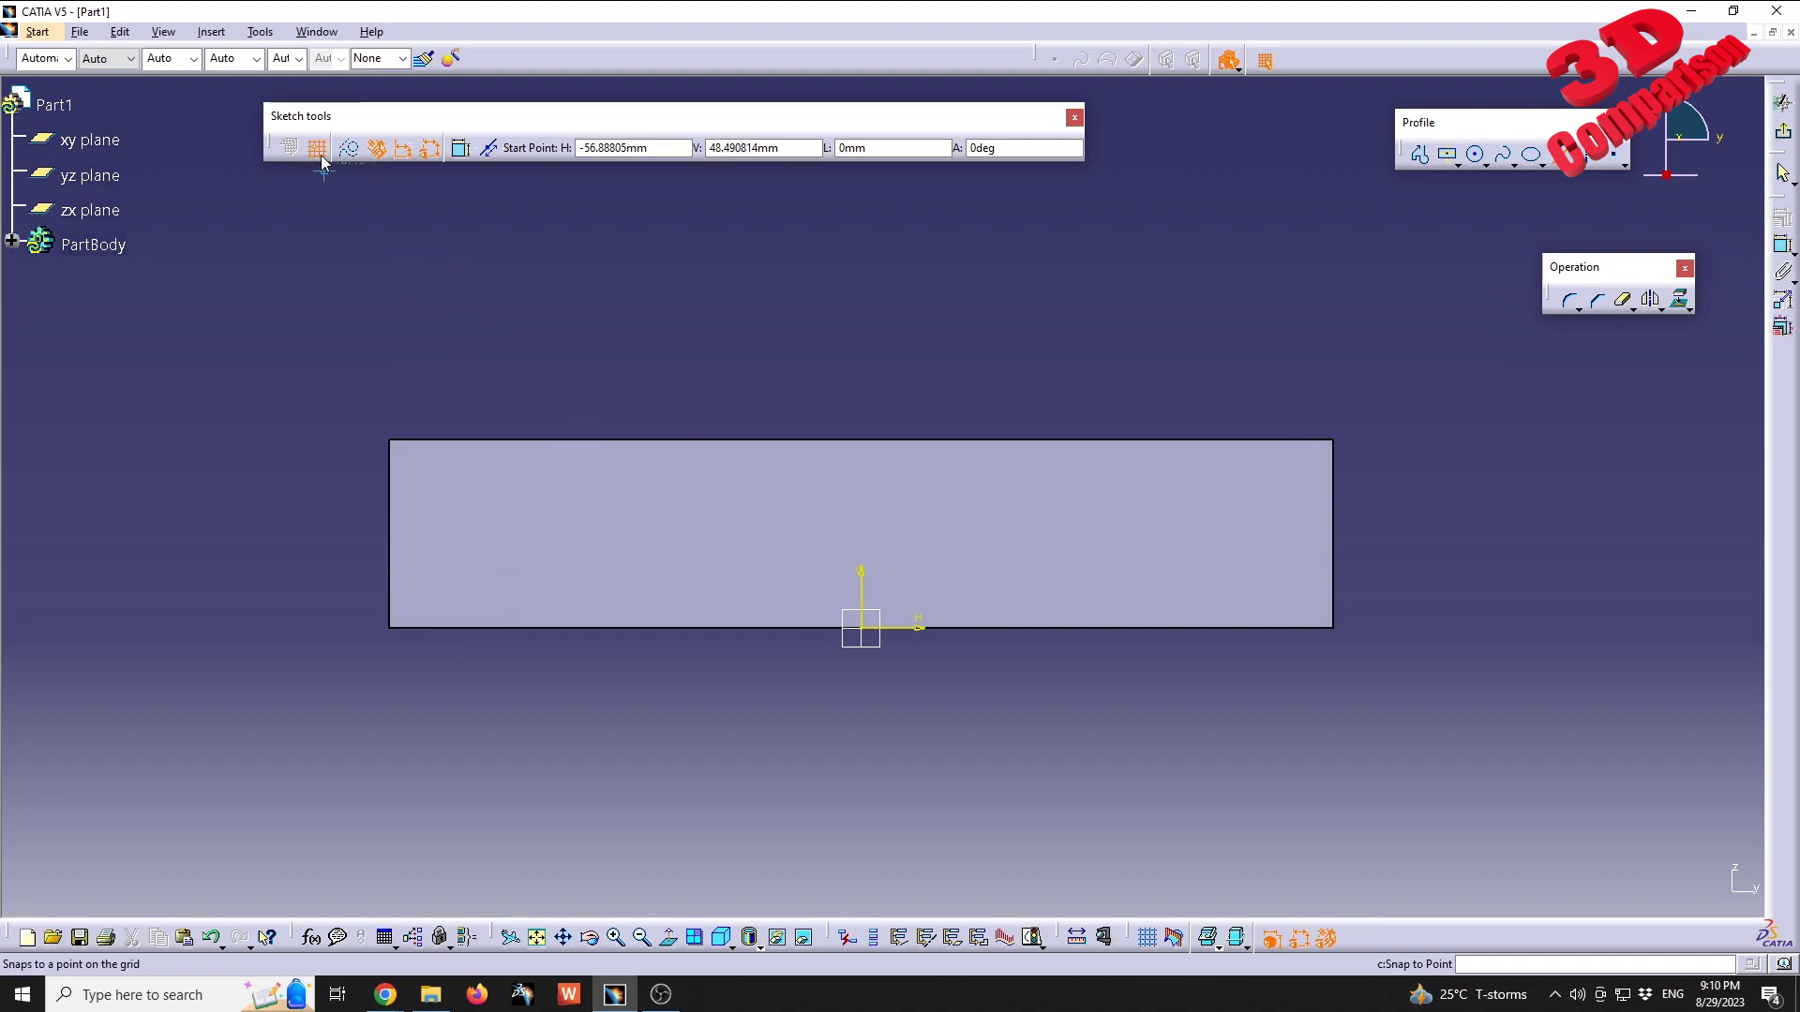
left_click(1330, 439)
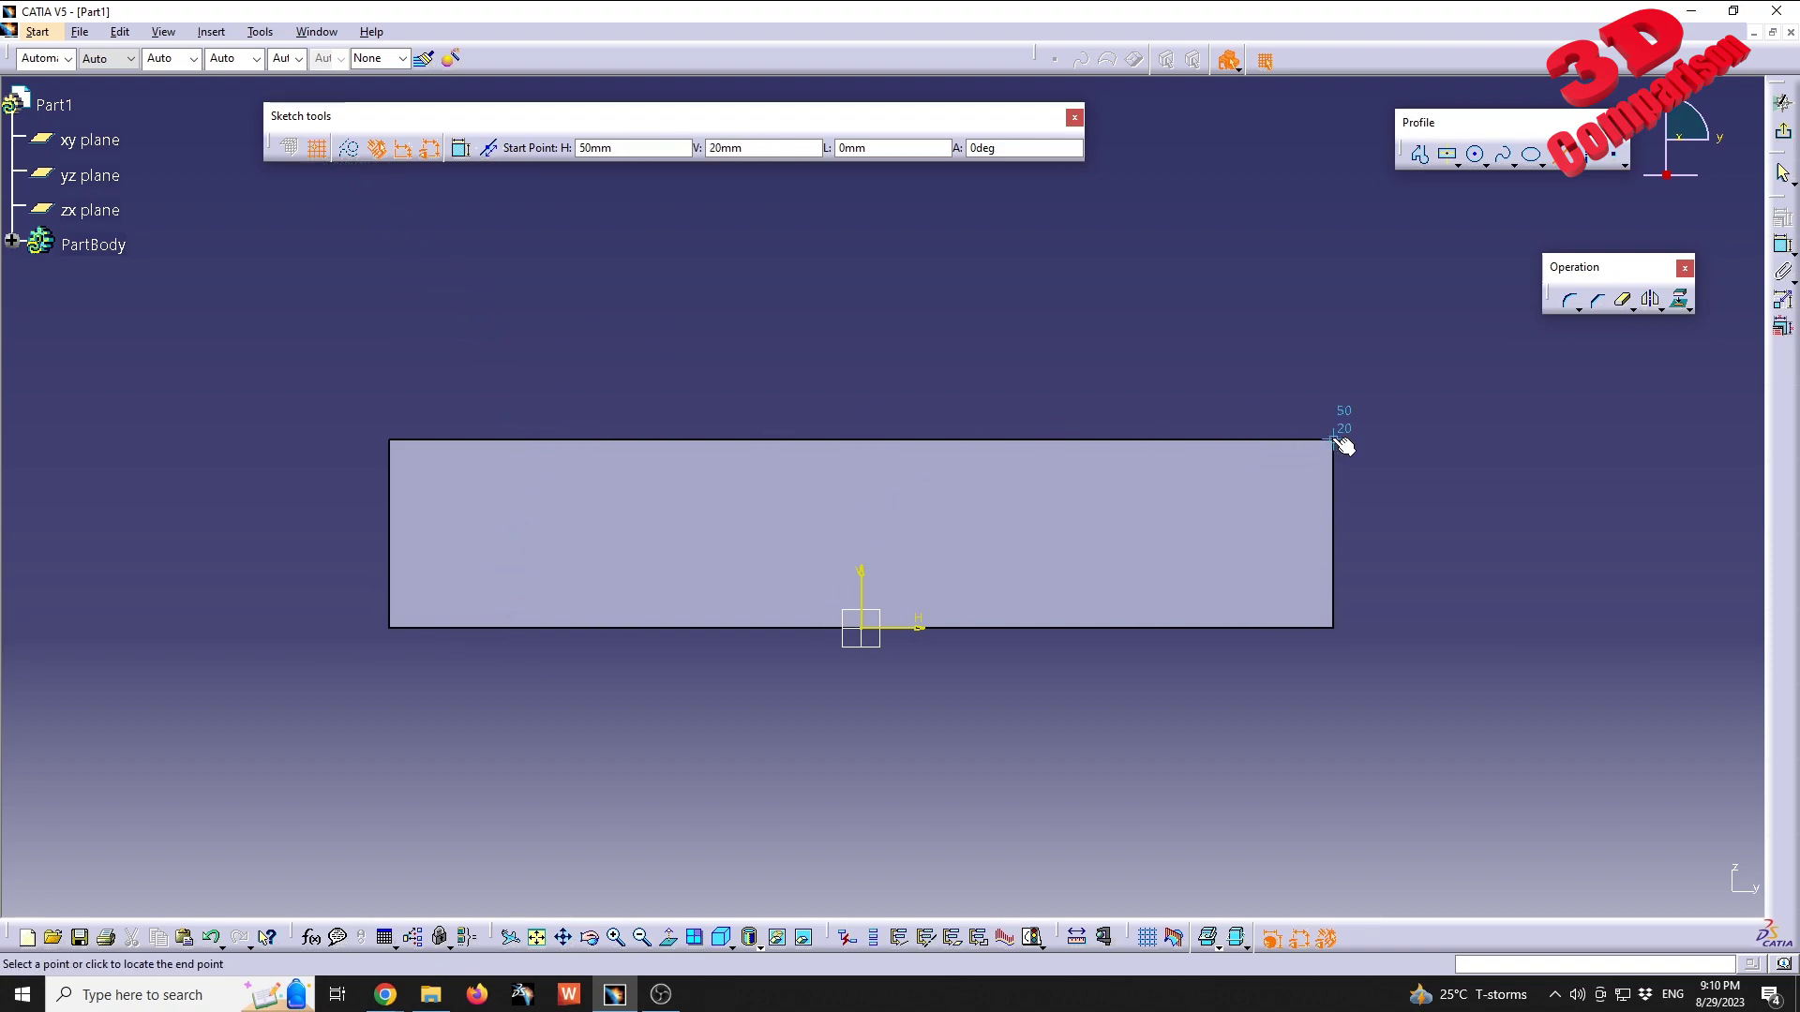
left_click(391, 429)
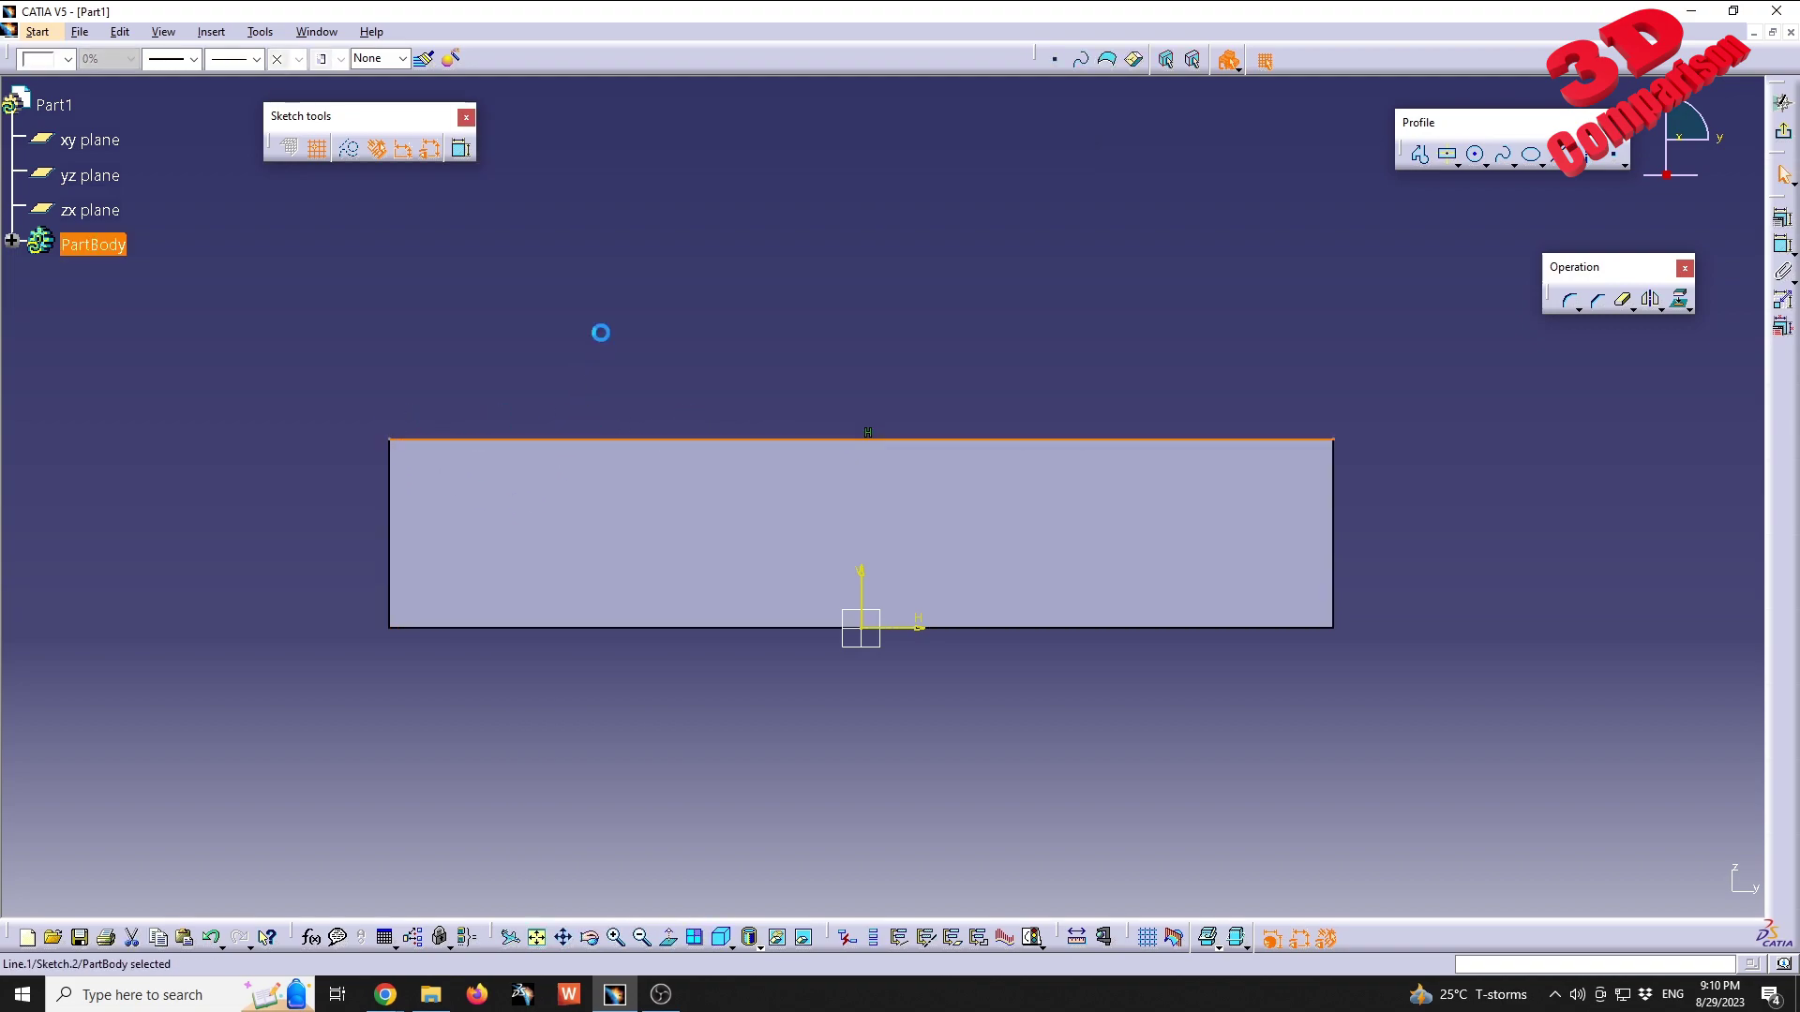
Add the left edge and the top-right to bottom-left diagonal, then exit to 3D.
left_click(1559, 155)
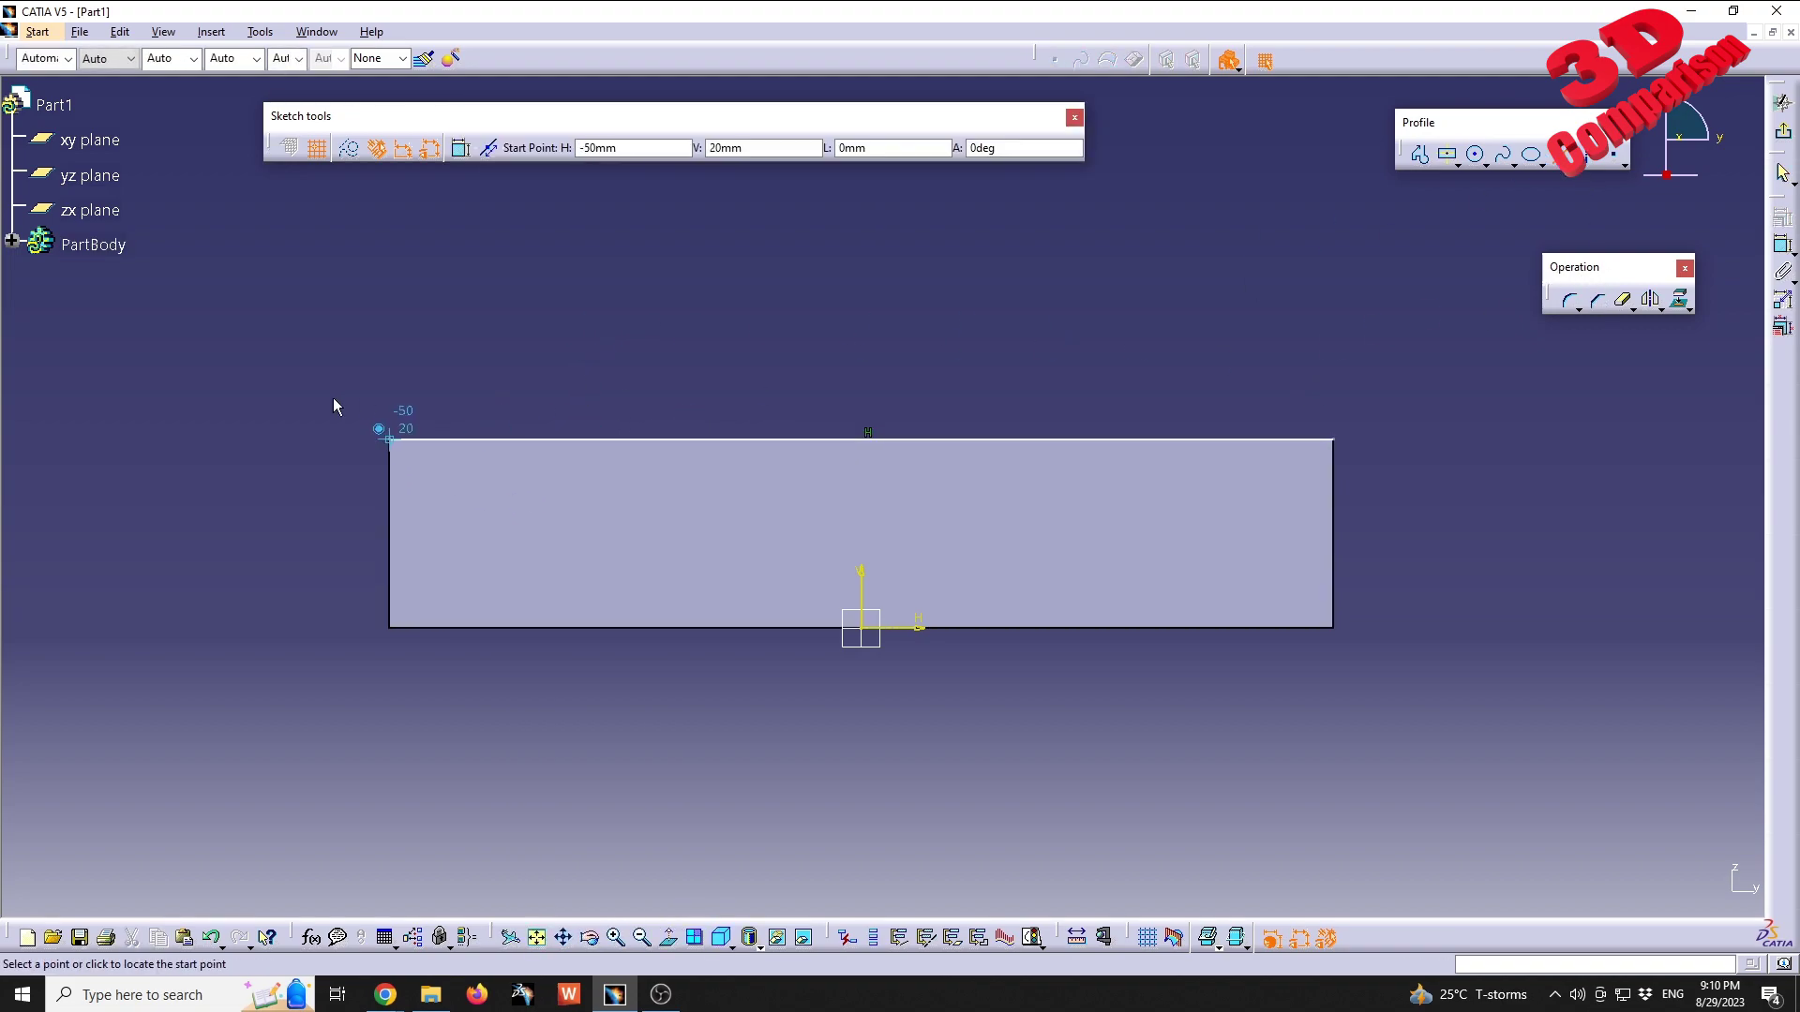
left_click(391, 439)
left_click(391, 627)
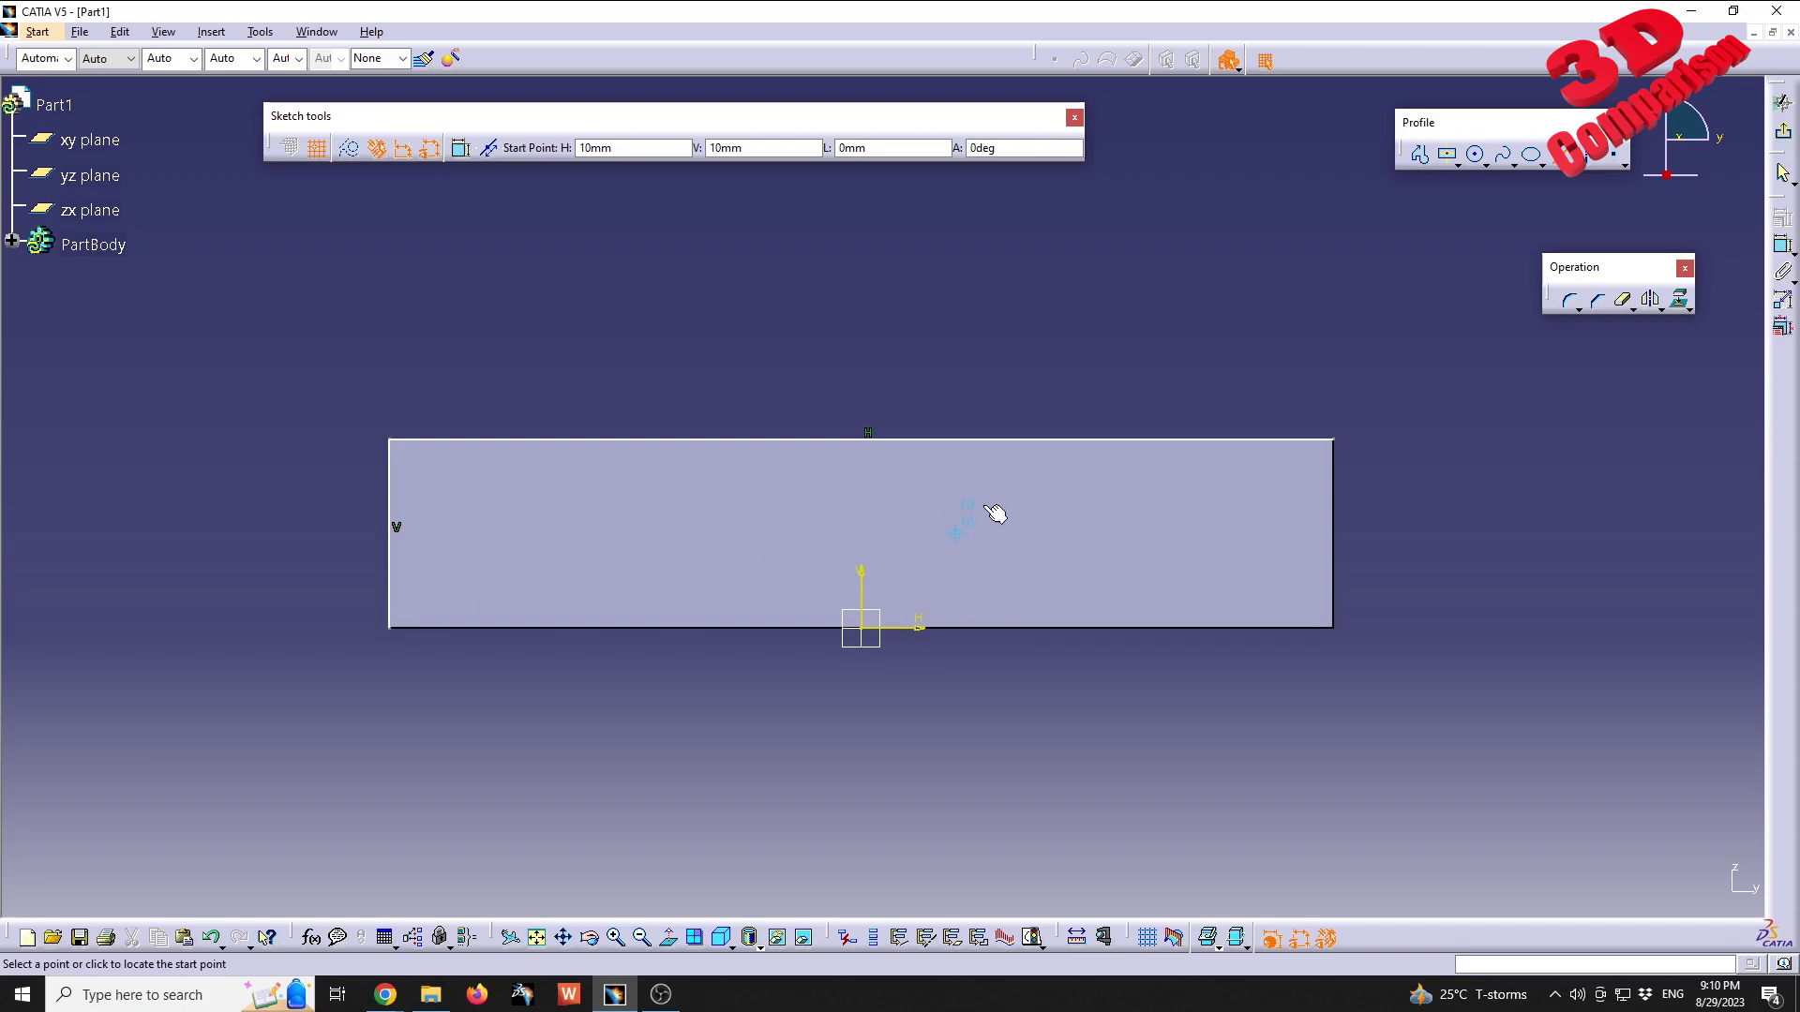
left_click(1322, 443)
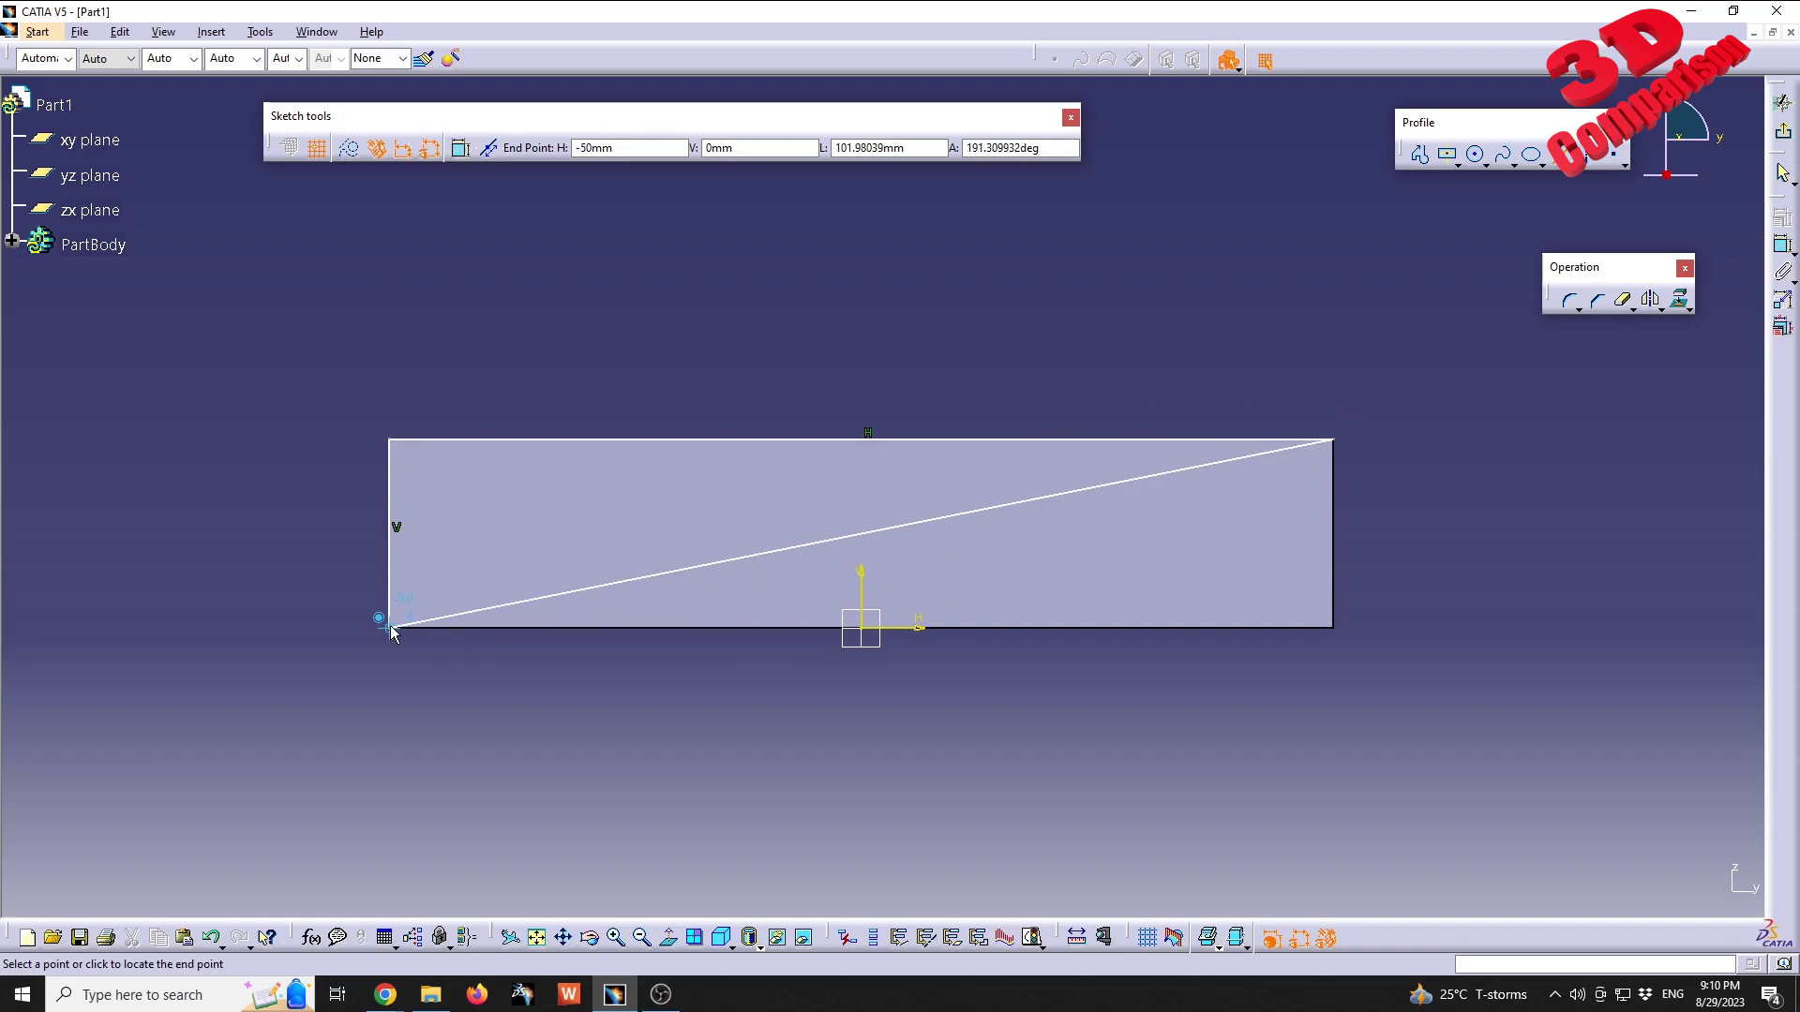
left_click(391, 628)
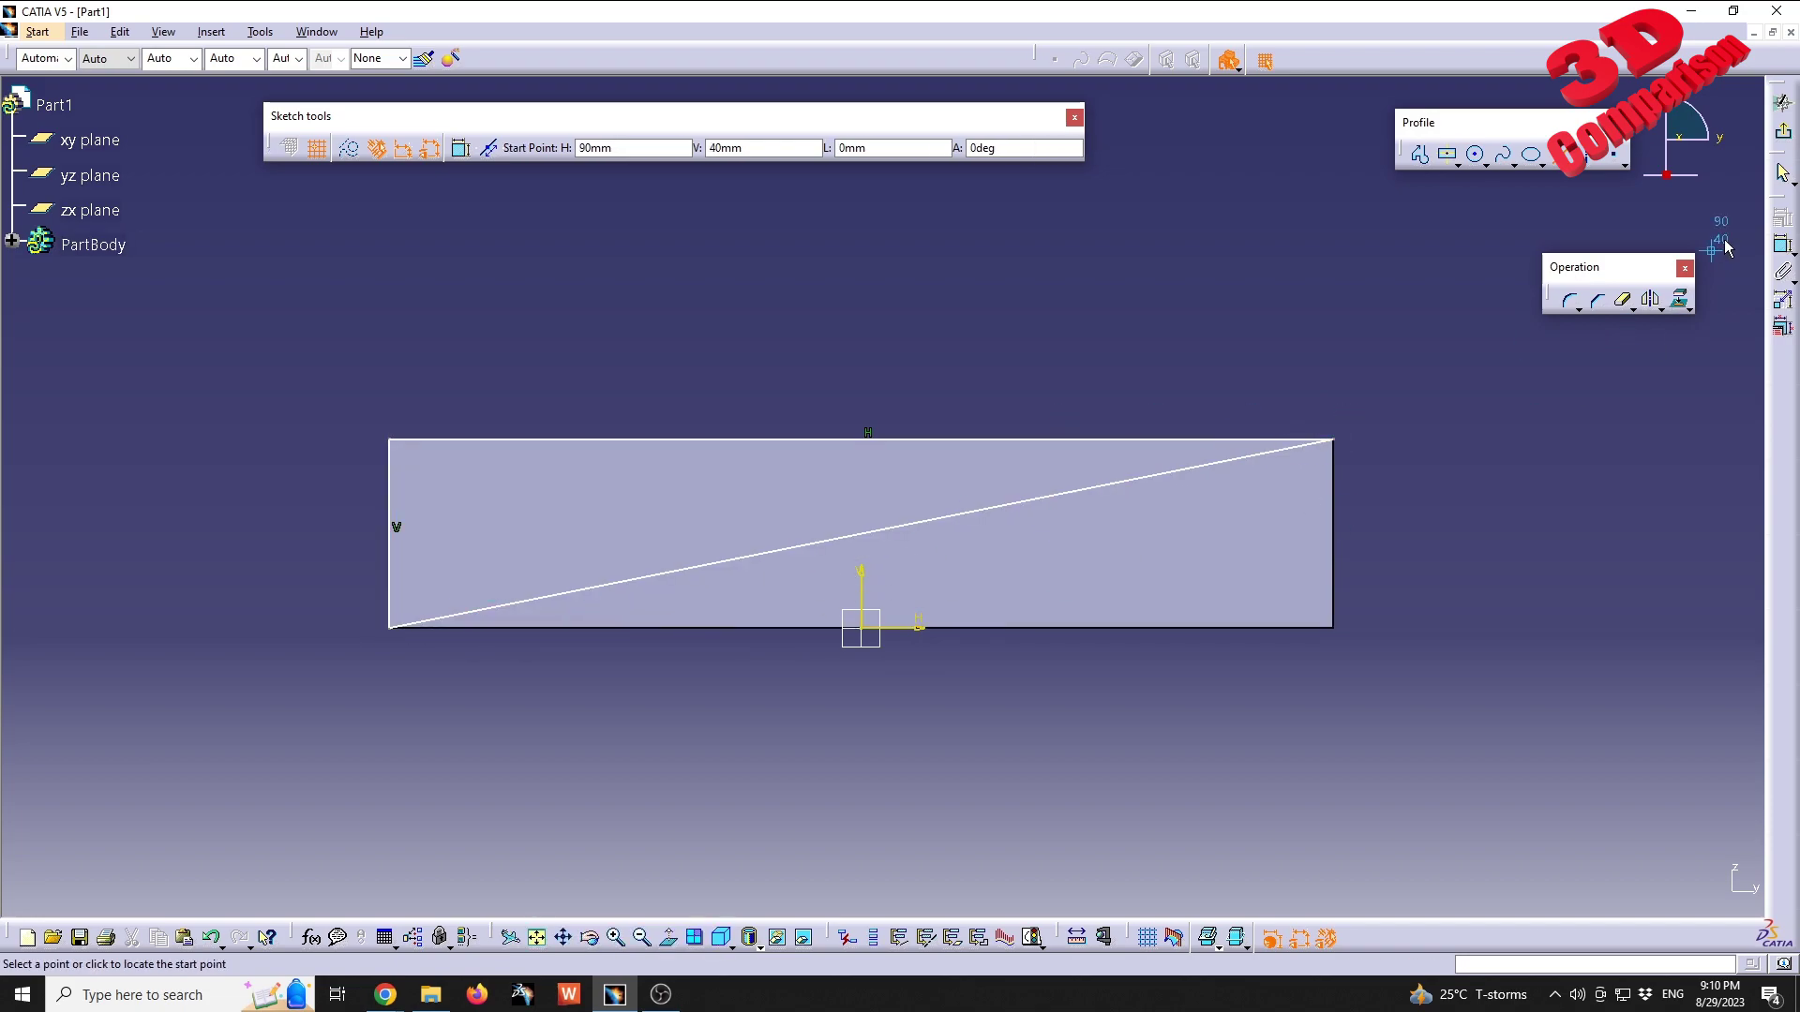
left_click(1563, 172)
key("Escape")
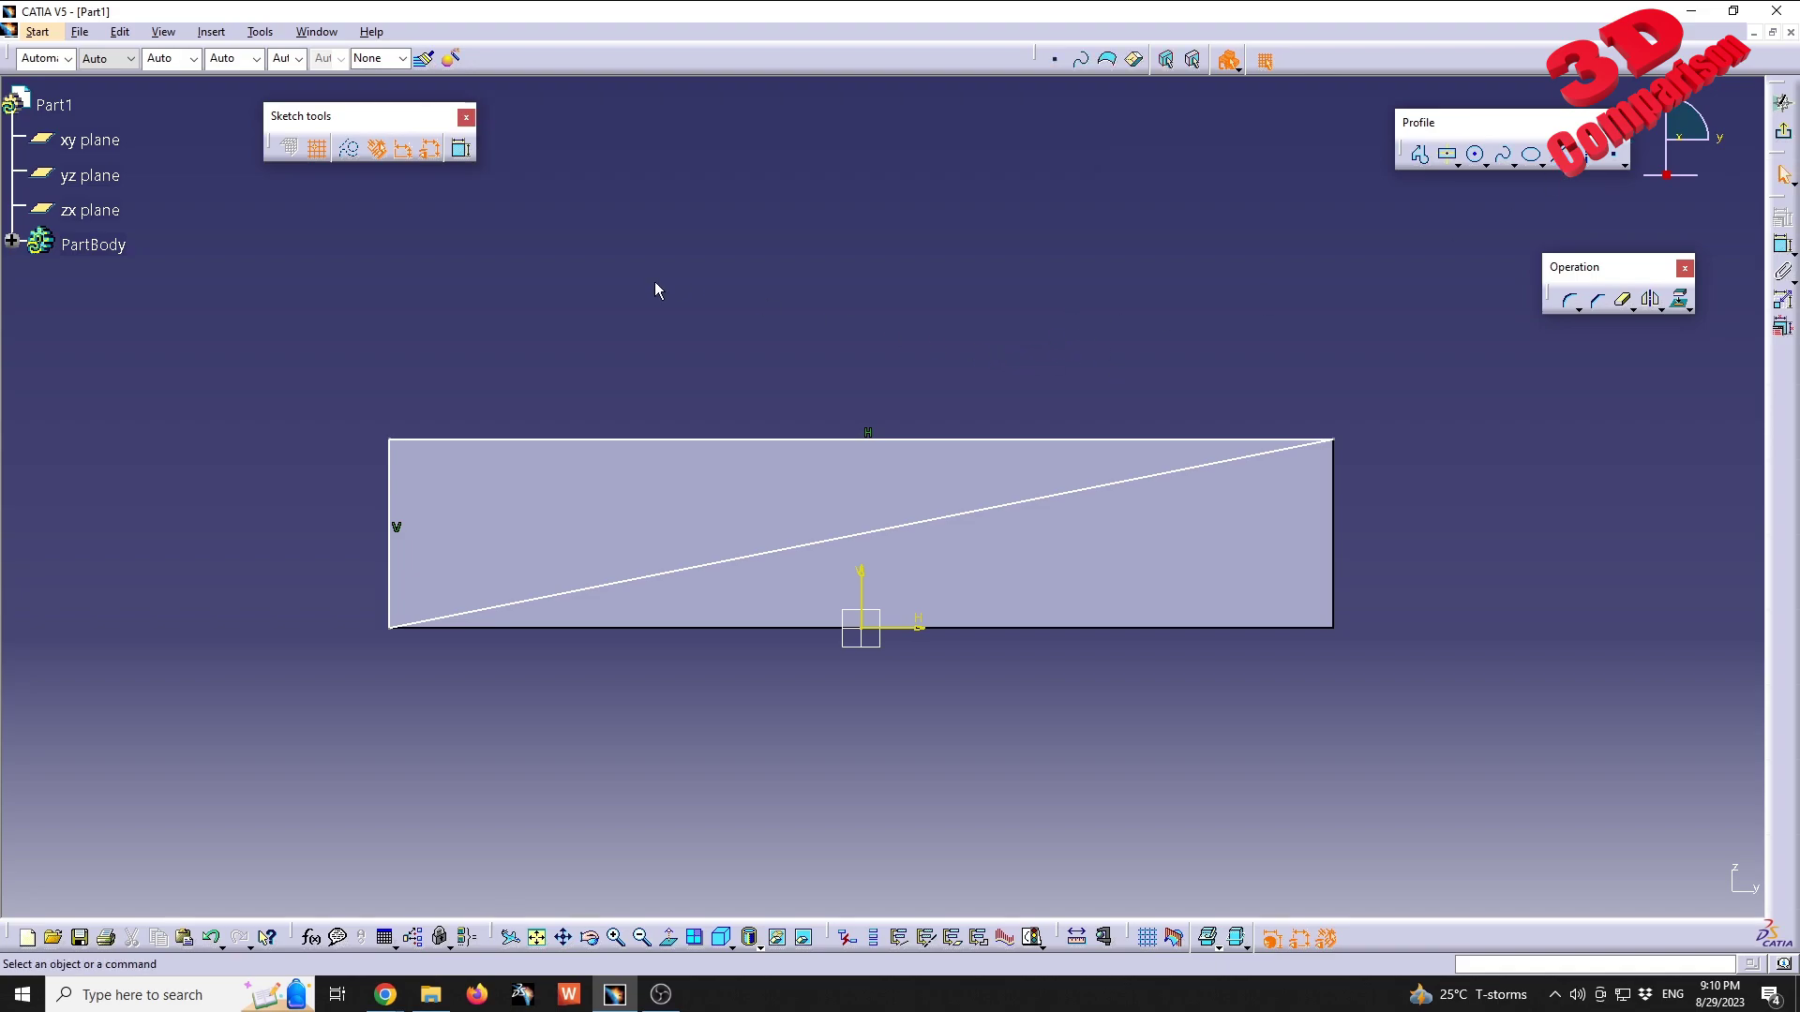
left_click(1776, 137)
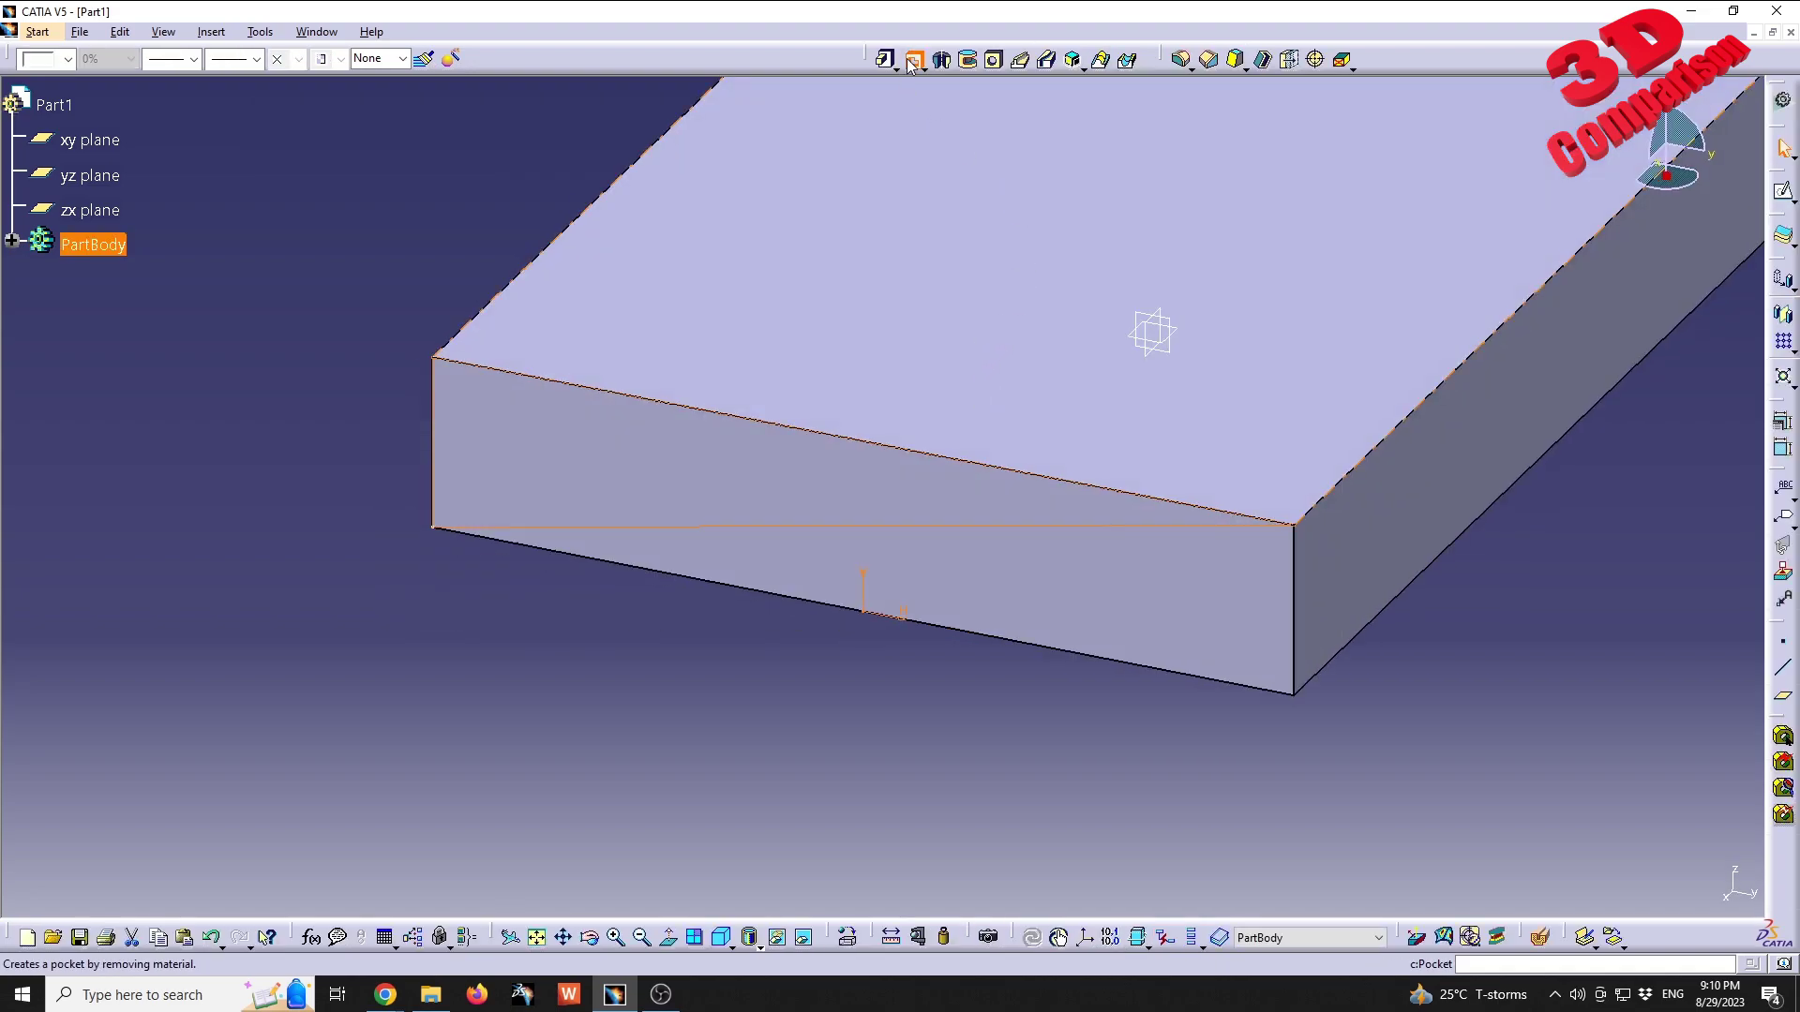
Cut a 150 mm-deep pocket from the triangle sketch to form the wedge.
left_click(910, 63)
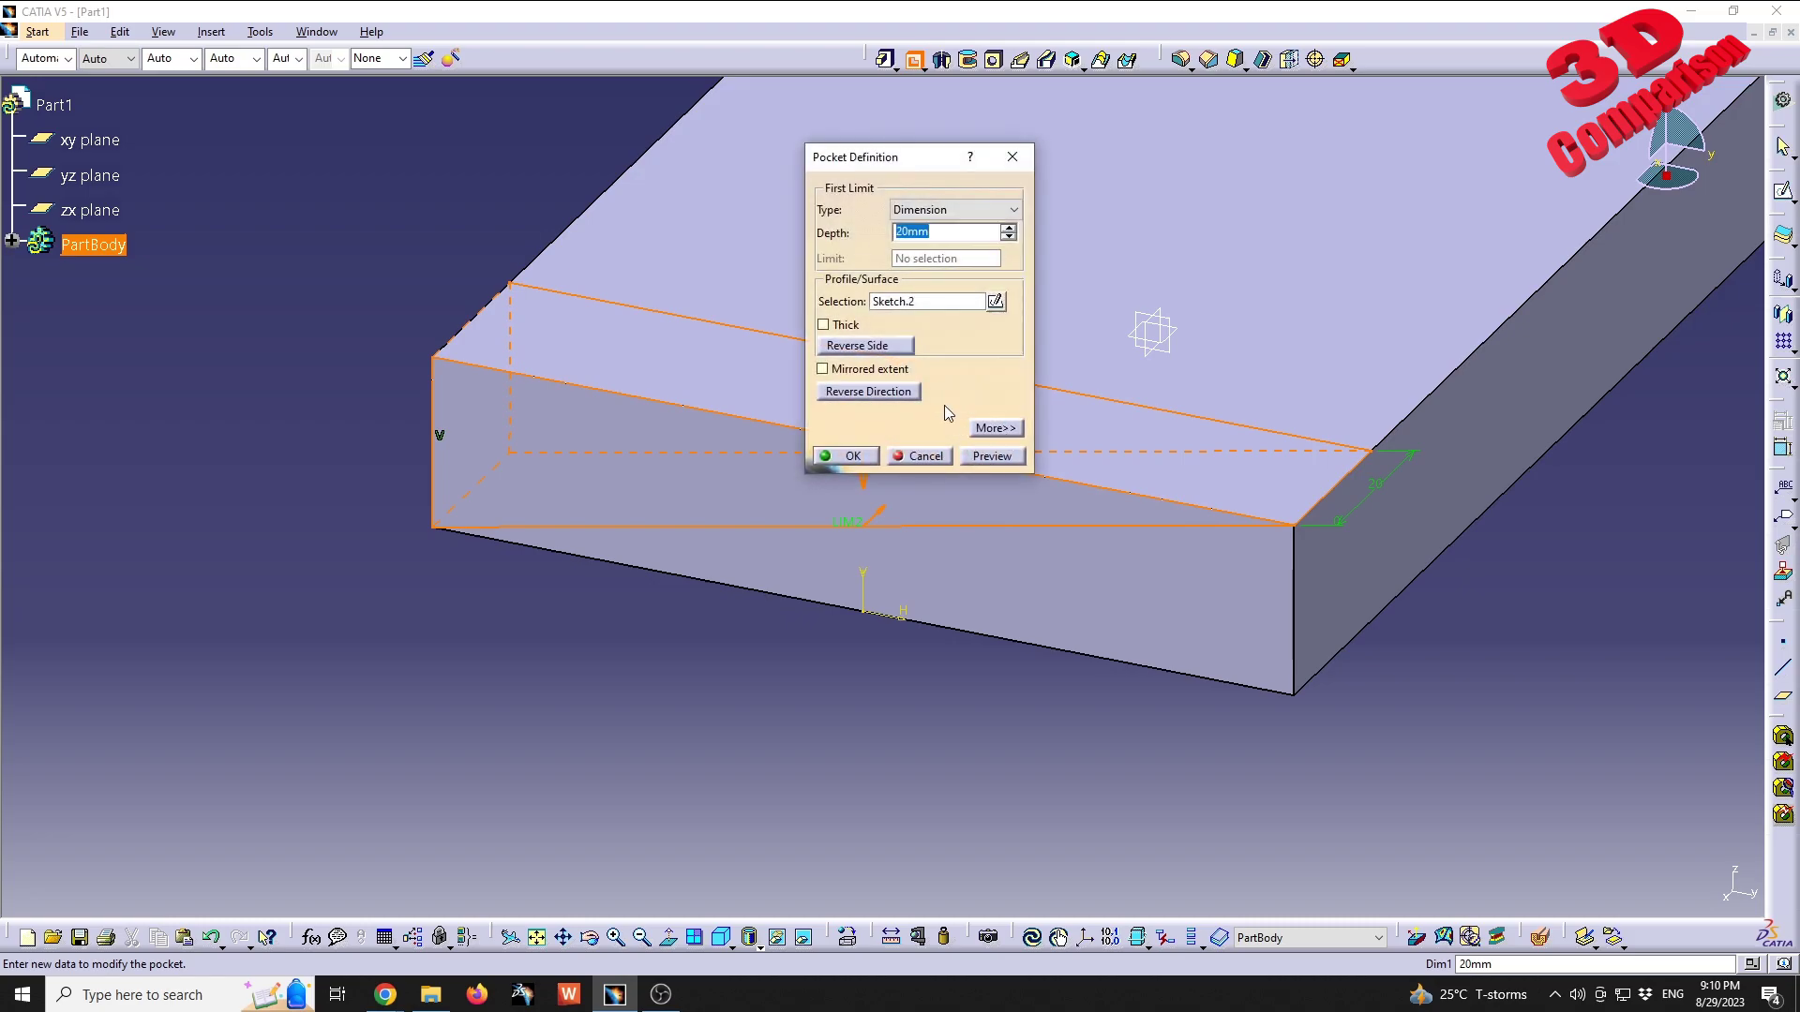
type("150")
key("Return")
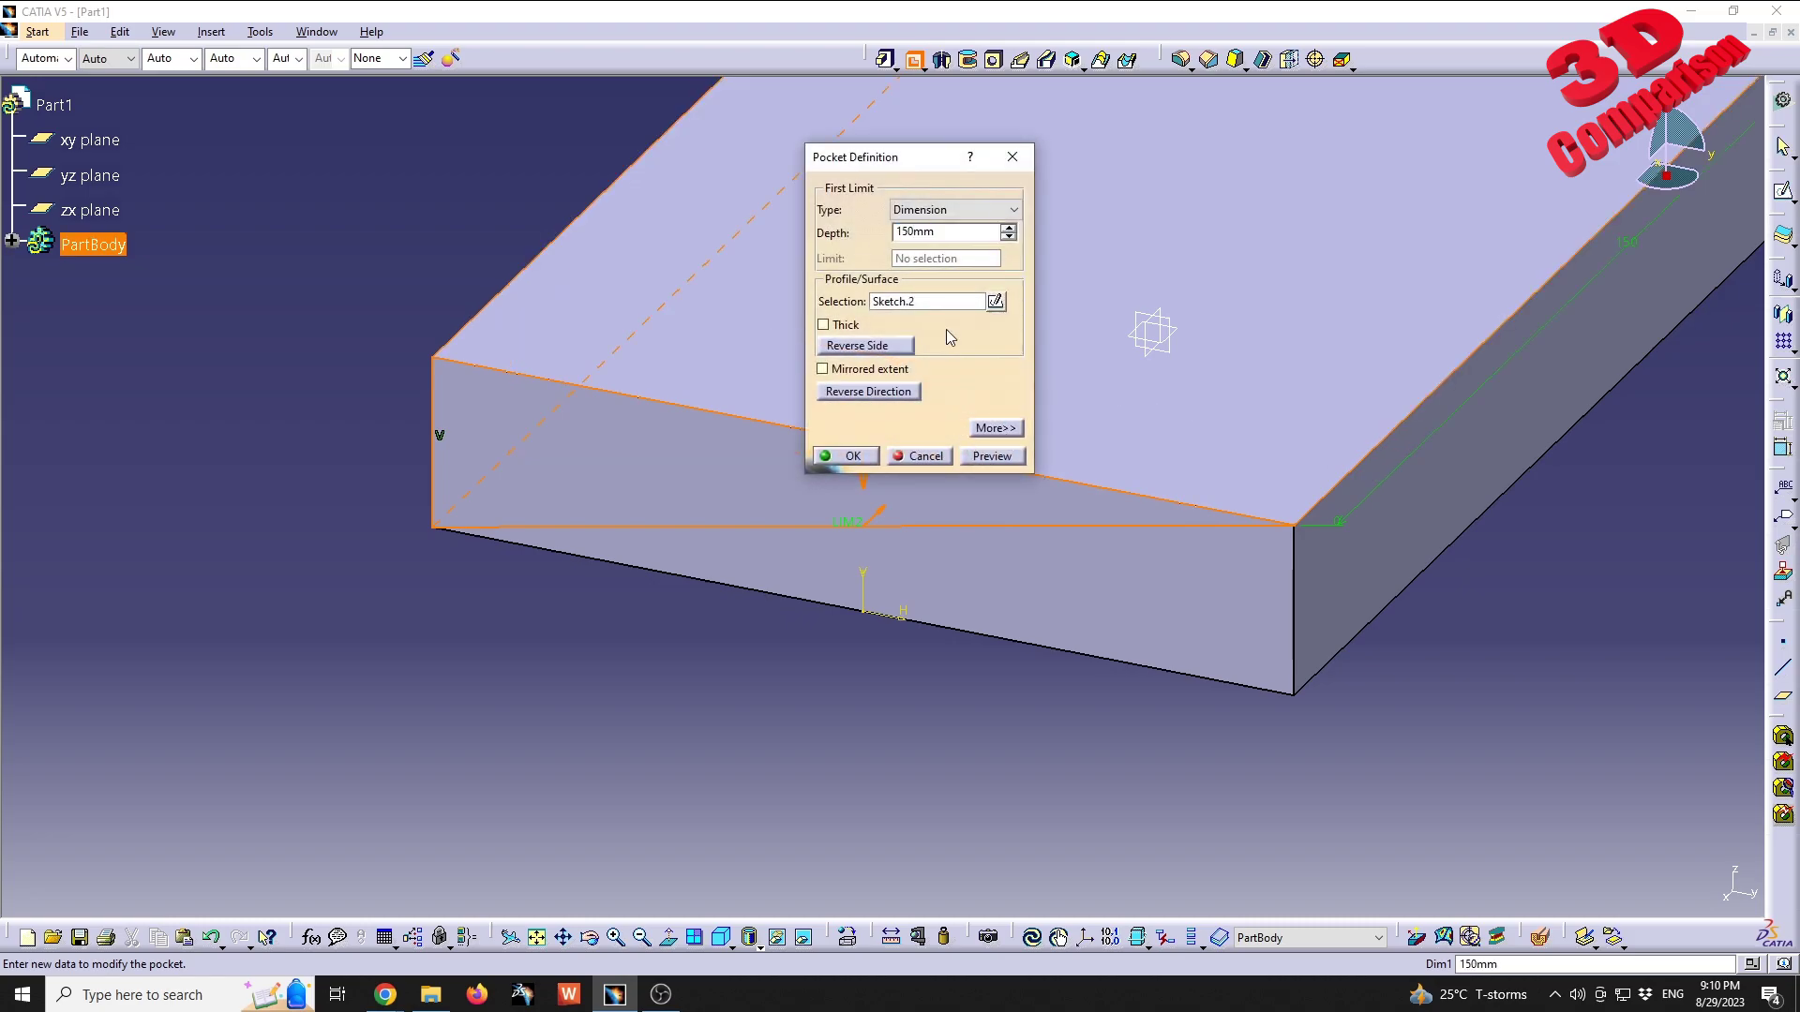
left_click(984, 458)
left_click(853, 456)
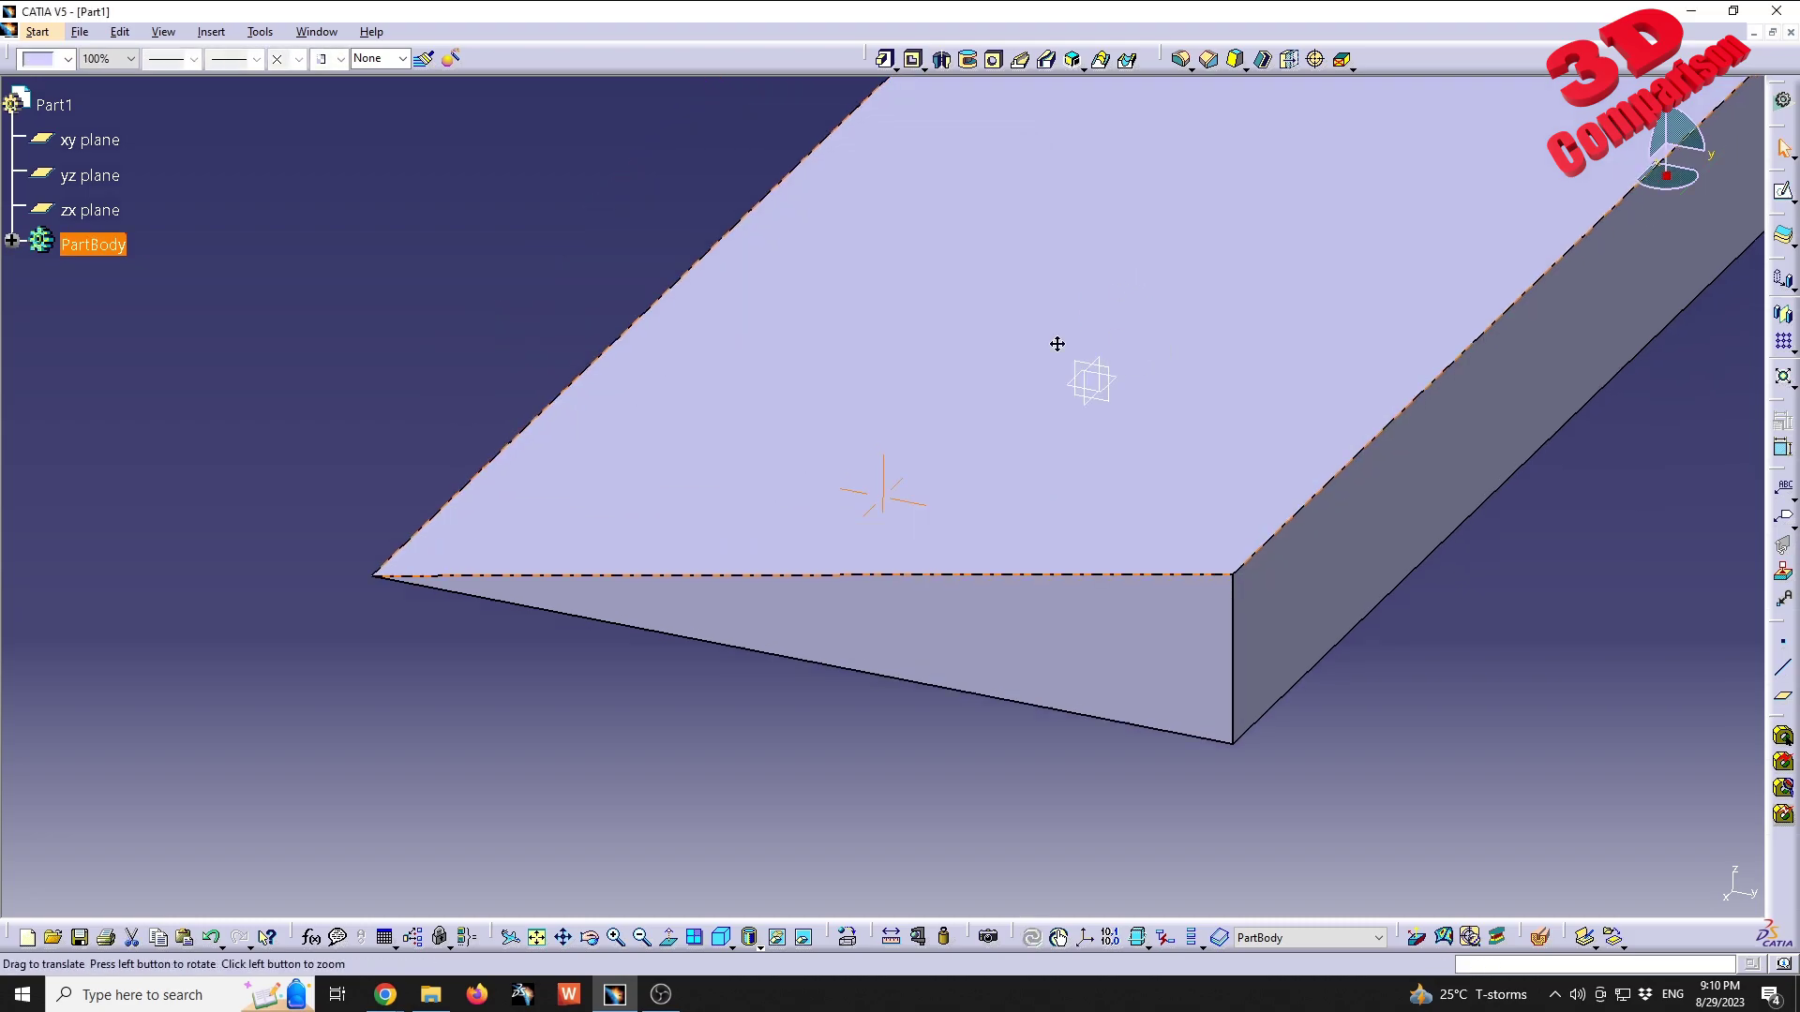
Rotate the wedge to show its sloped face and bring up the Insert menu.
middle_click_drag(822, 517, 733, 529)
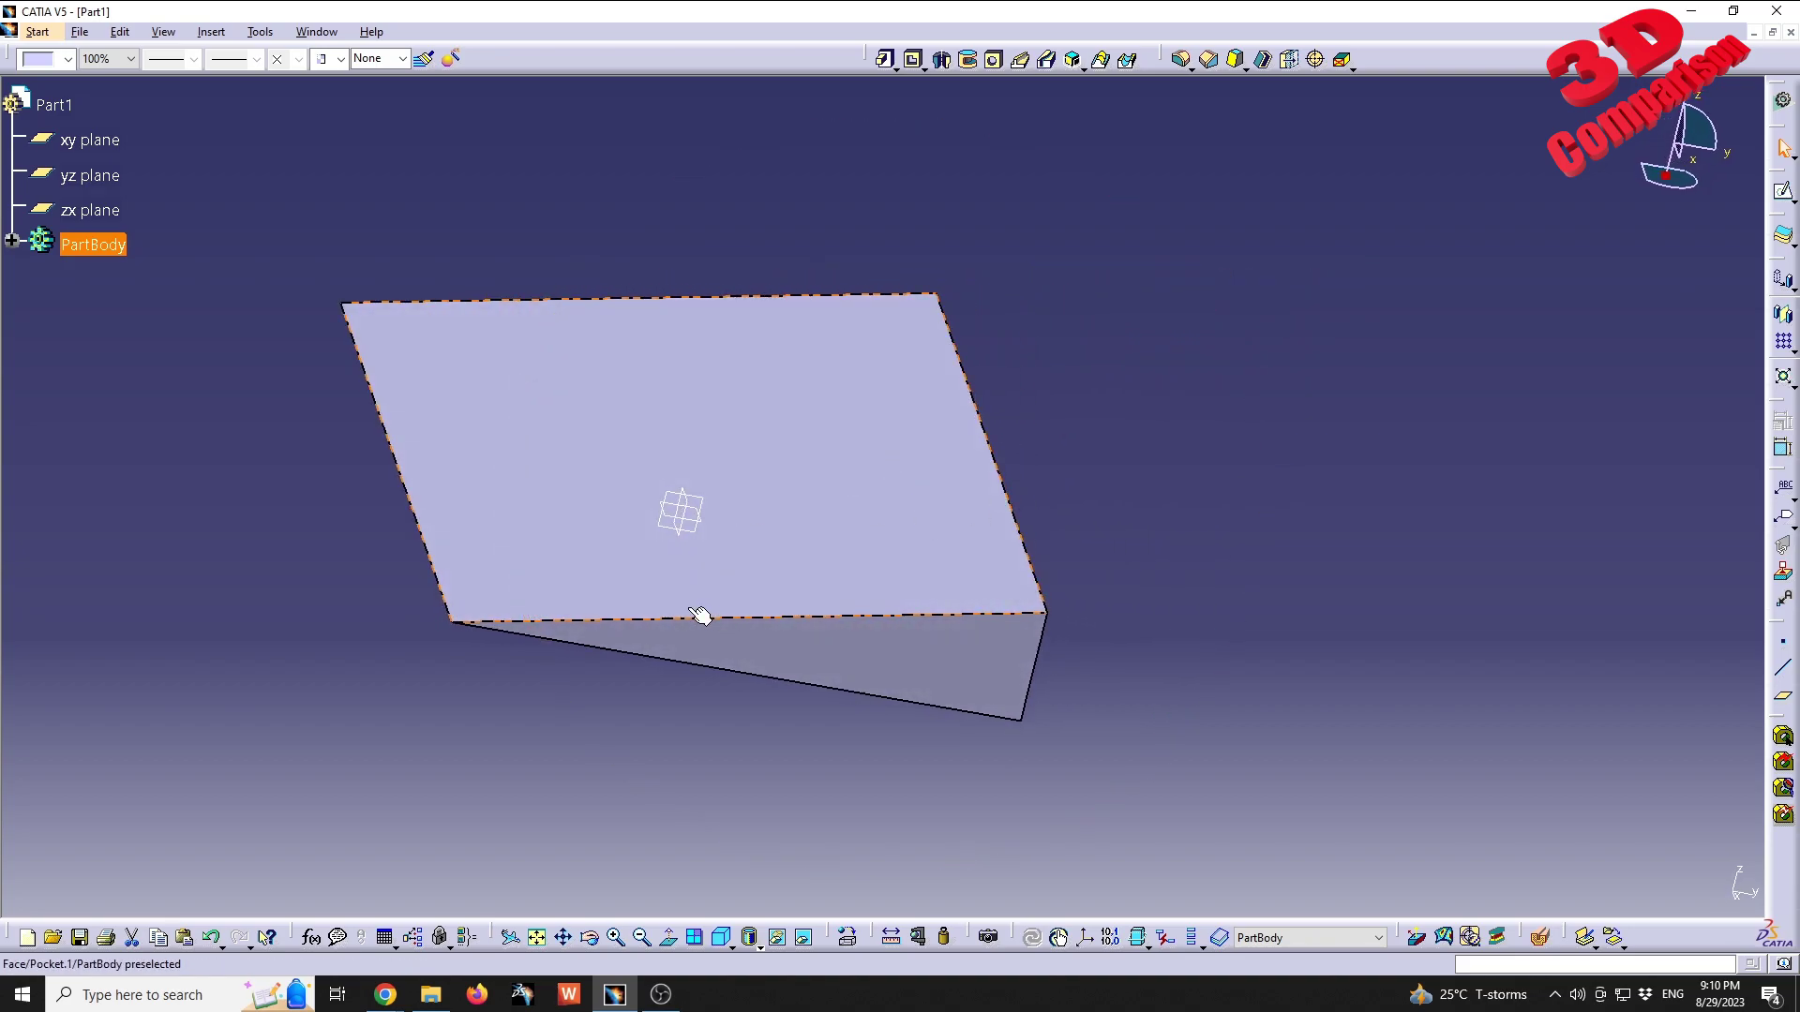
mouse_move(329, 615)
middle_mouse_down()
mouse_move(592, 539)
mouse_move(615, 494)
middle_mouse_up()
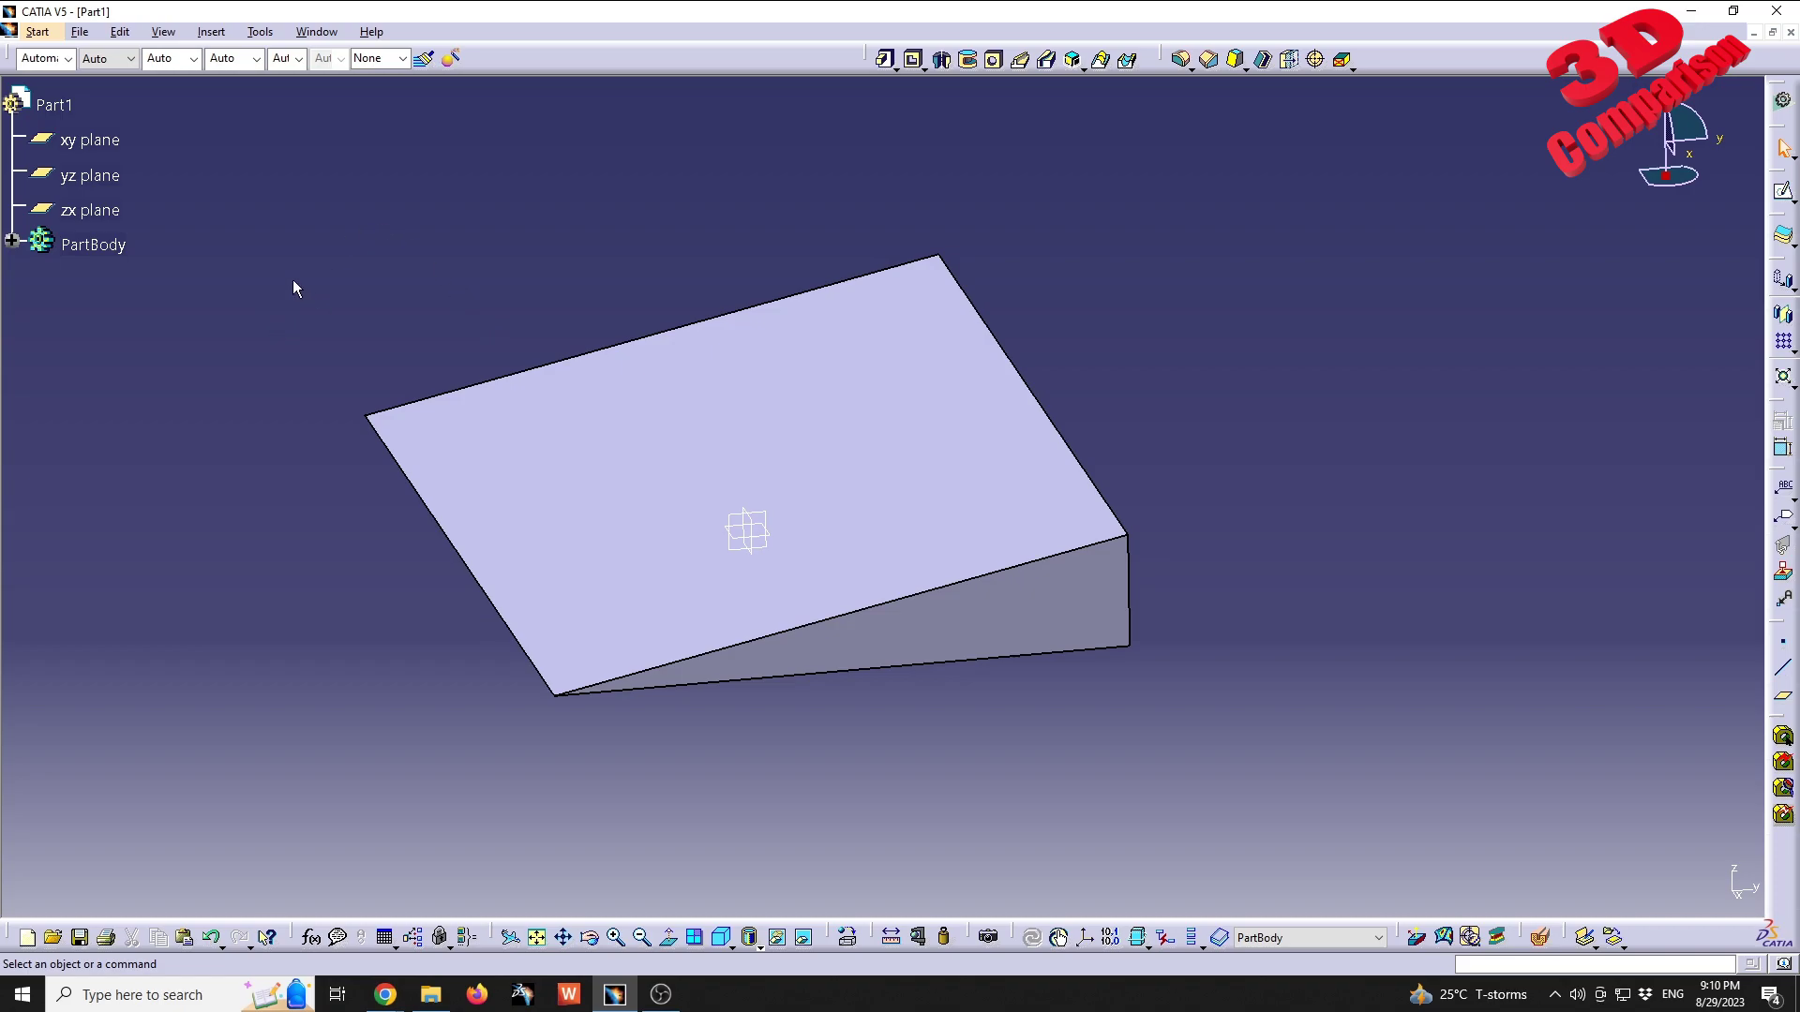
left_click(202, 34)
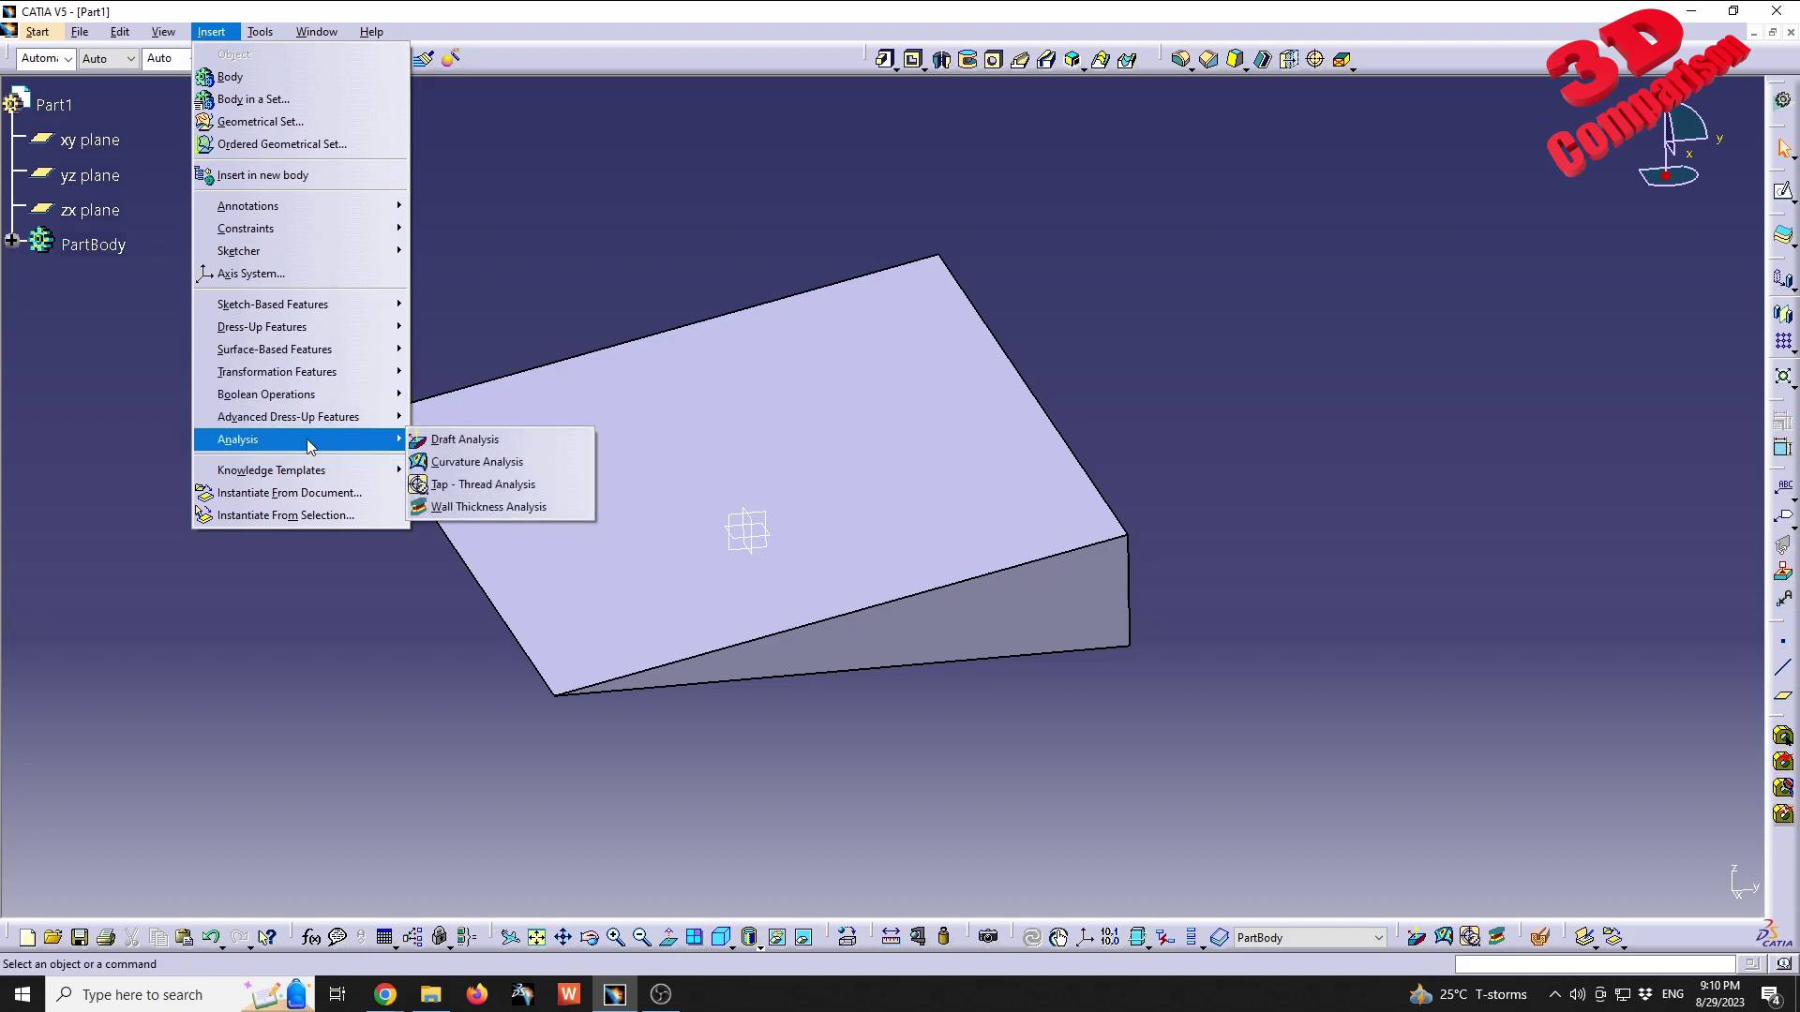
mouse_move(239, 439)
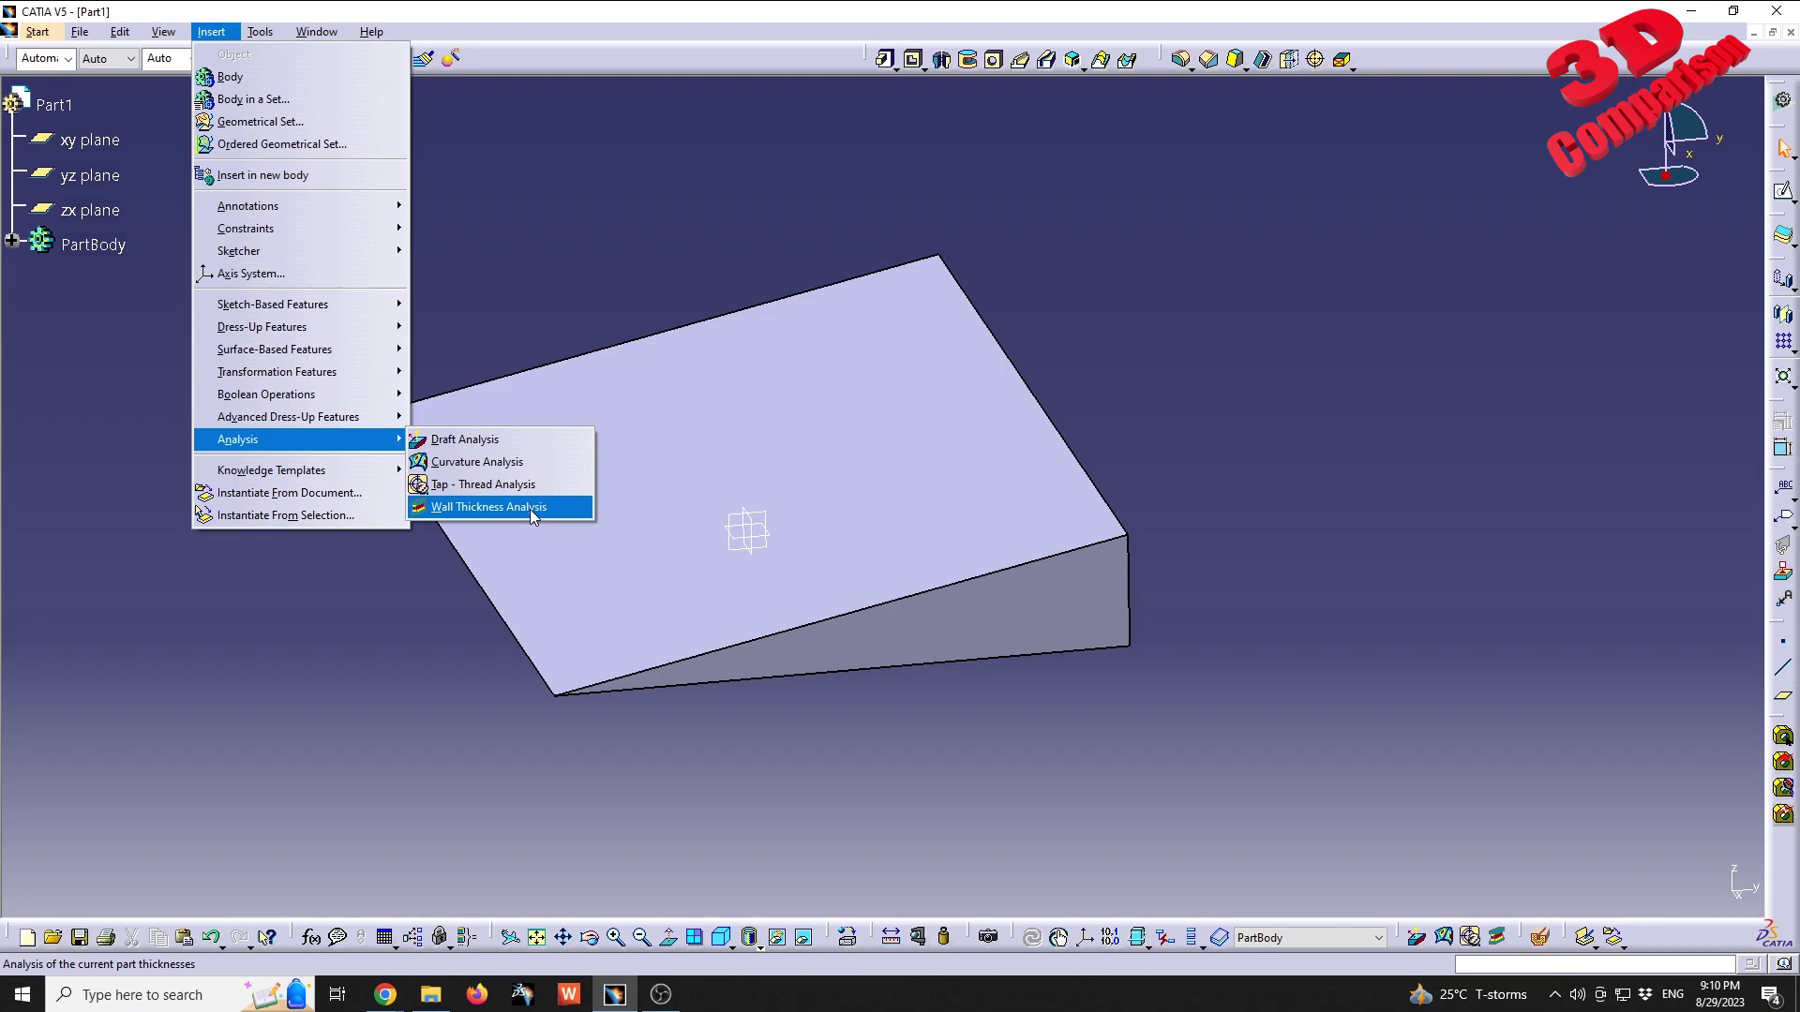
Run a Wall Thickness Analysis on PartBody with the Ray method.
left_click(561, 509)
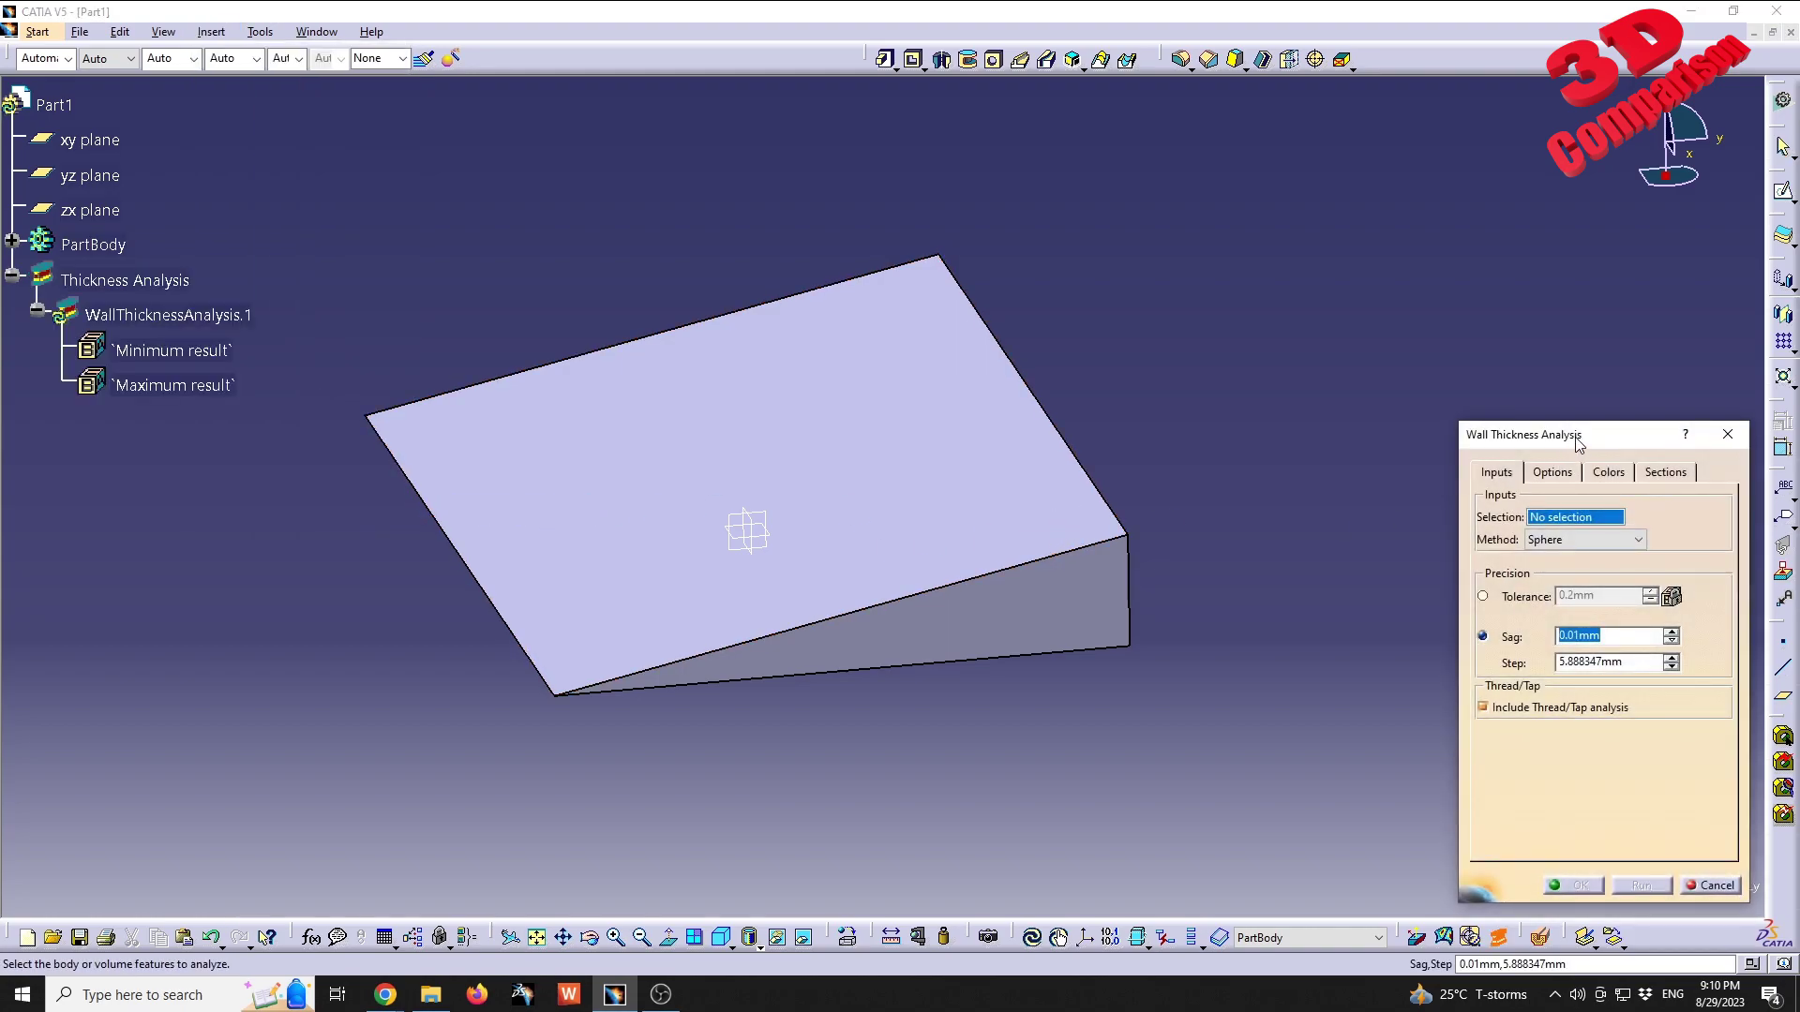
left_click_drag(1578, 442, 1293, 341)
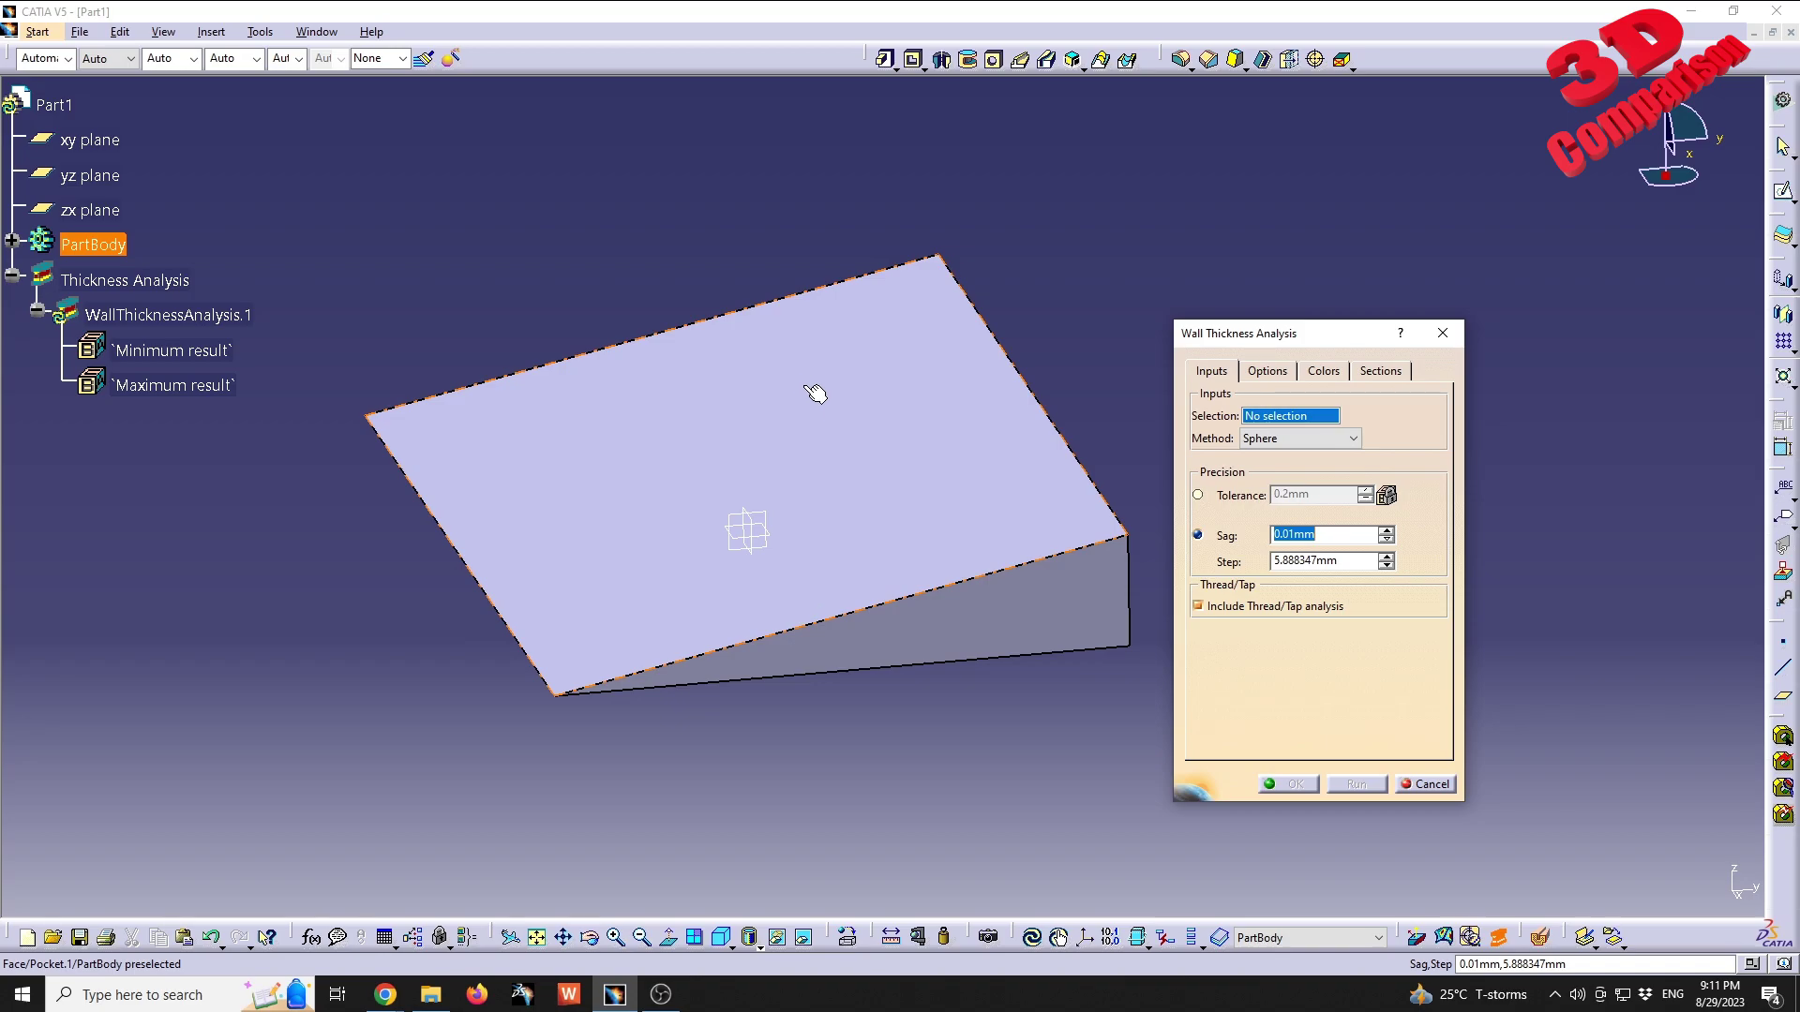
left_click(661, 436)
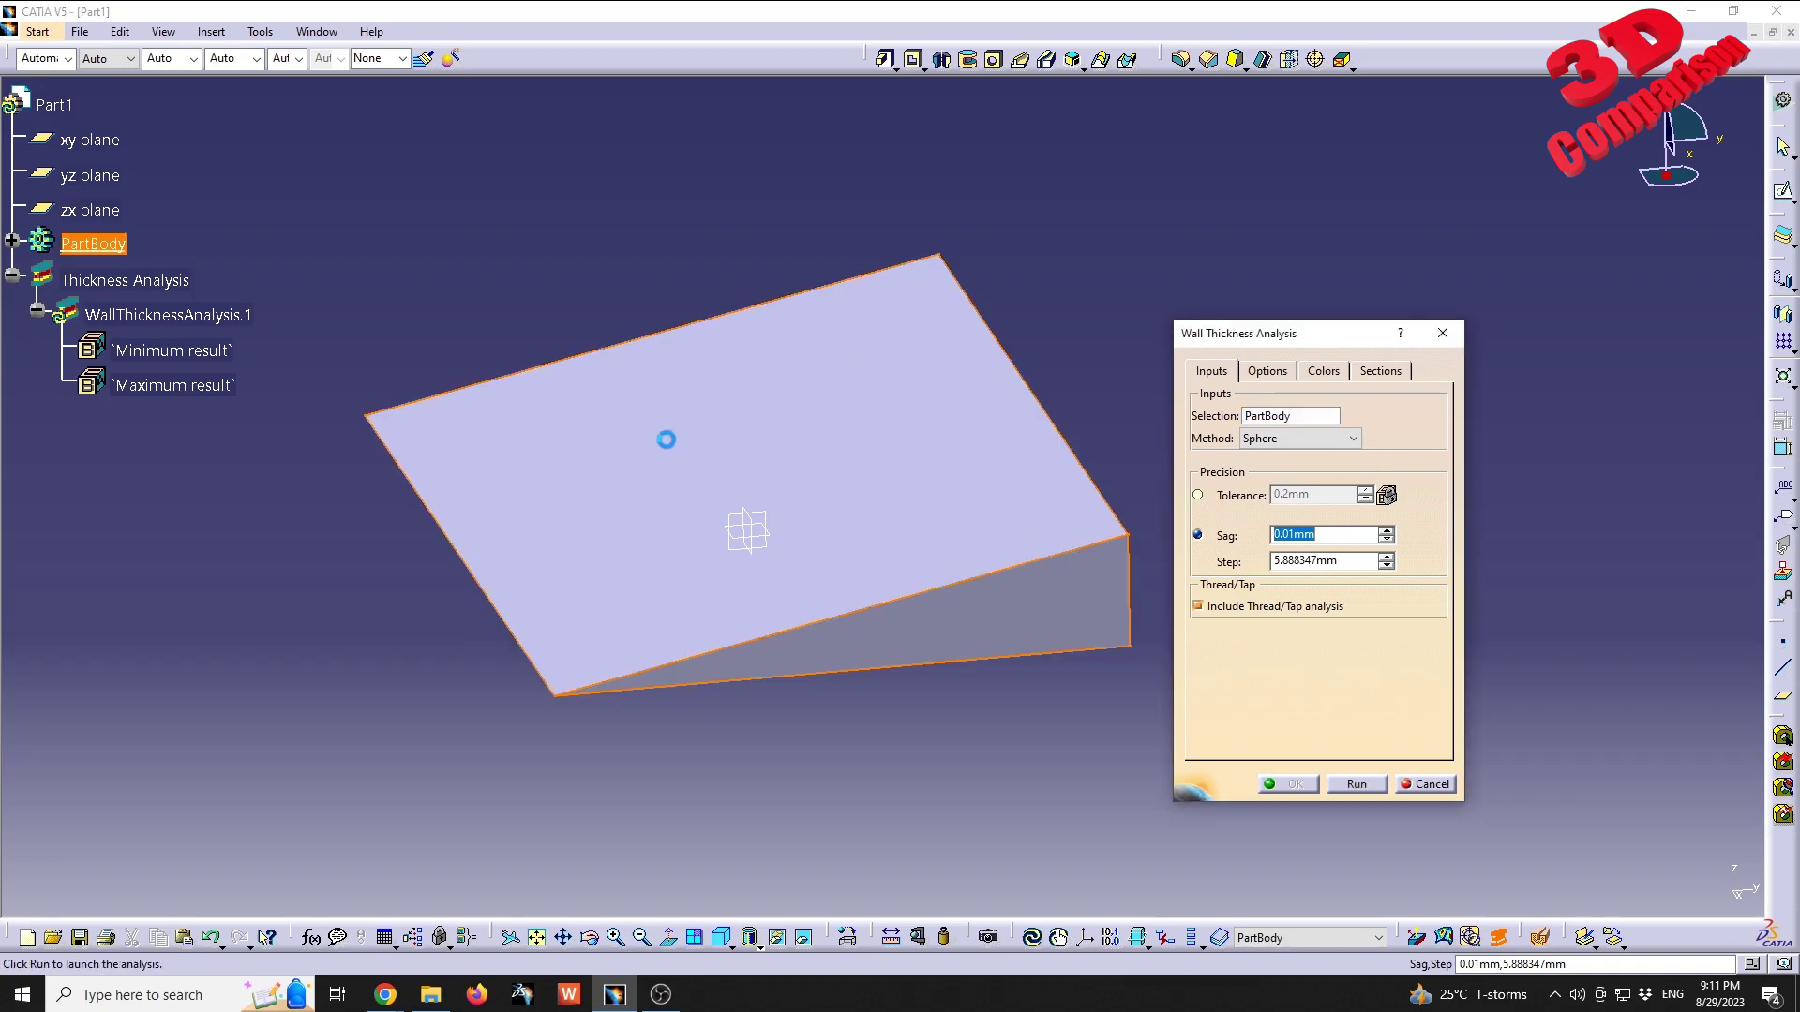
left_click(1272, 444)
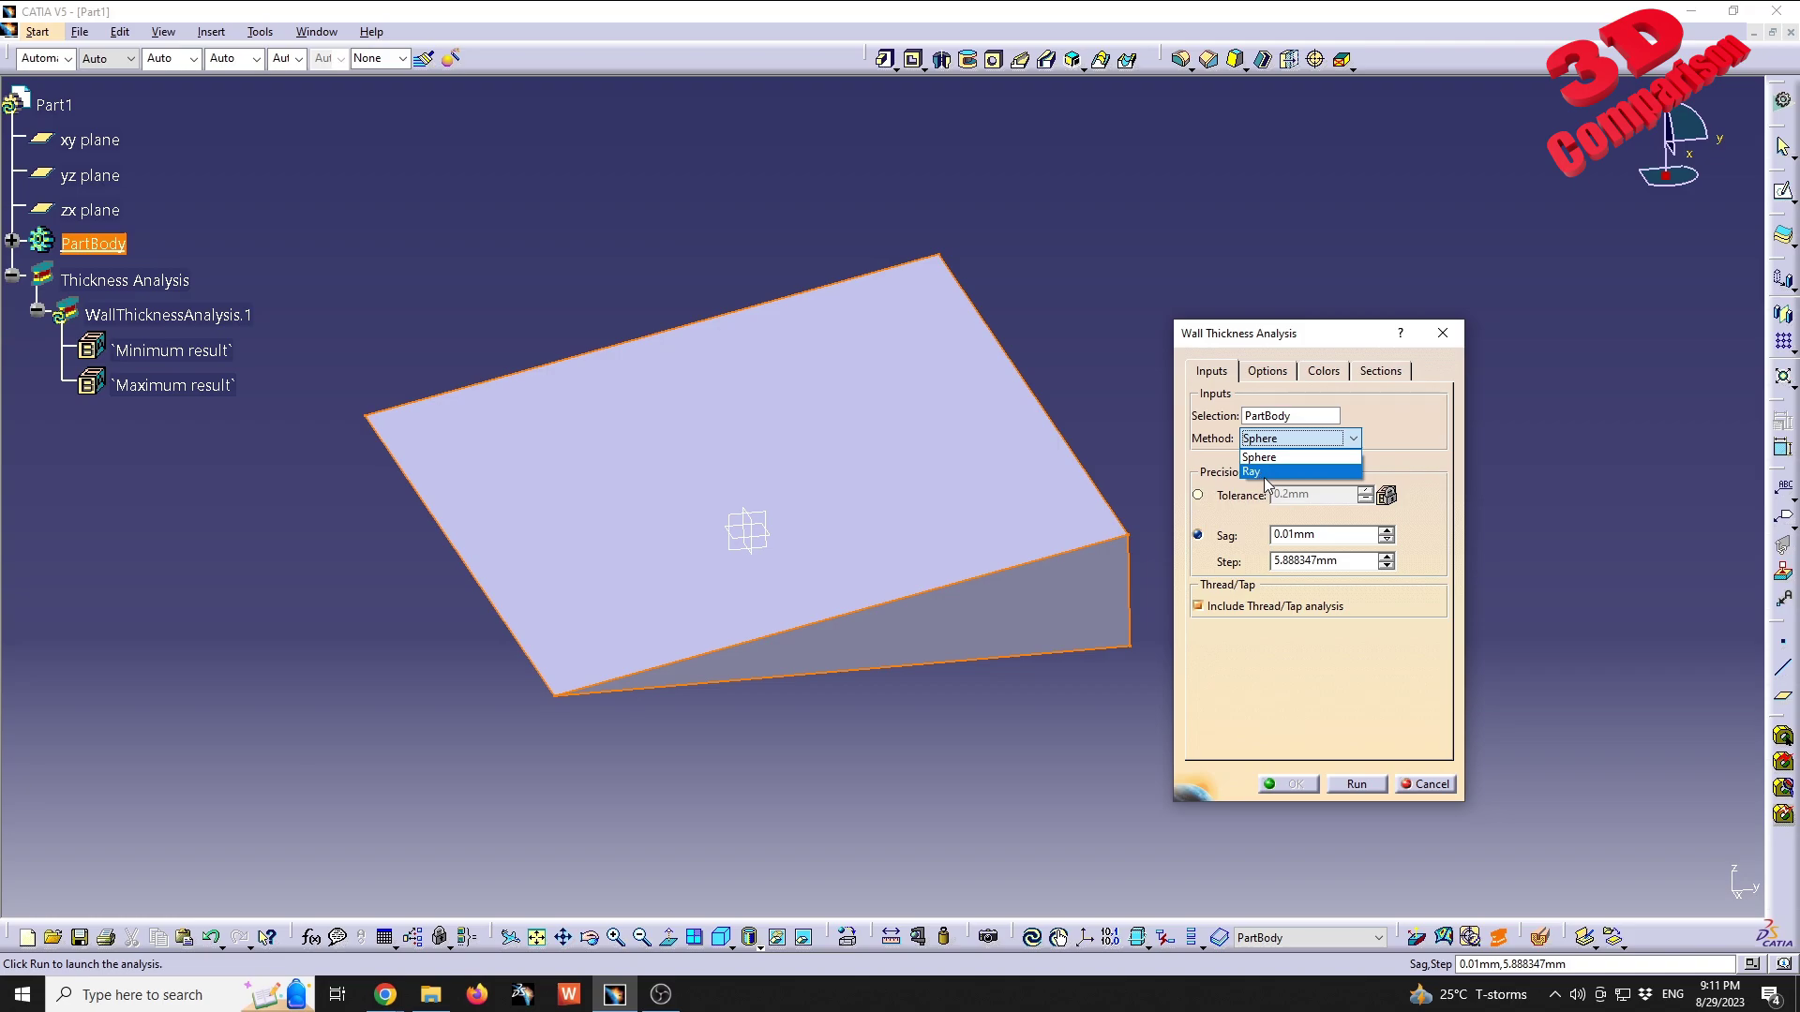
left_click(1266, 473)
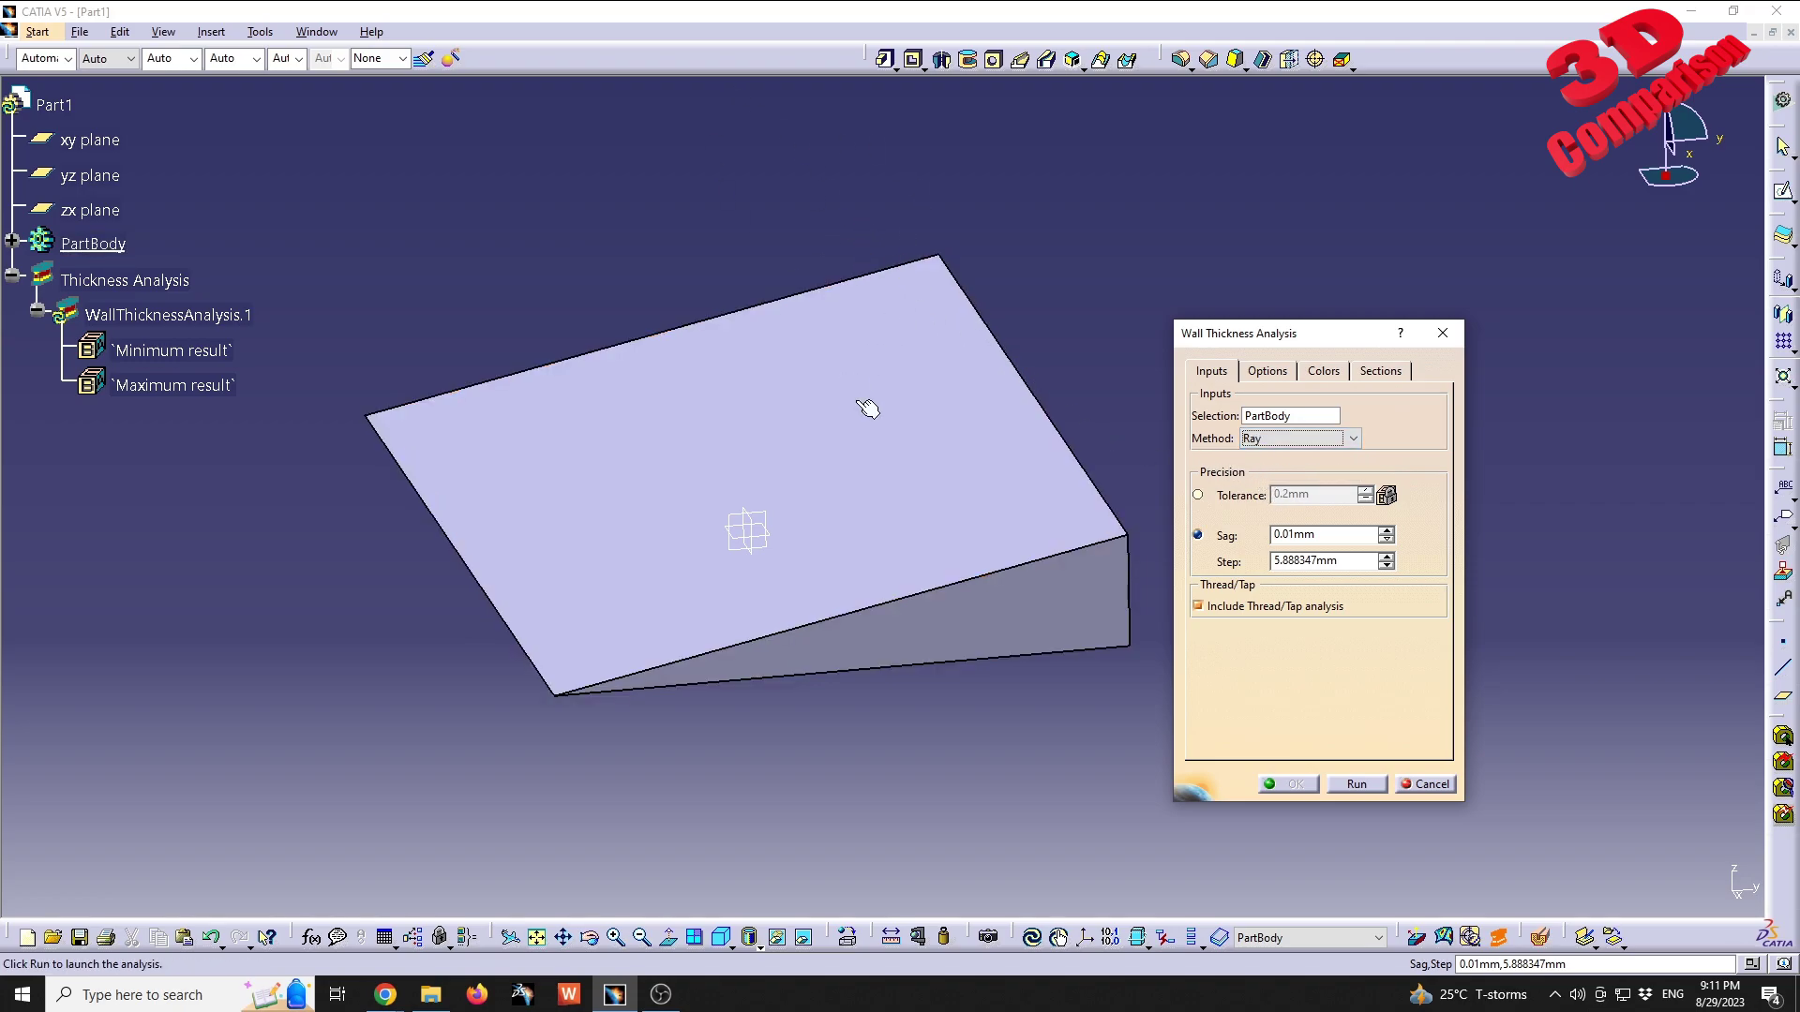
middle_click_drag(867, 408, 691, 206)
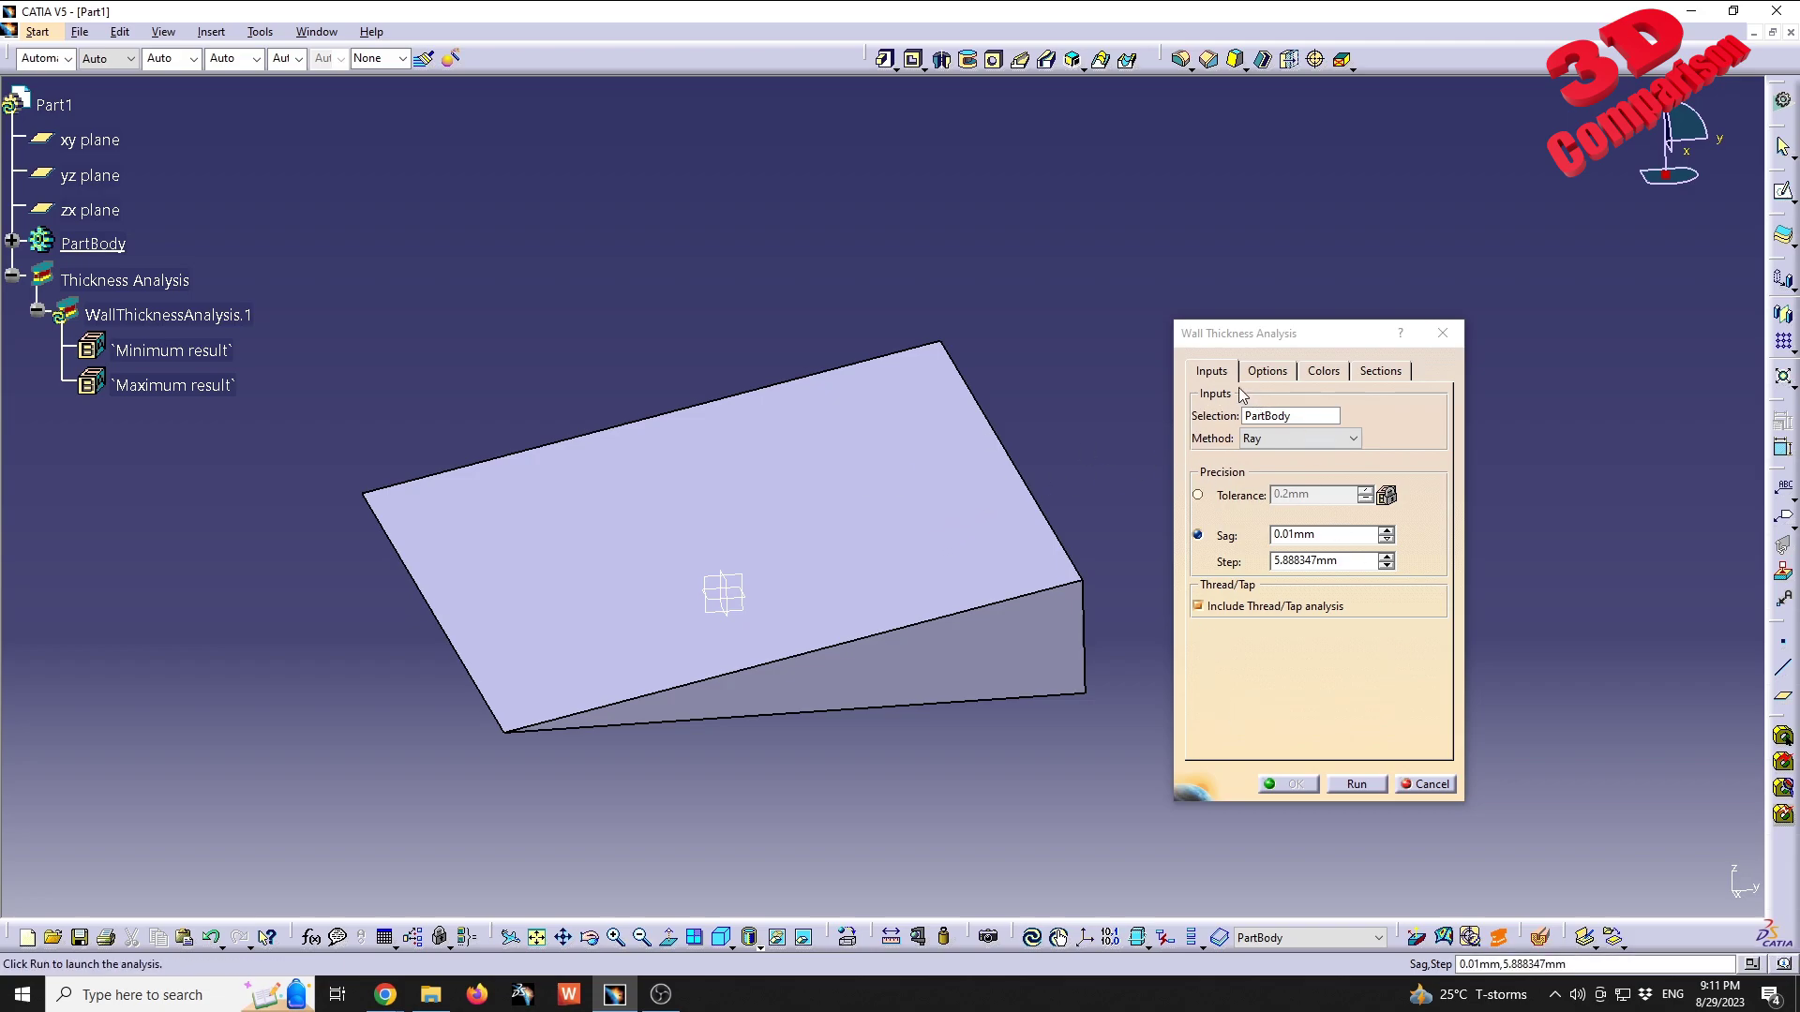
left_click(1355, 785)
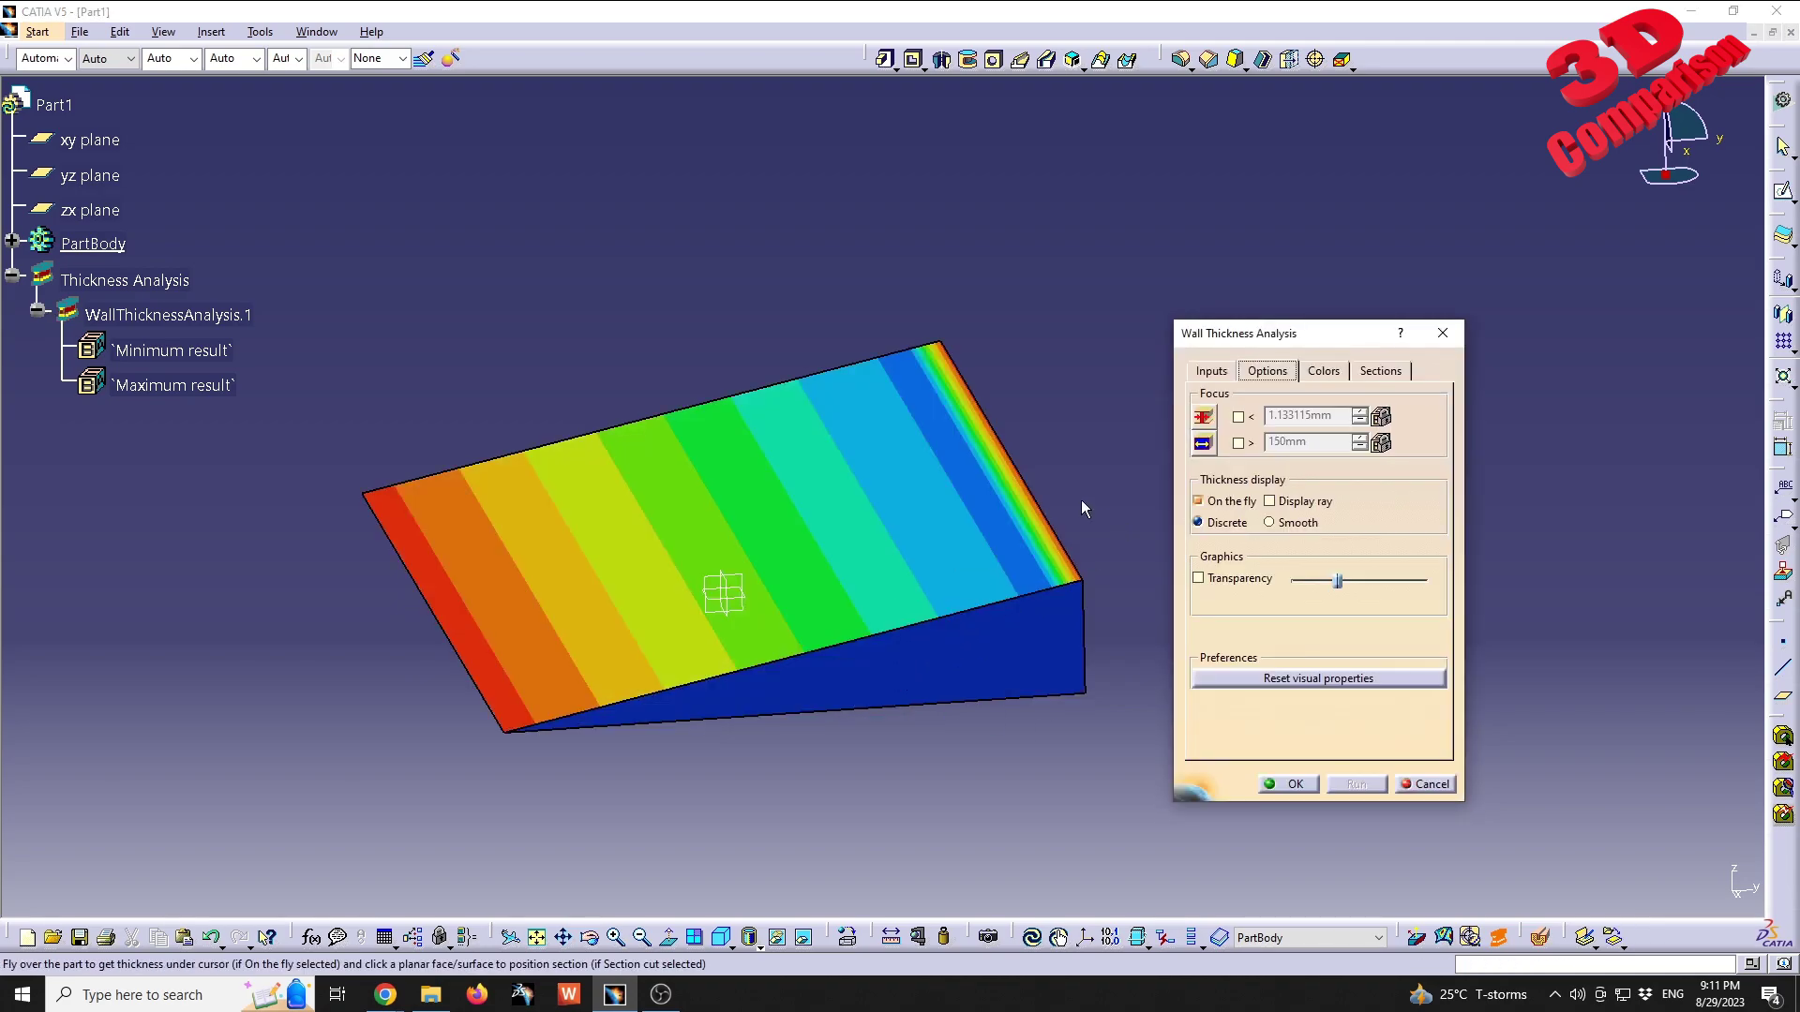
Show the analysis Inputs and move from the 0.01mm Sag field into the Step field.
left_click(1209, 371)
left_click(1271, 372)
scroll(683, 510, "up", 5)
scroll(657, 497, "up", 2)
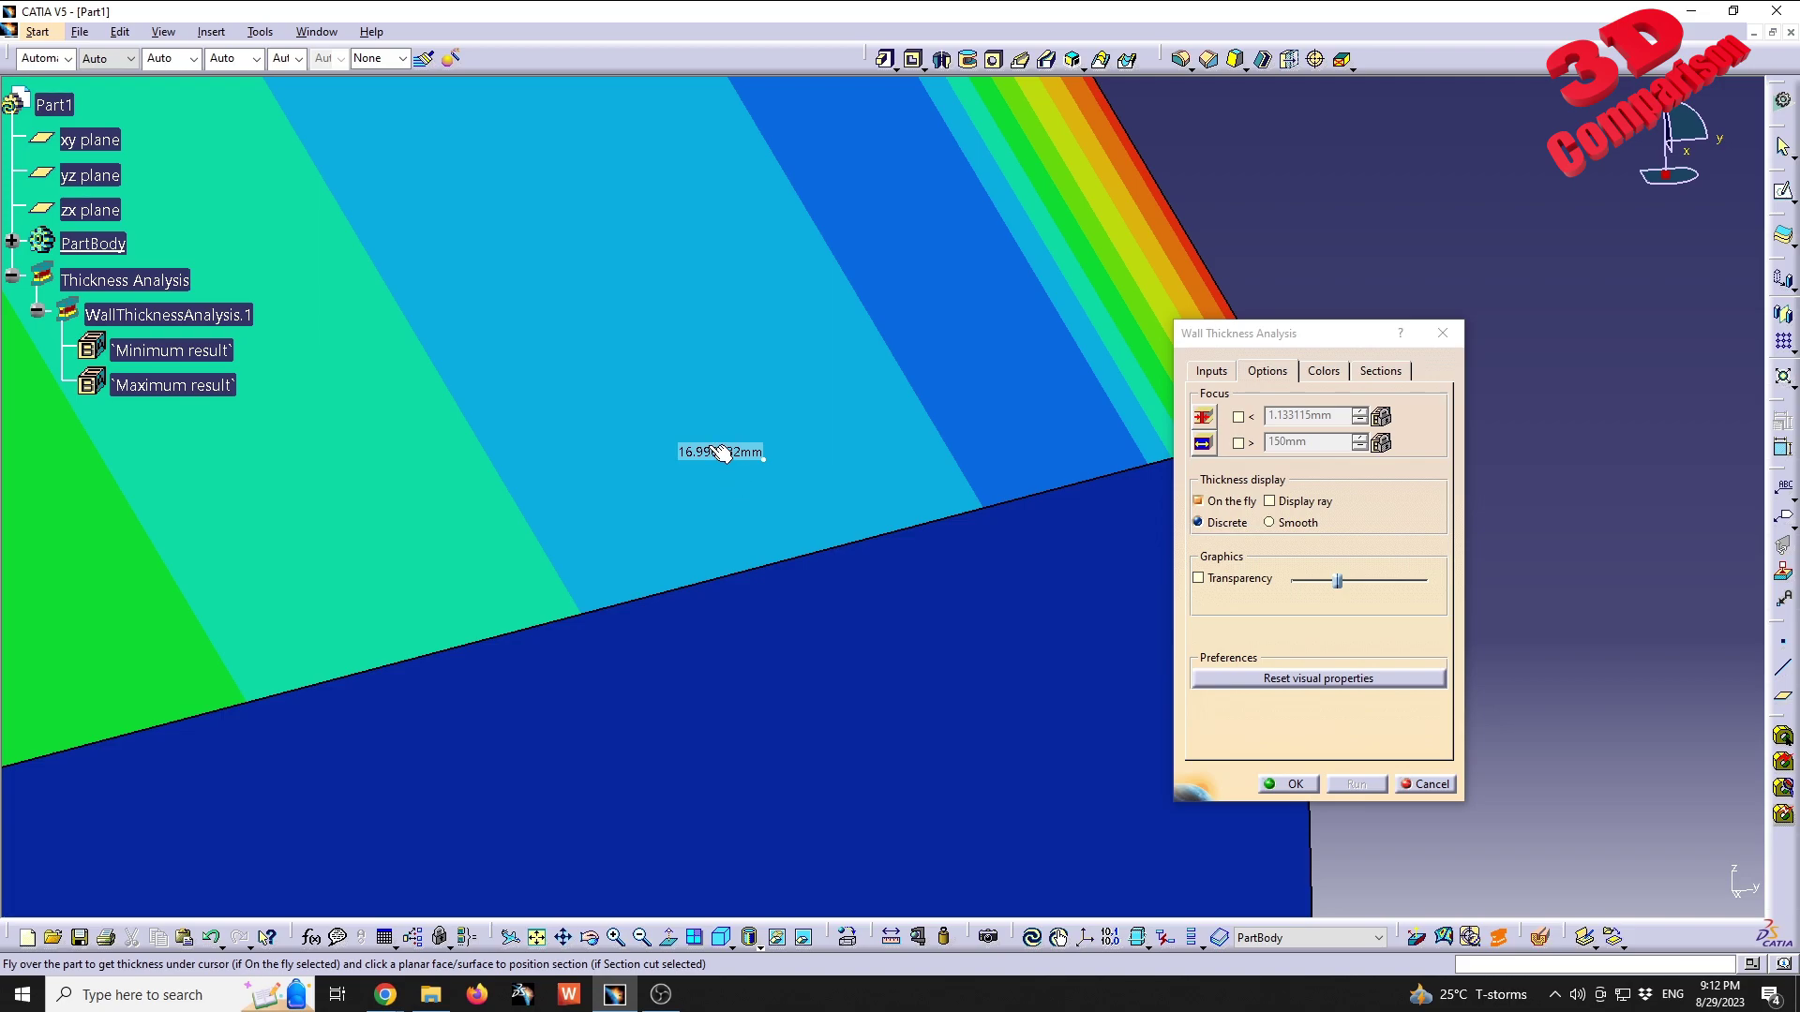
left_click(1212, 371)
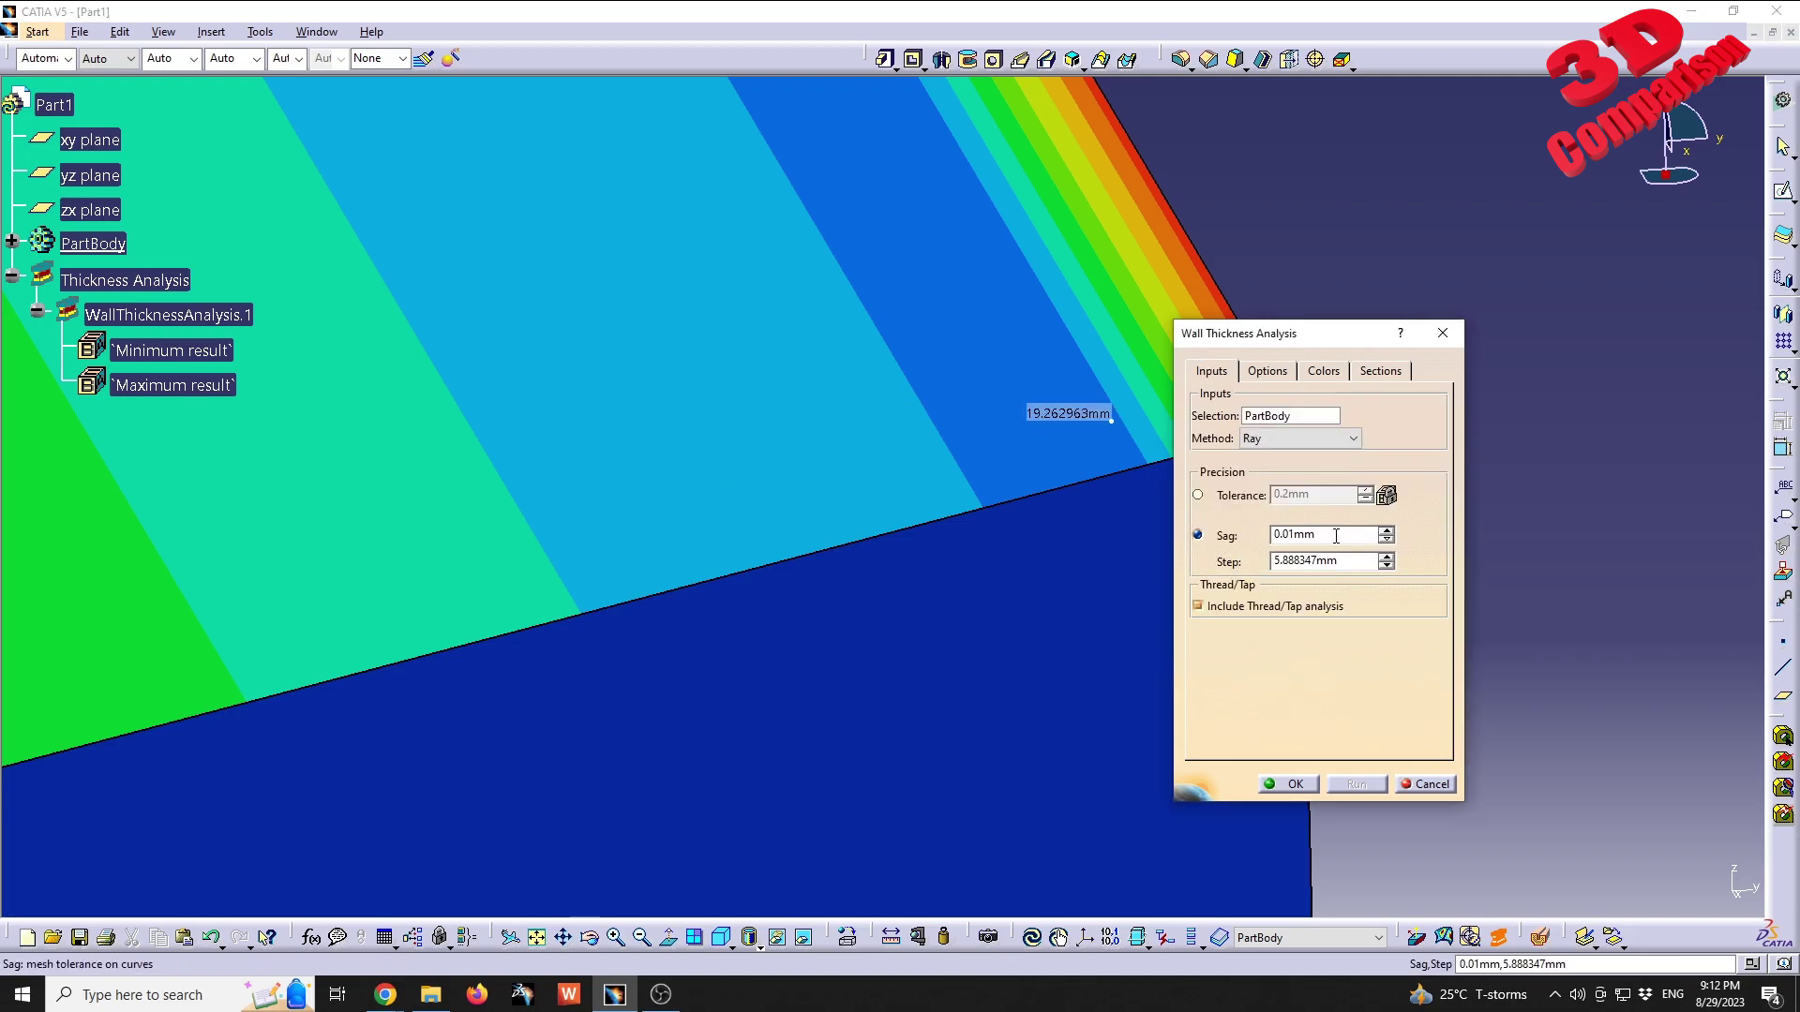
key("shift+Tab")
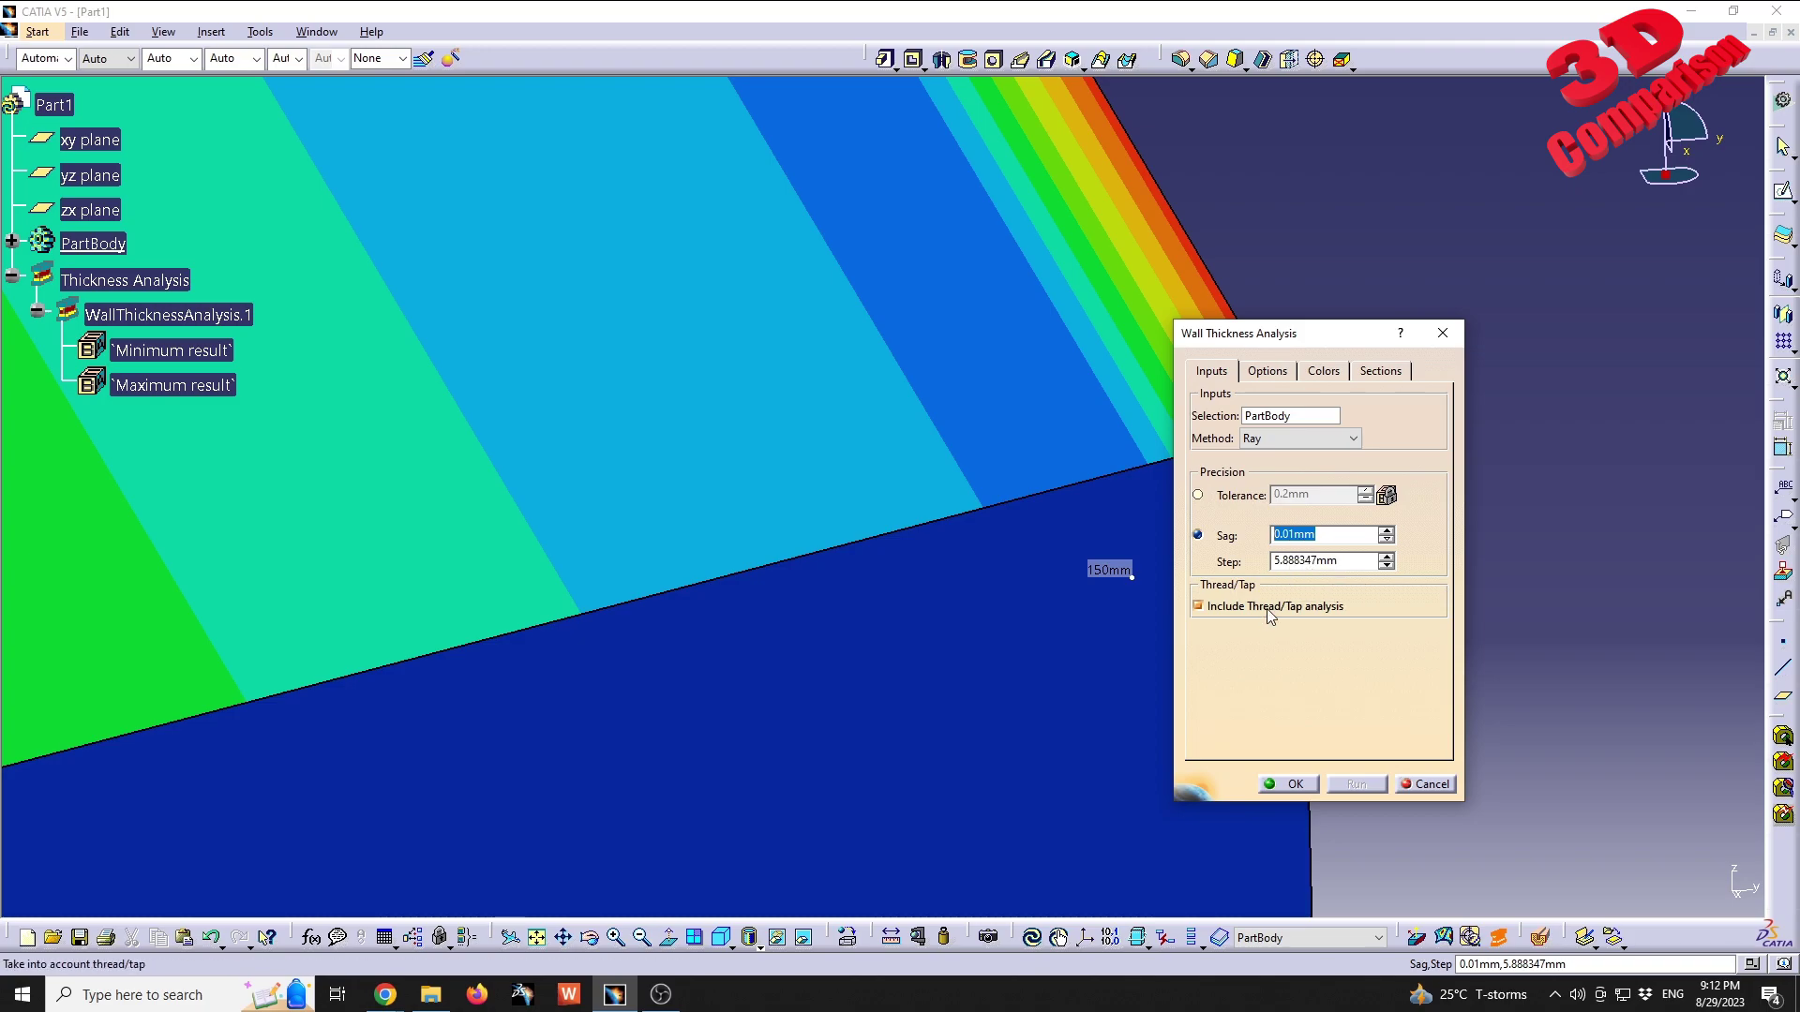
key("Tab")
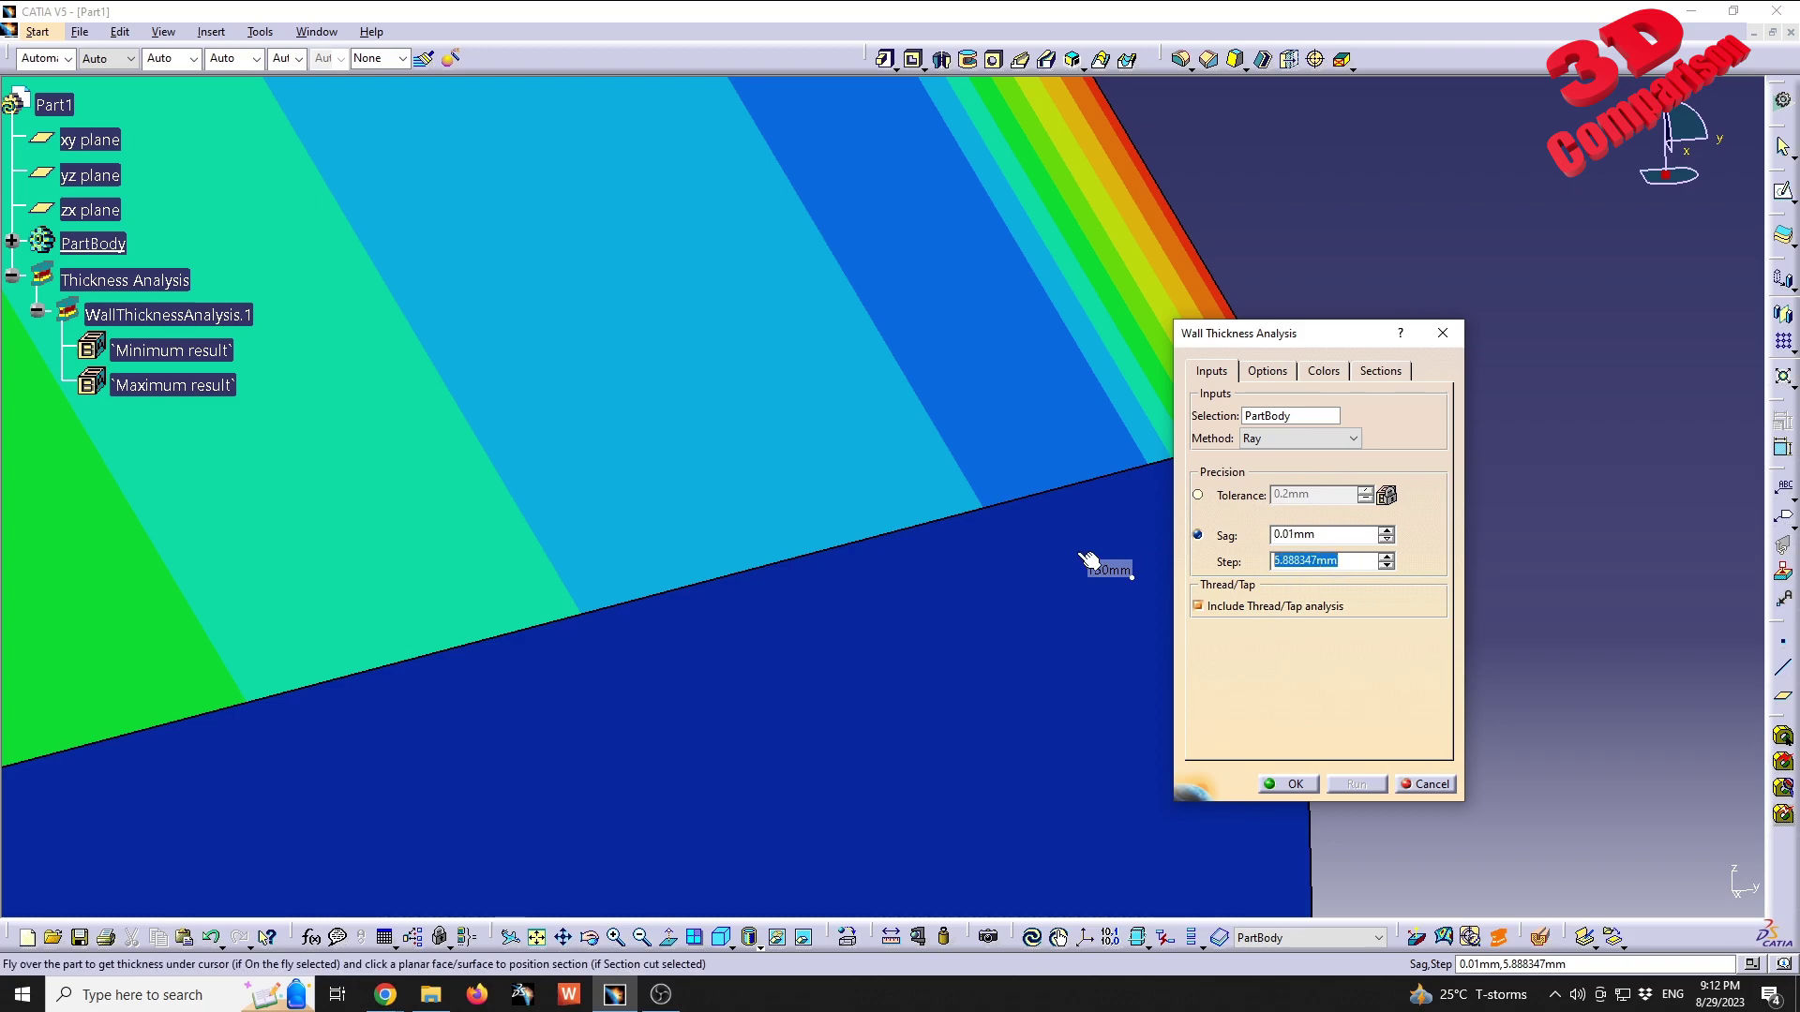
Rerun the thickness analysis with a 1mm Step and toggle the Display ray option.
type("1mm")
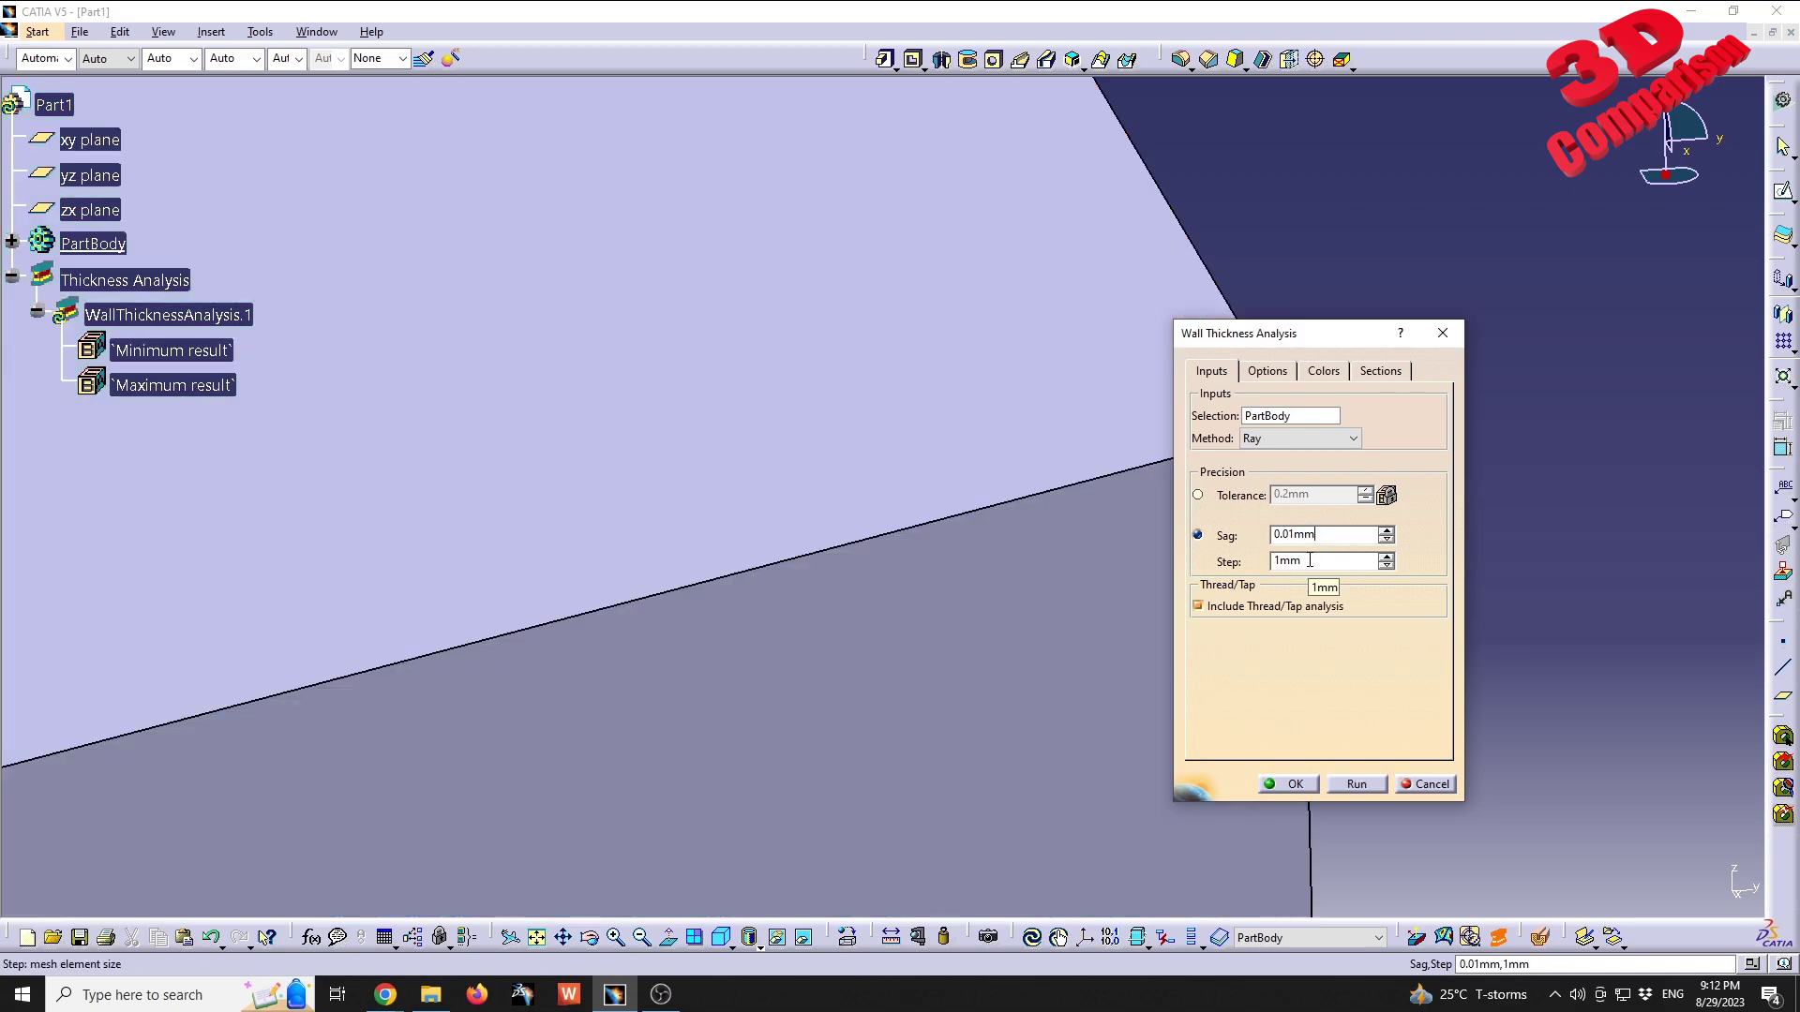
left_click(1355, 786)
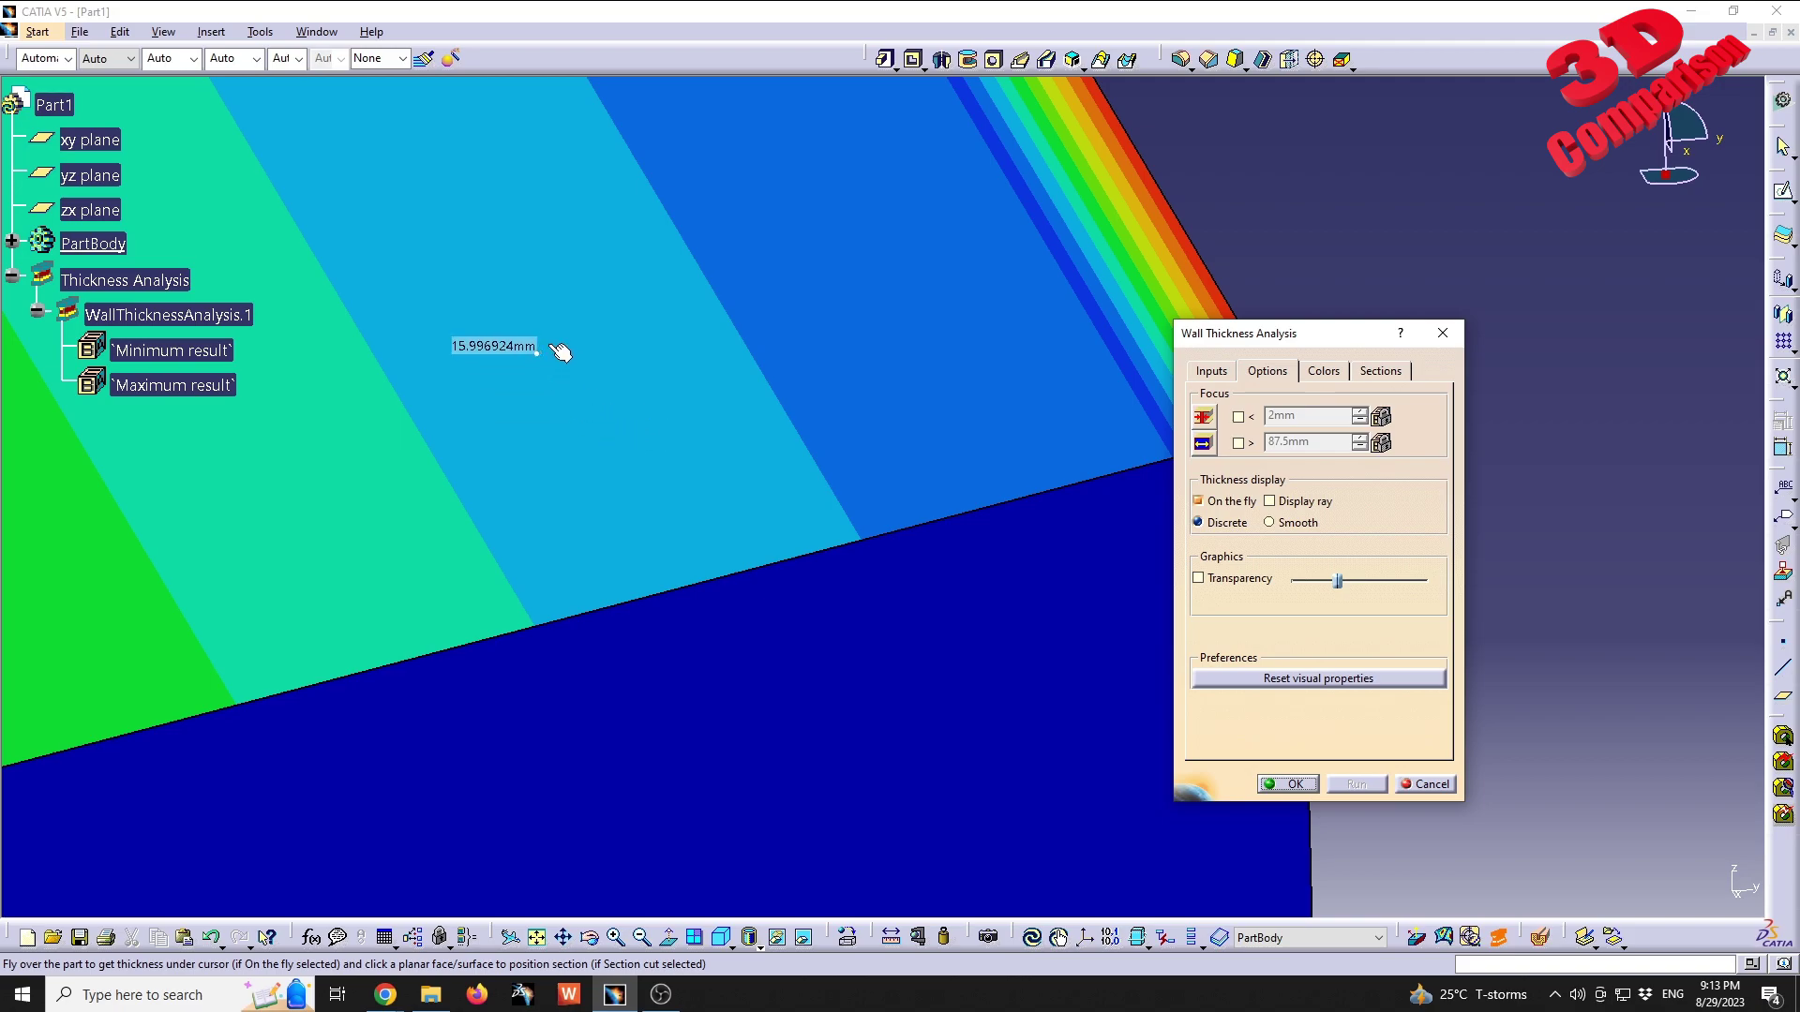
middle_click_drag(603, 386, 643, 490)
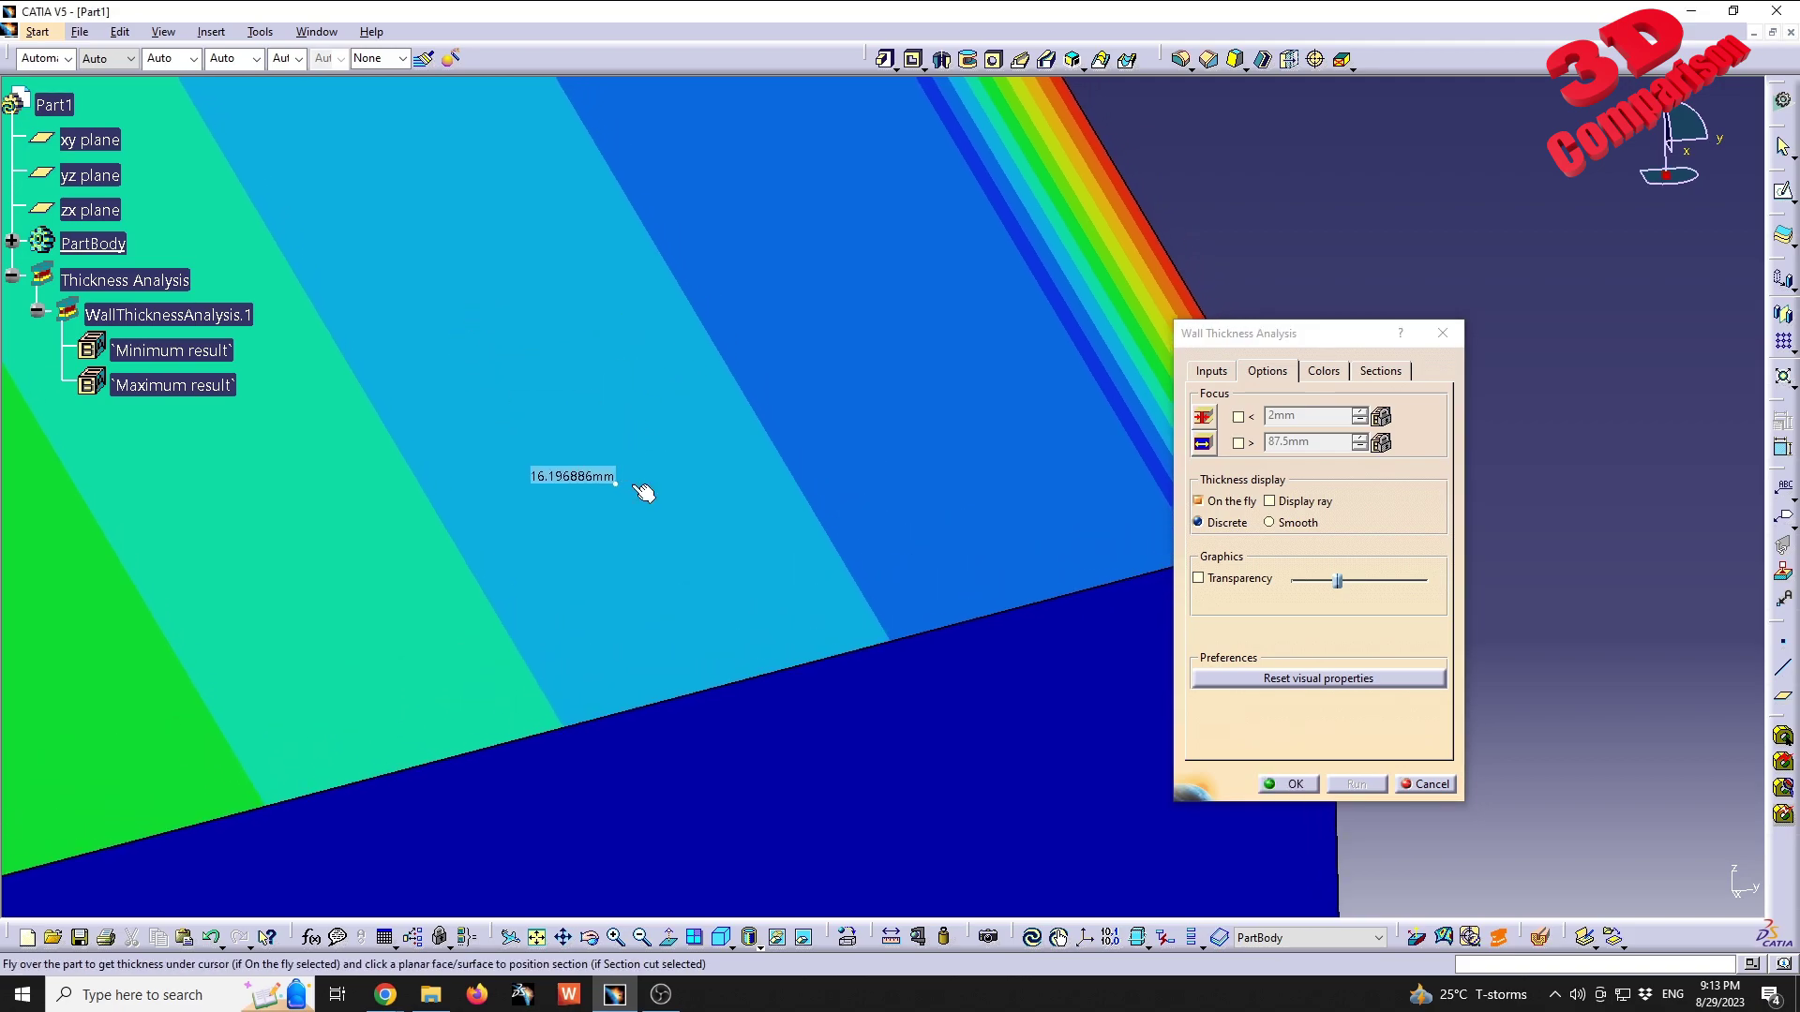
left_click(1272, 501)
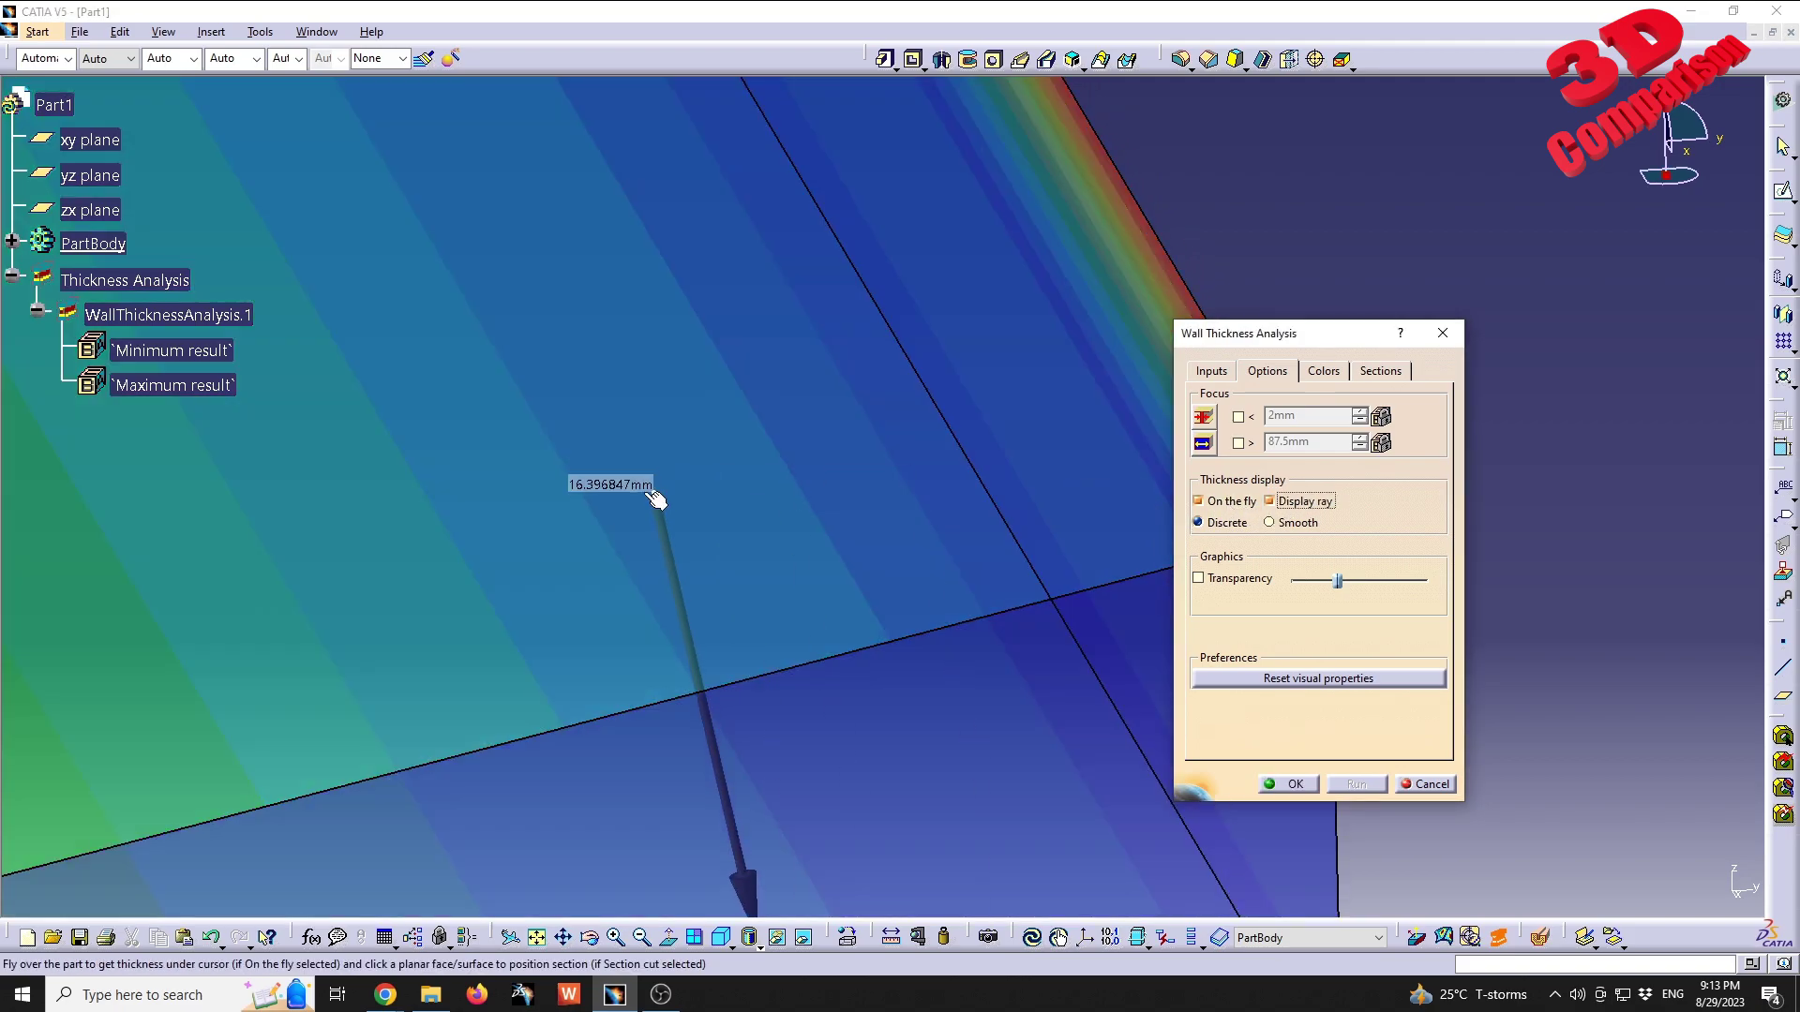
Orbit the colour-banded wedge through edge-on and oblique views to inspect thickness.
middle_click_drag(653, 461, 766, 494)
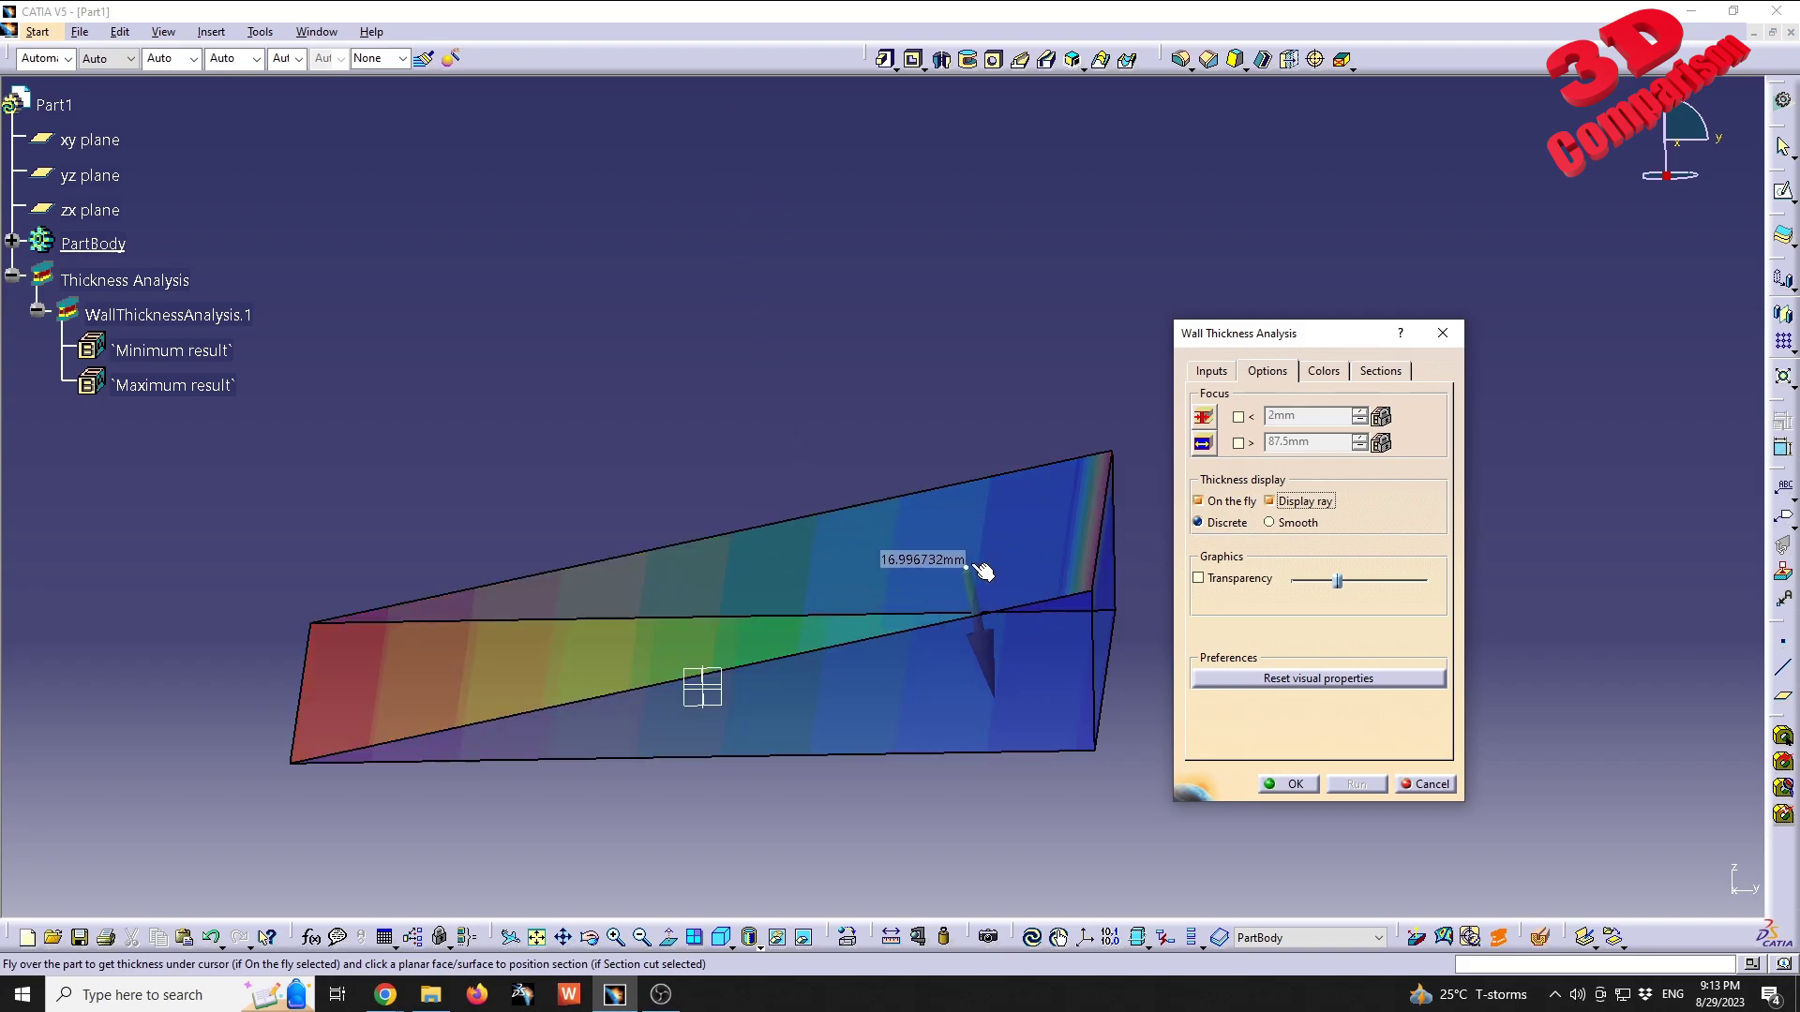
middle_click_drag(937, 551, 1013, 600)
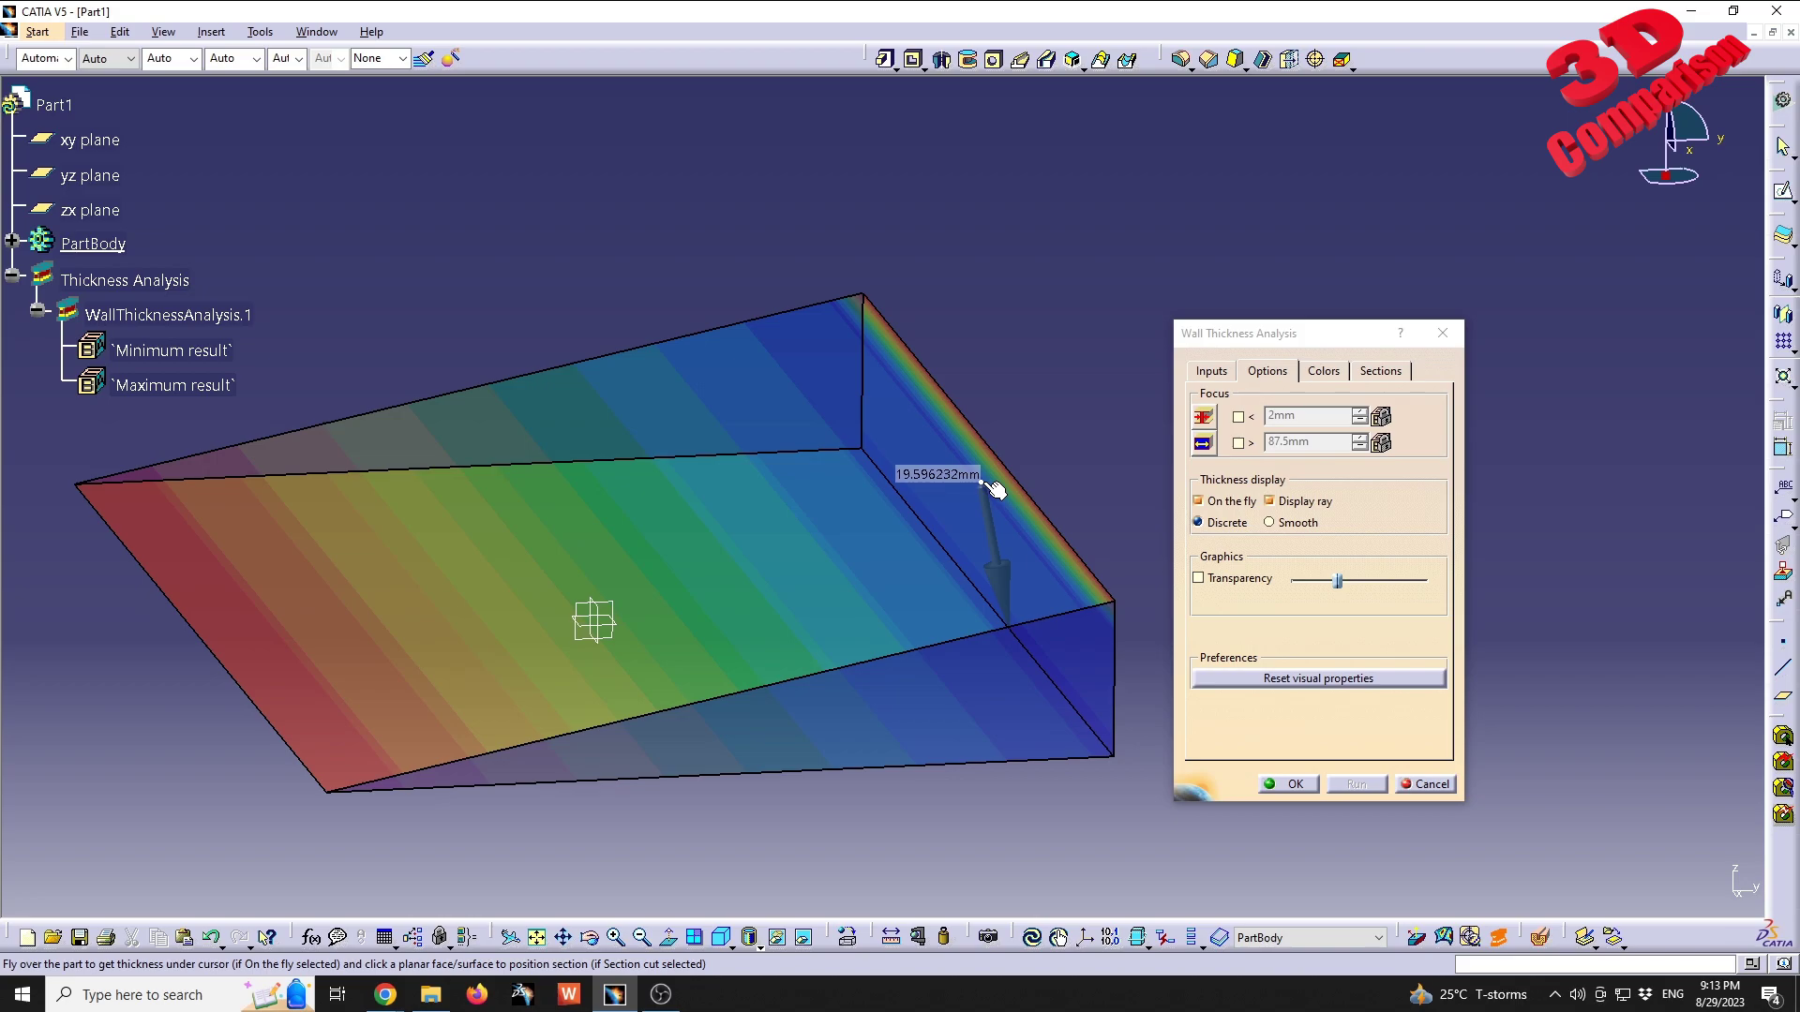
middle_click_drag(994, 490, 942, 474)
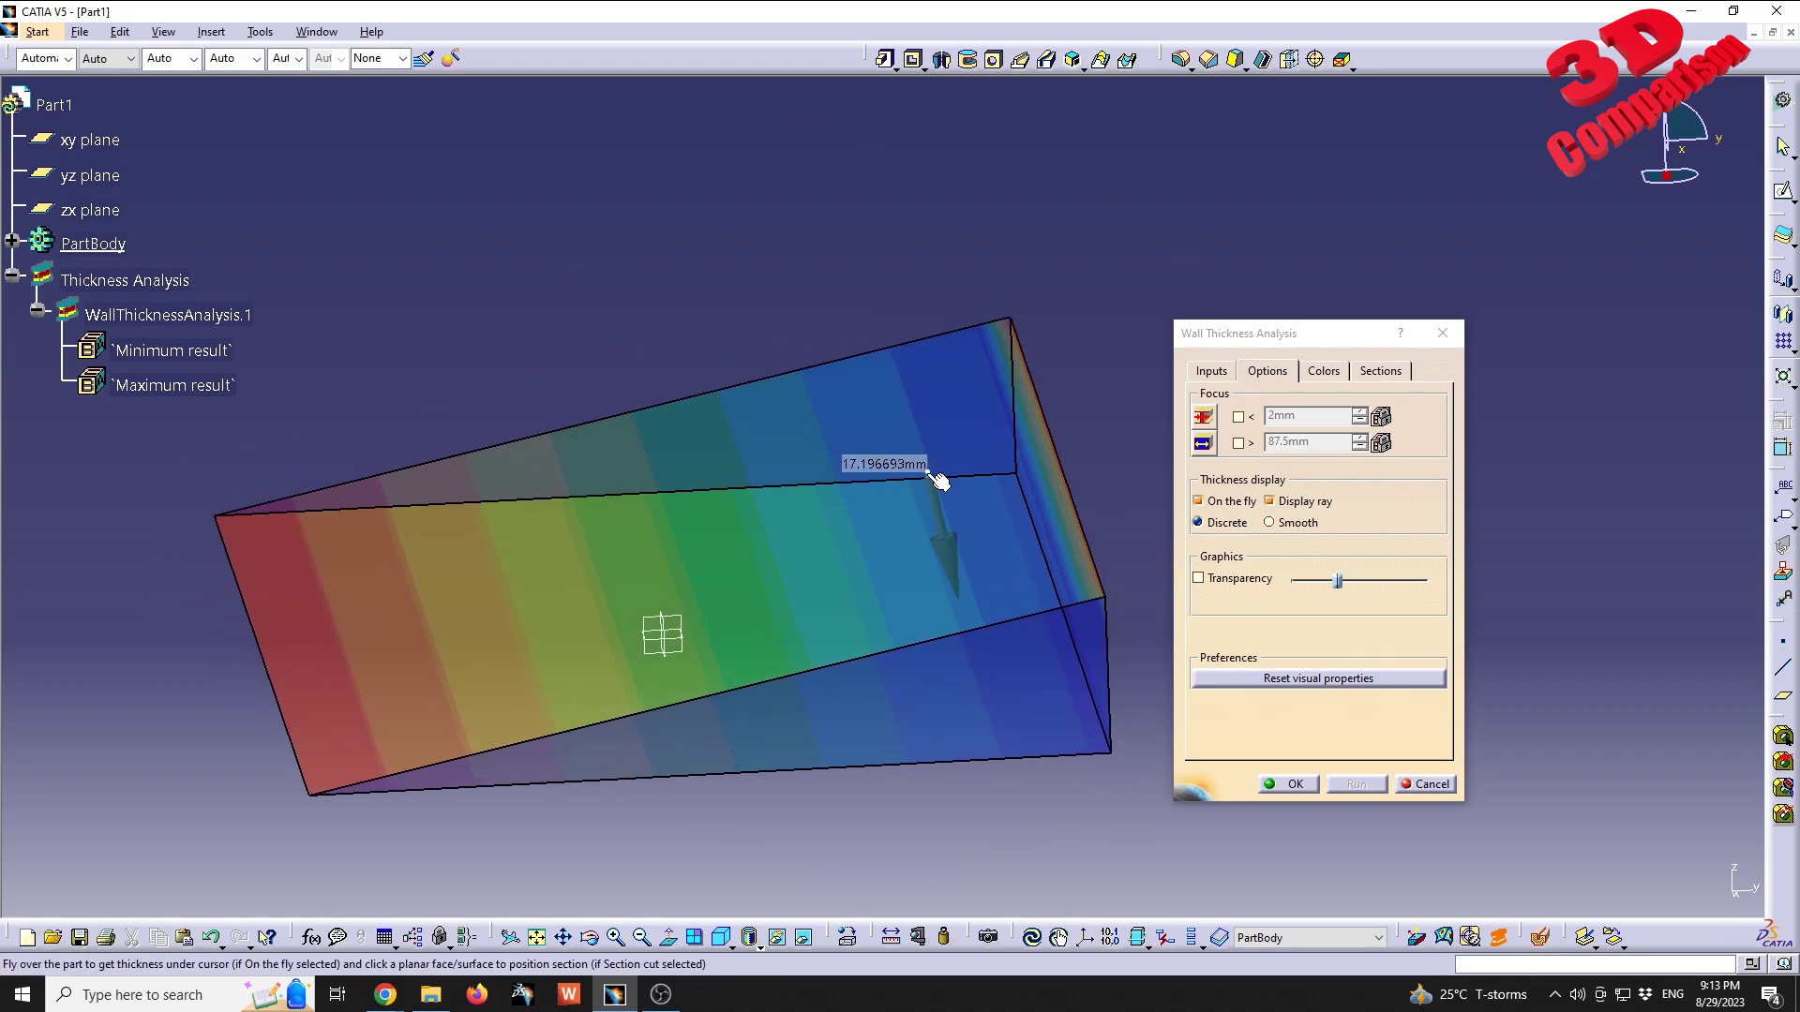
middle_click_drag(1050, 504, 927, 439)
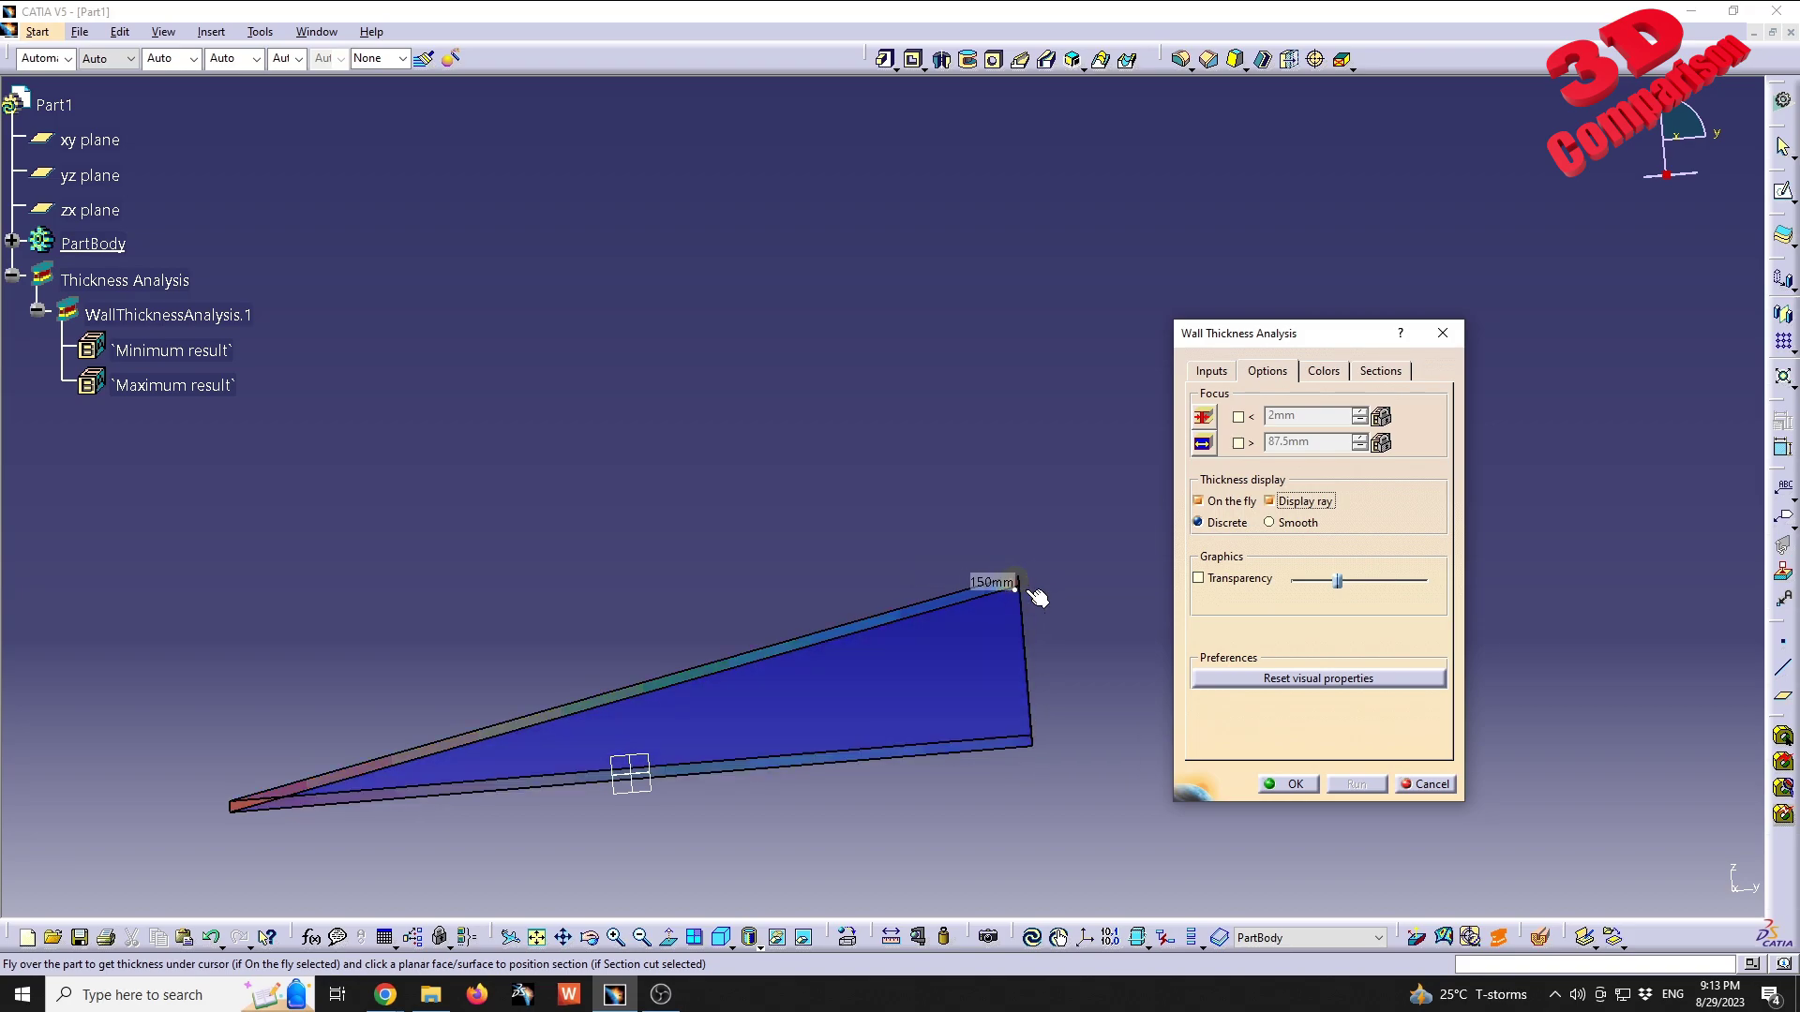
middle_click_drag(1020, 597, 1006, 647)
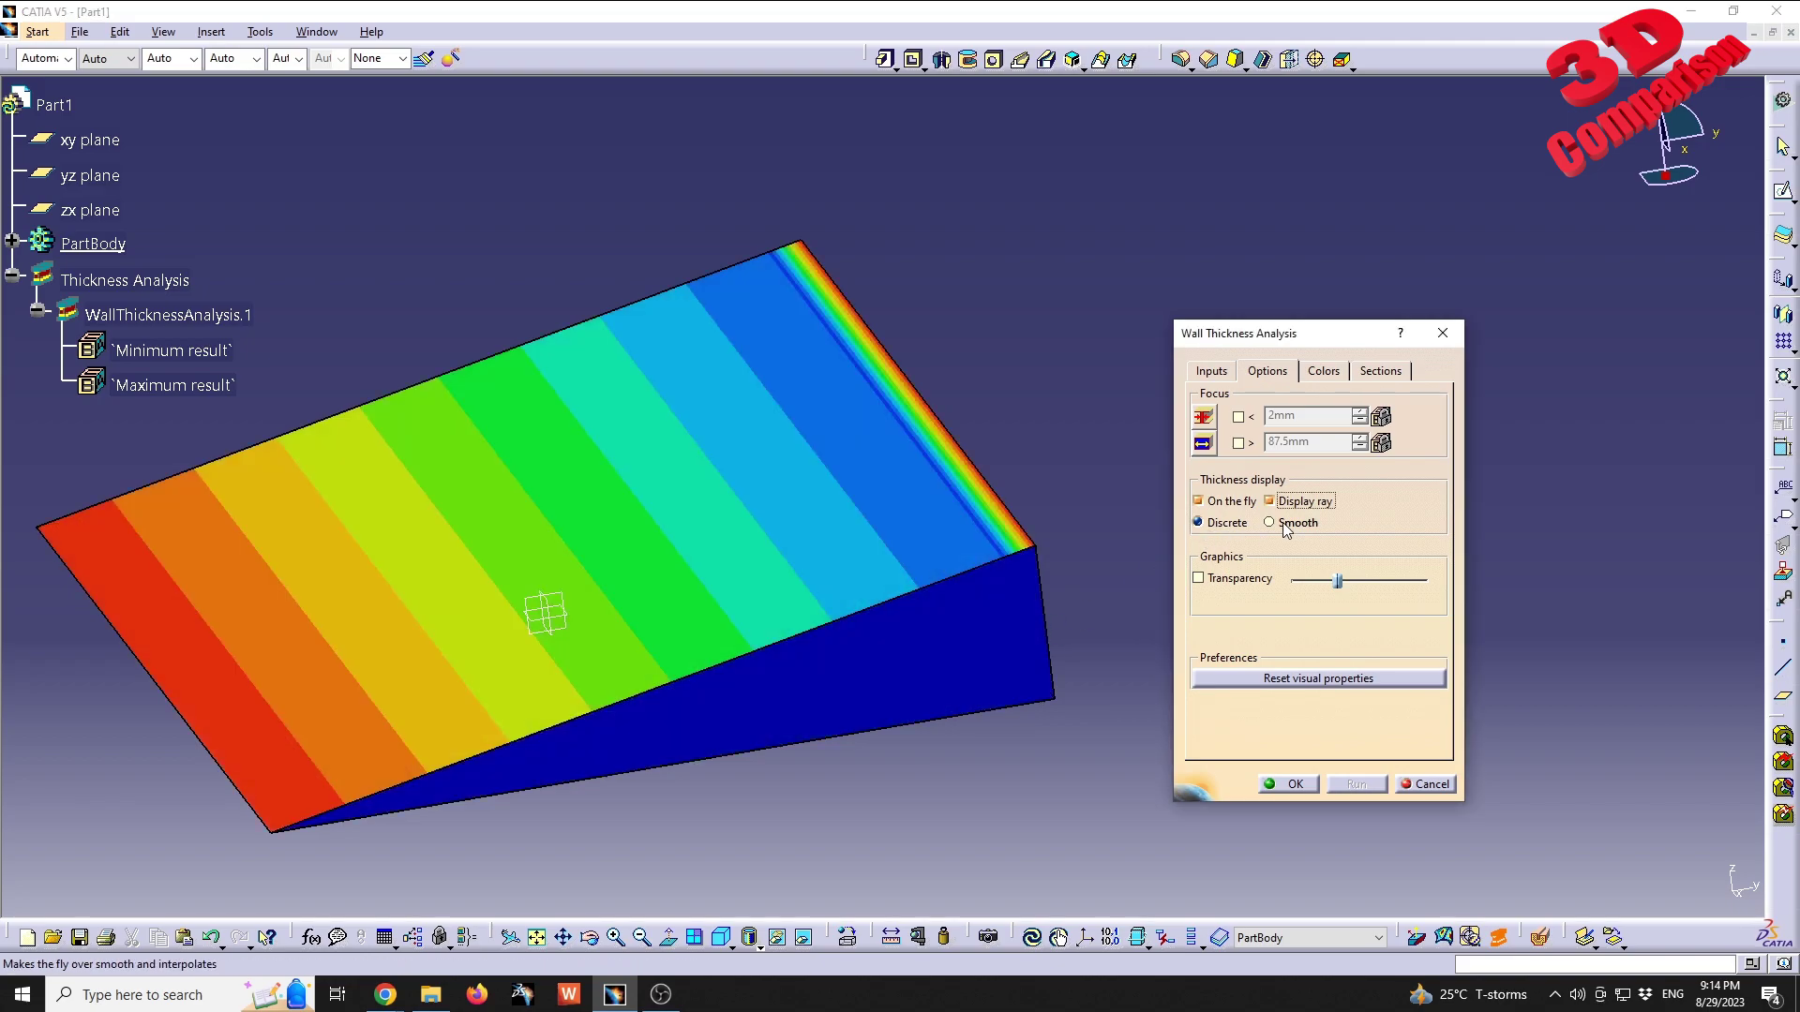
Try Smooth and Discrete readouts, ending with Discrete, On the fly on, and ray display off.
left_click(1284, 523)
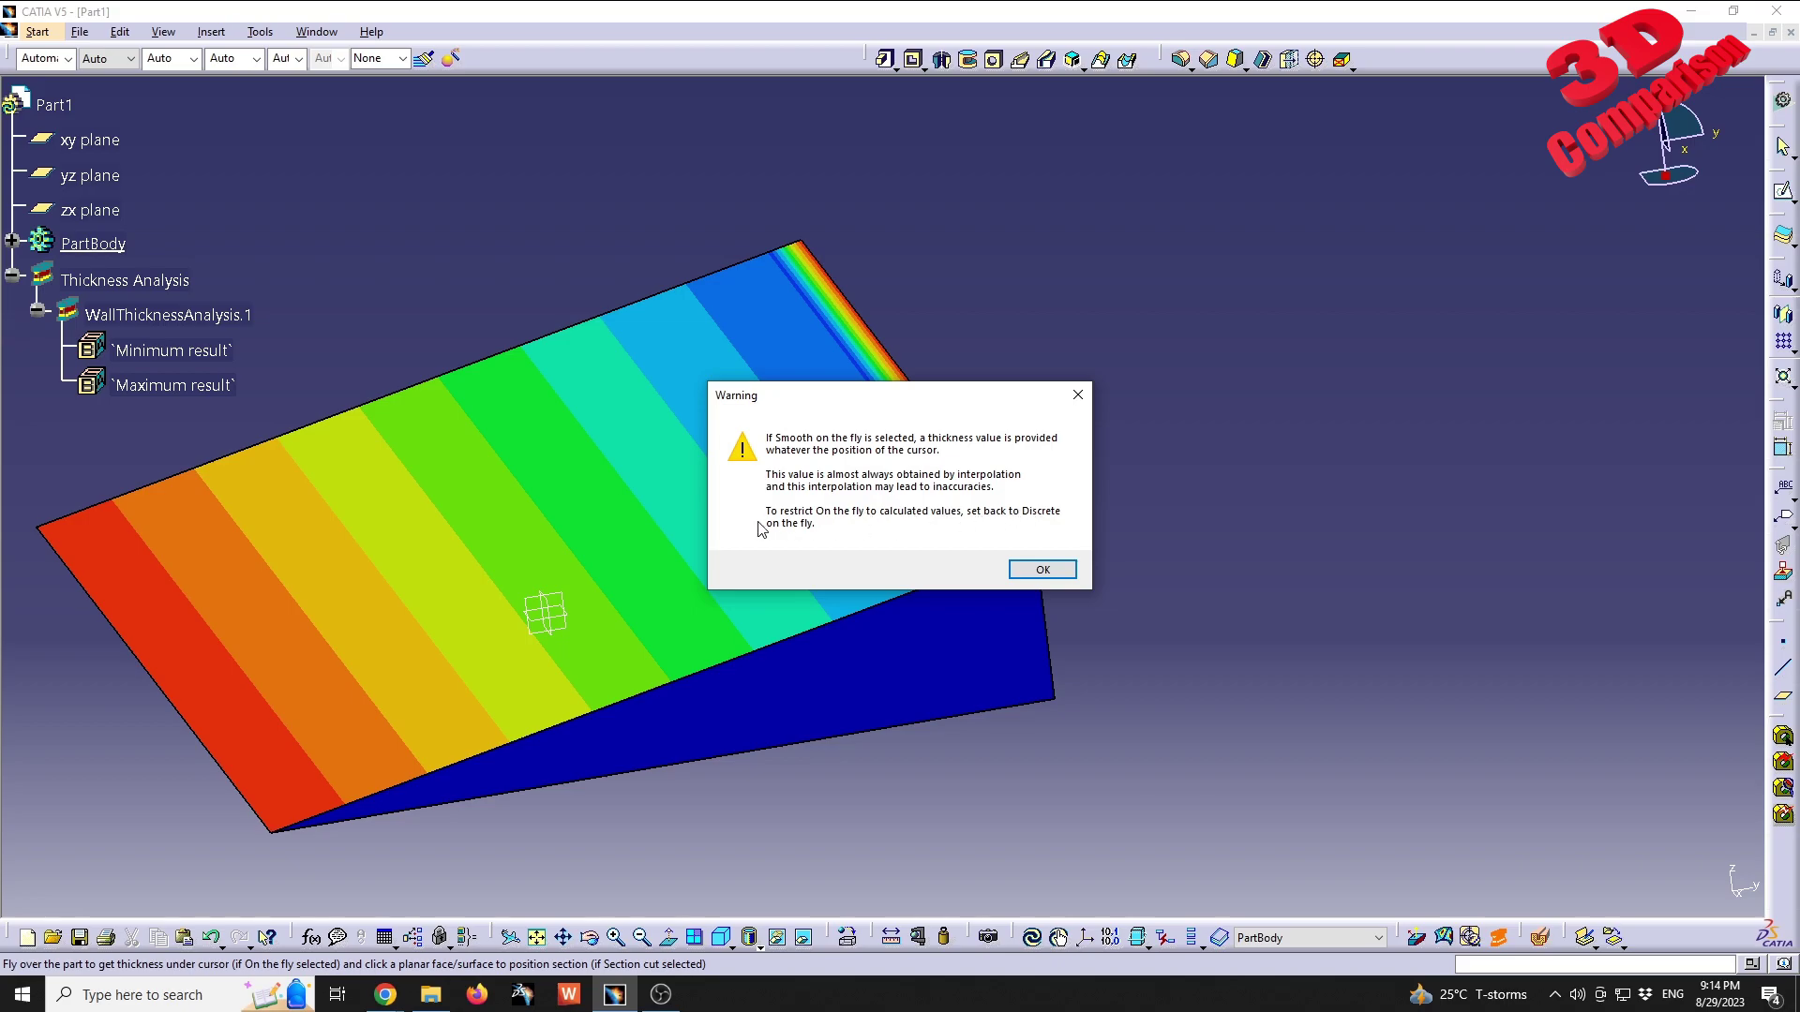
left_click(1042, 565)
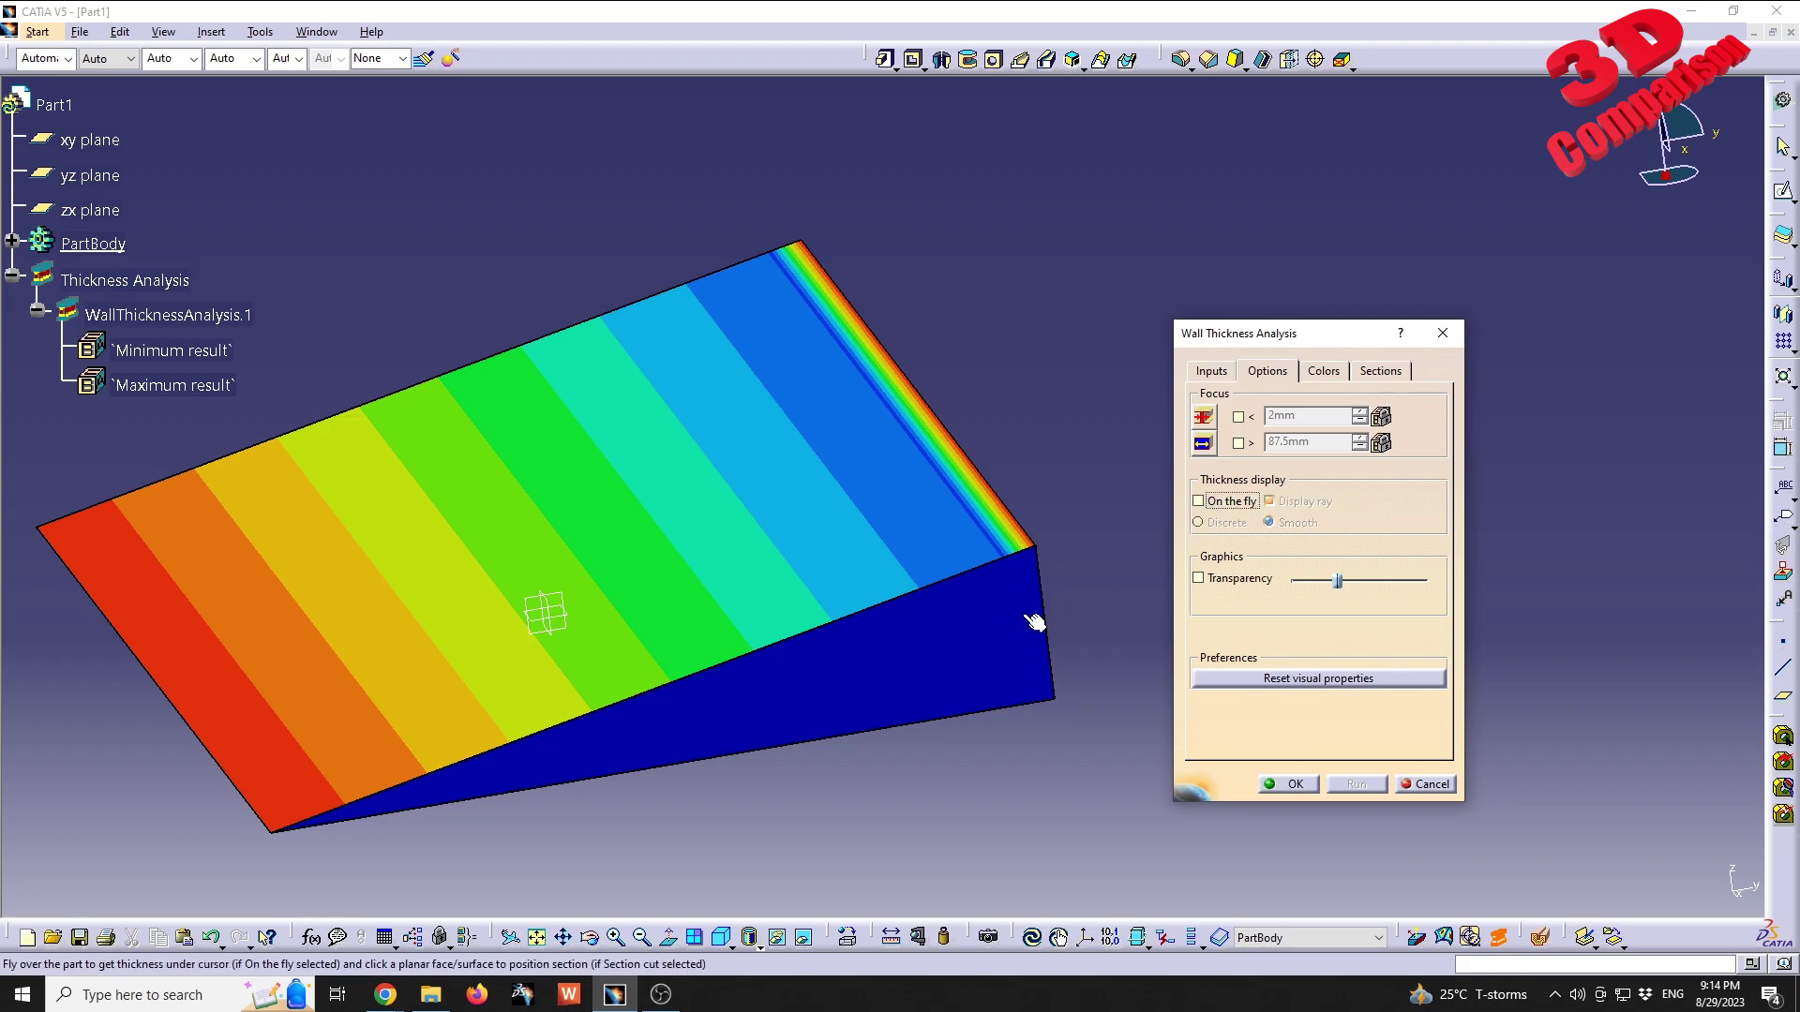
left_click(1228, 504)
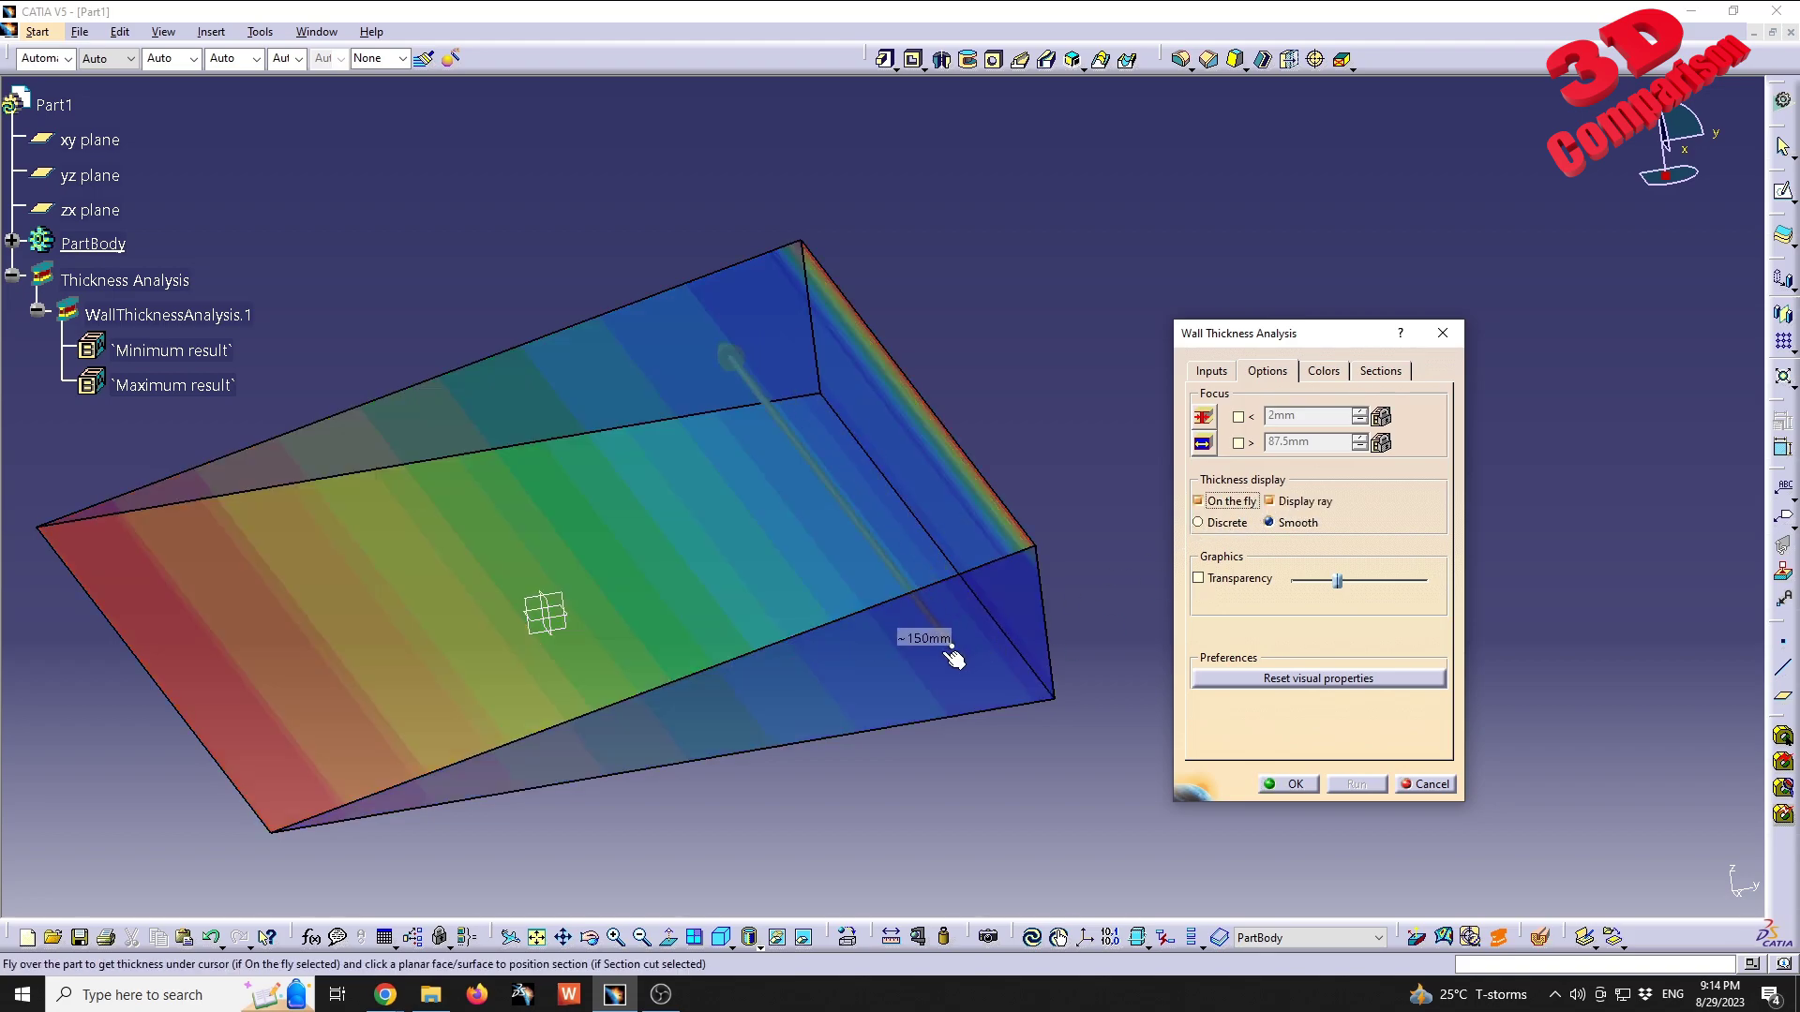
left_click(1222, 523)
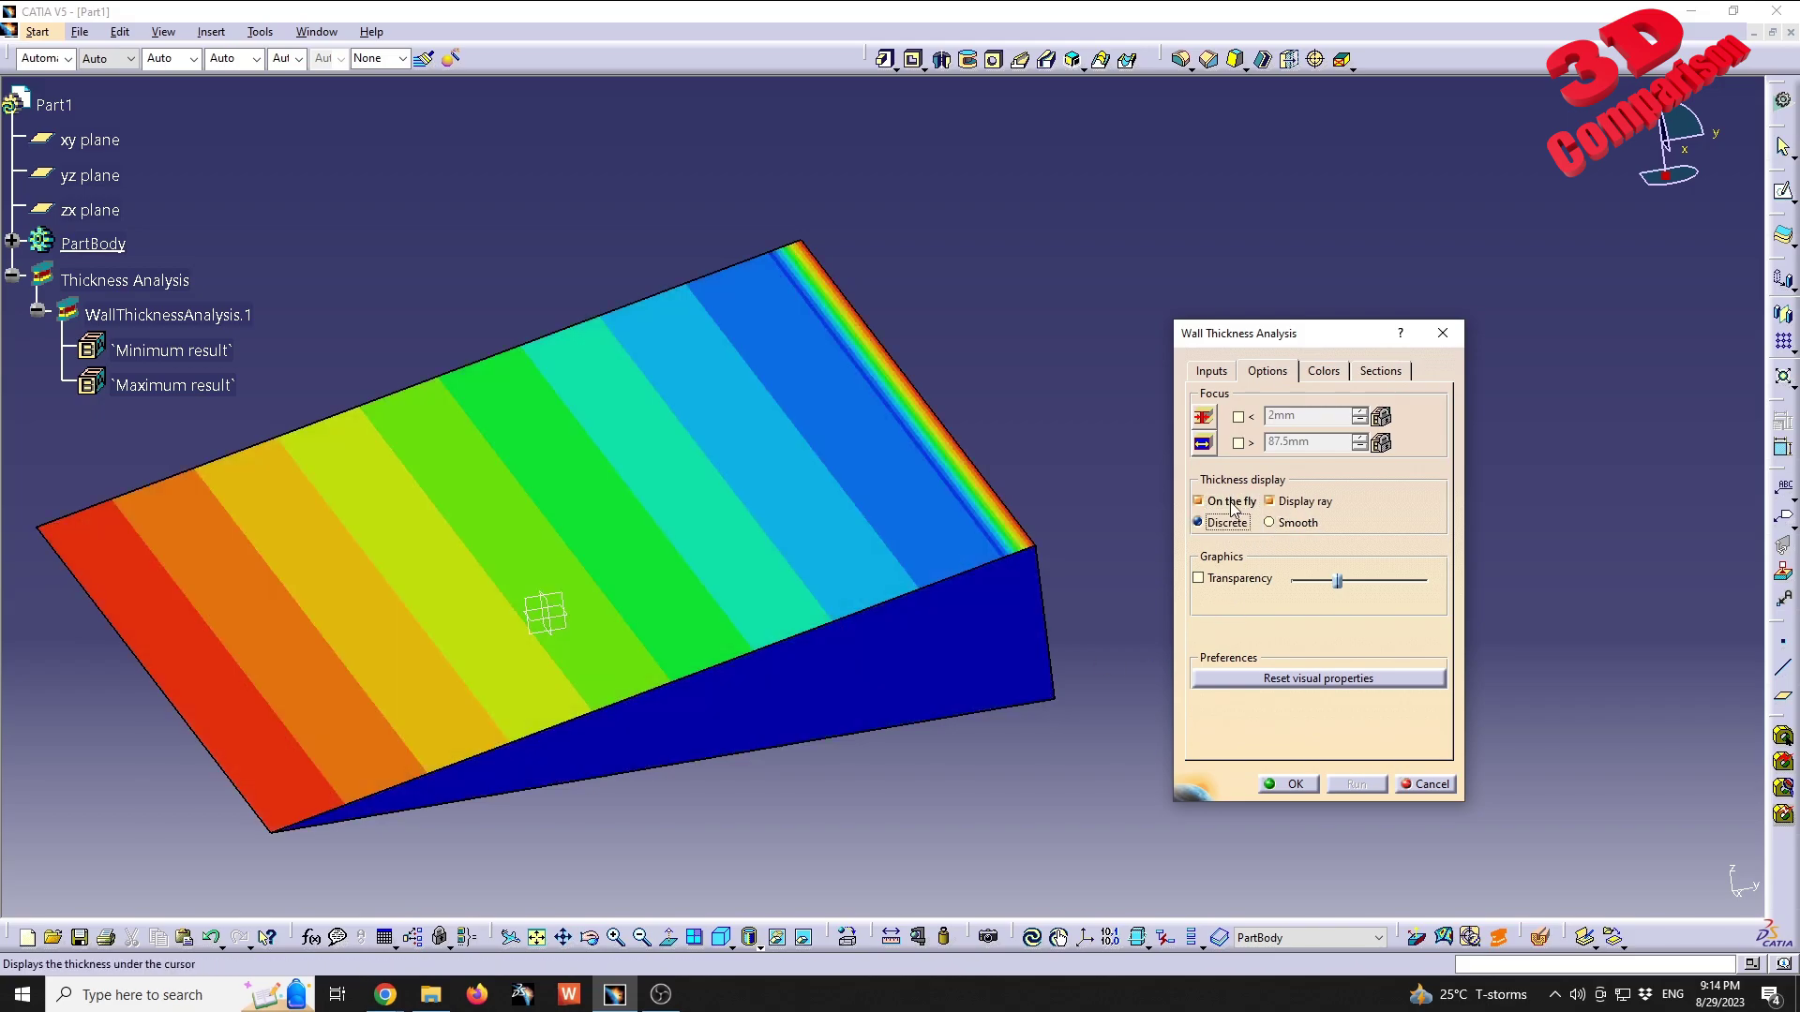
left_click(1229, 504)
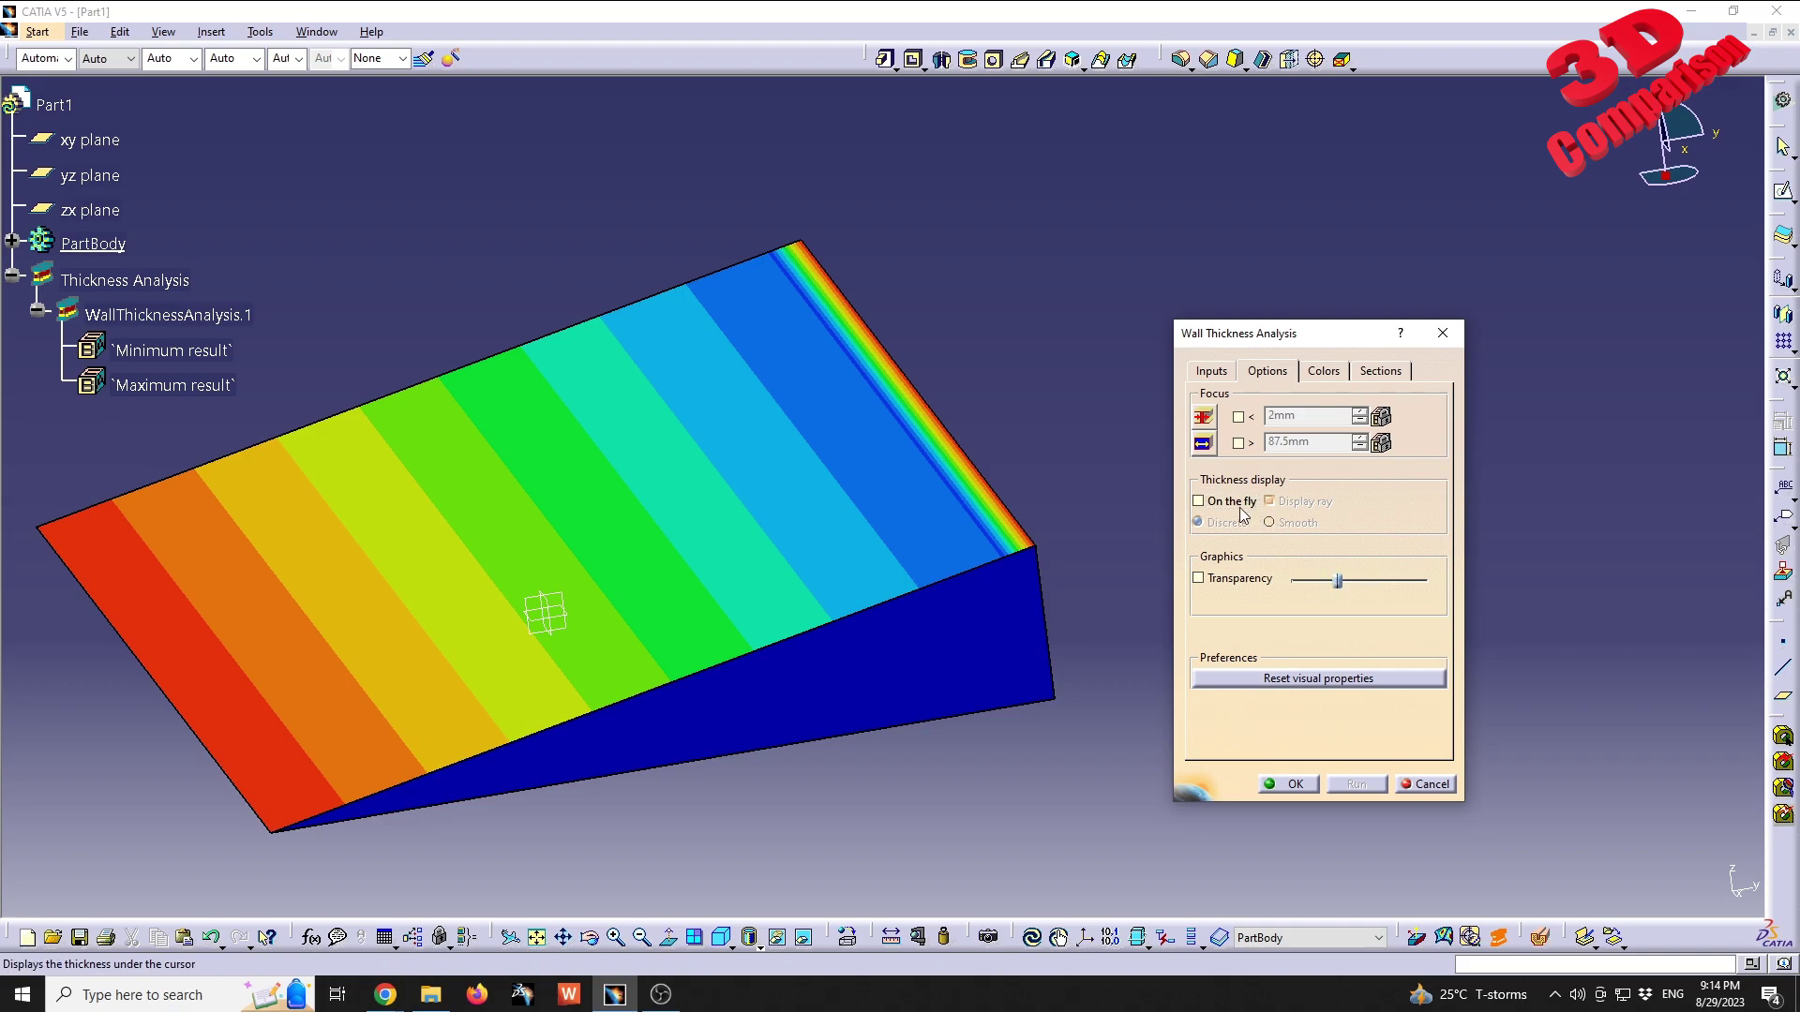
left_click(1200, 502)
left_click(1271, 502)
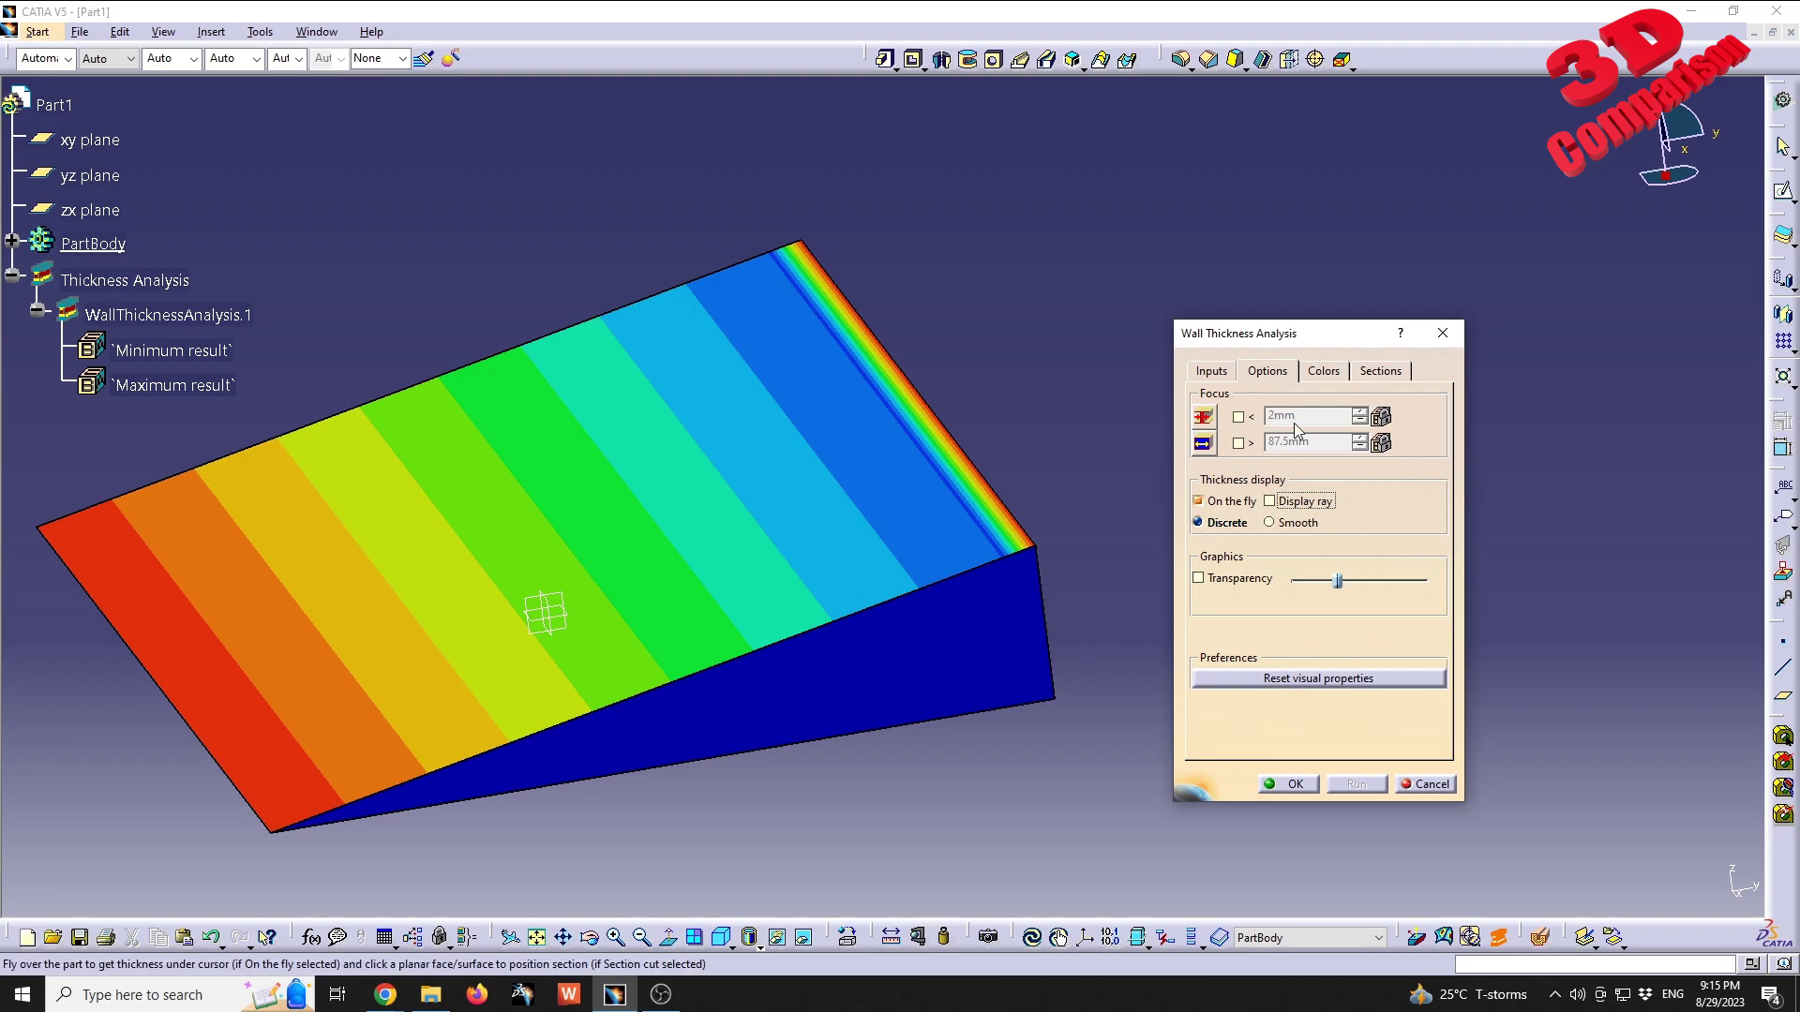
left_click(1197, 578)
mouse_move(752, 586)
middle_mouse_down()
mouse_move(647, 514)
mouse_move(575, 600)
middle_mouse_up()
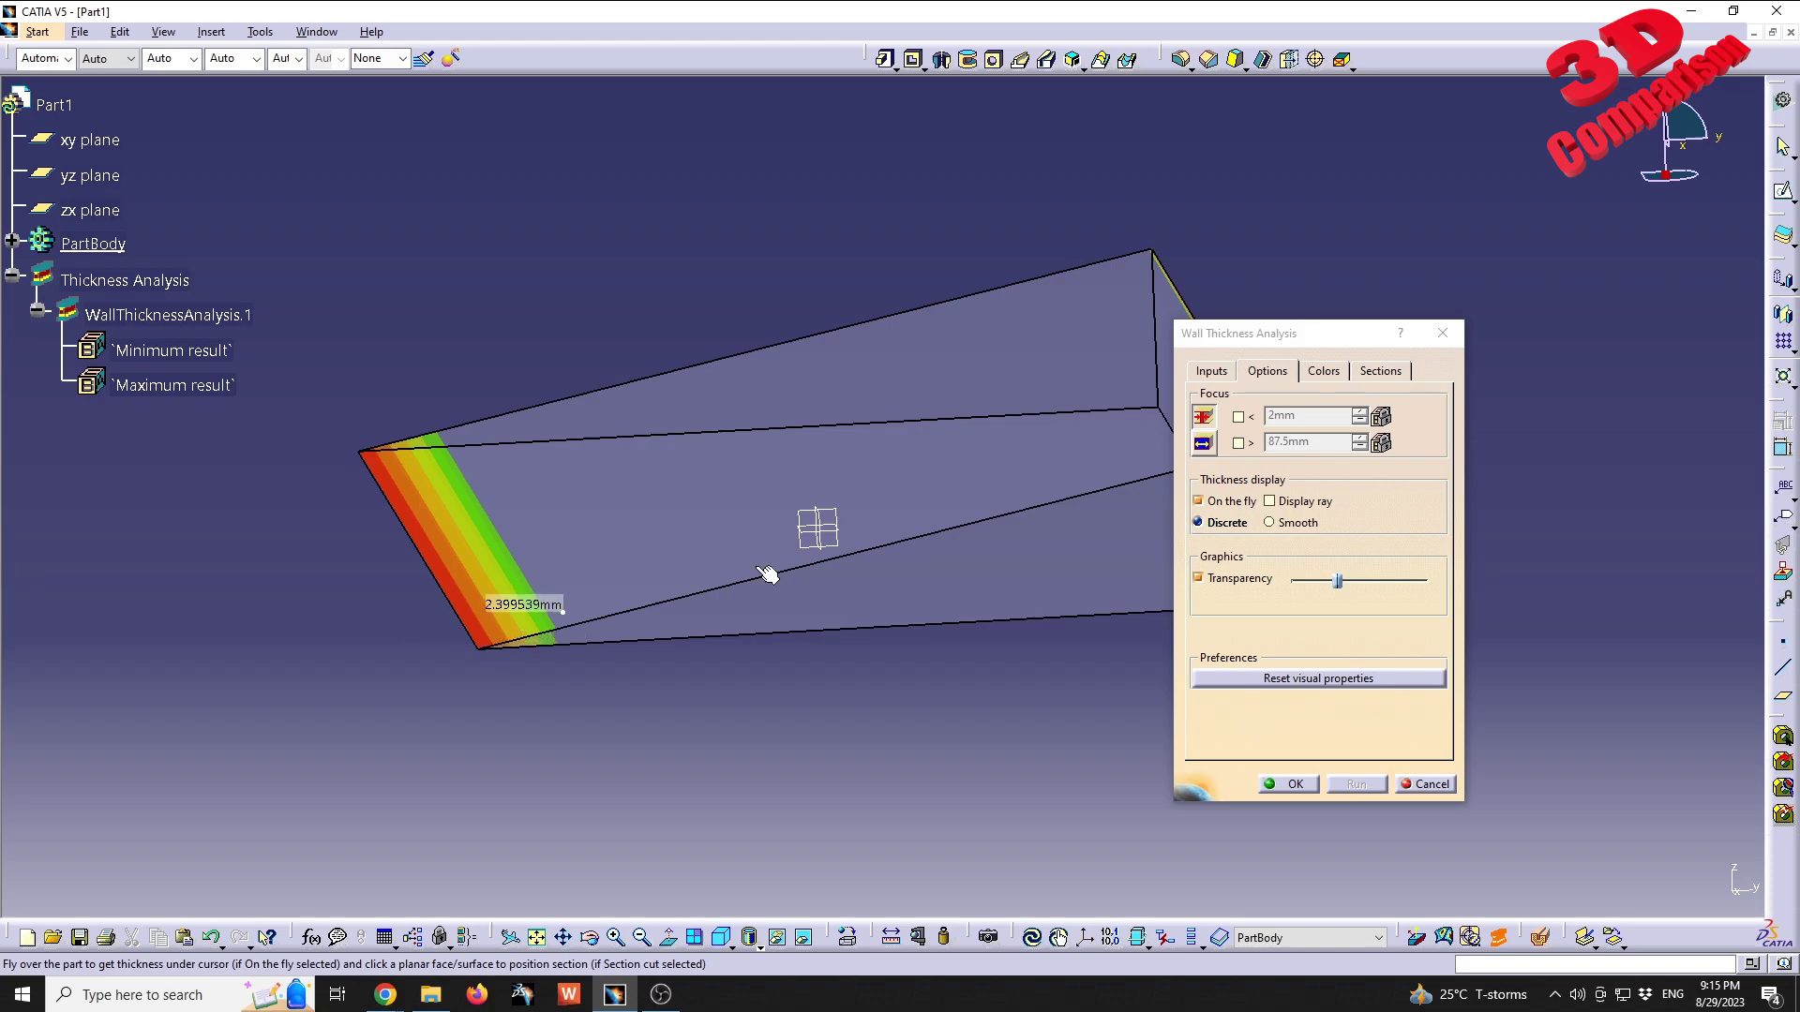
mouse_move(525, 627)
middle_mouse_down()
mouse_move(579, 470)
mouse_move(596, 527)
mouse_move(723, 555)
mouse_move(1031, 505)
middle_mouse_up()
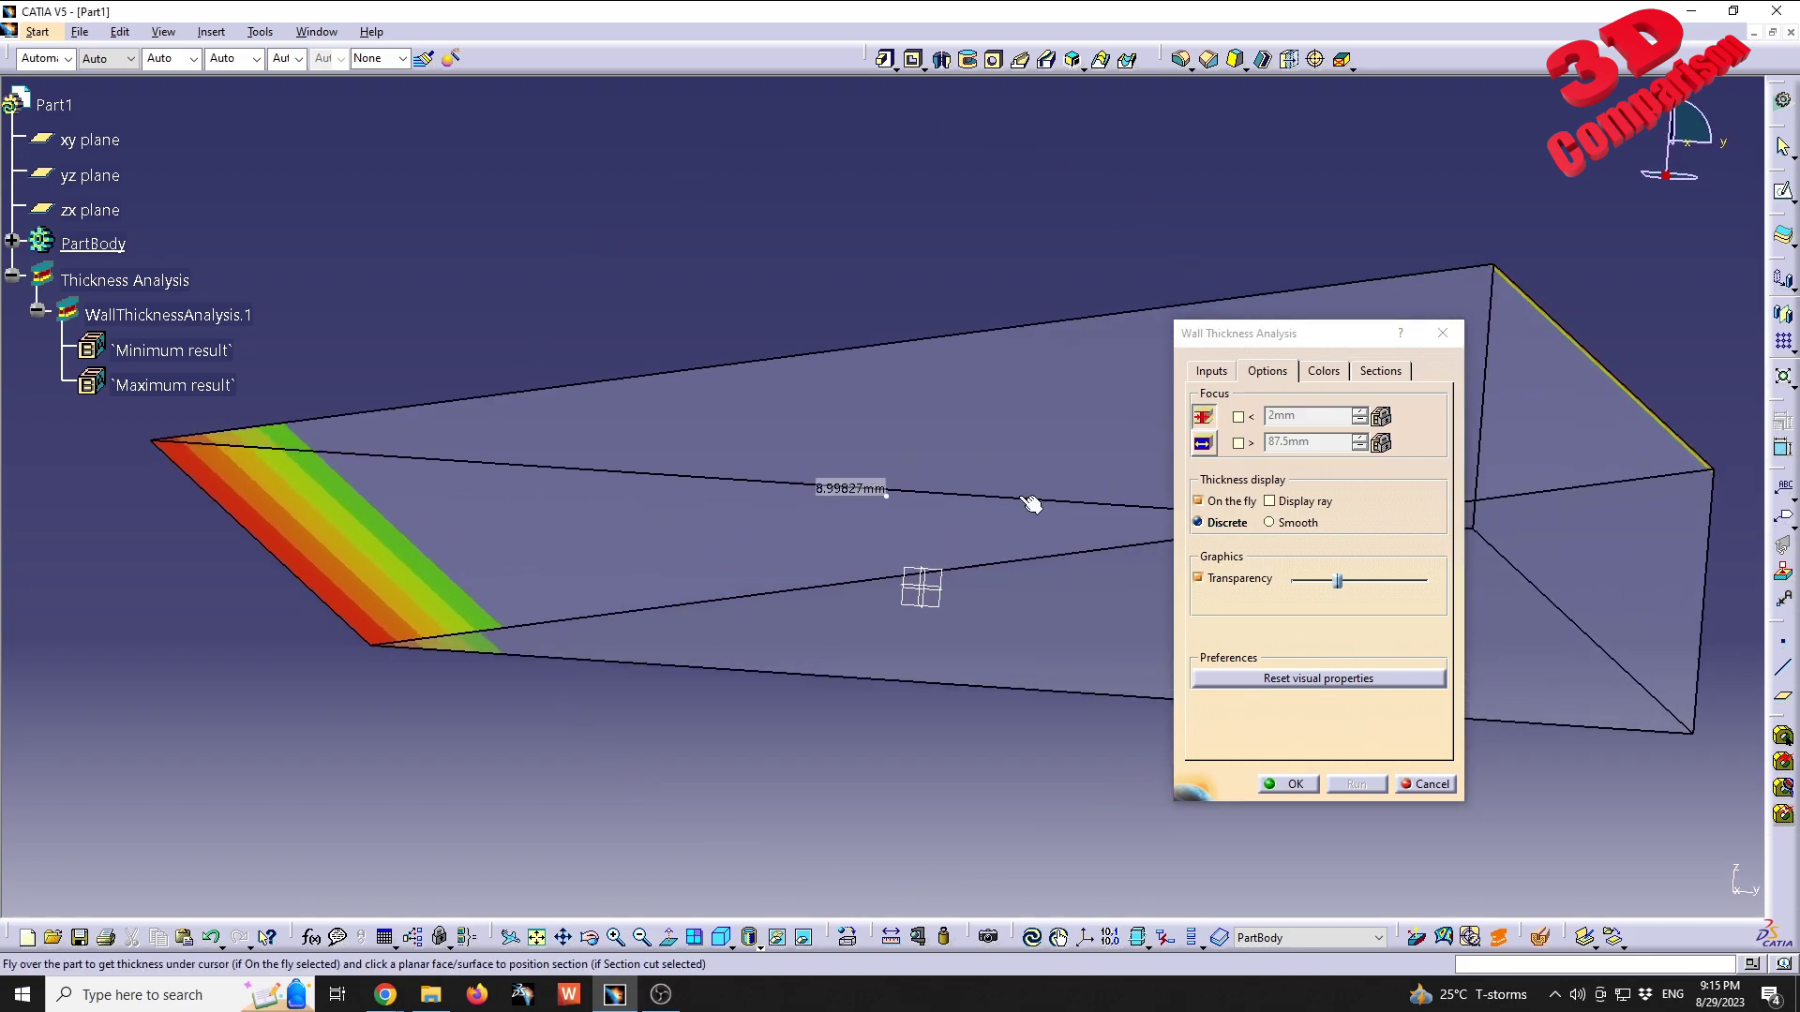
left_click(1204, 443)
mouse_move(1125, 460)
middle_mouse_down()
mouse_move(709, 486)
mouse_move(1031, 525)
middle_mouse_up()
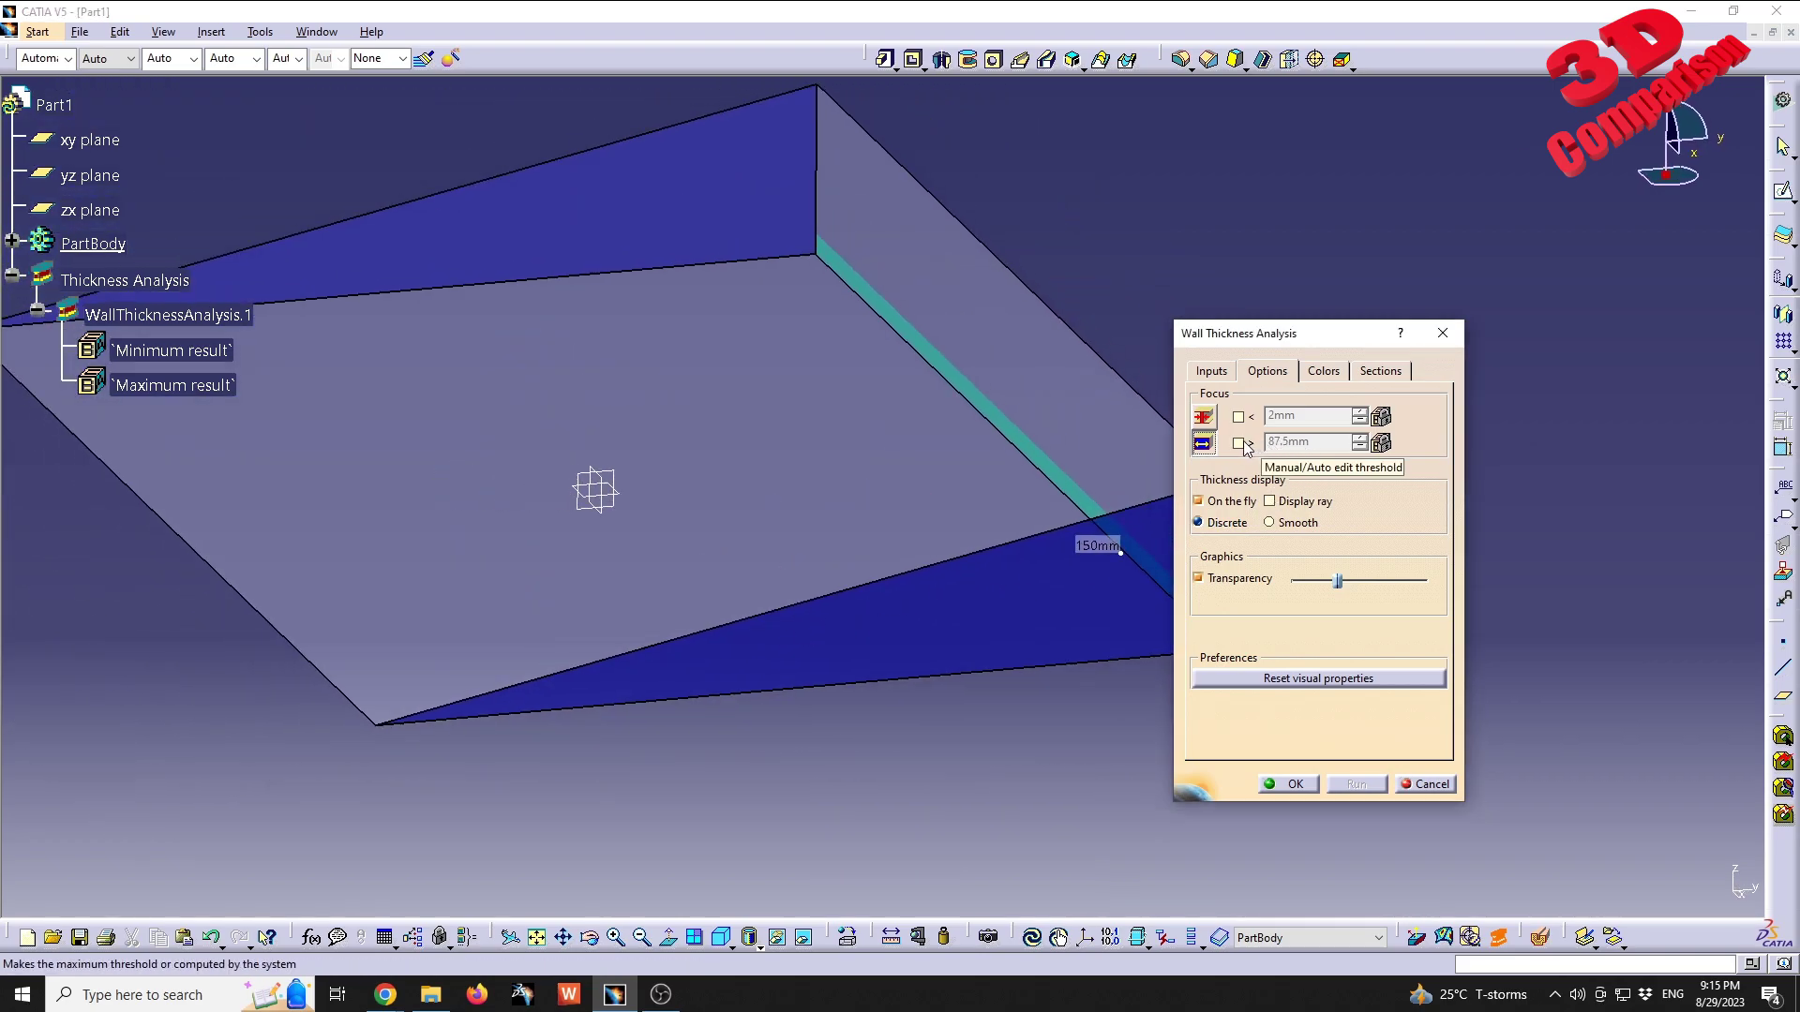
left_click(1286, 448)
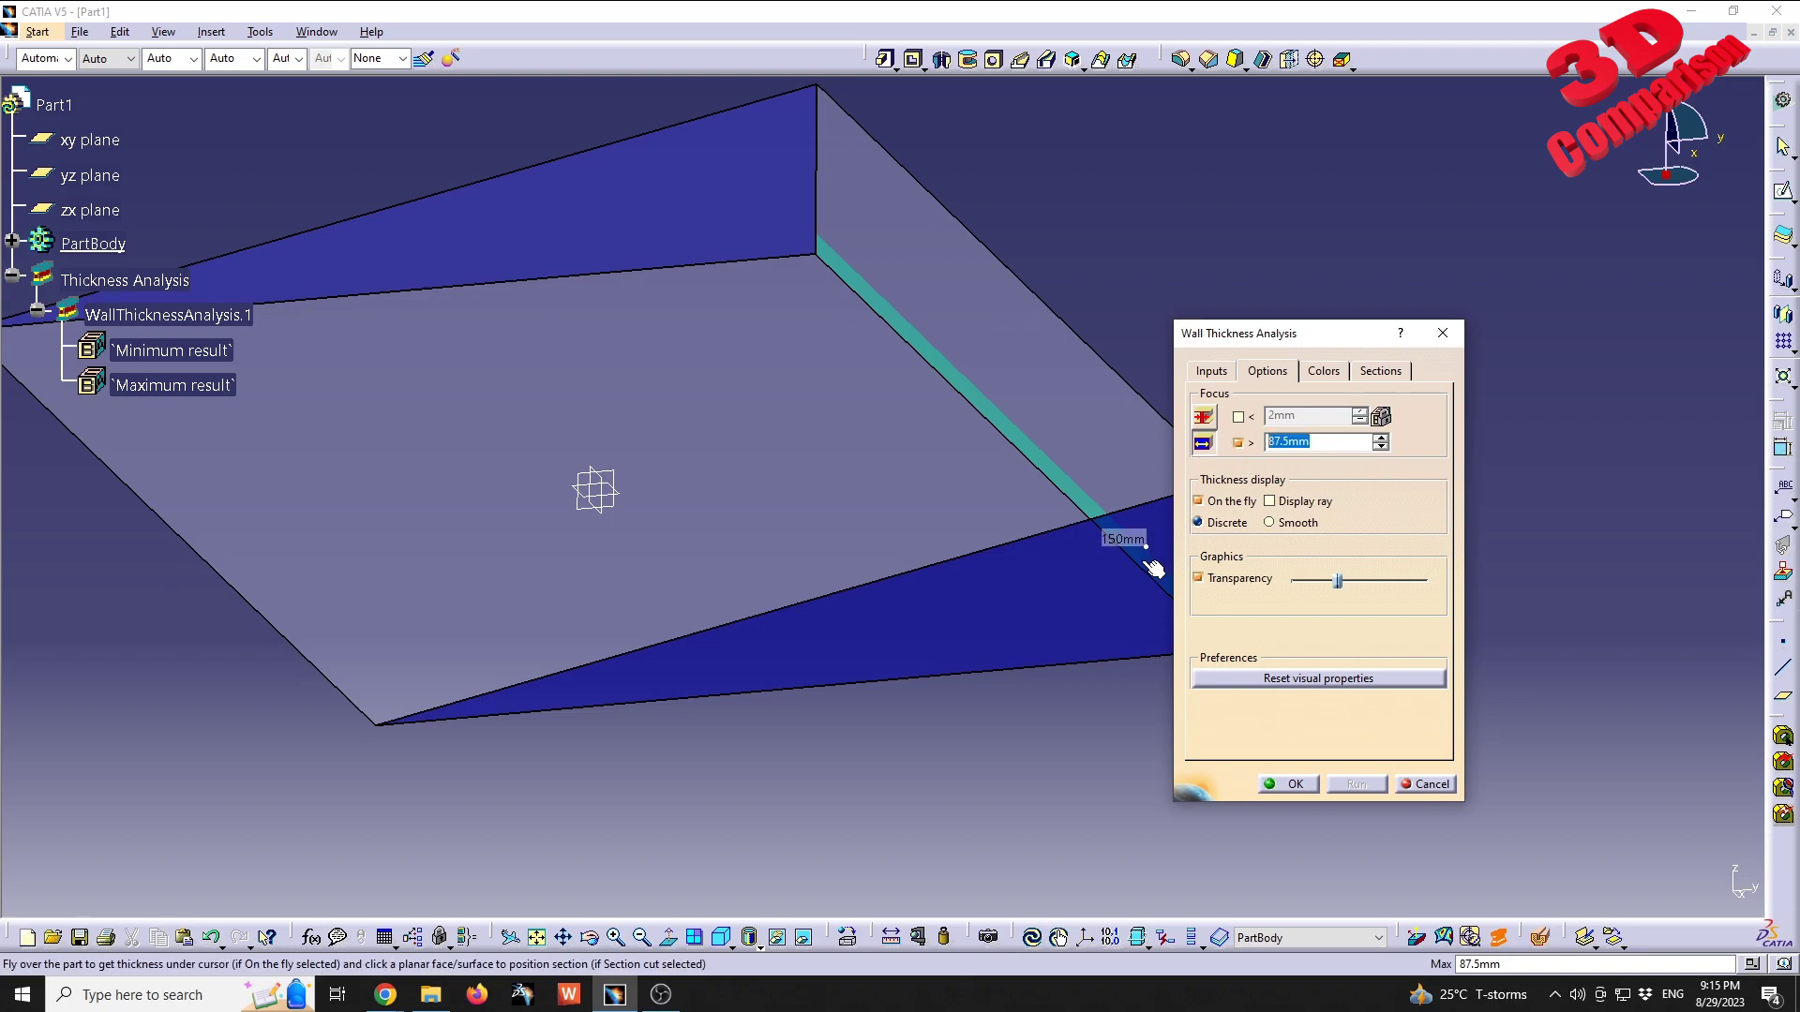
type("15")
key("Return")
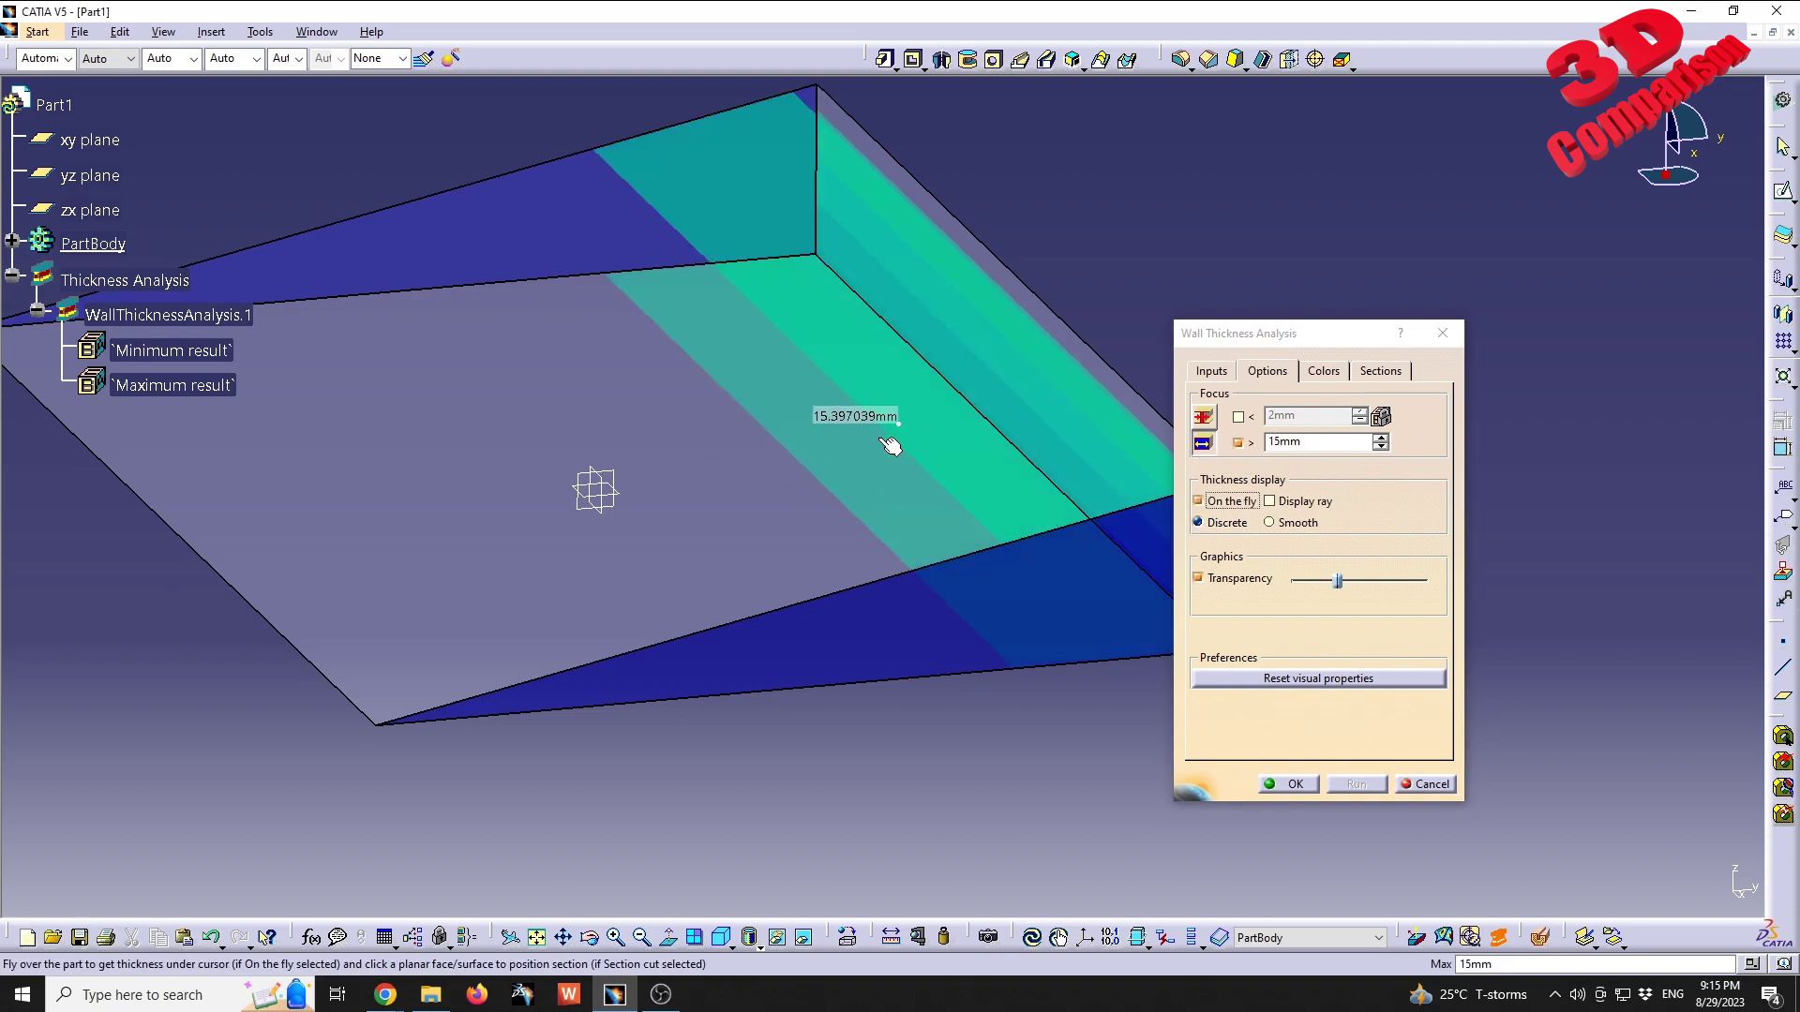
middle_click_drag(904, 442, 653, 640)
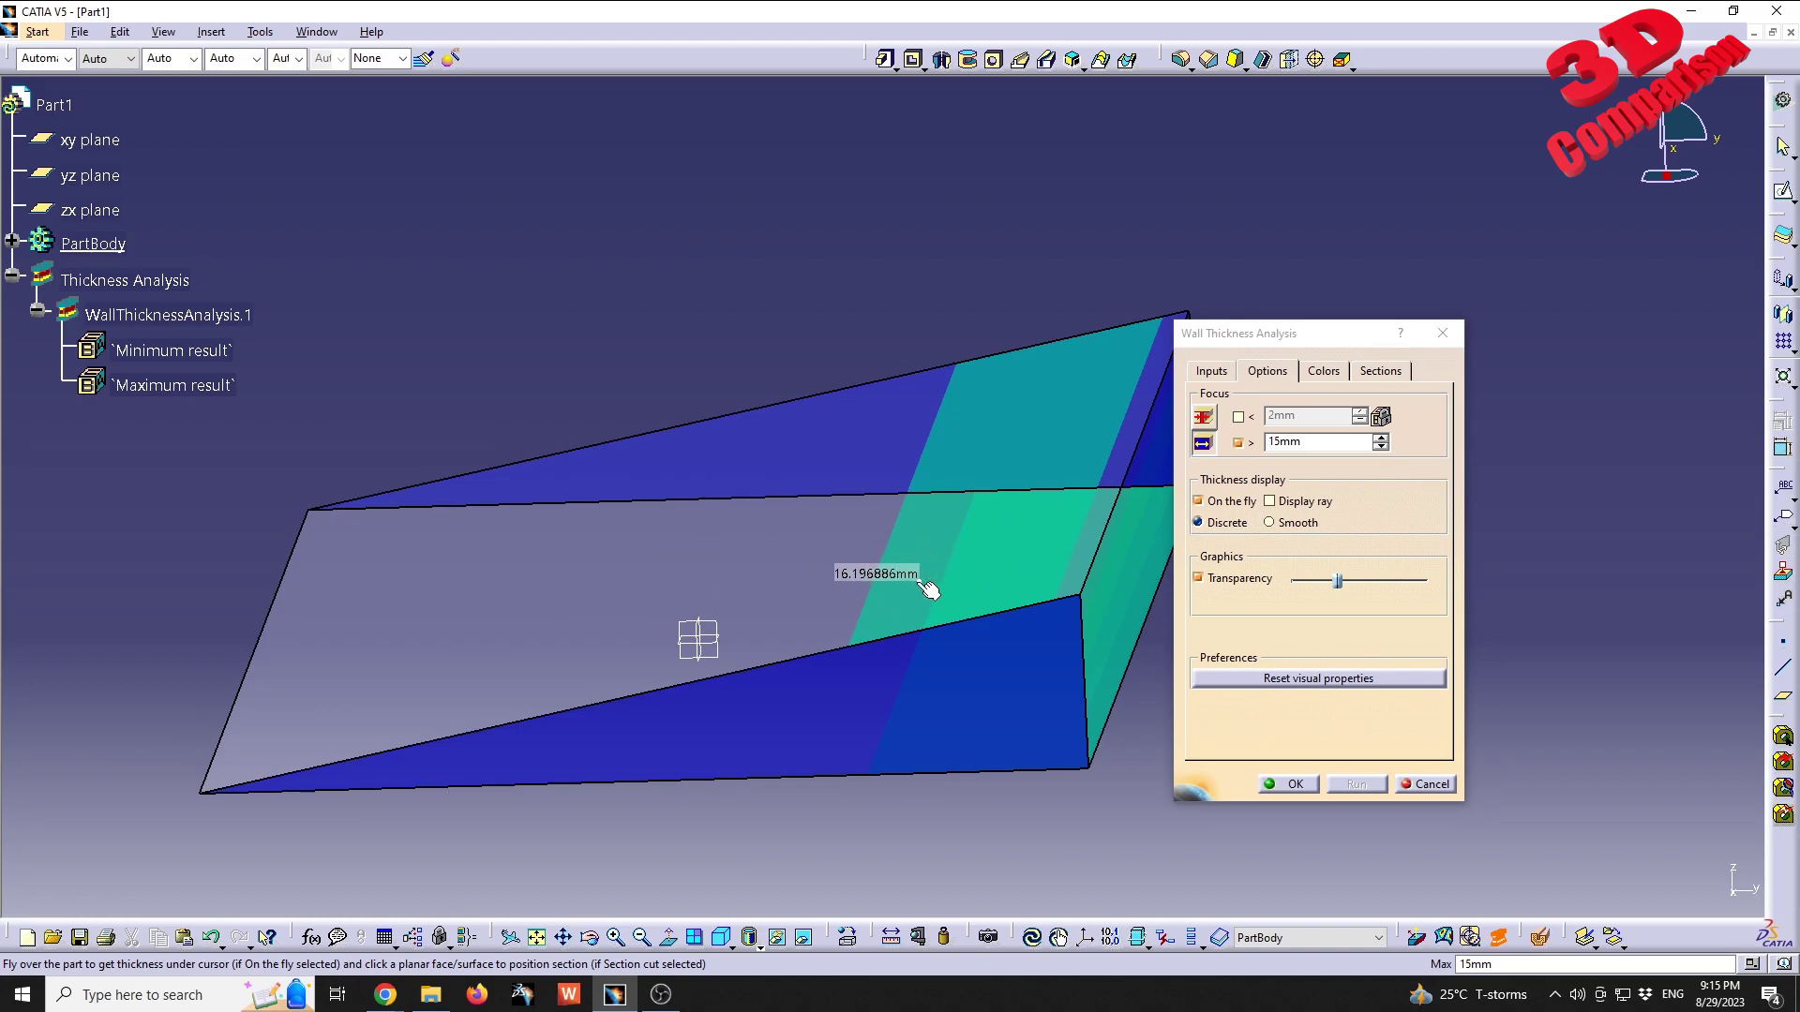
middle_click_drag(982, 593, 893, 562)
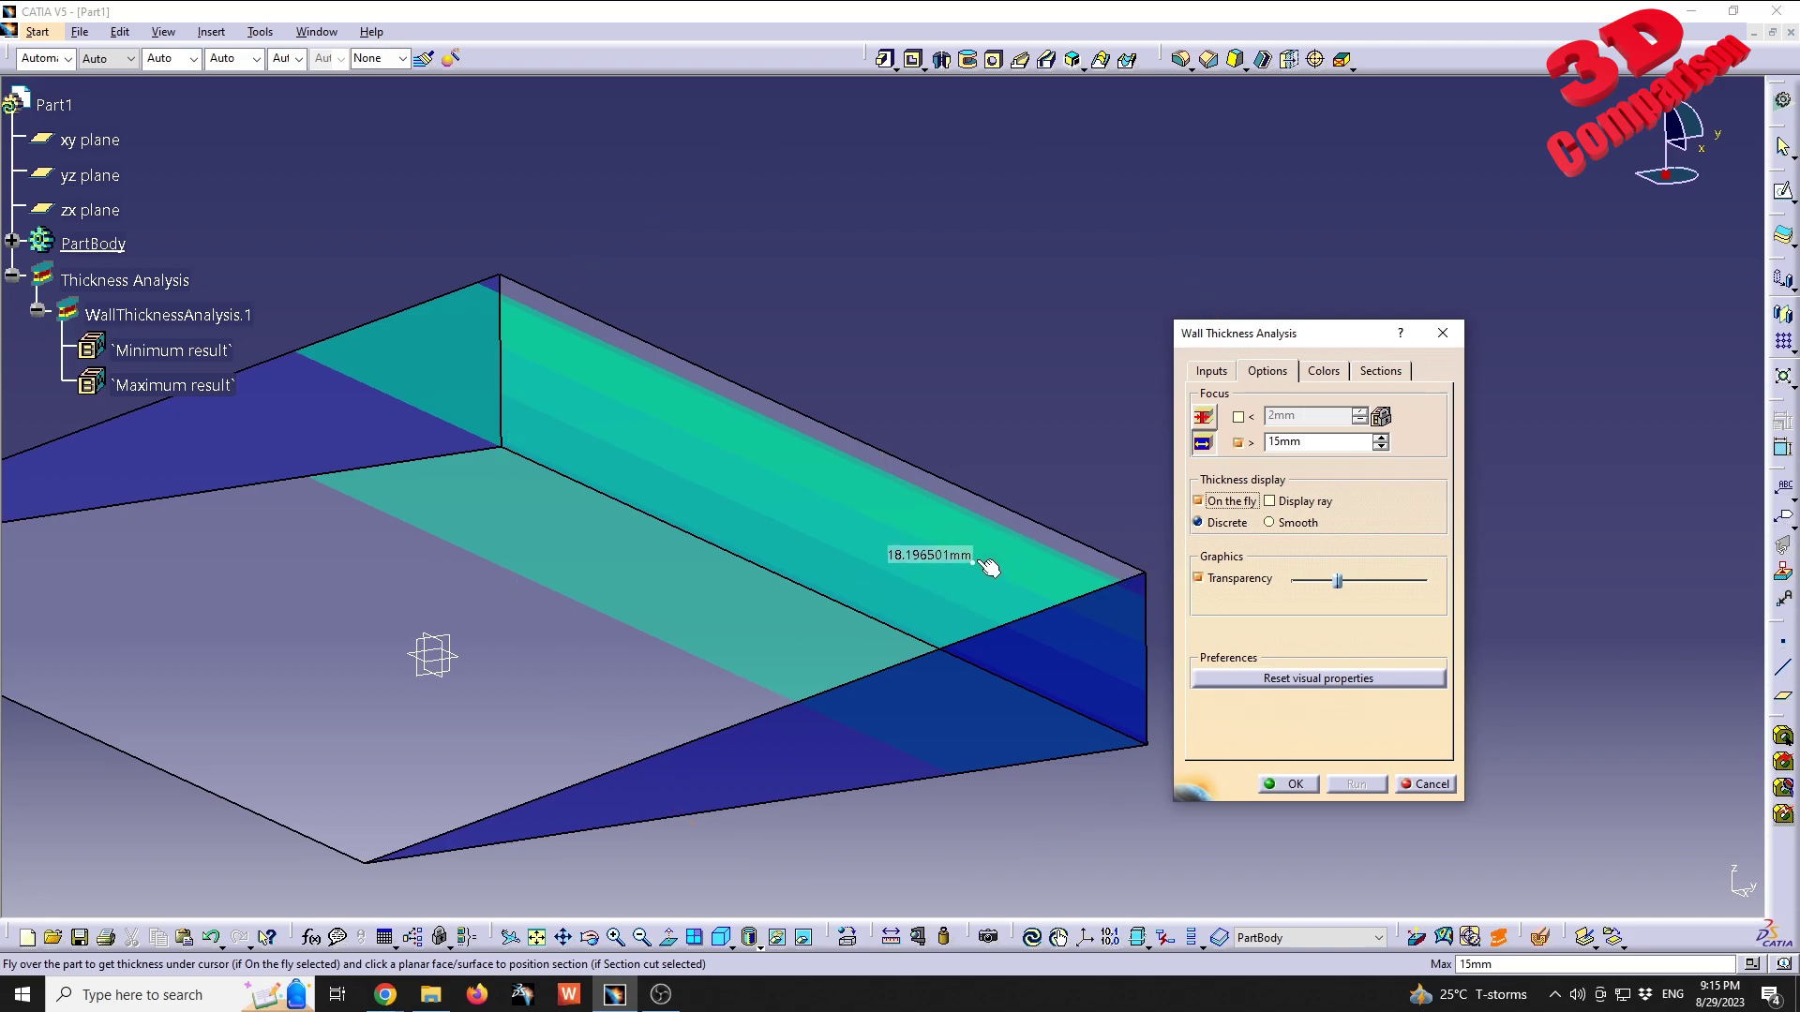
middle_click_drag(937, 544, 745, 484)
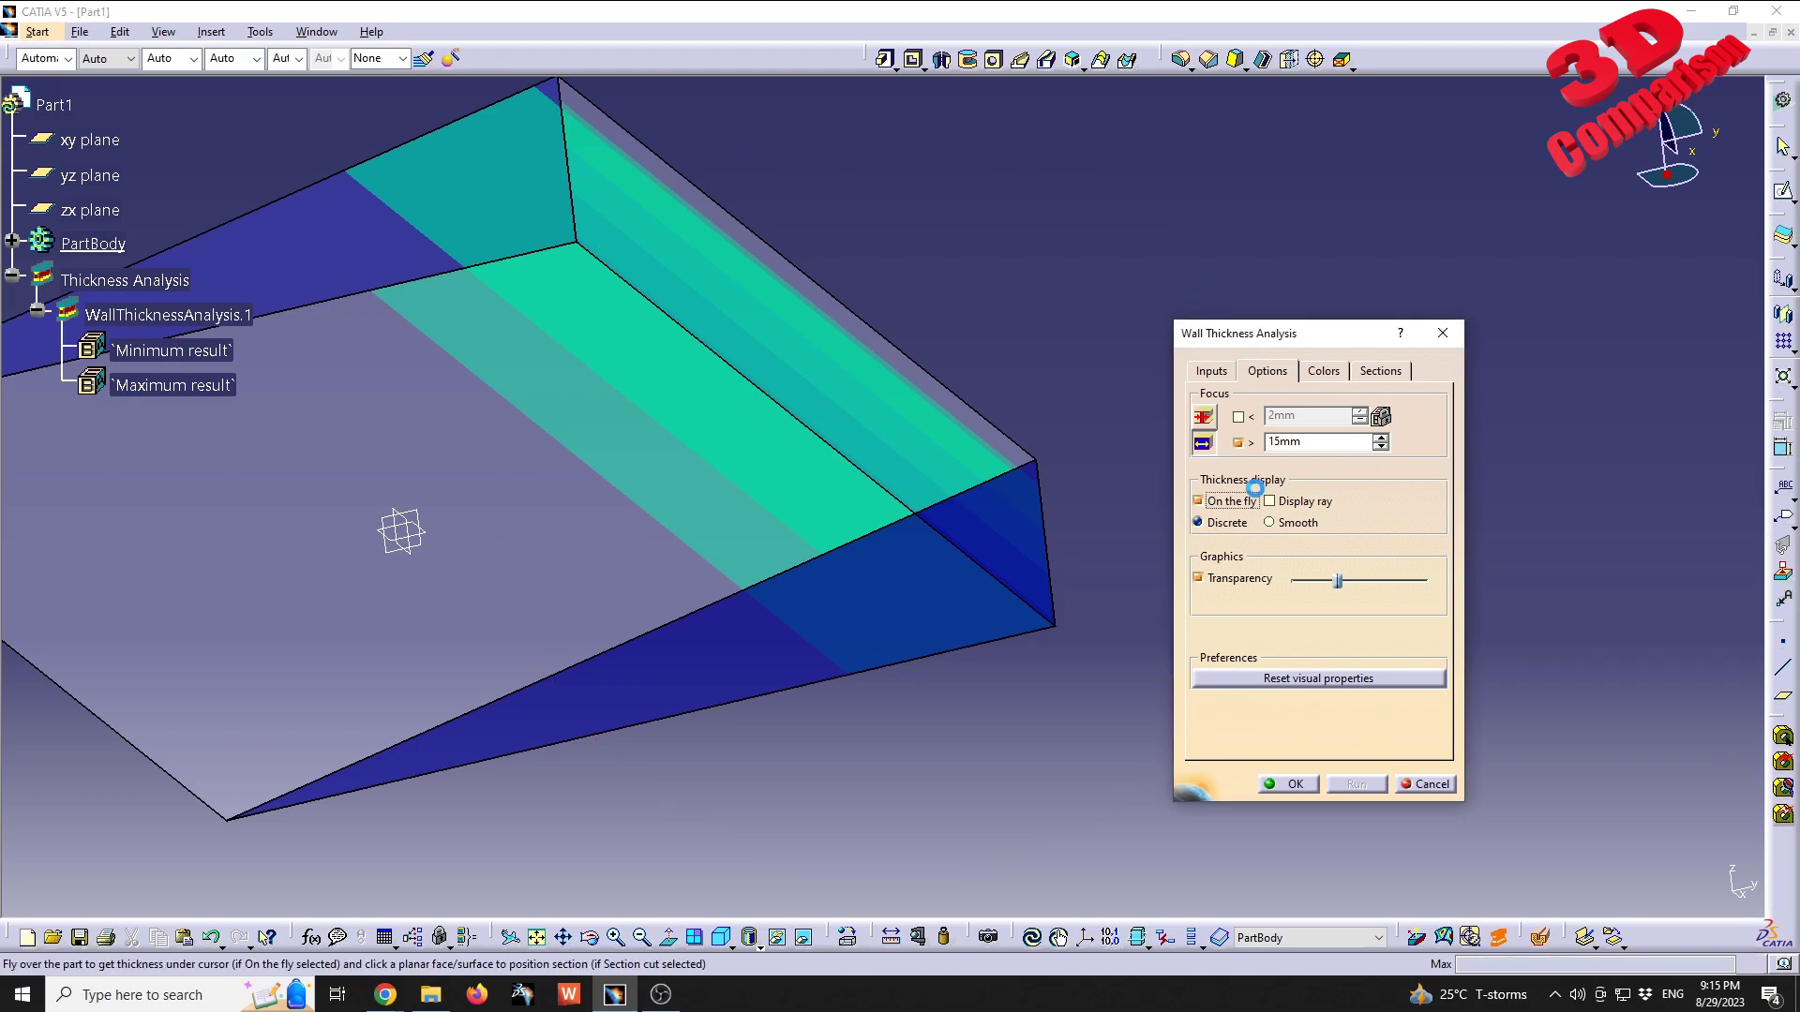
left_click(1239, 443)
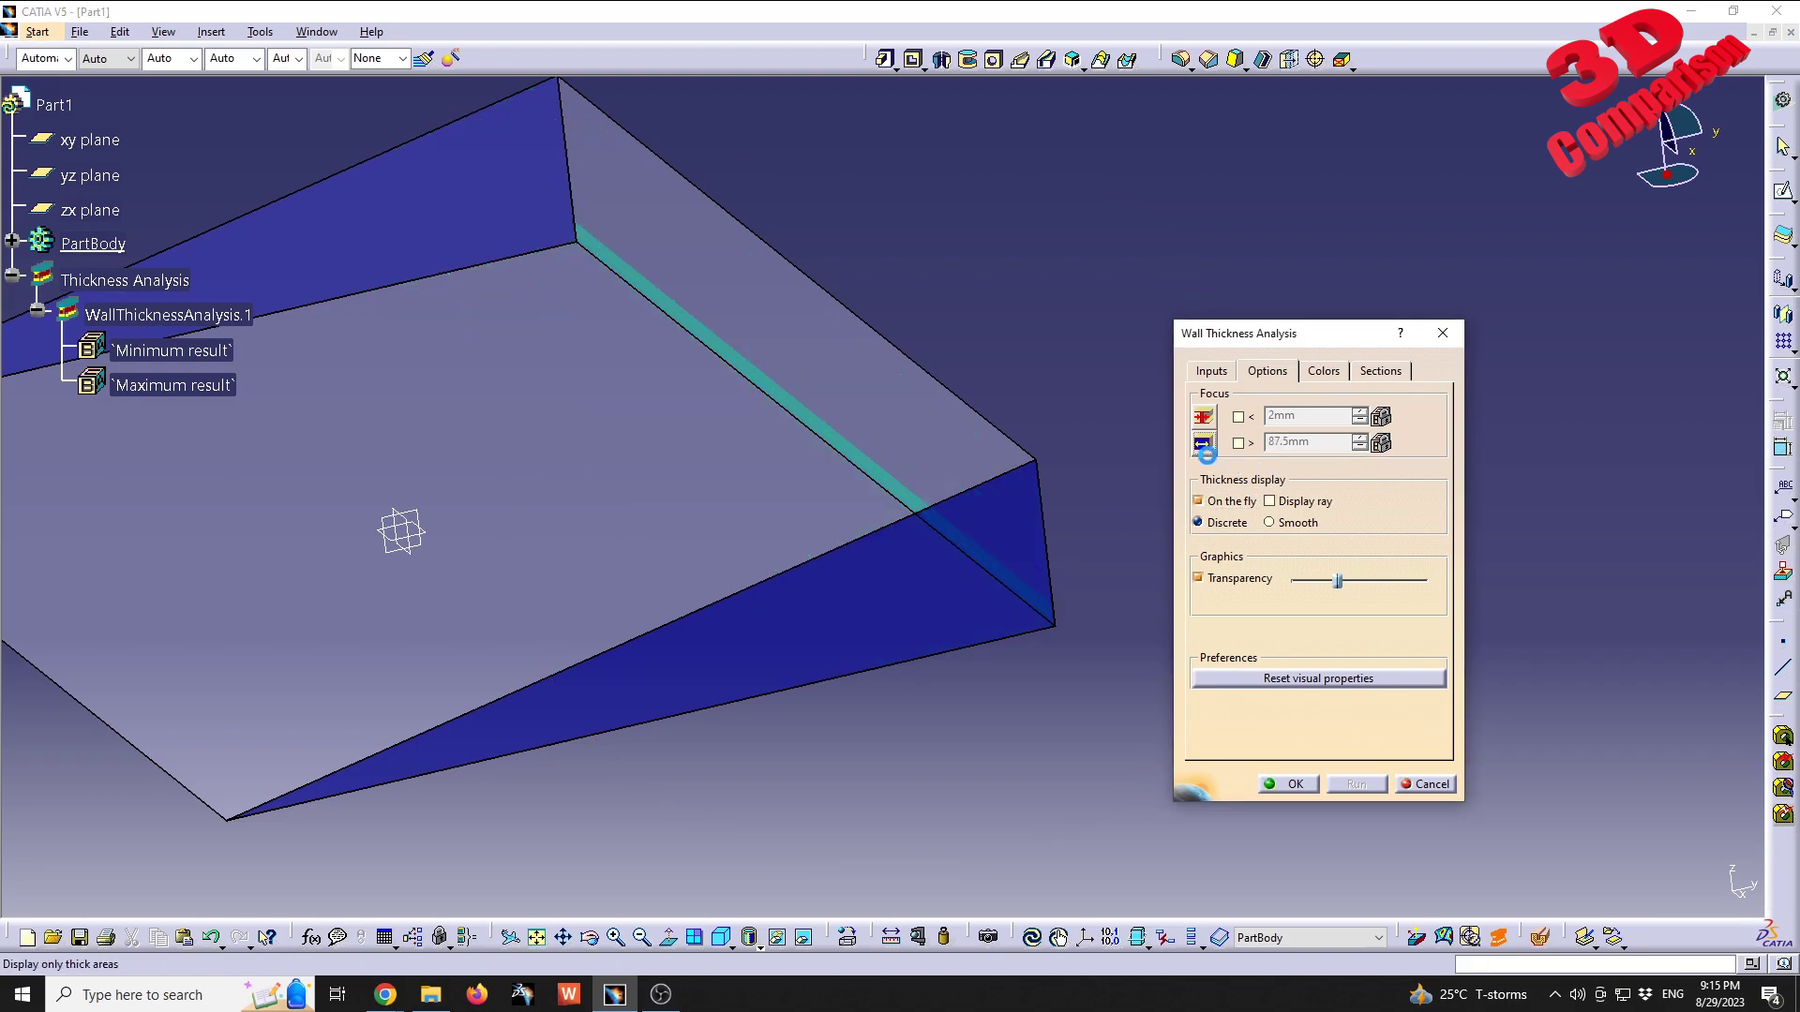
left_click(1207, 452)
middle_click_drag(723, 510, 750, 525)
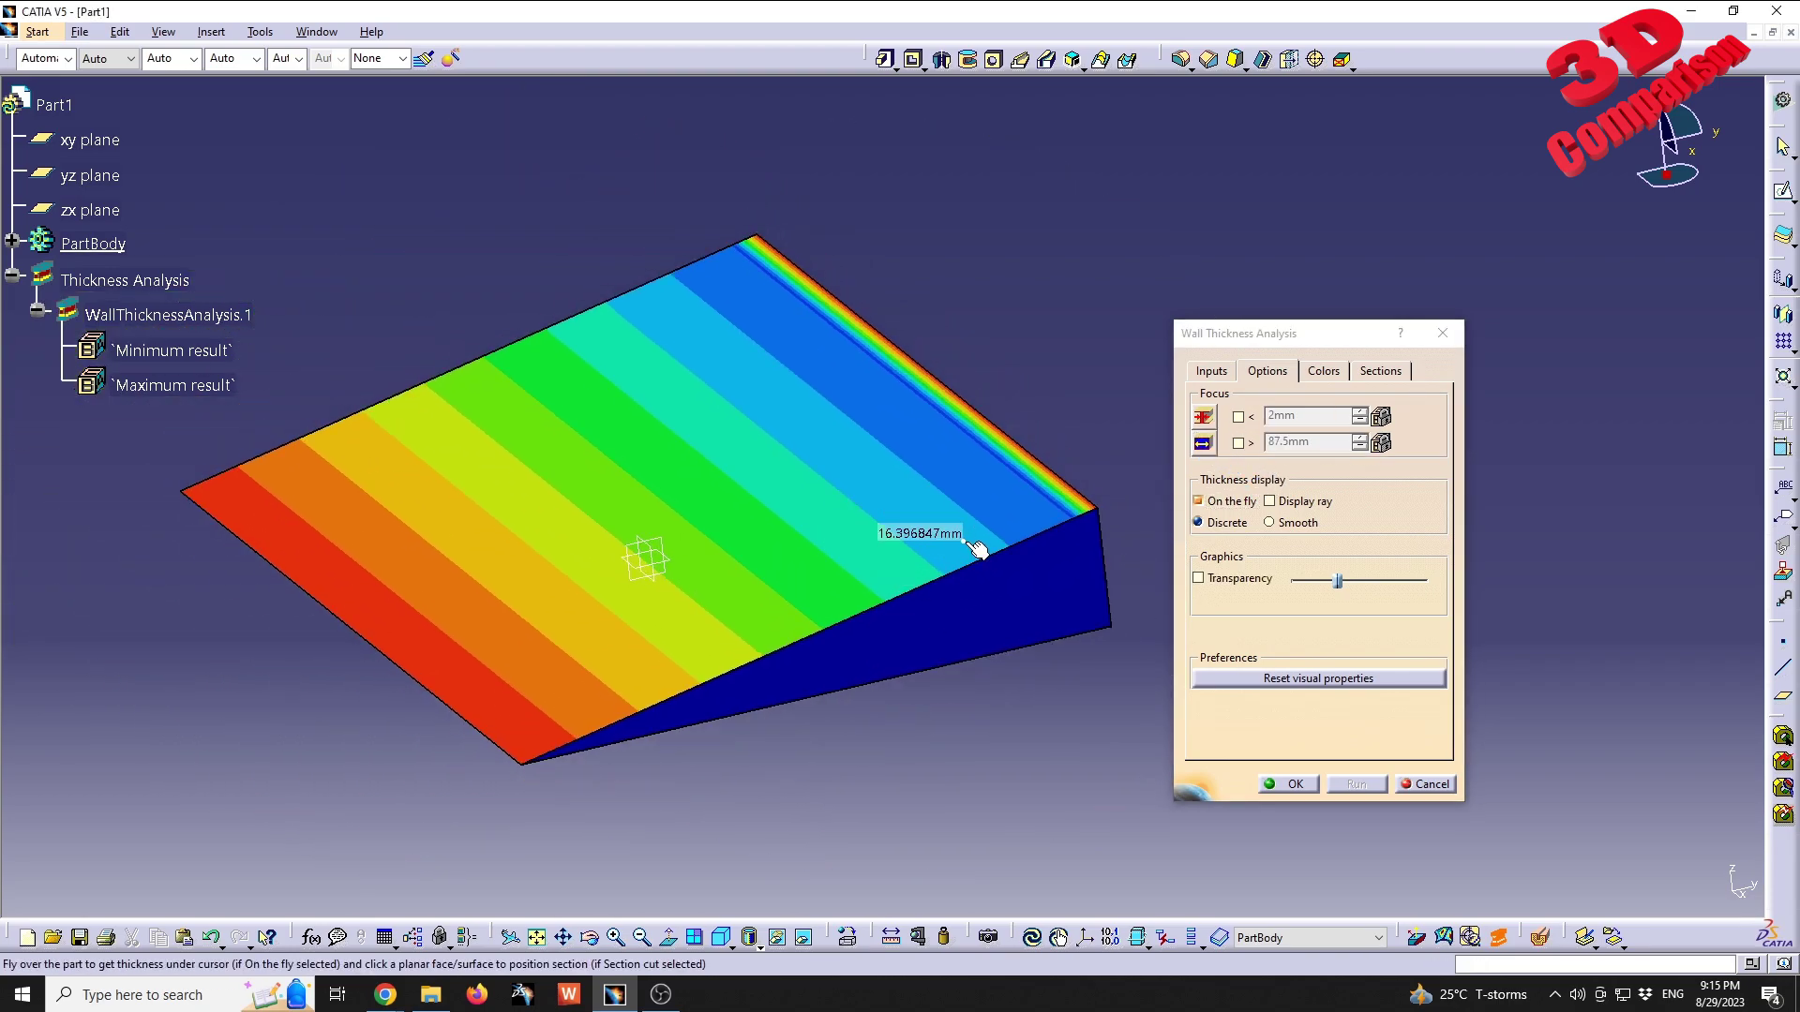
Colour the 87.5mm thickness range white (Lum 240), then orbit to view the pale face.
left_click(1323, 372)
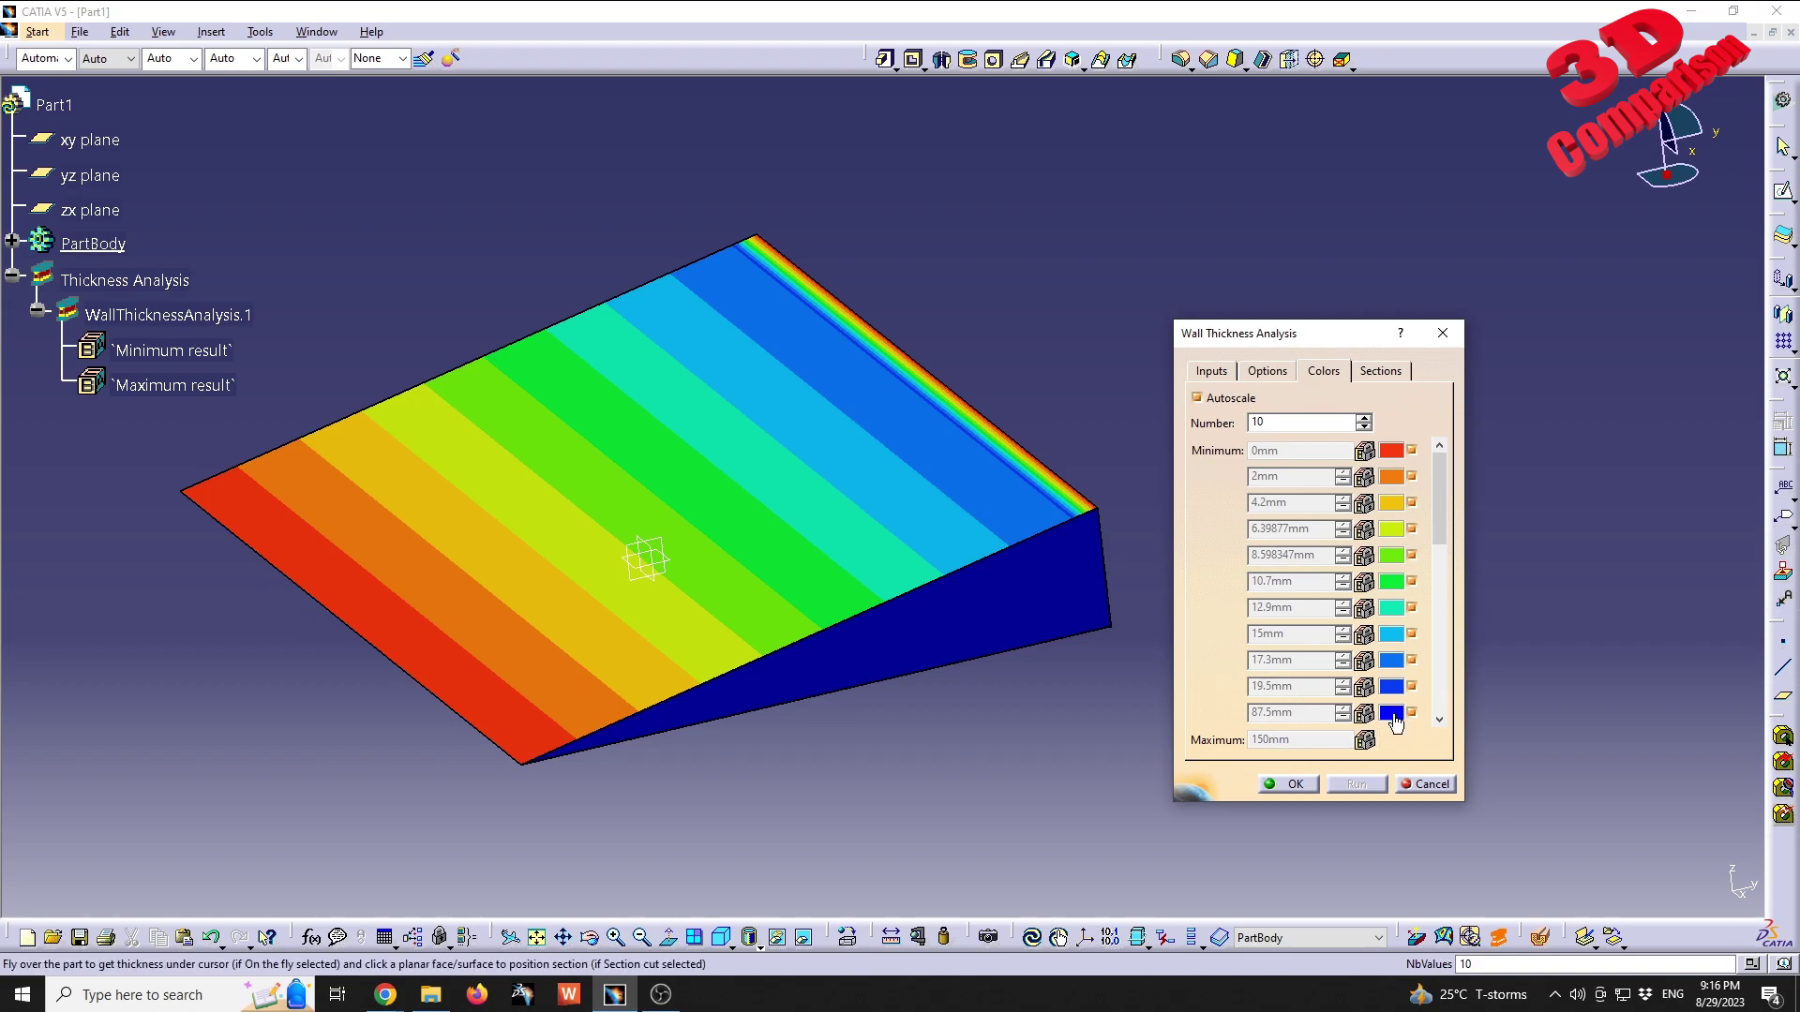
left_click(1392, 717)
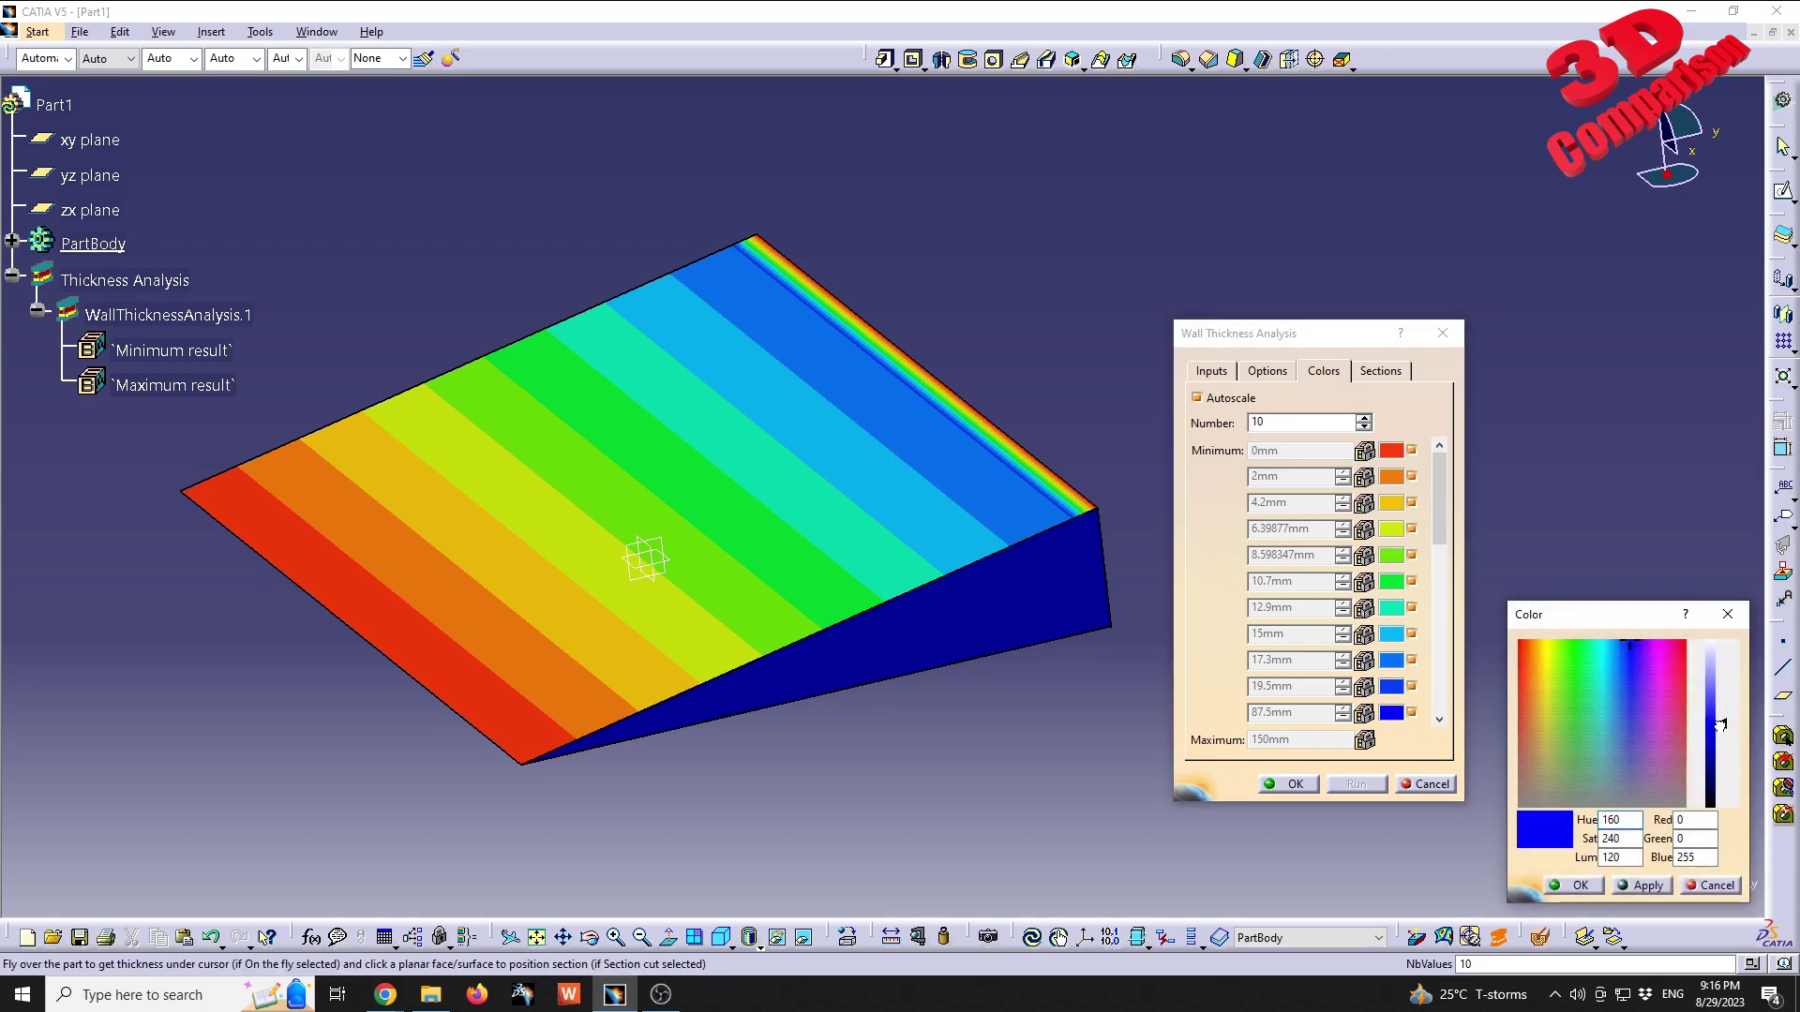
left_click_drag(1720, 725, 1735, 614)
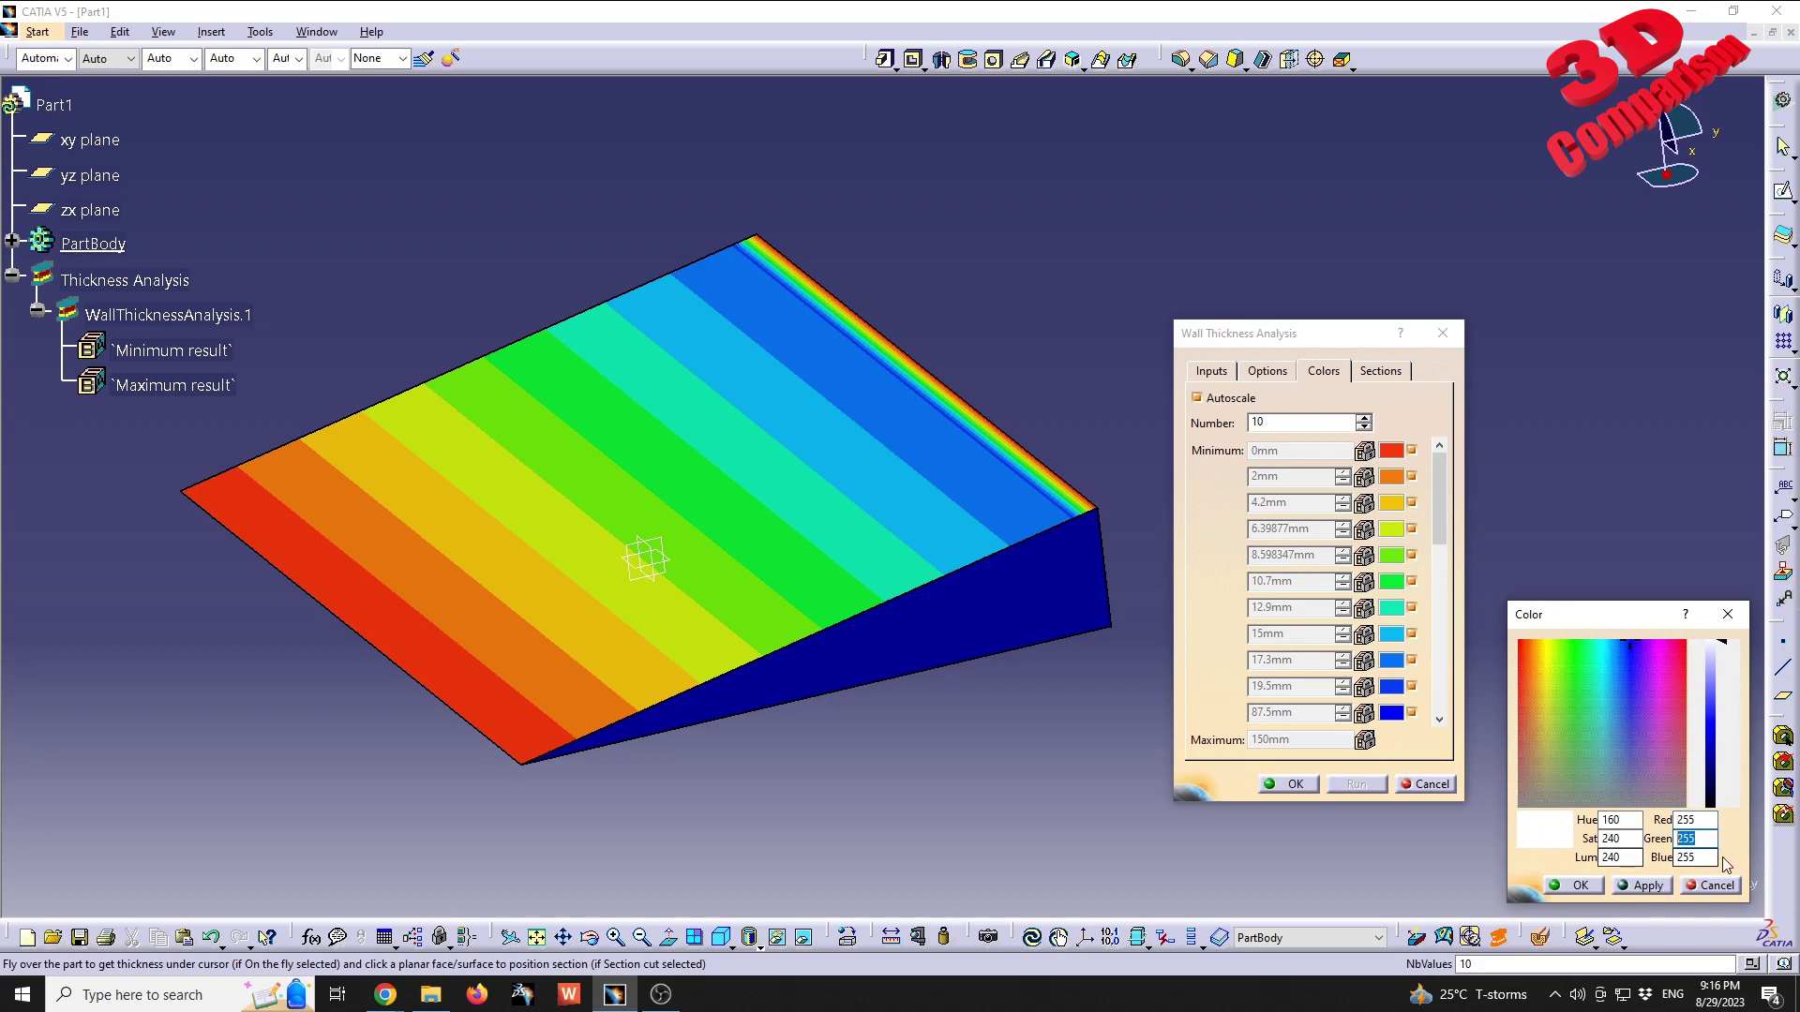
left_click(1645, 885)
middle_click_drag(1105, 517, 992, 657)
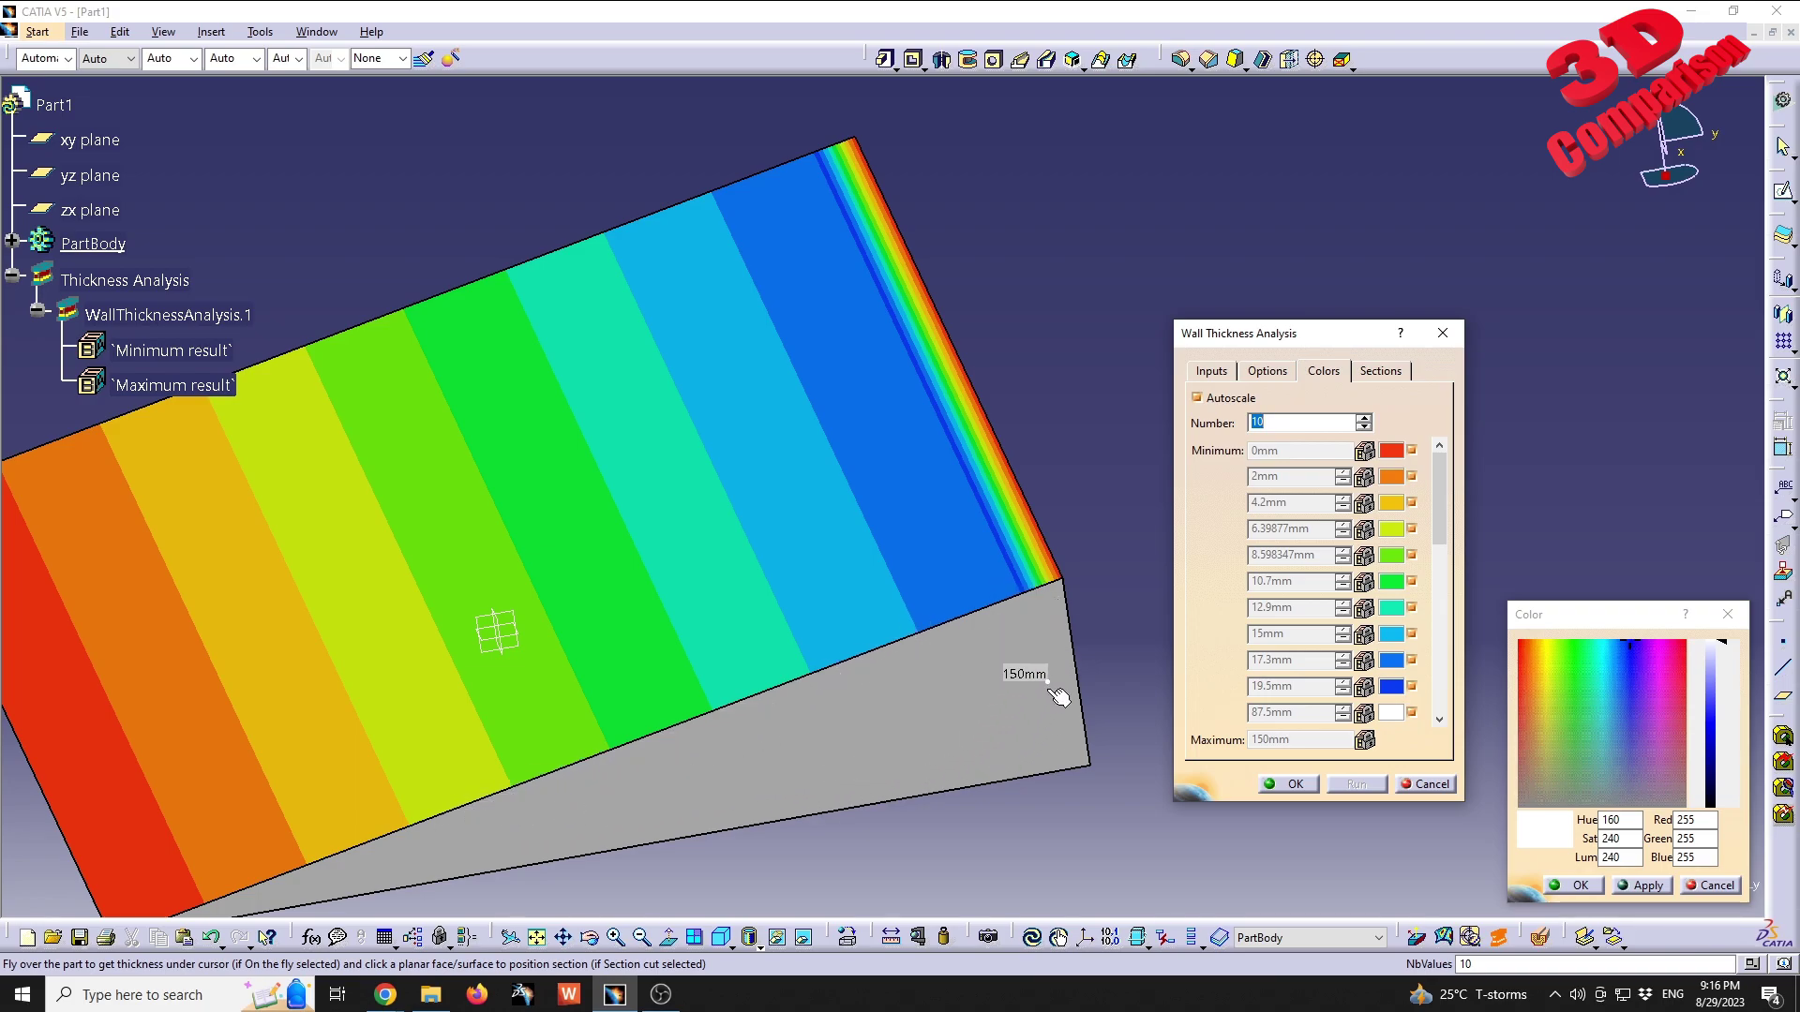
mouse_move(727, 796)
middle_mouse_down()
mouse_move(806, 712)
mouse_move(891, 685)
middle_mouse_up()
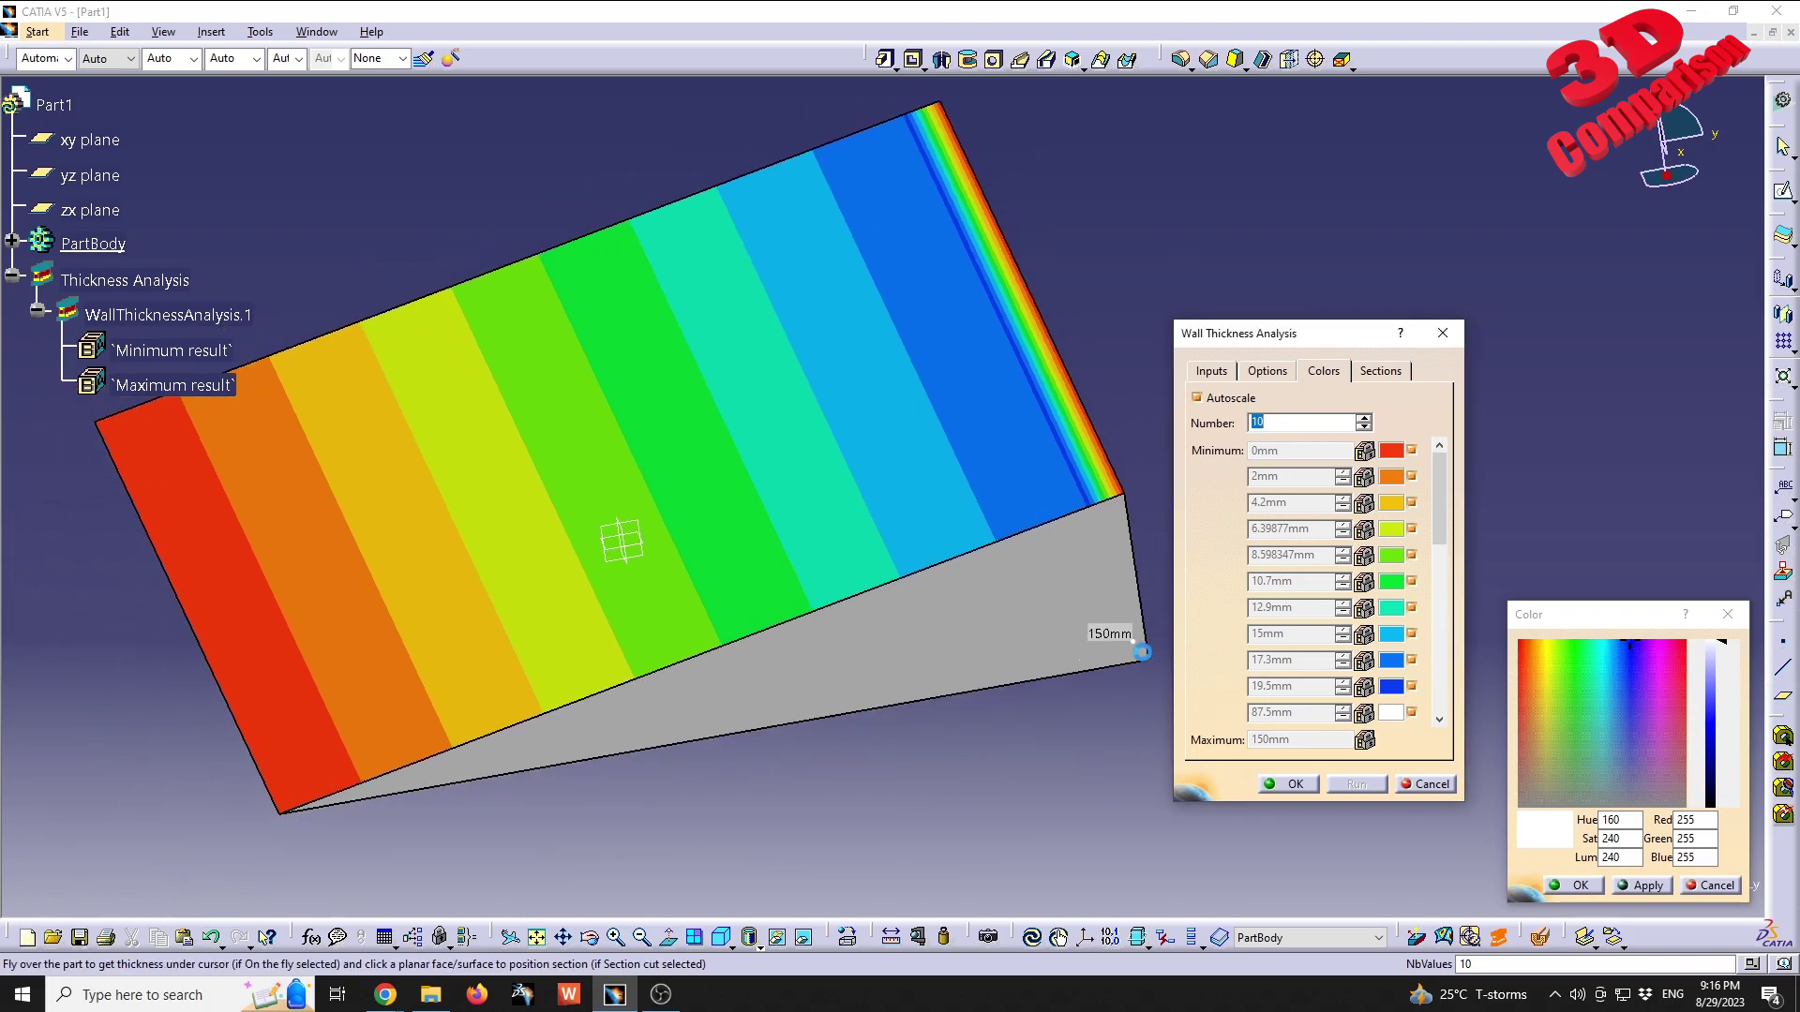
Turn on dynamic sectioning, place a cut plane on the wedge, and save it as Section.1.
left_click(1394, 376)
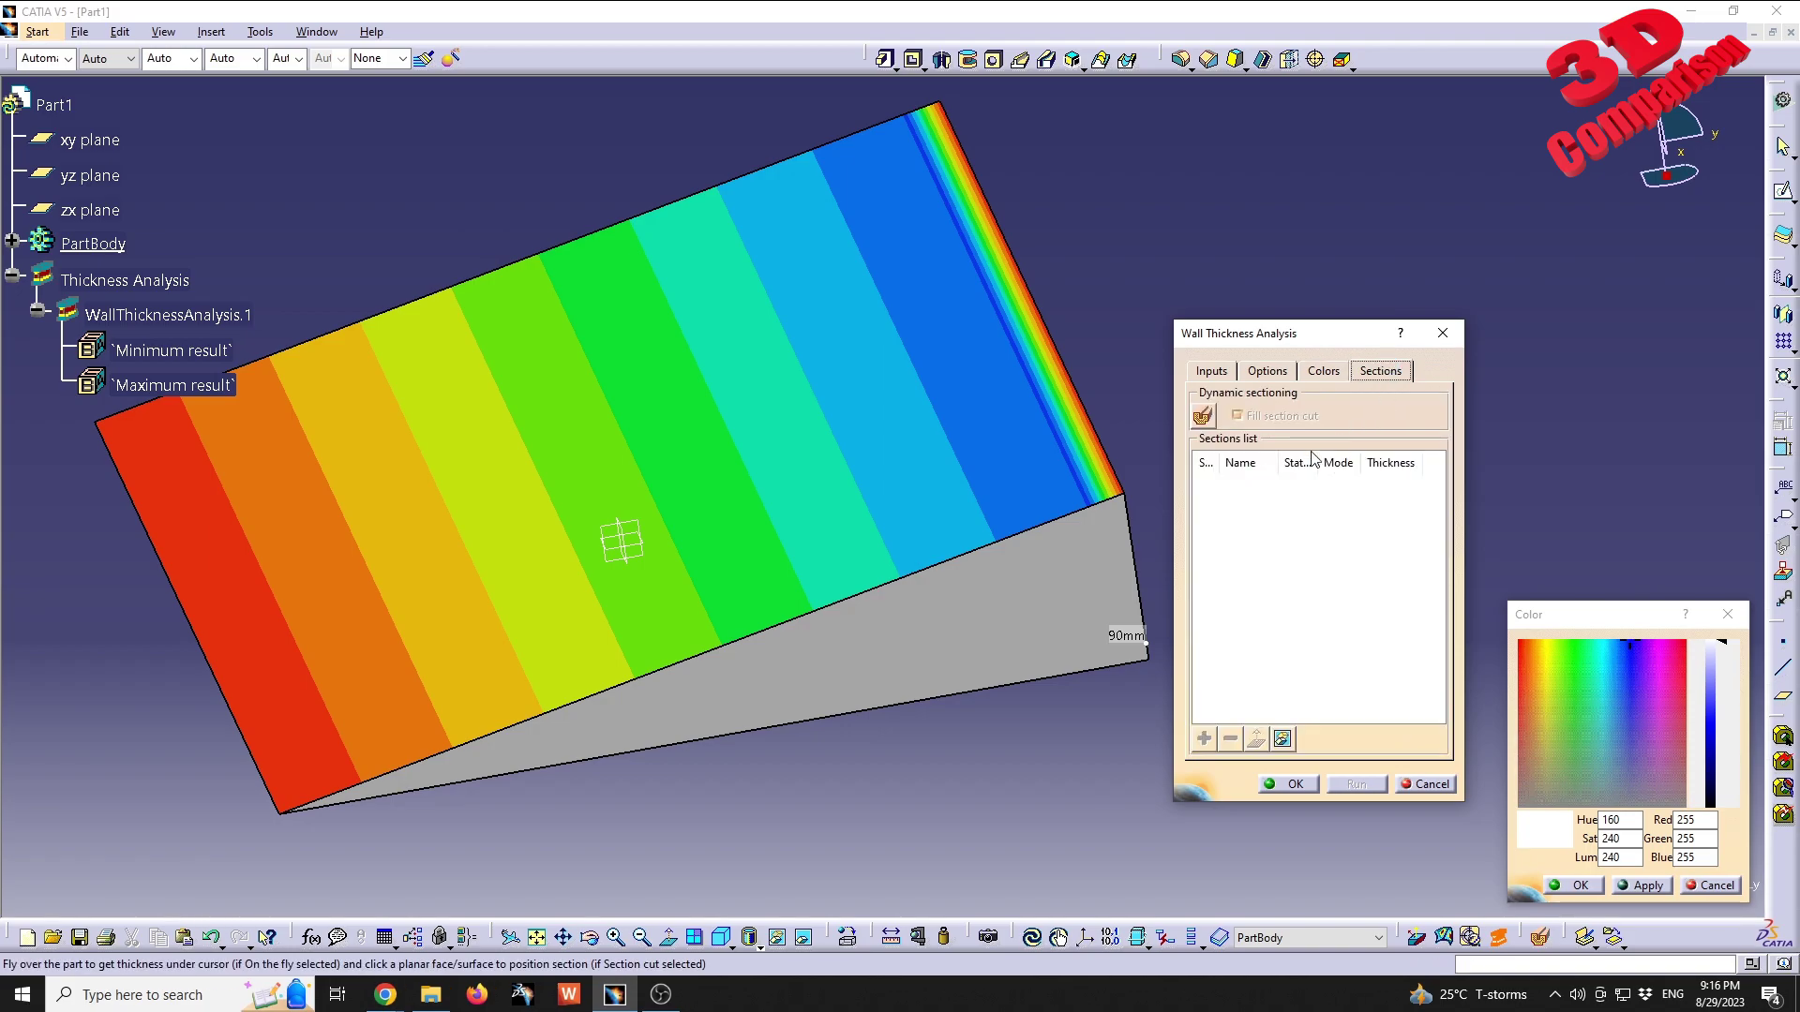
left_click(1203, 415)
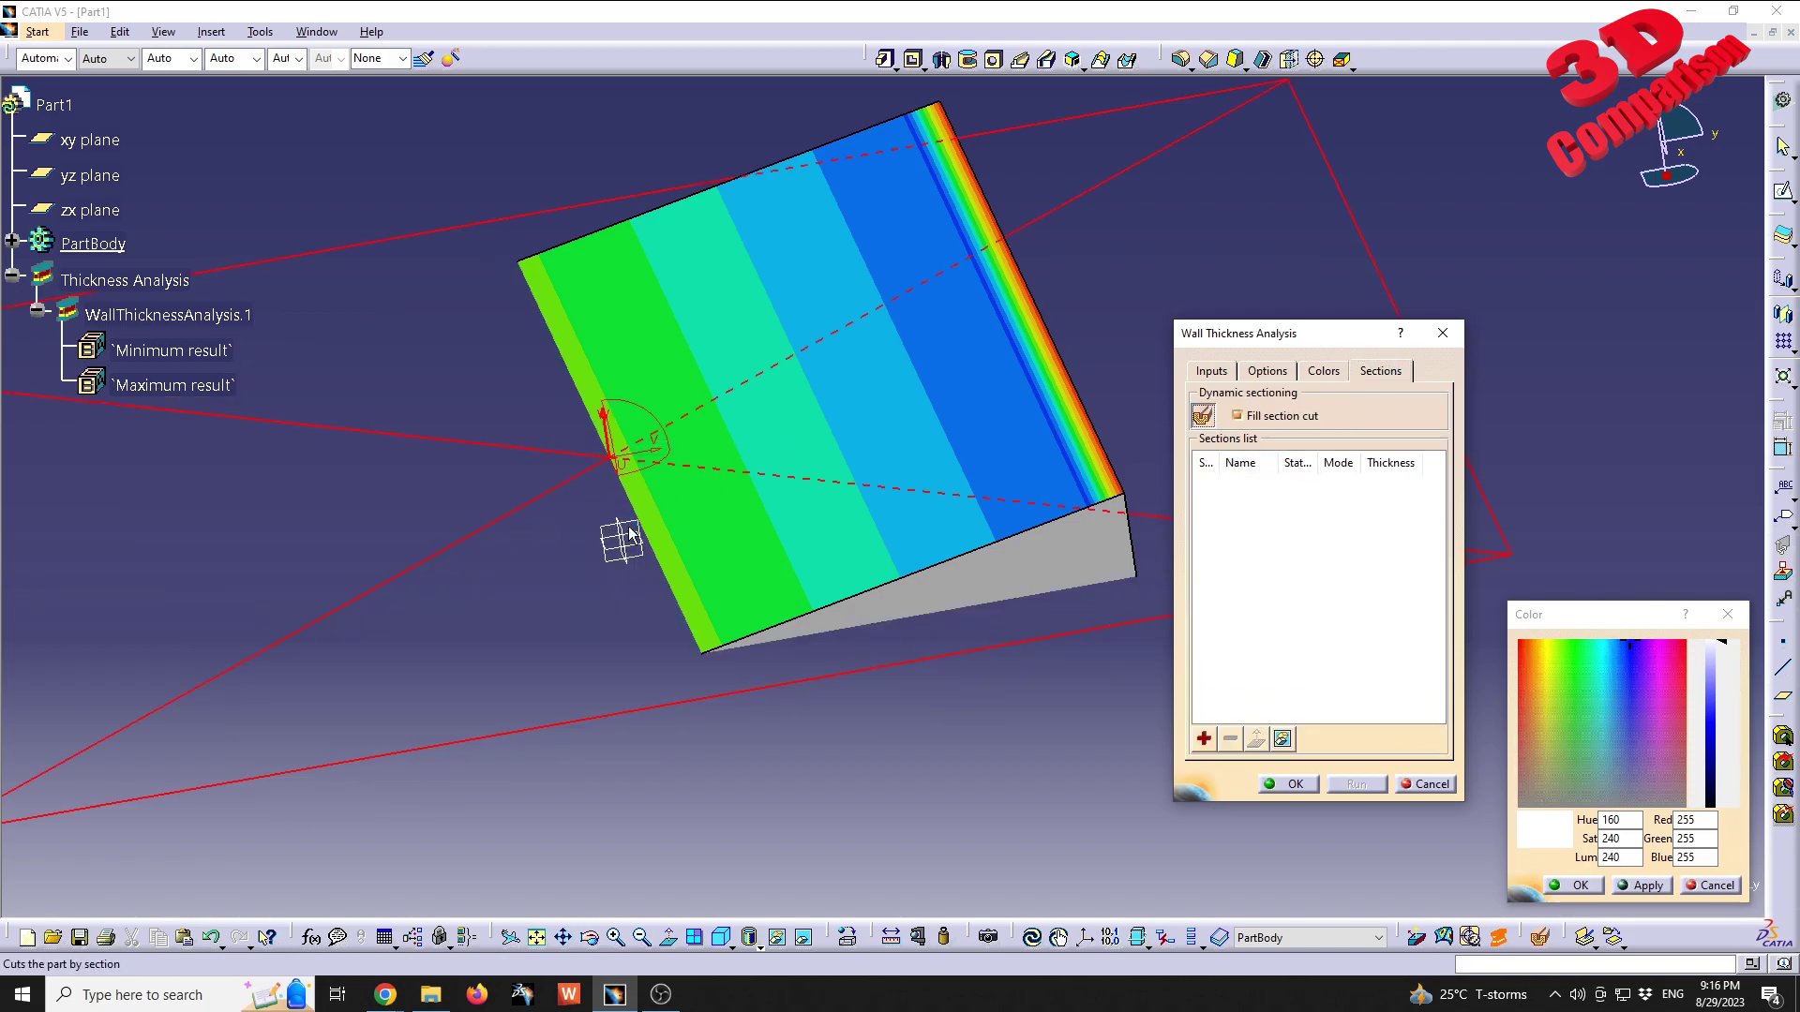
left_click(647, 528)
mouse_move(683, 610)
middle_mouse_down()
mouse_move(824, 498)
mouse_move(776, 602)
mouse_move(663, 615)
mouse_move(1059, 657)
middle_mouse_up()
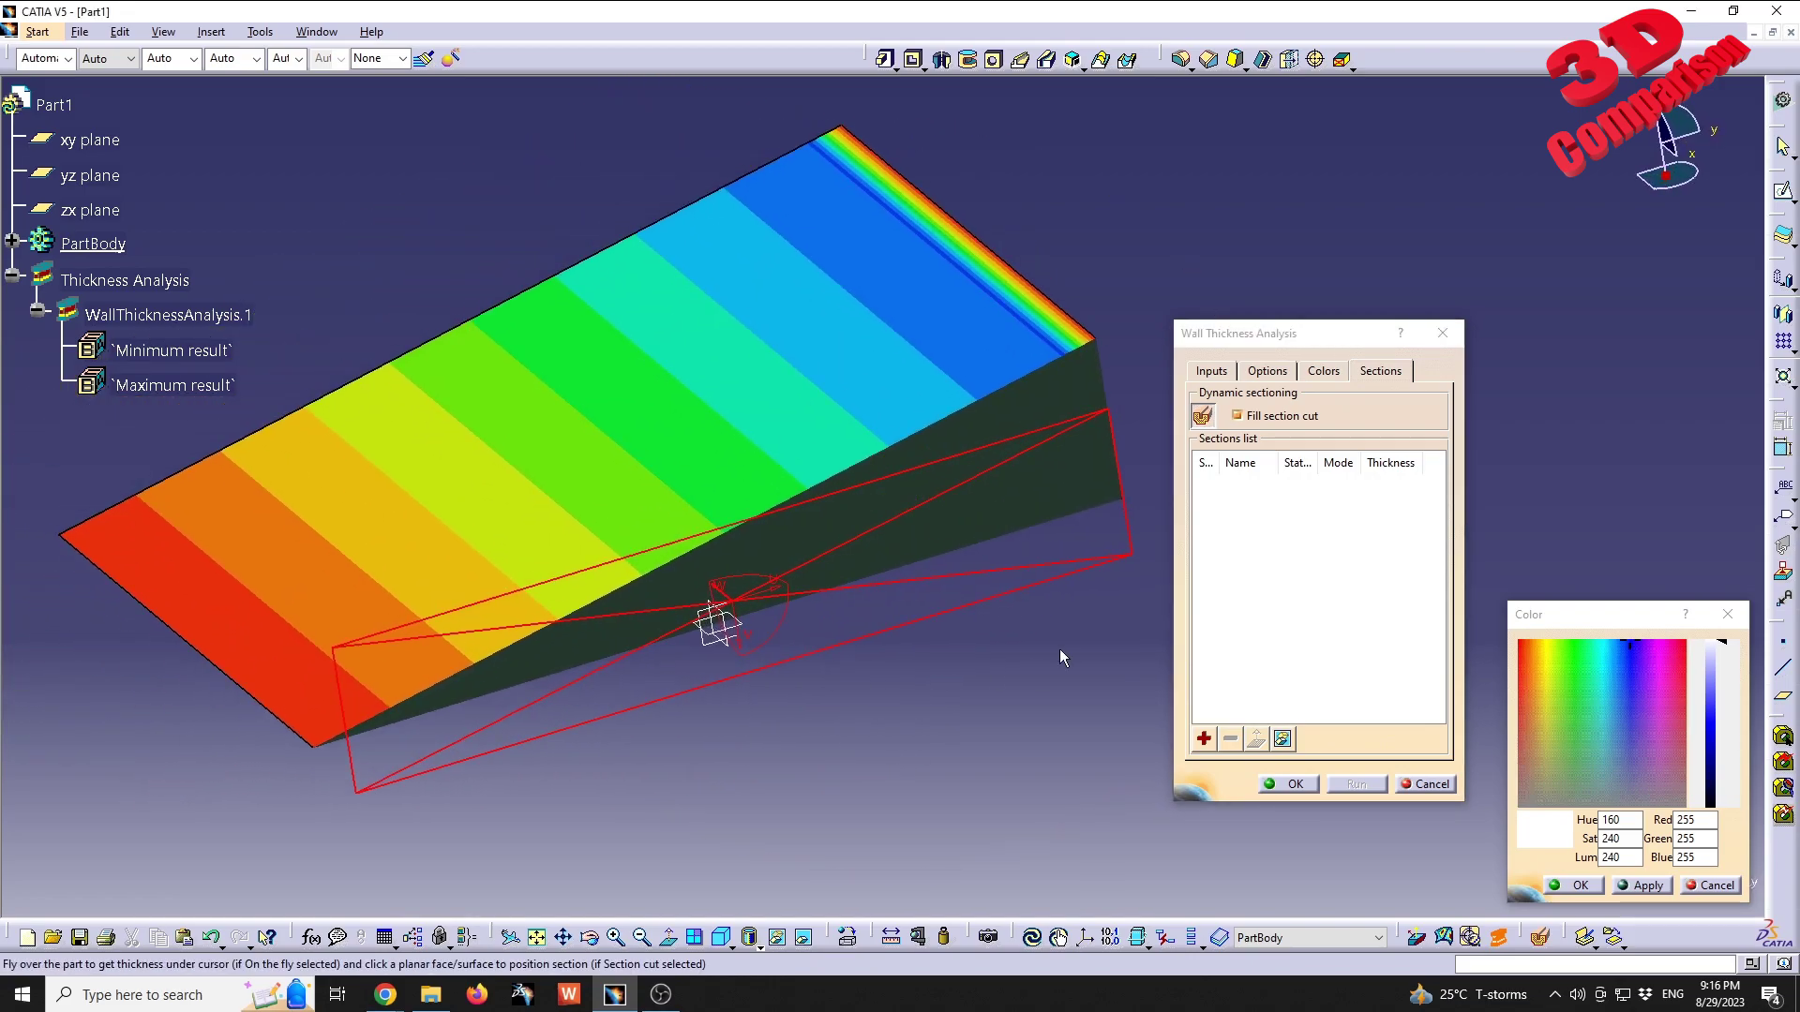
left_click(1204, 740)
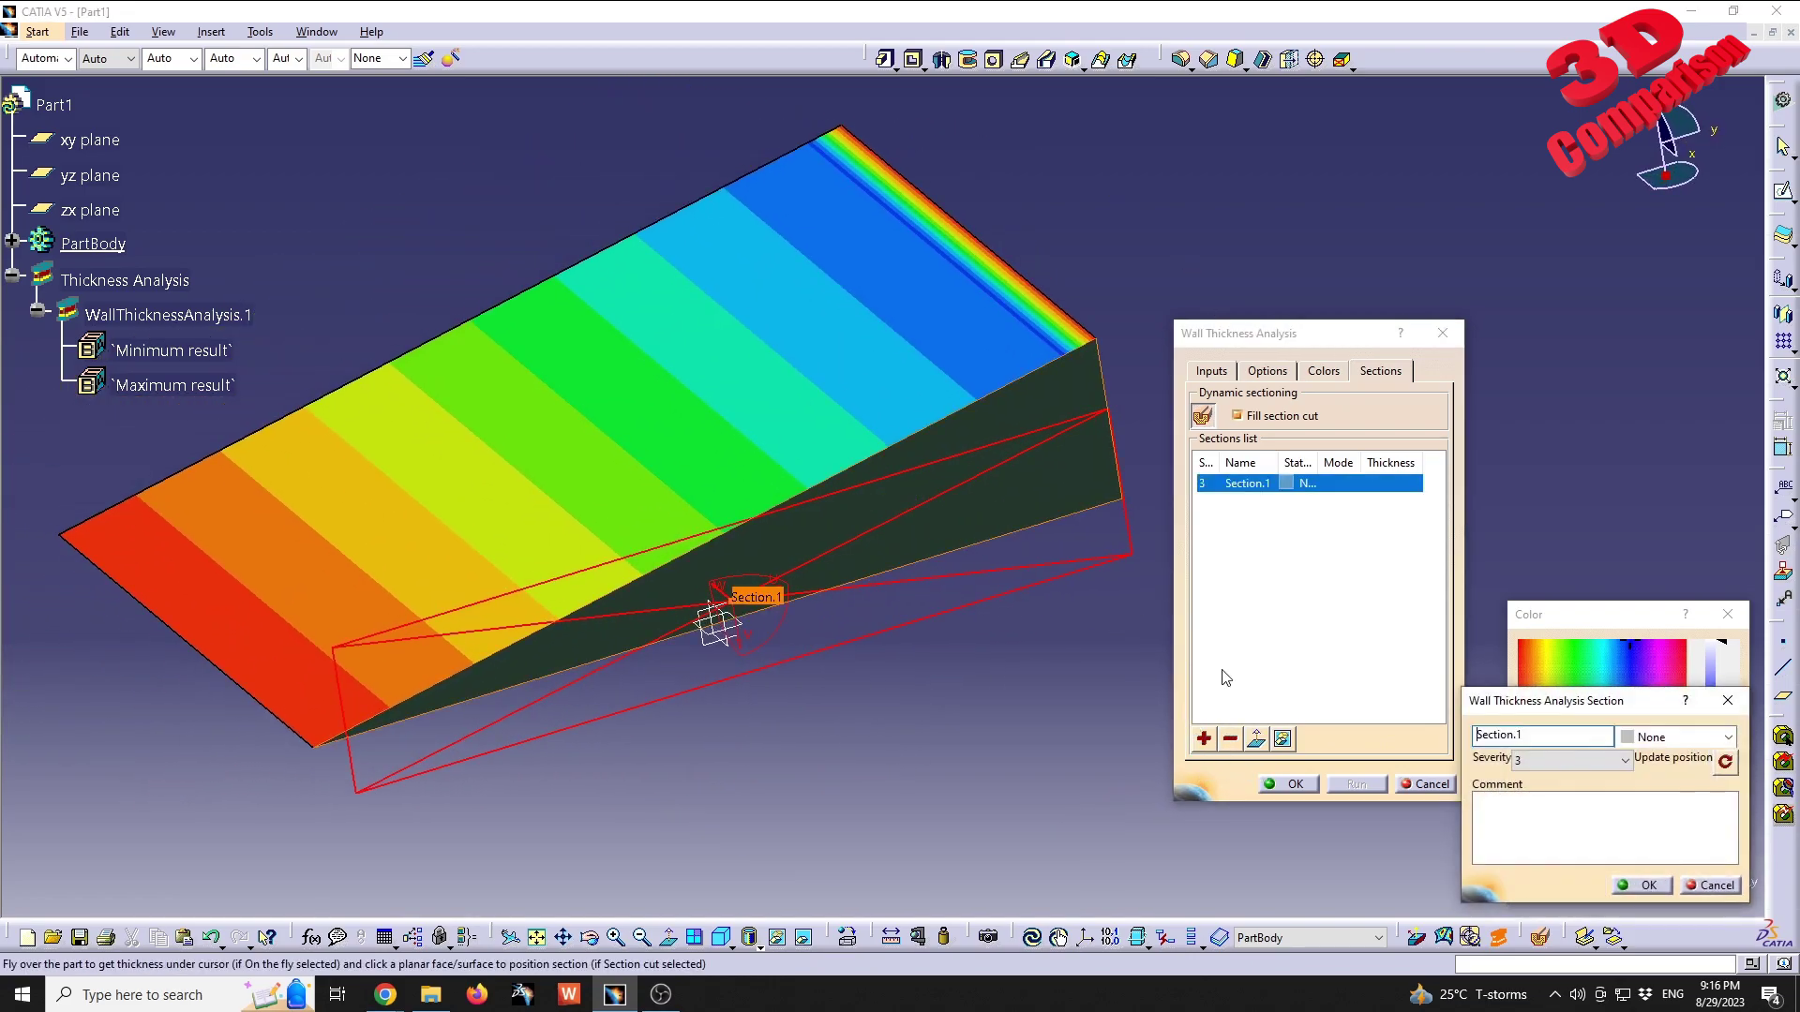
left_click(1648, 886)
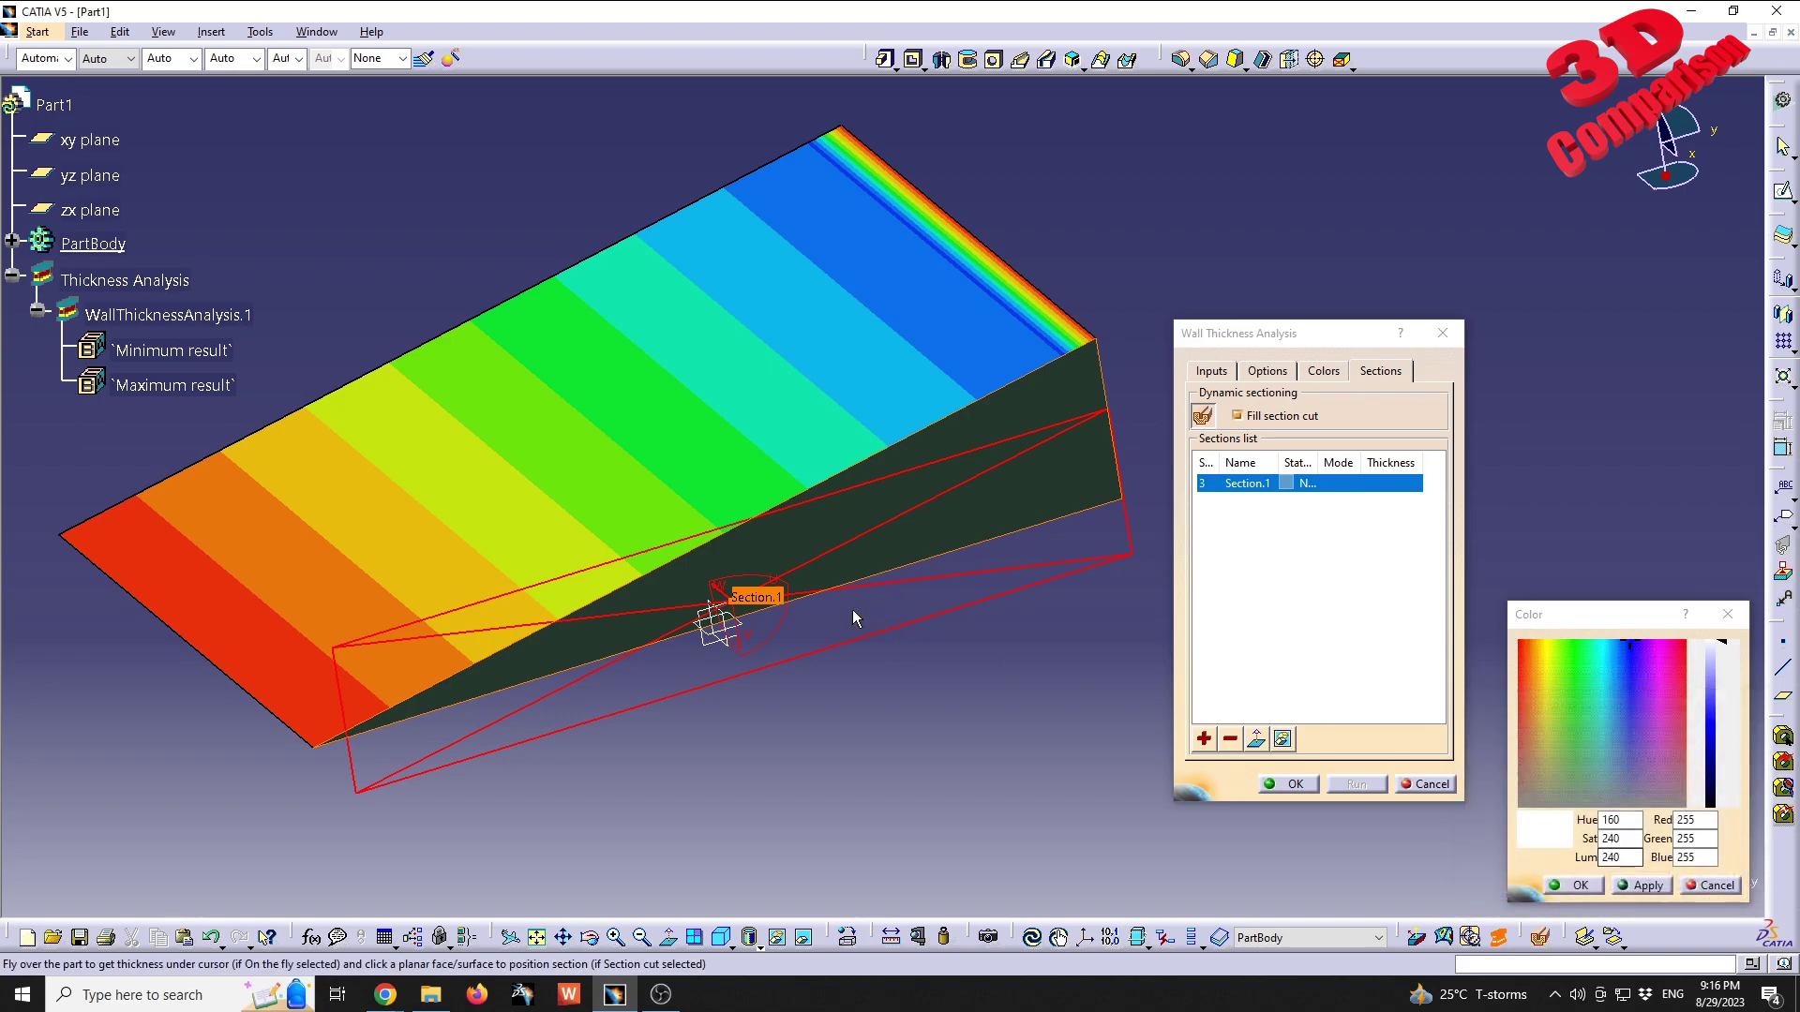
Add Section.2 and show the saved sections permanently.
left_click(1206, 740)
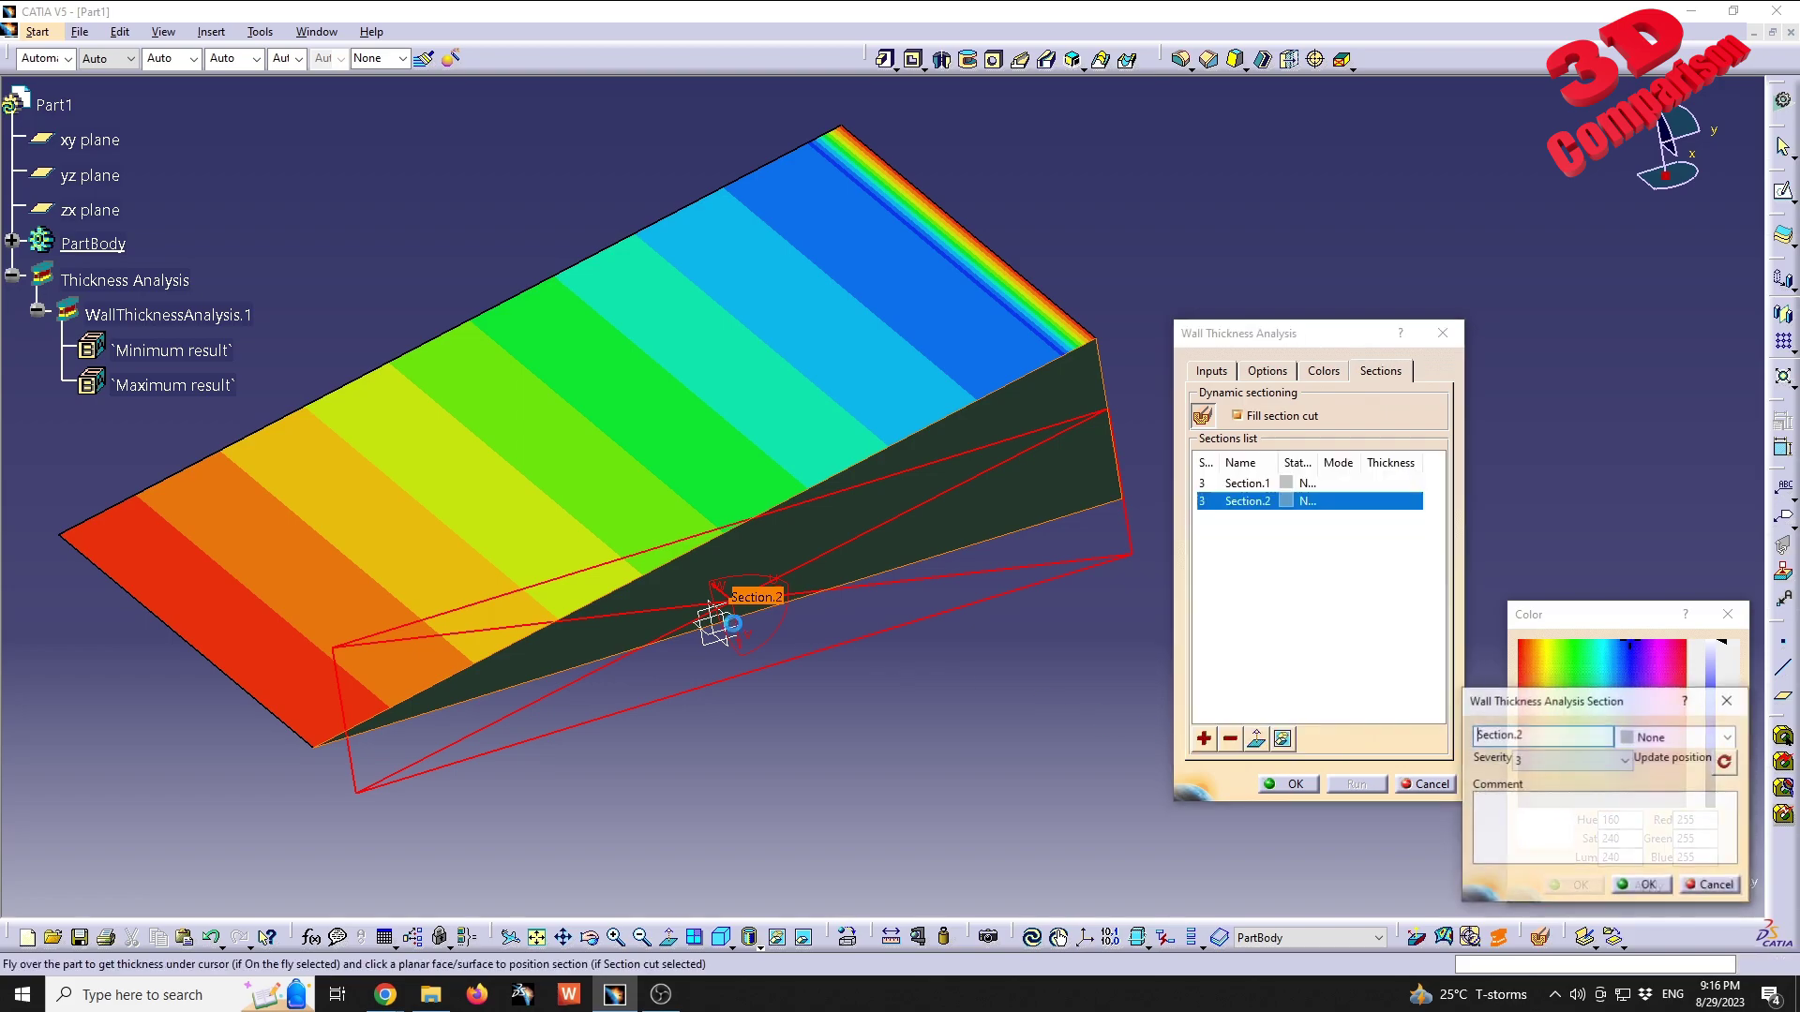
middle_click_drag(716, 668, 653, 691)
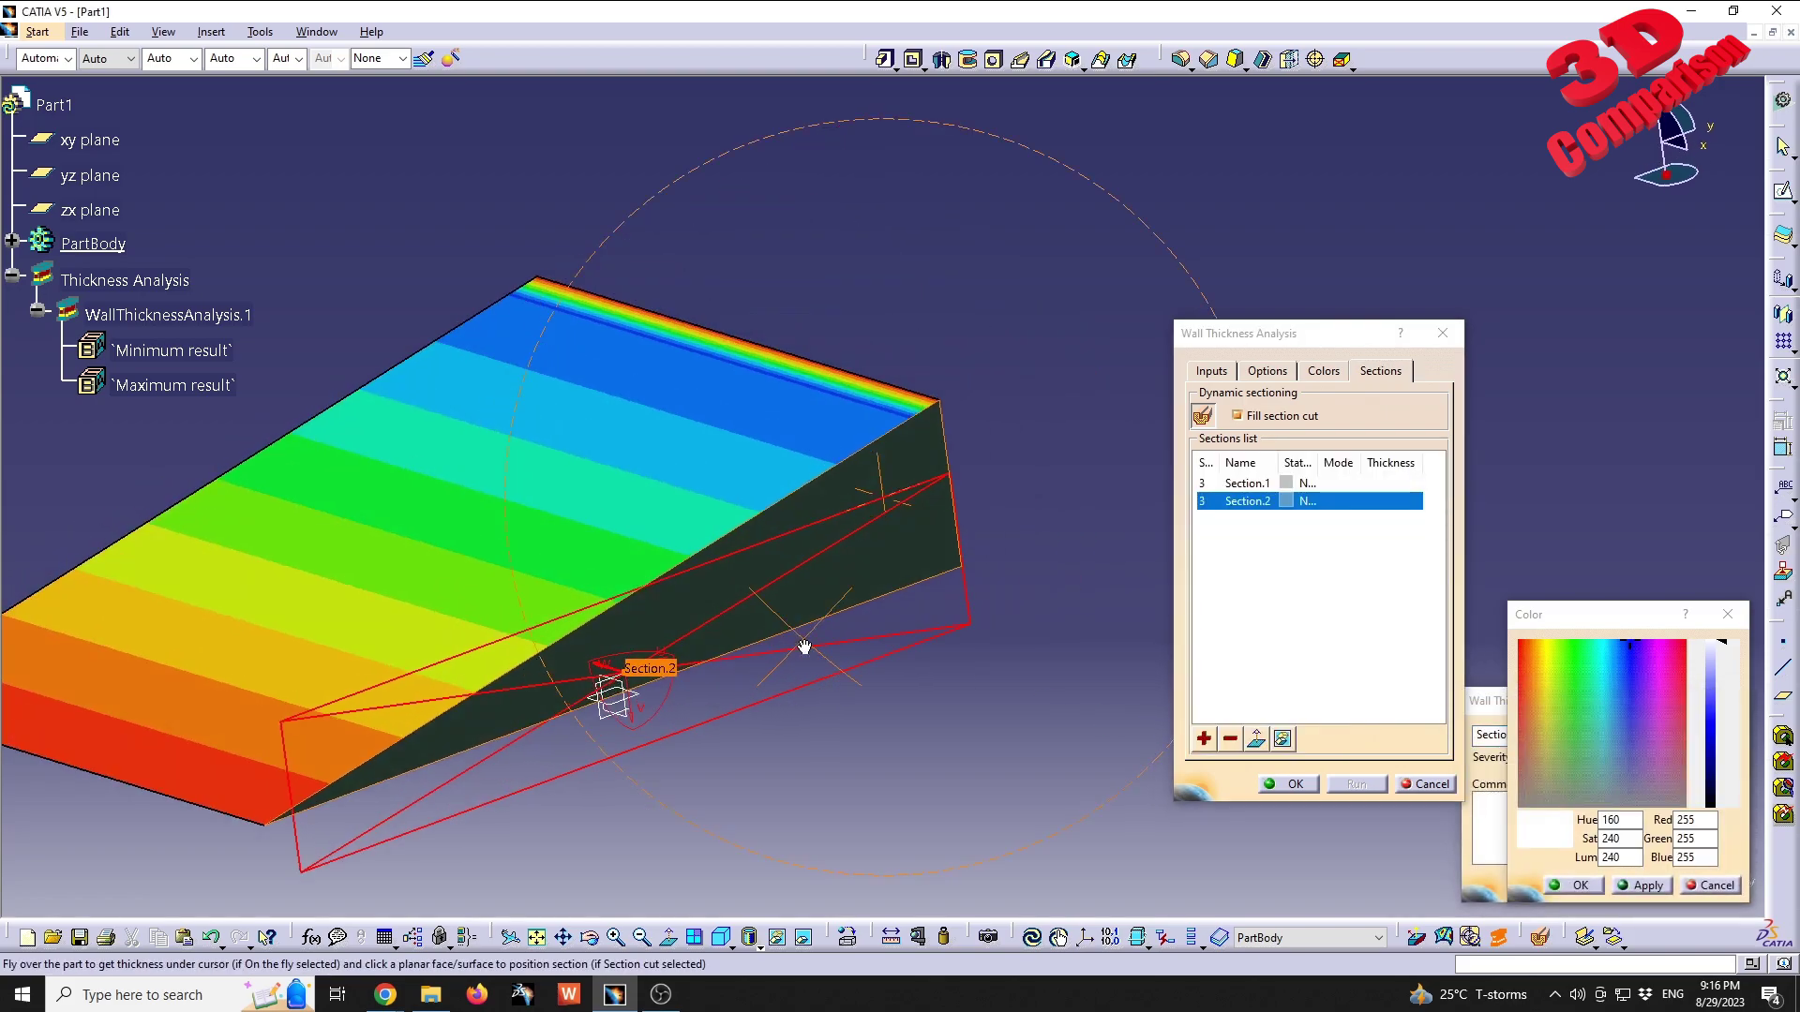
left_click(1585, 848)
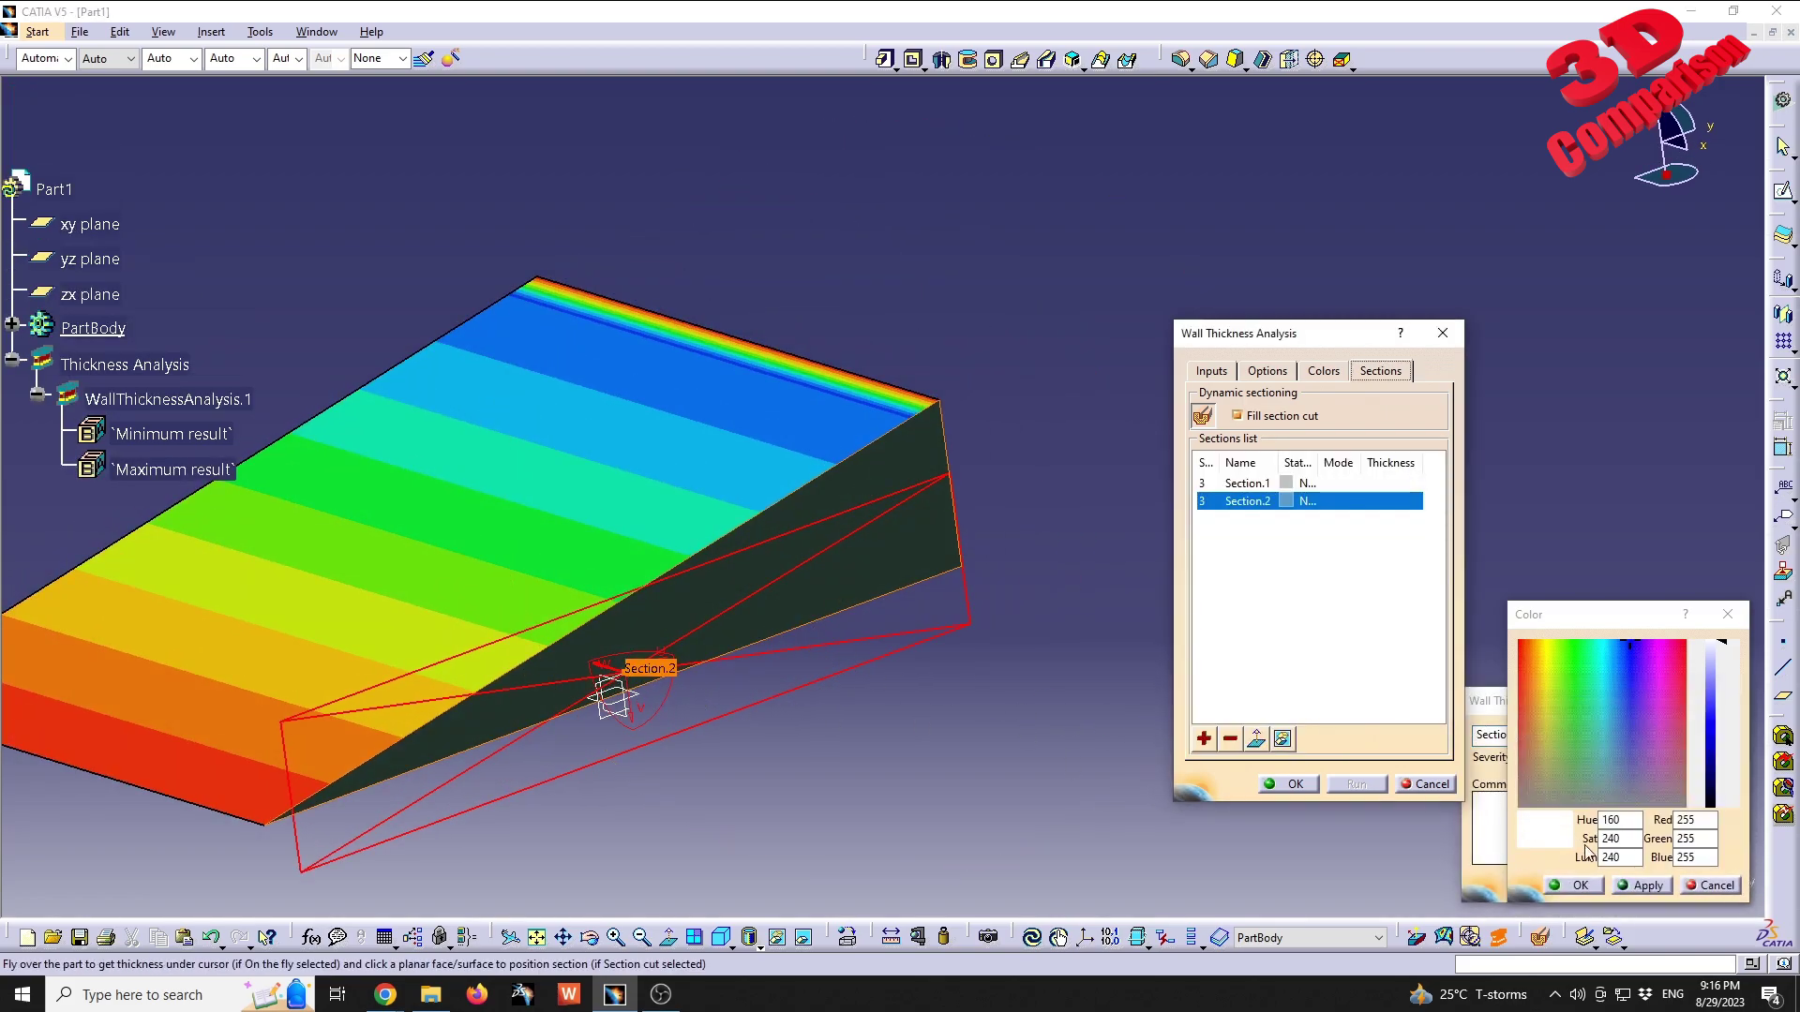
left_click(1579, 885)
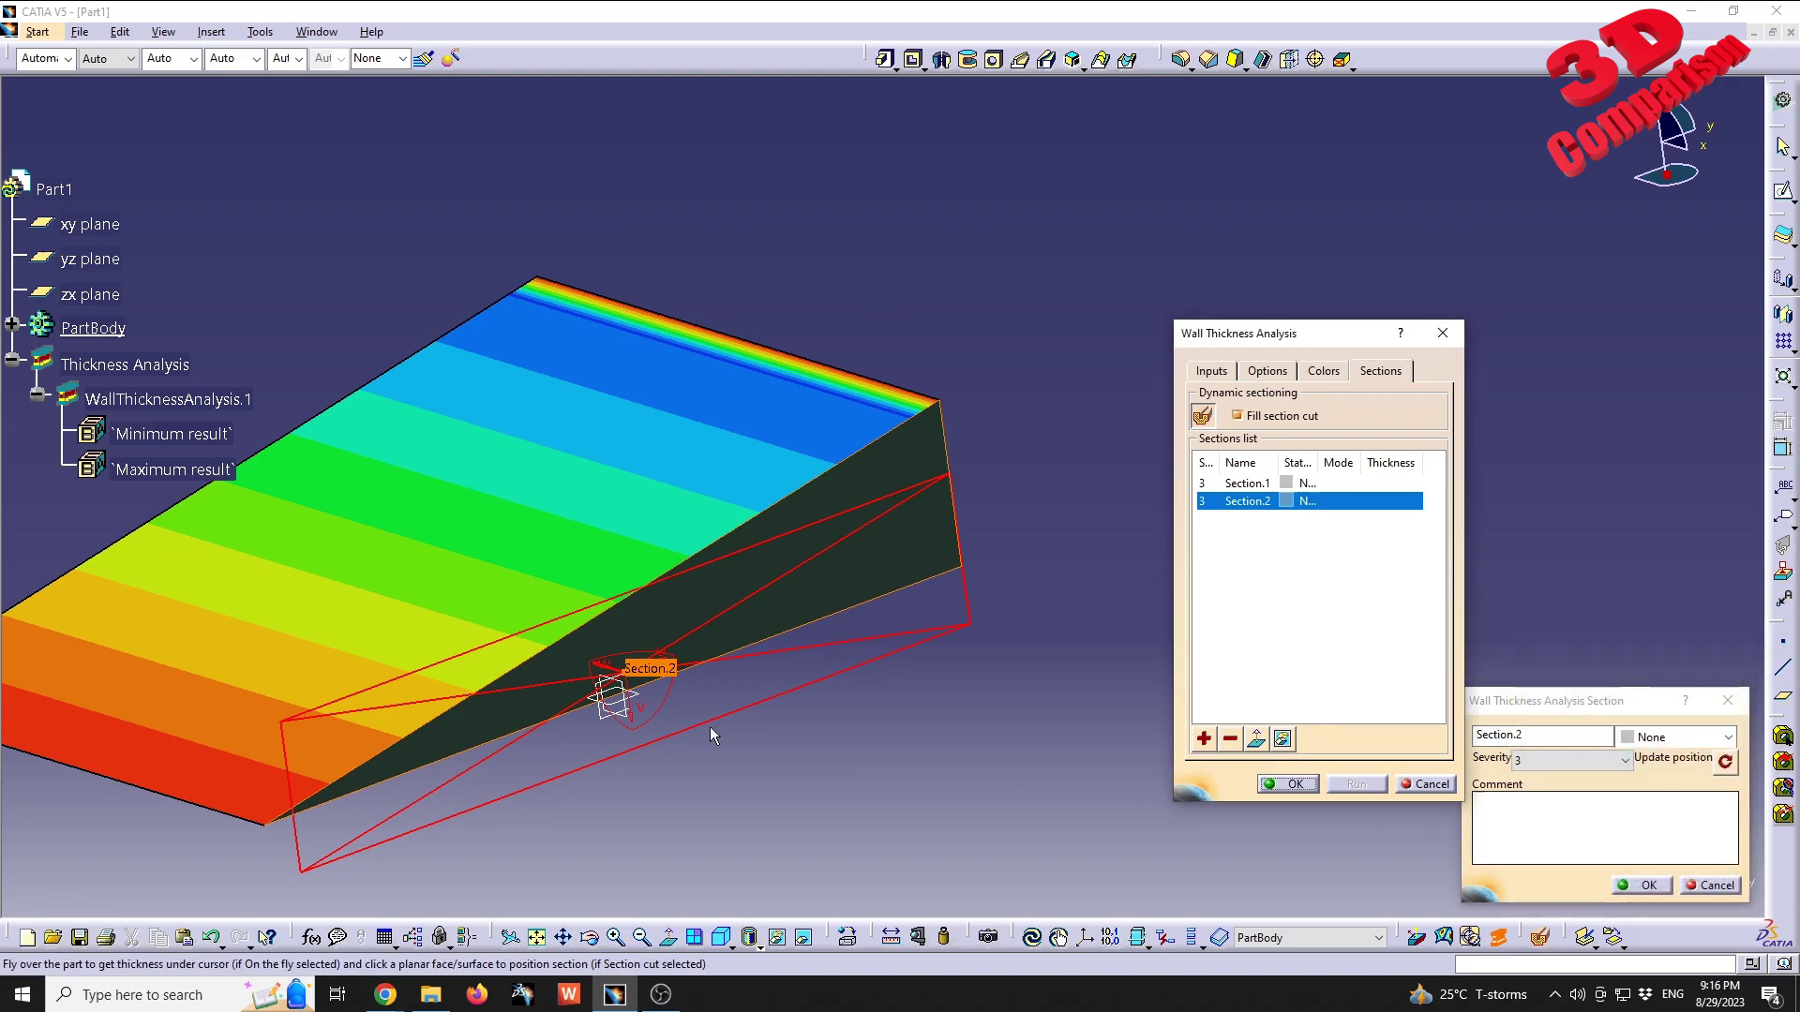
left_click(1642, 885)
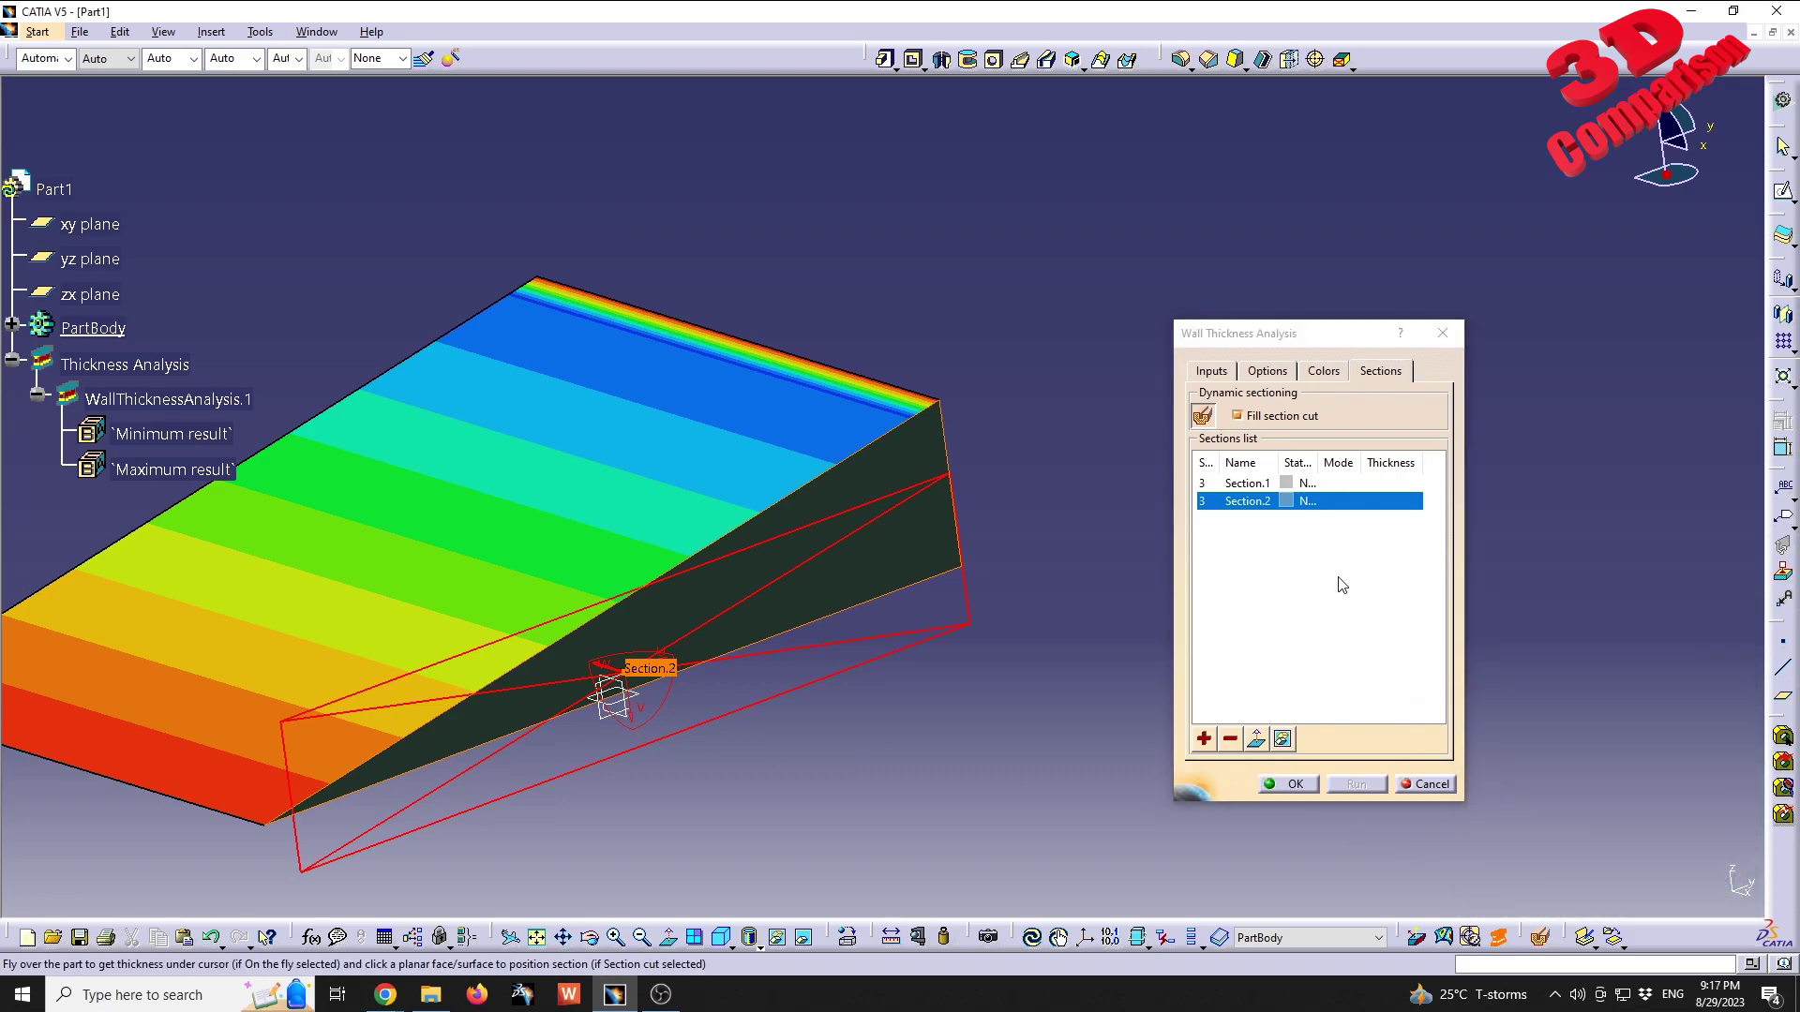
left_click(1282, 739)
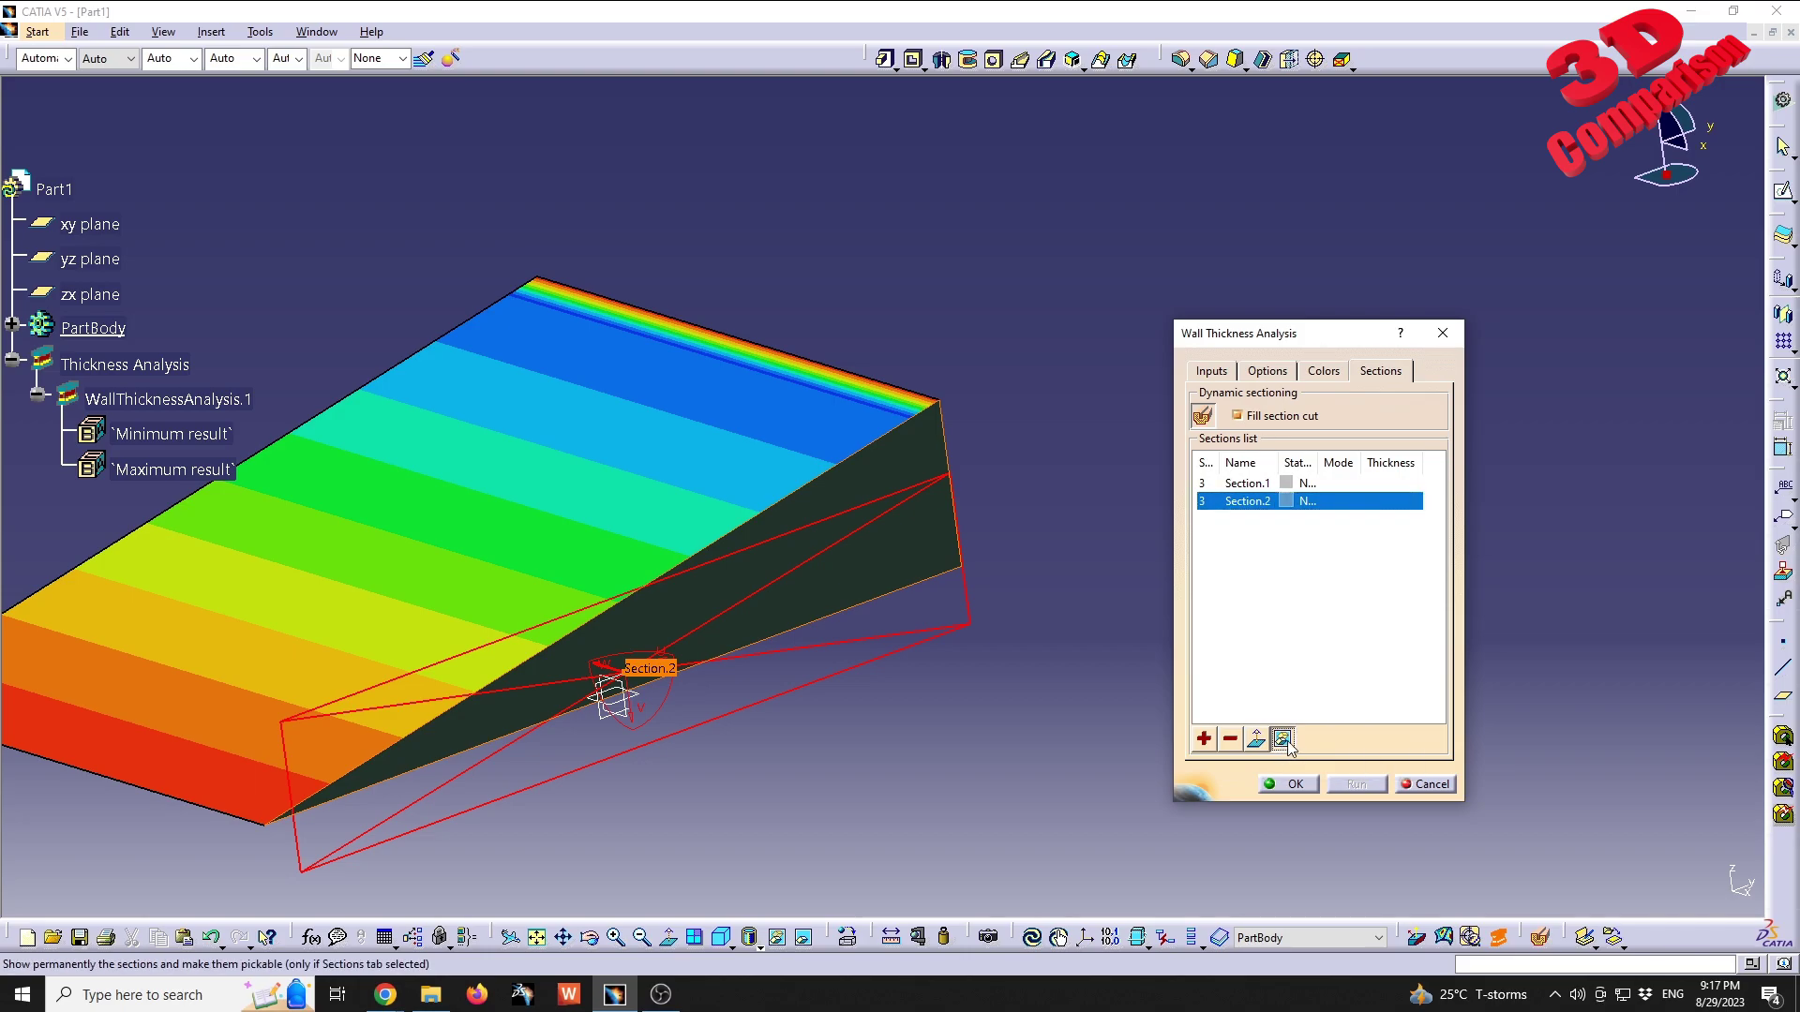
Select Section.1 and turn on Fill section cut so its face is solid.
left_click(1249, 484)
left_click(1259, 416)
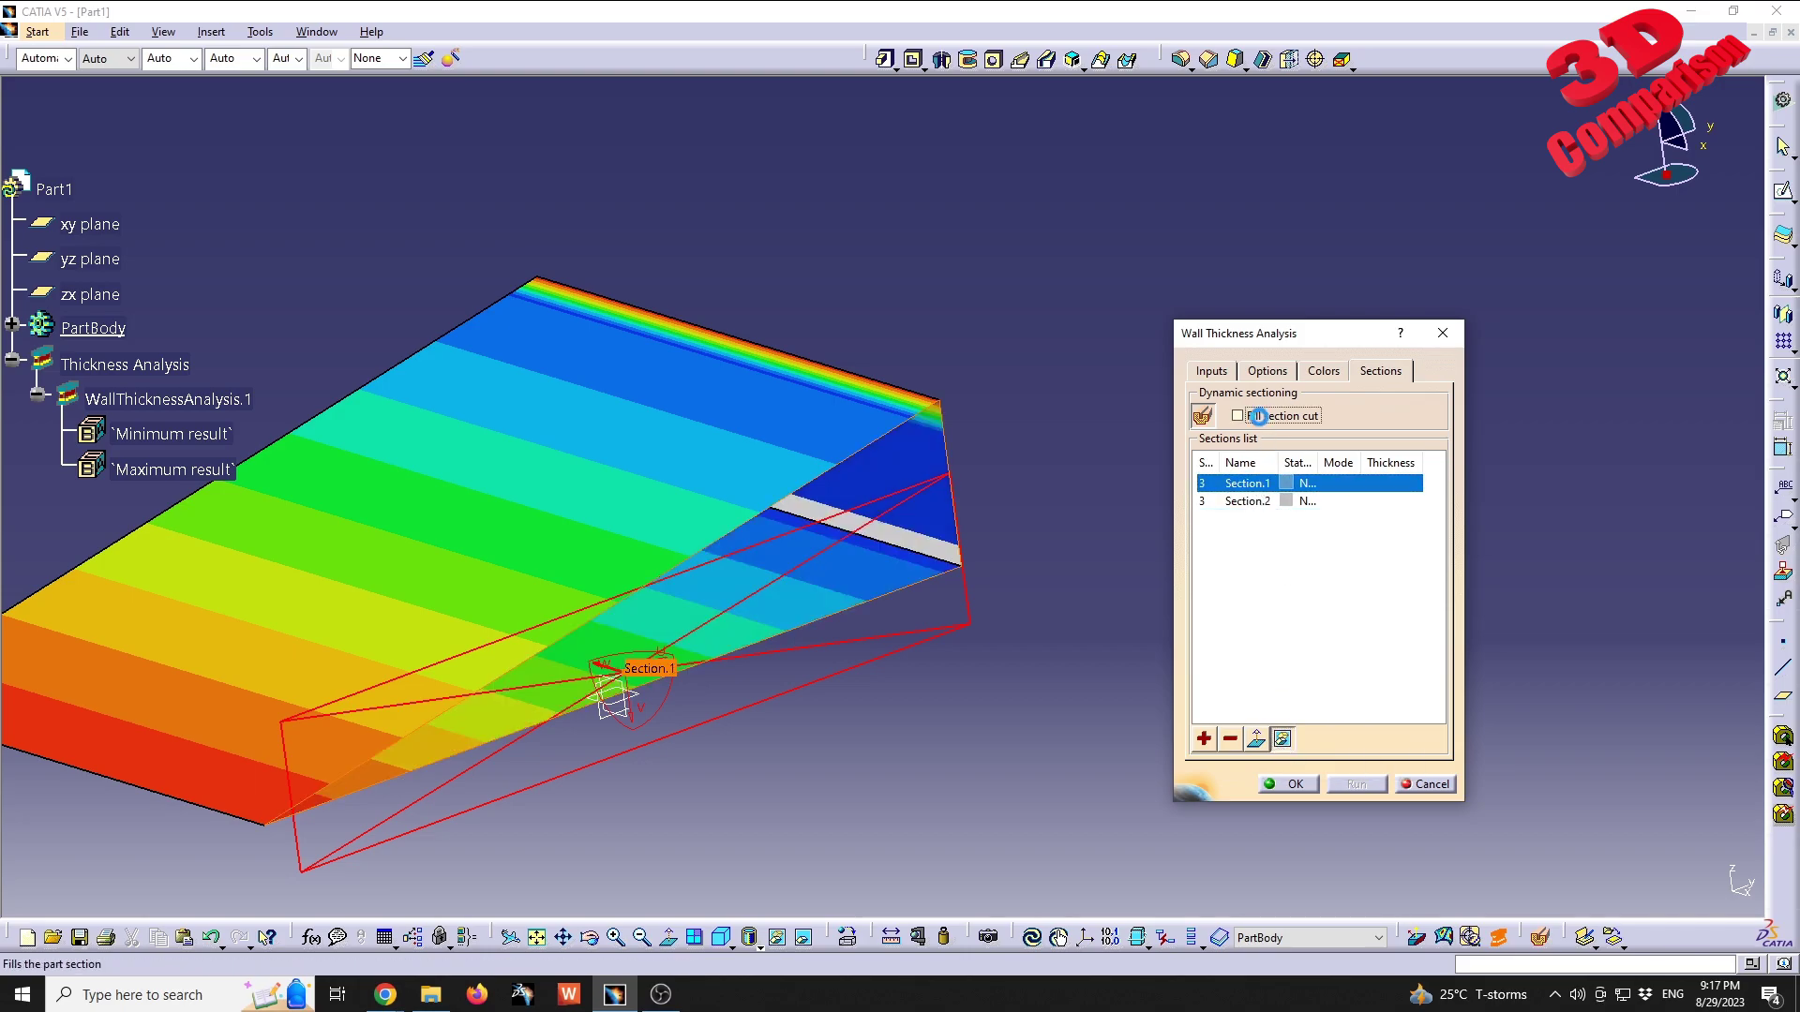
middle_click_drag(797, 422, 850, 386)
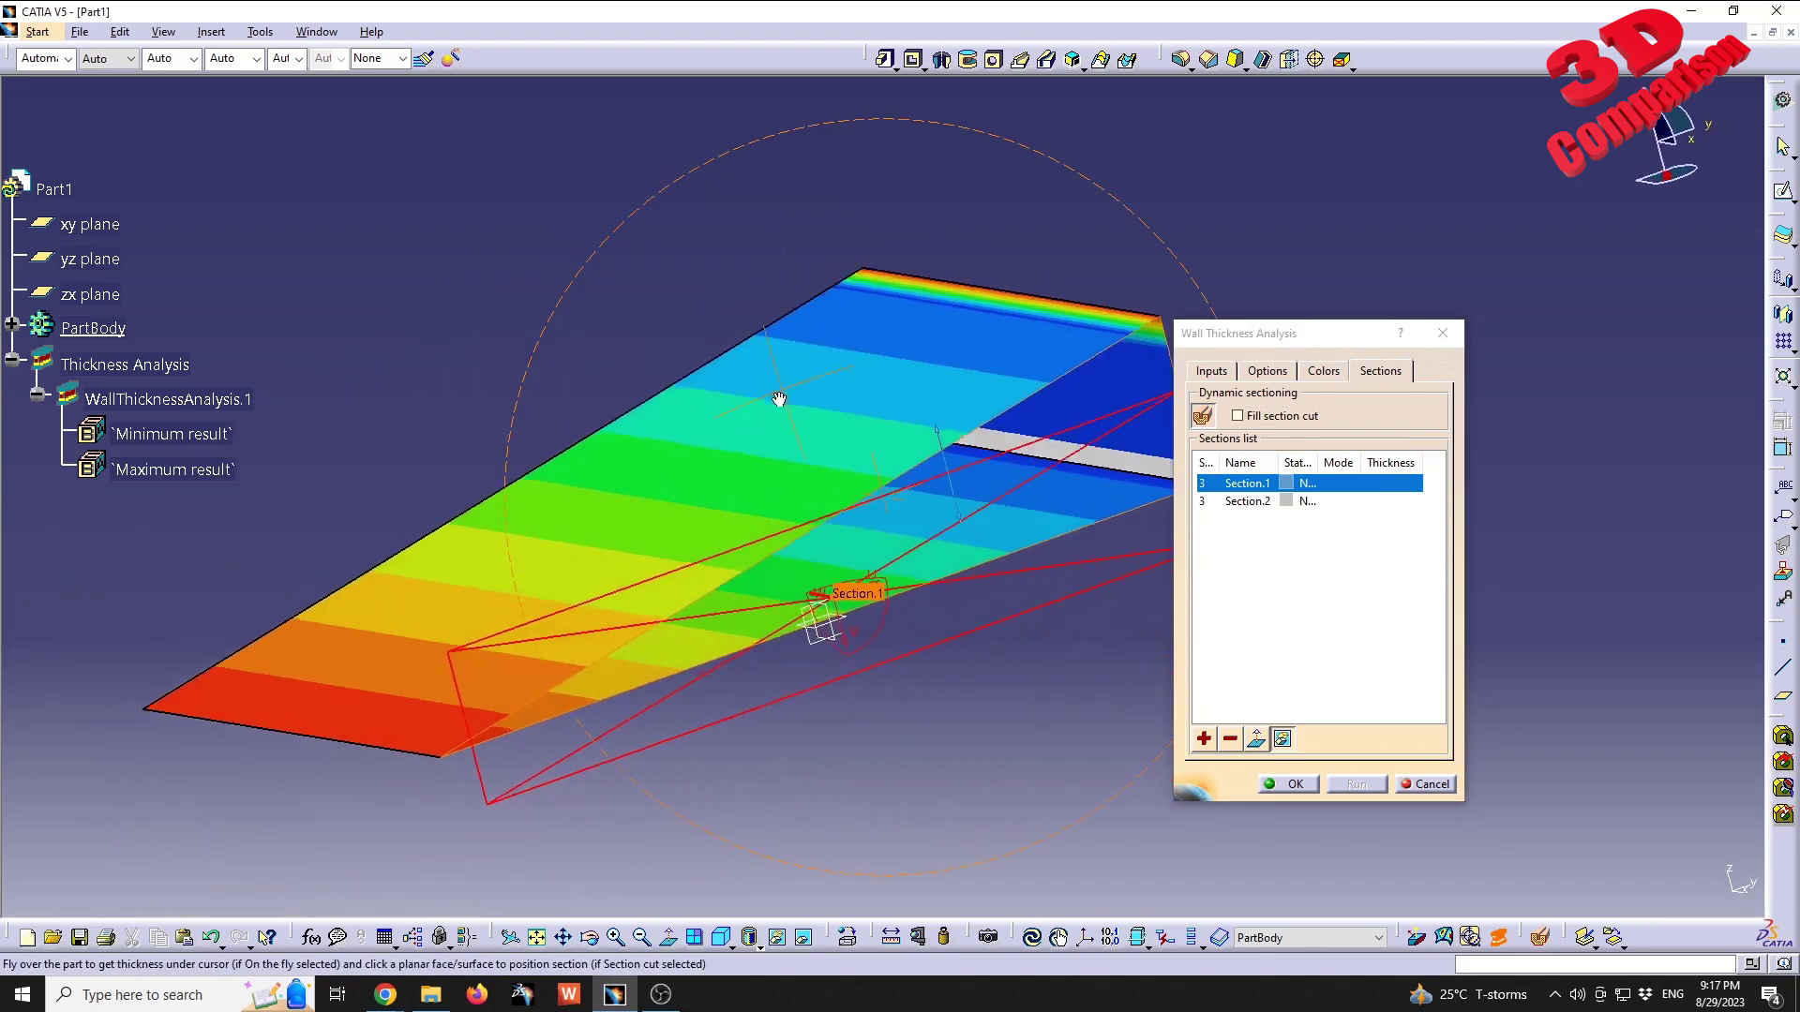
left_click(1291, 418)
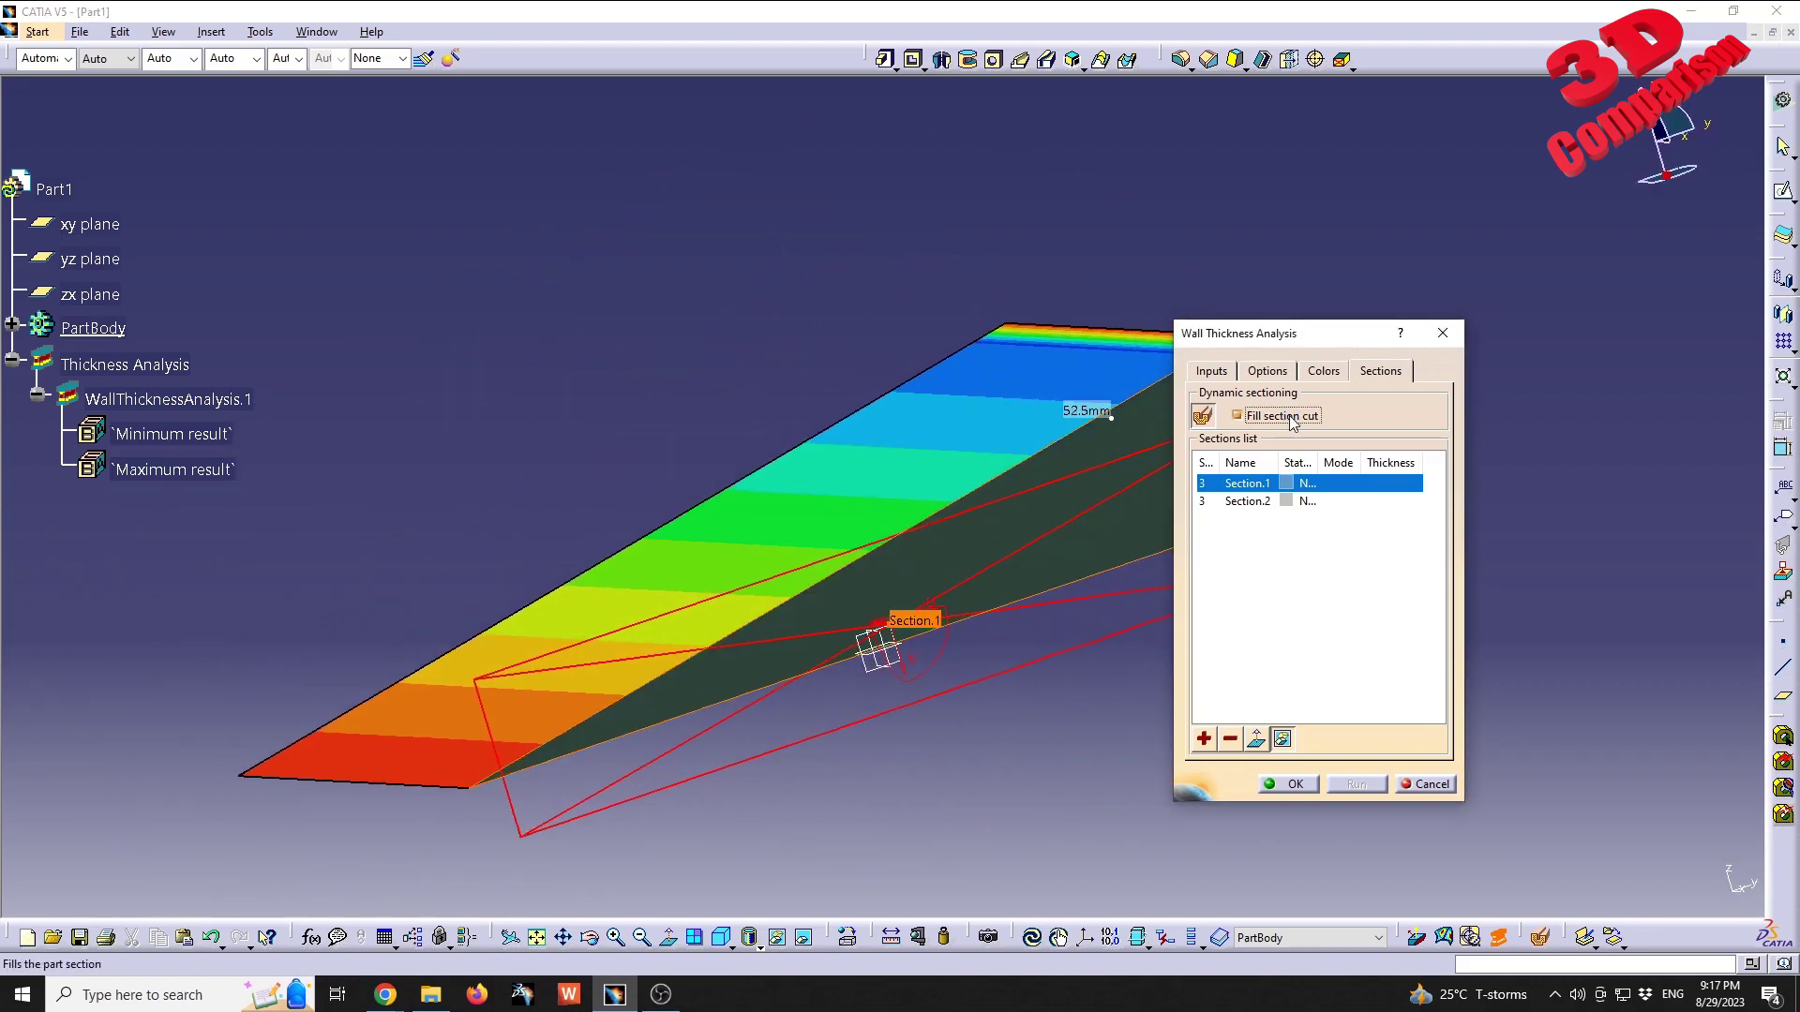
middle_click_drag(1060, 610, 988, 631)
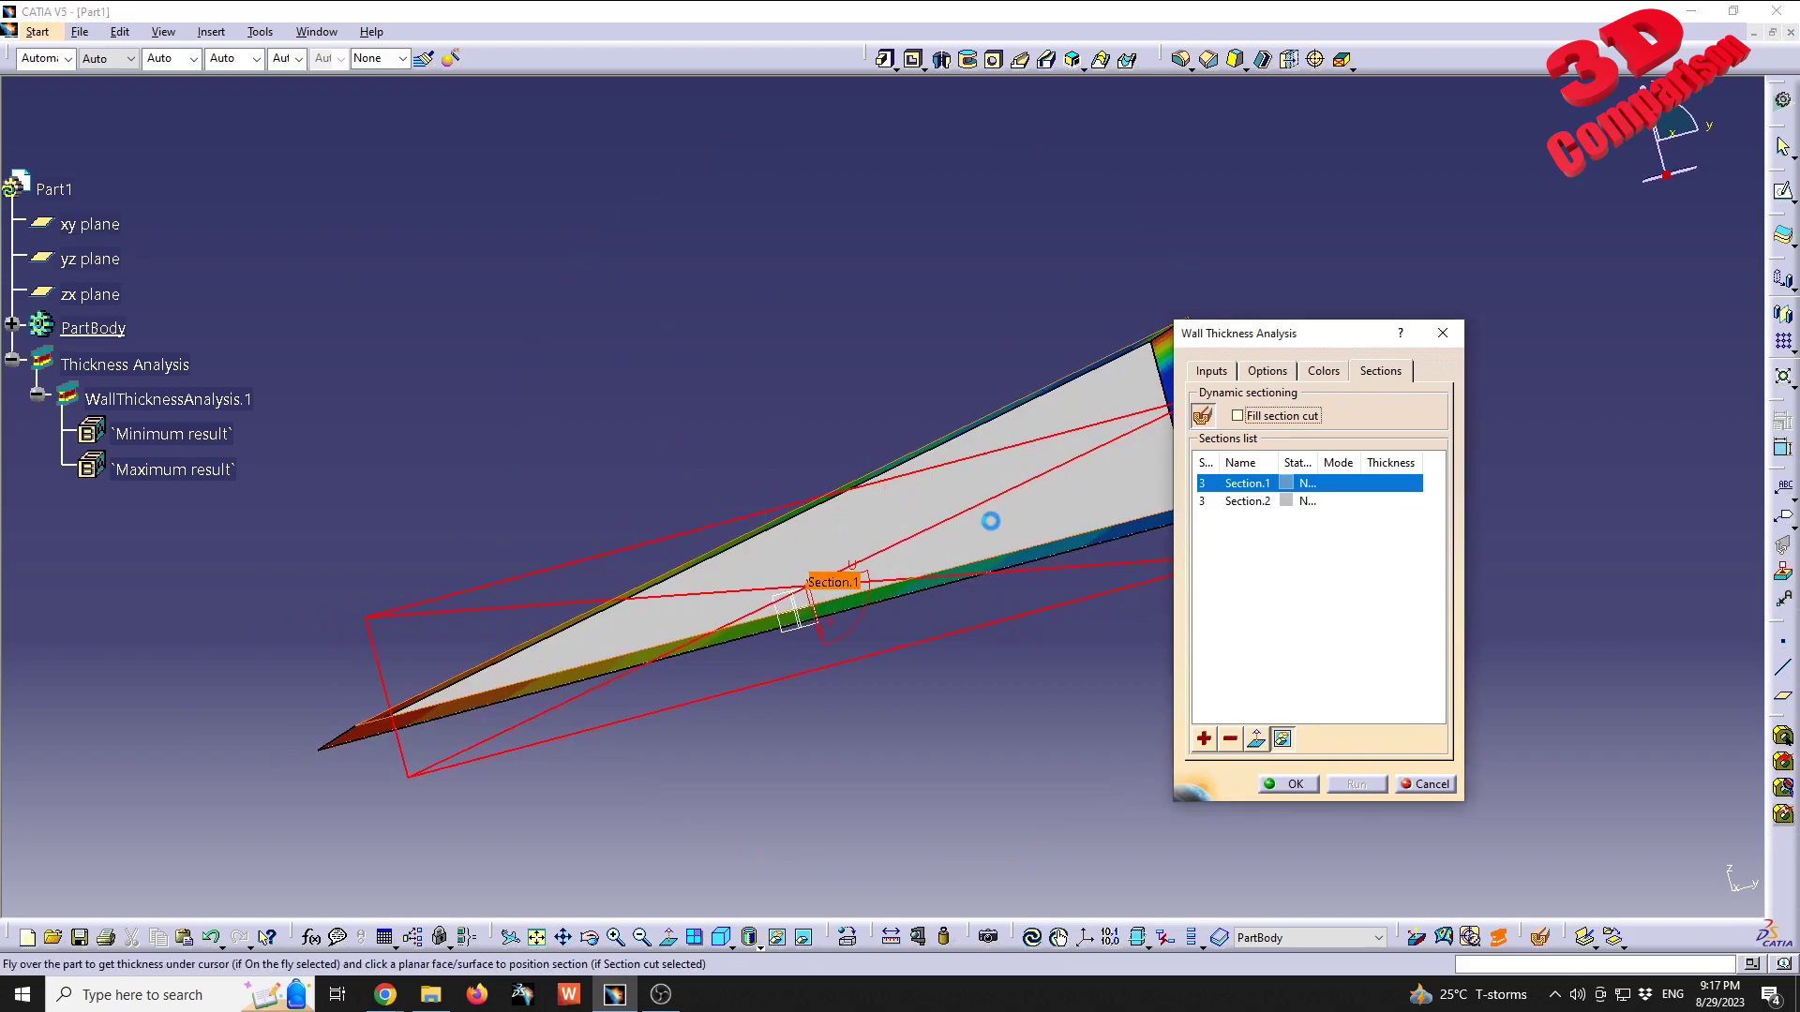
middle_click_drag(945, 515, 1226, 525)
left_click(1268, 428)
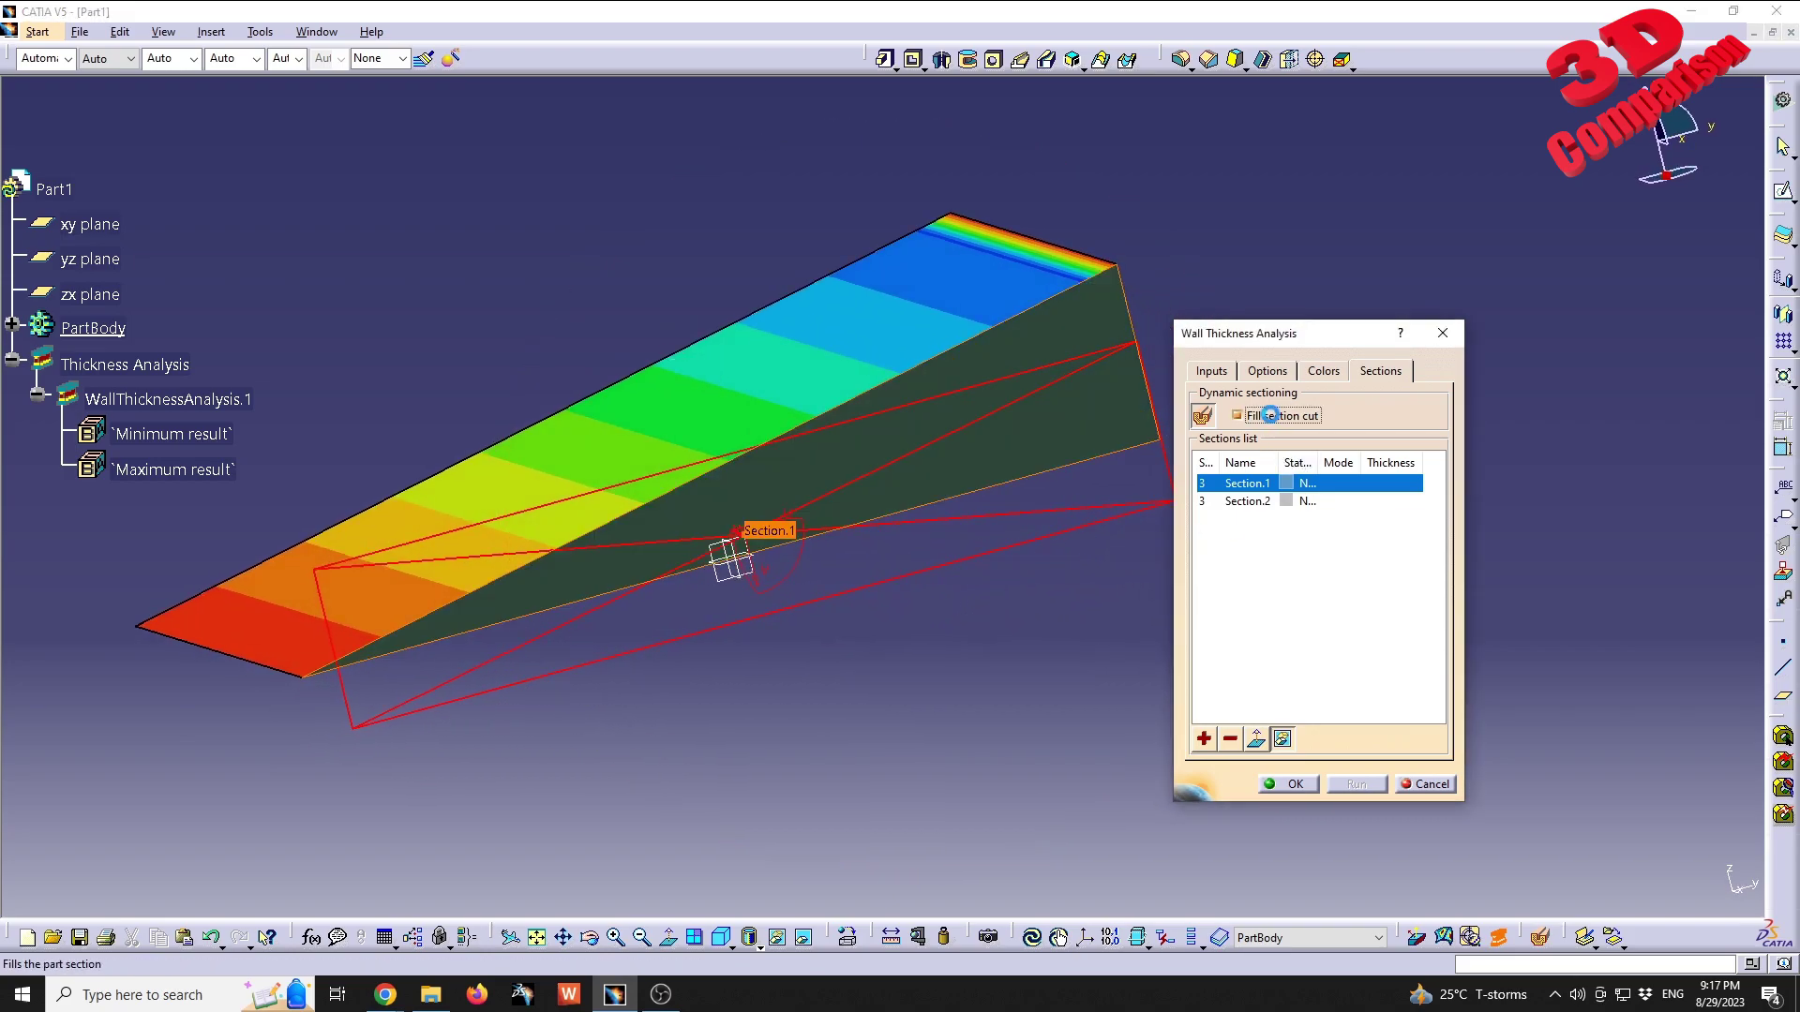
Reframe normal to Section.1, pick Section.2 then Section.1, and show the Inputs tab.
left_click(1259, 743)
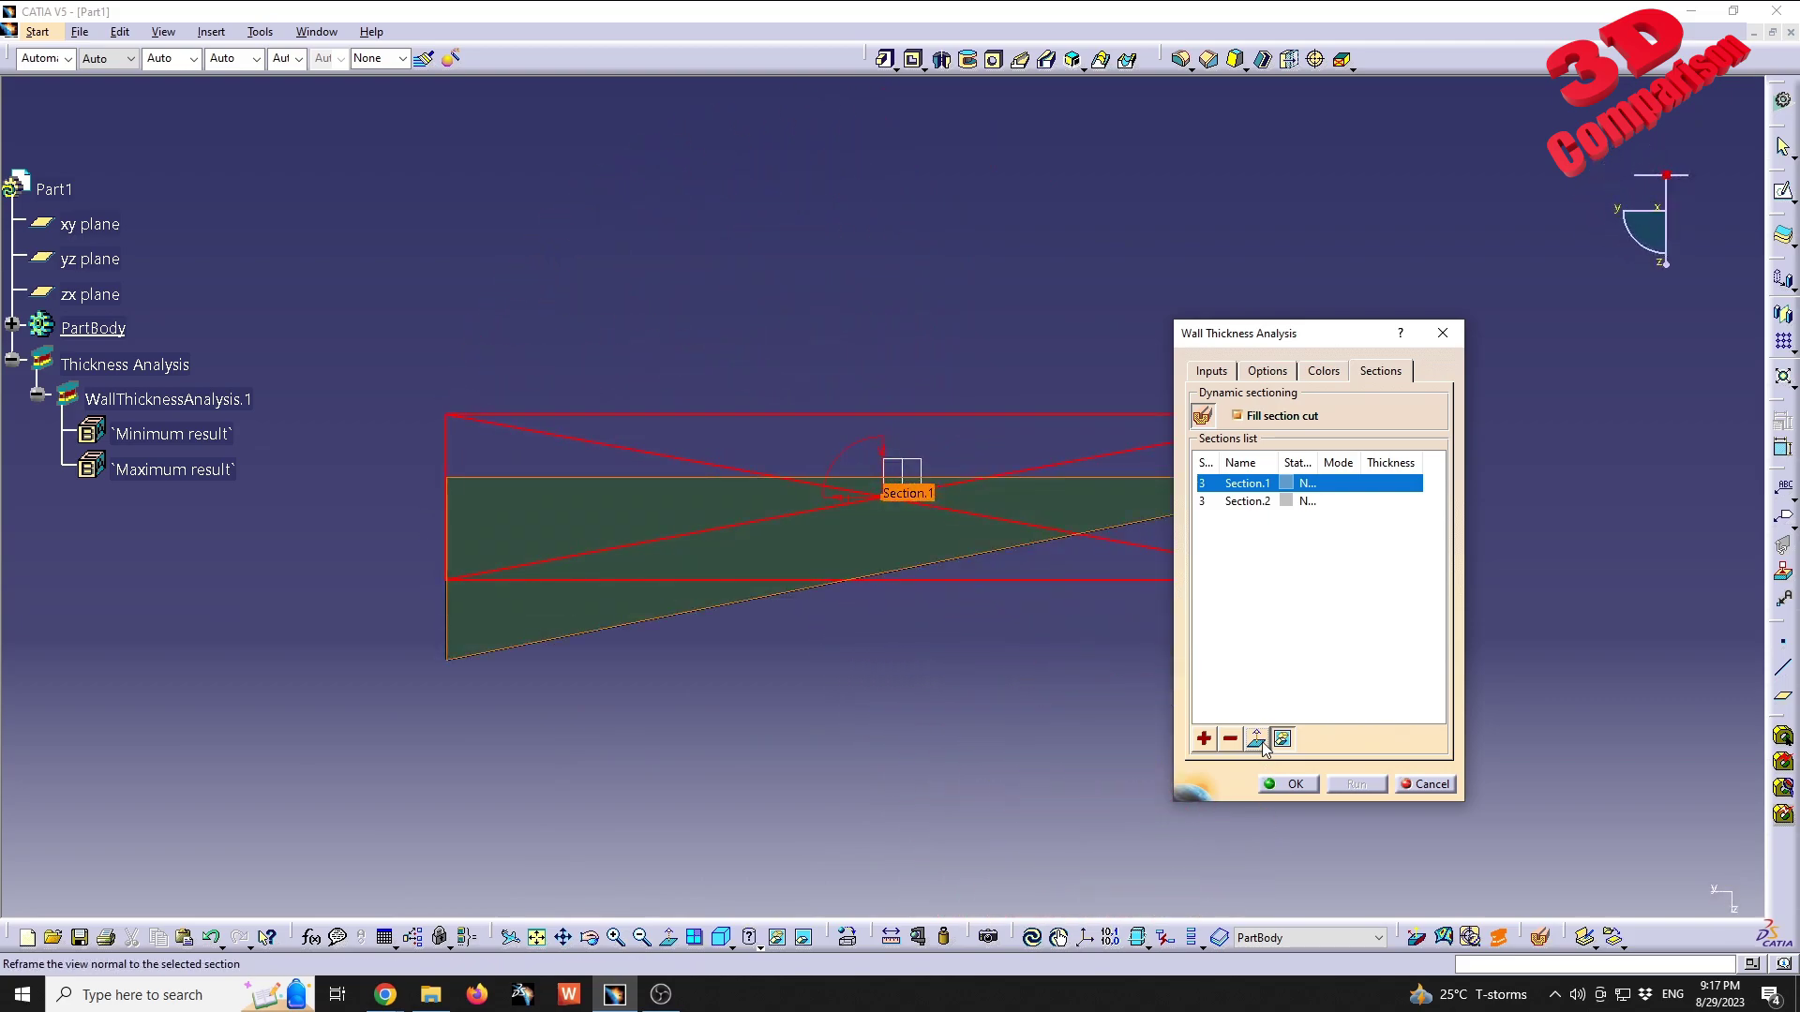
mouse_move(968, 683)
middle_mouse_down()
mouse_move(750, 553)
mouse_move(764, 628)
middle_mouse_up()
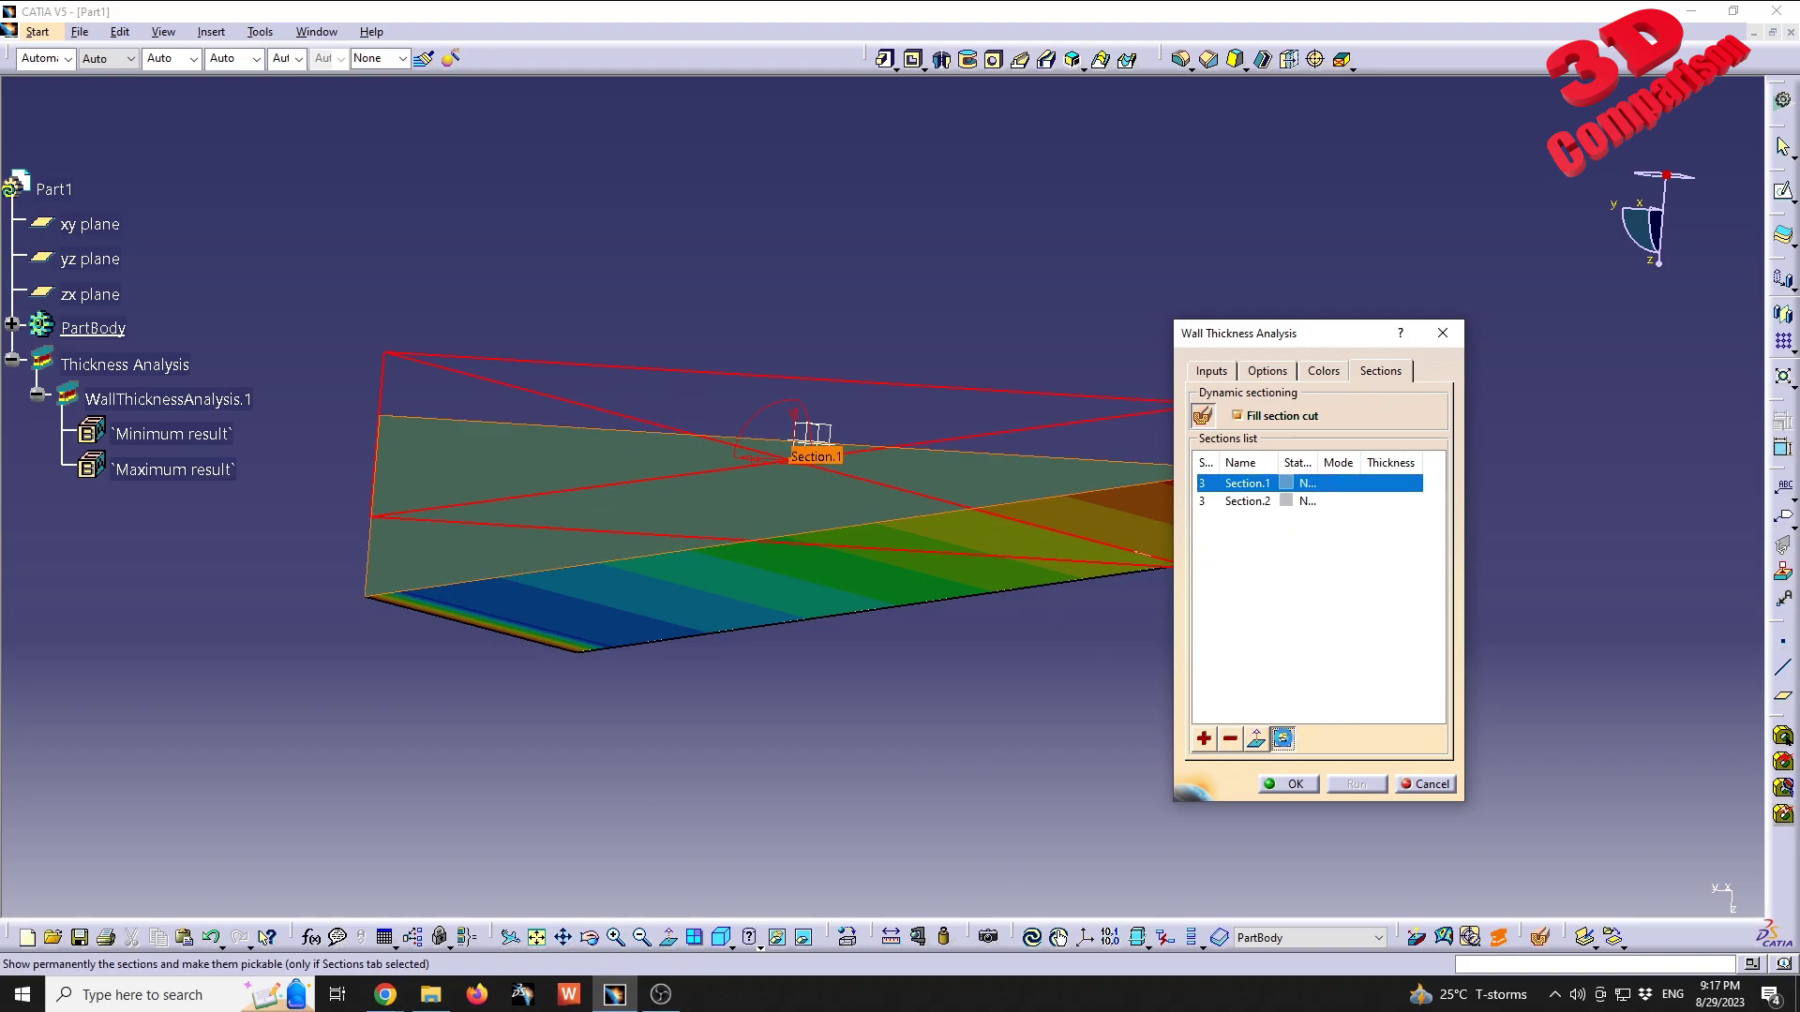
left_click(1250, 503)
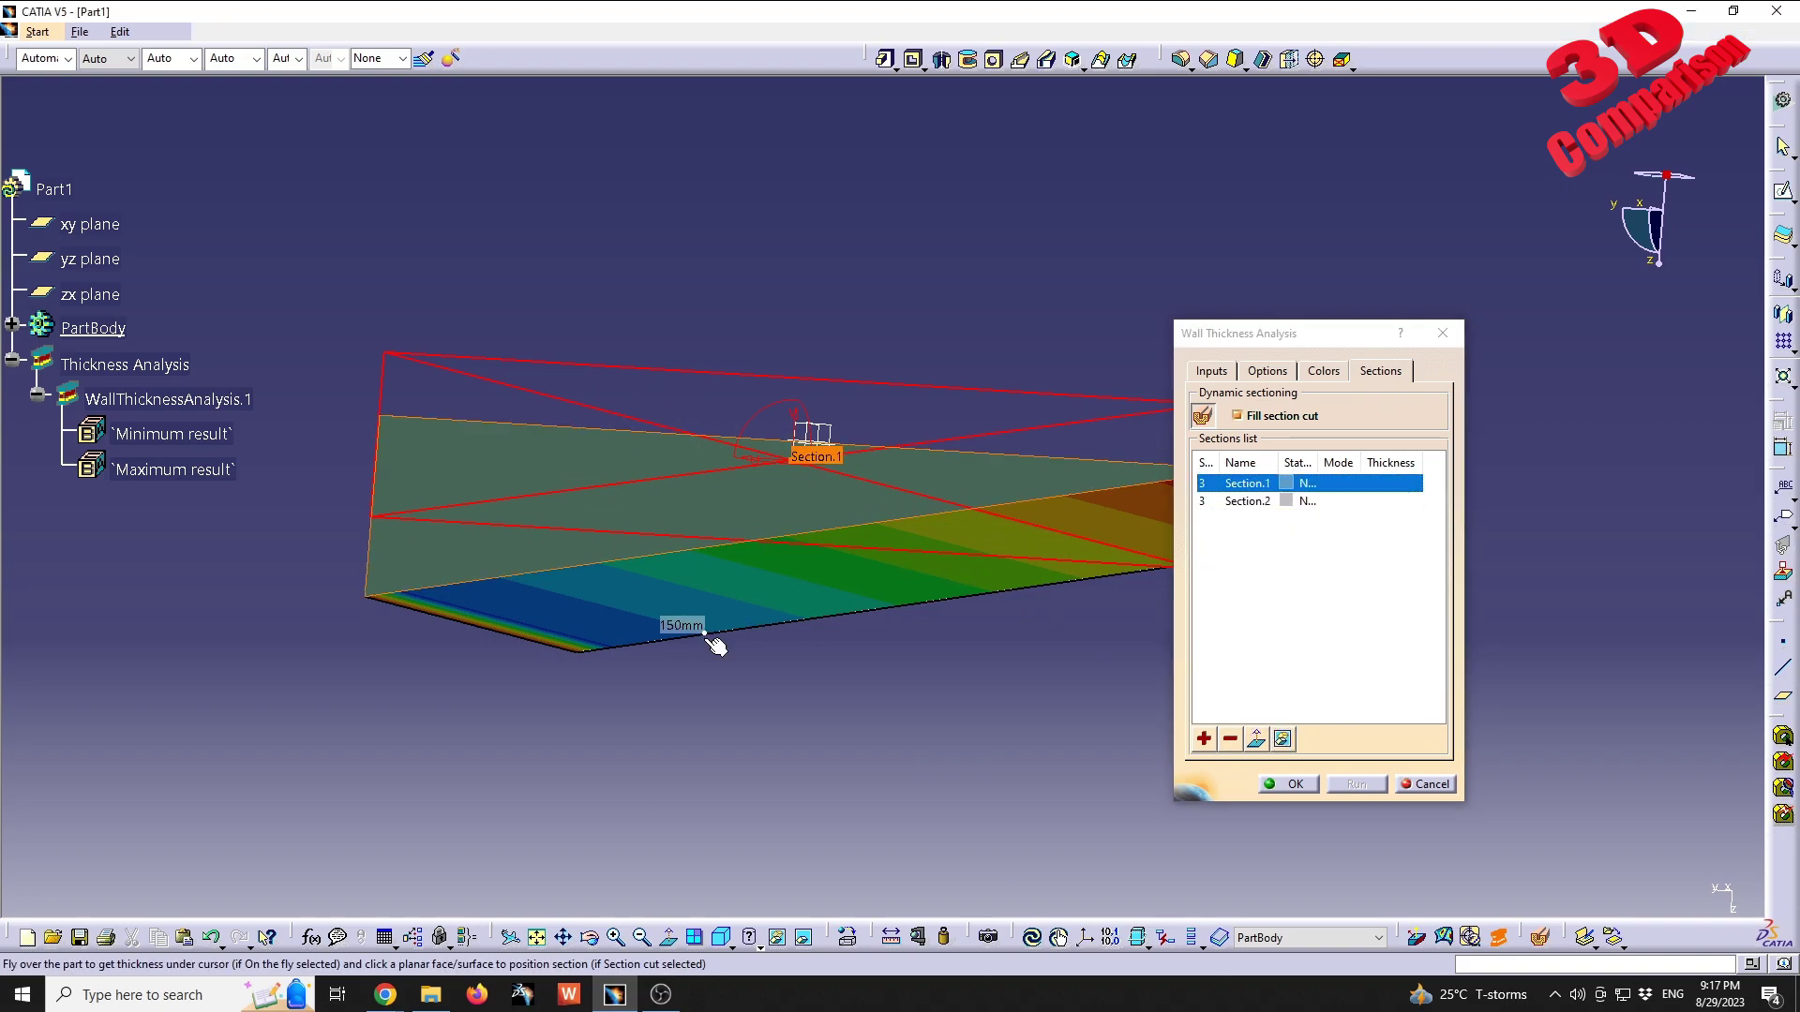
mouse_move(712, 637)
middle_mouse_down()
mouse_move(592, 601)
mouse_move(1076, 675)
mouse_move(743, 755)
mouse_move(932, 563)
mouse_move(834, 545)
mouse_move(643, 644)
middle_mouse_up()
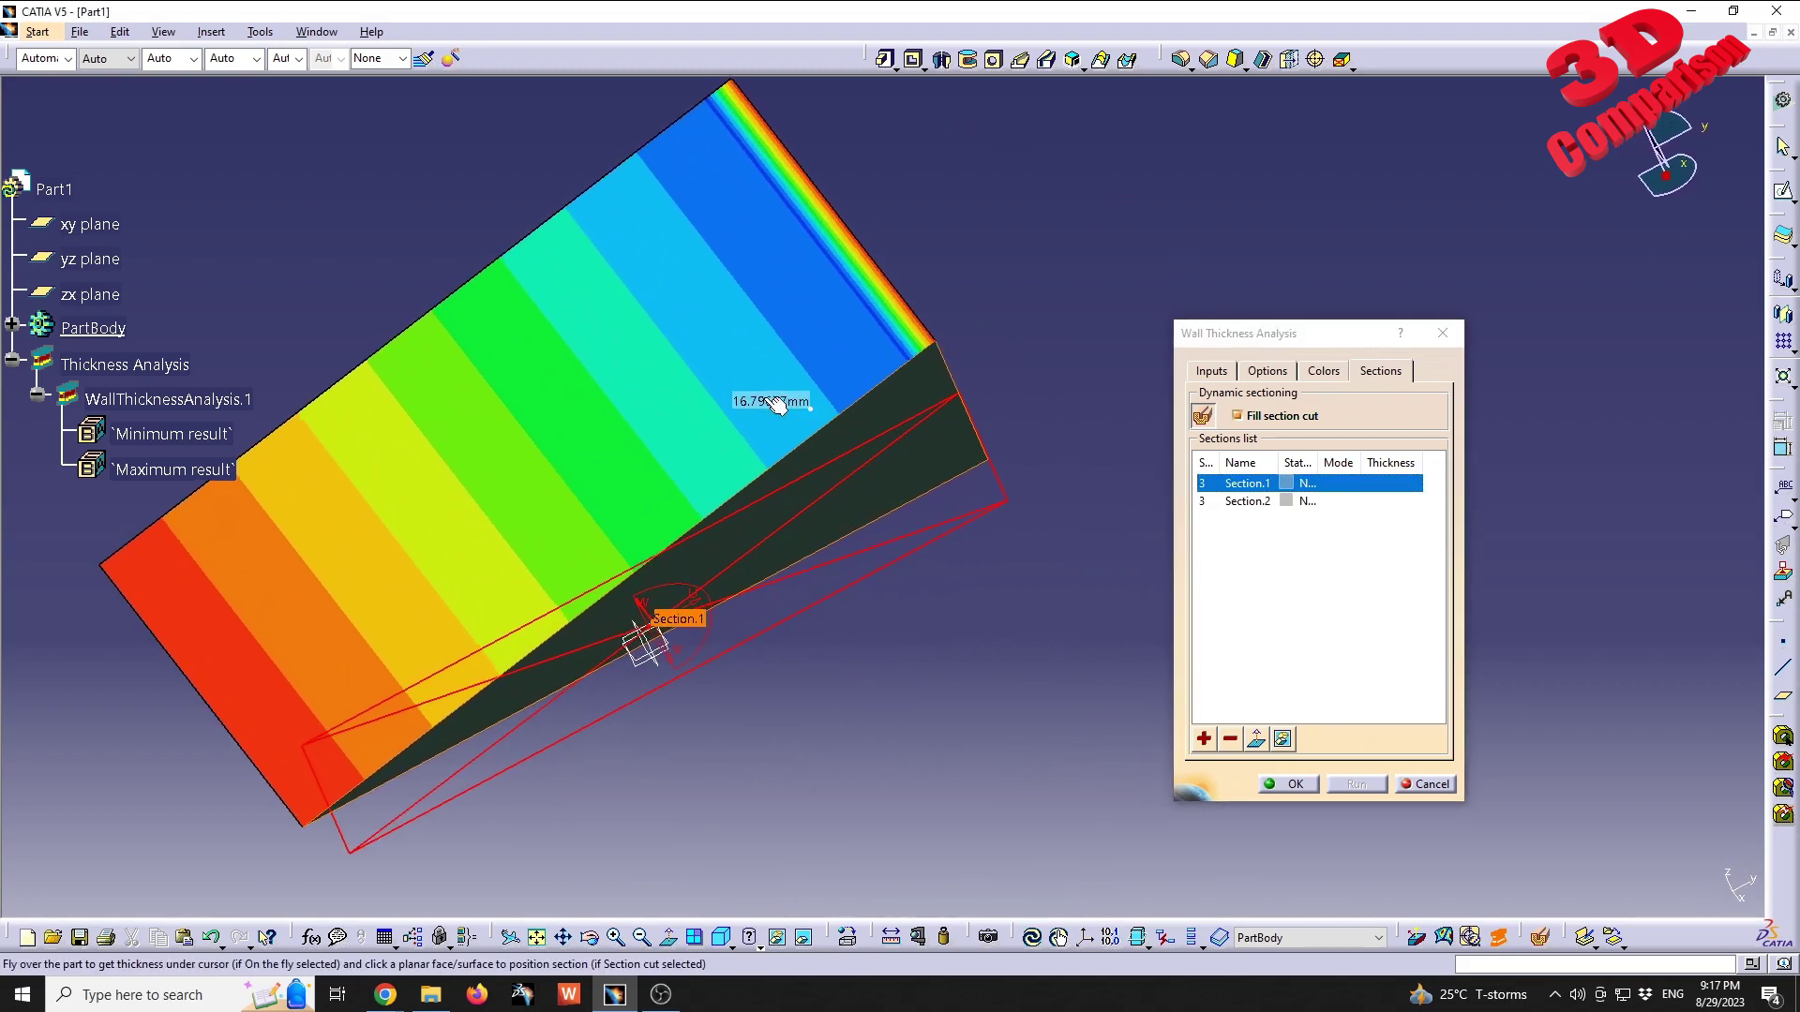
left_click(1225, 371)
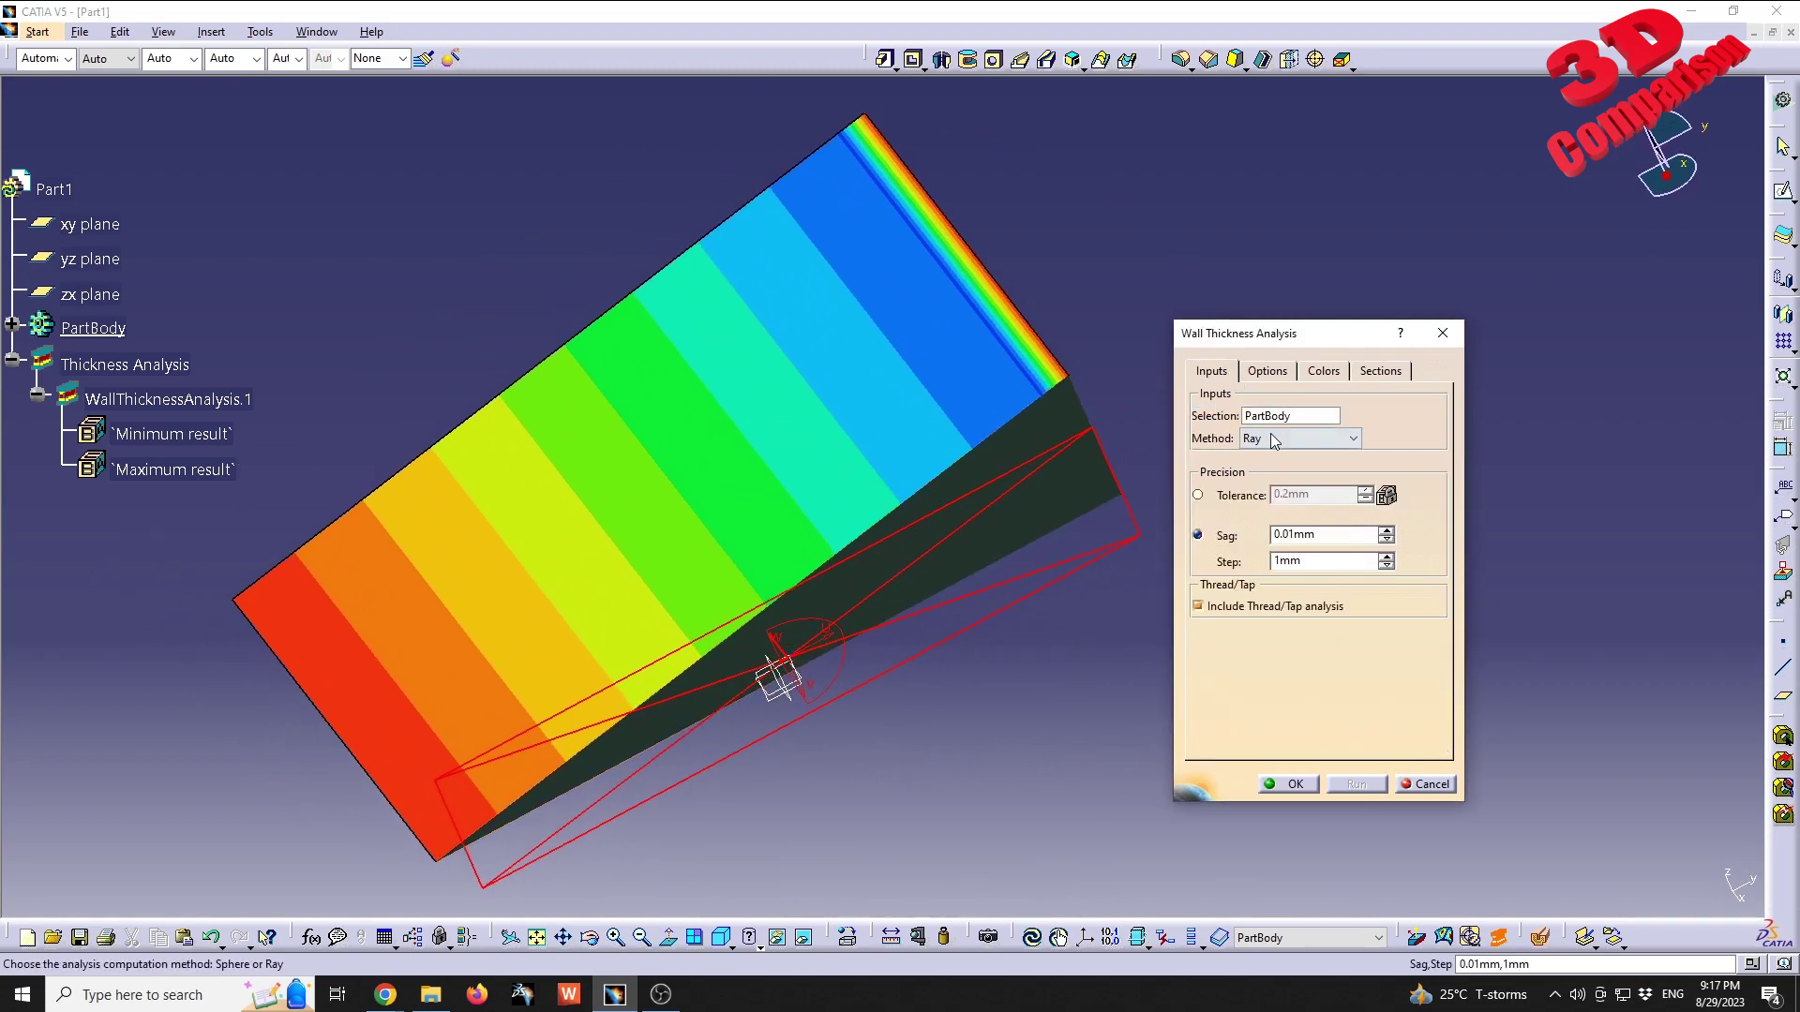
Switch the computation method to Sphere and rerun the thickness analysis on the wedge.
left_click(1298, 438)
left_click(1282, 457)
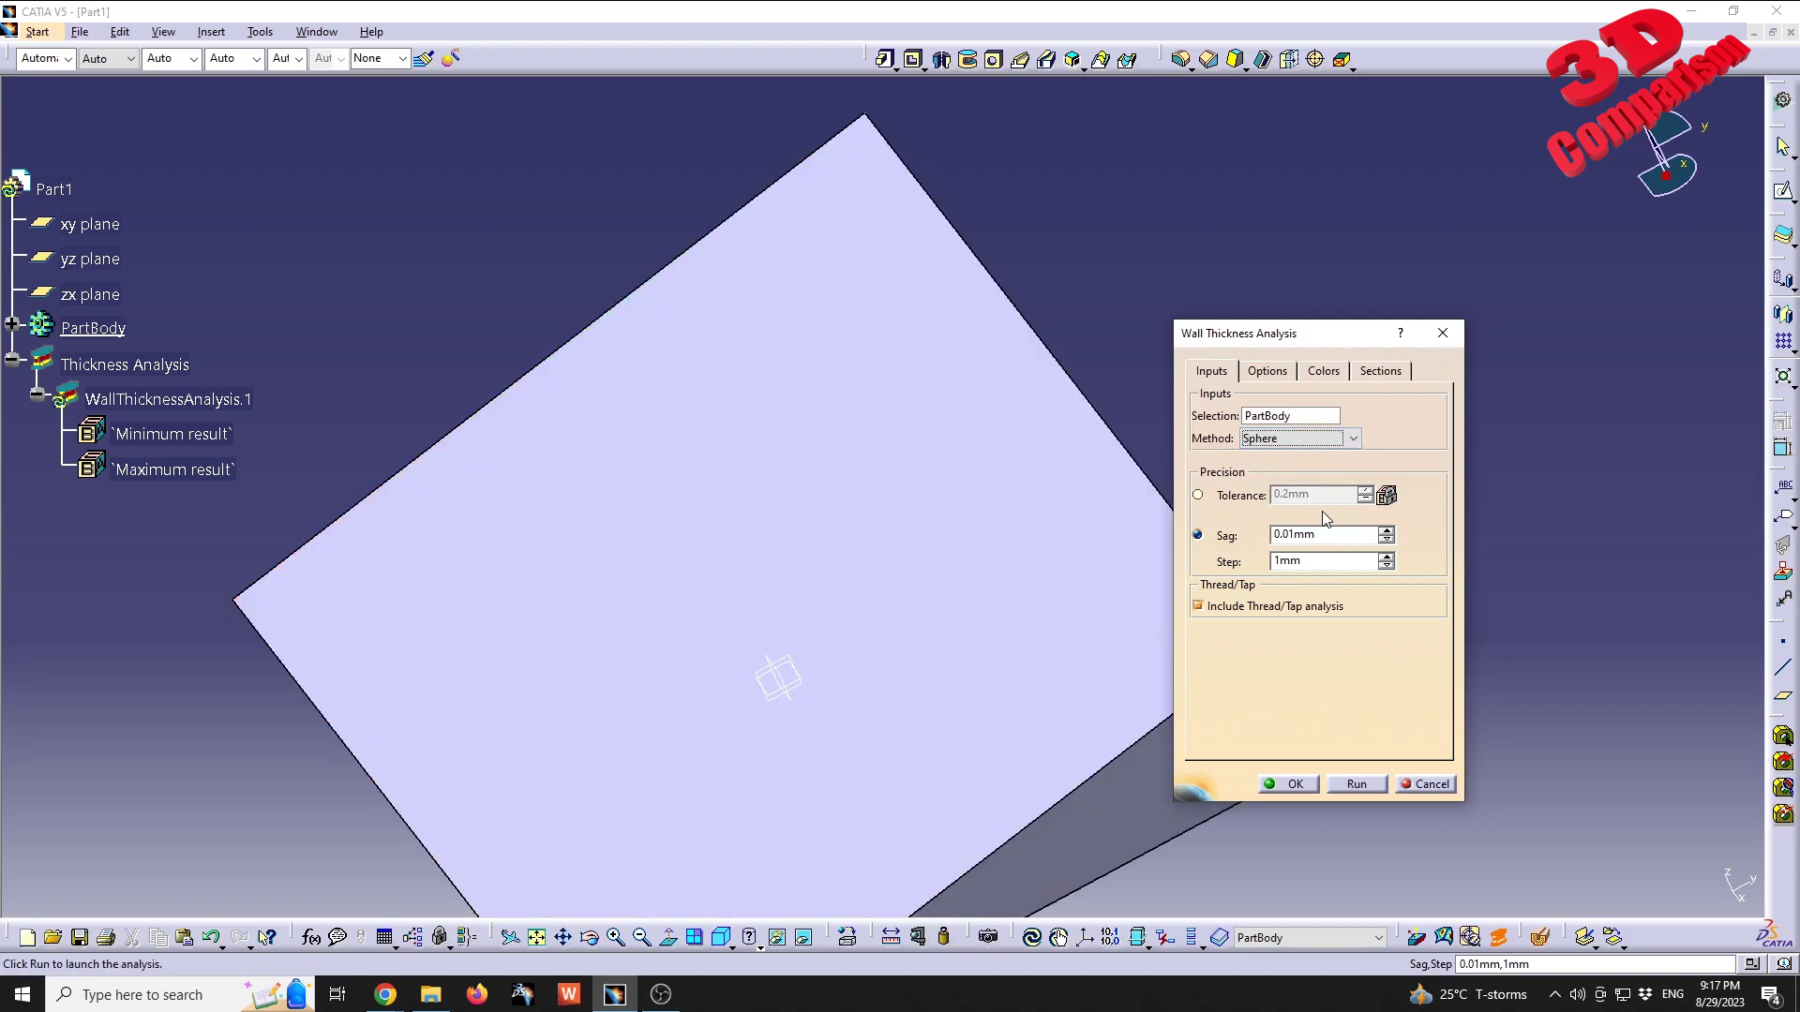
mouse_move(1025, 546)
middle_mouse_down()
mouse_move(928, 475)
mouse_move(790, 643)
mouse_move(759, 567)
middle_mouse_up()
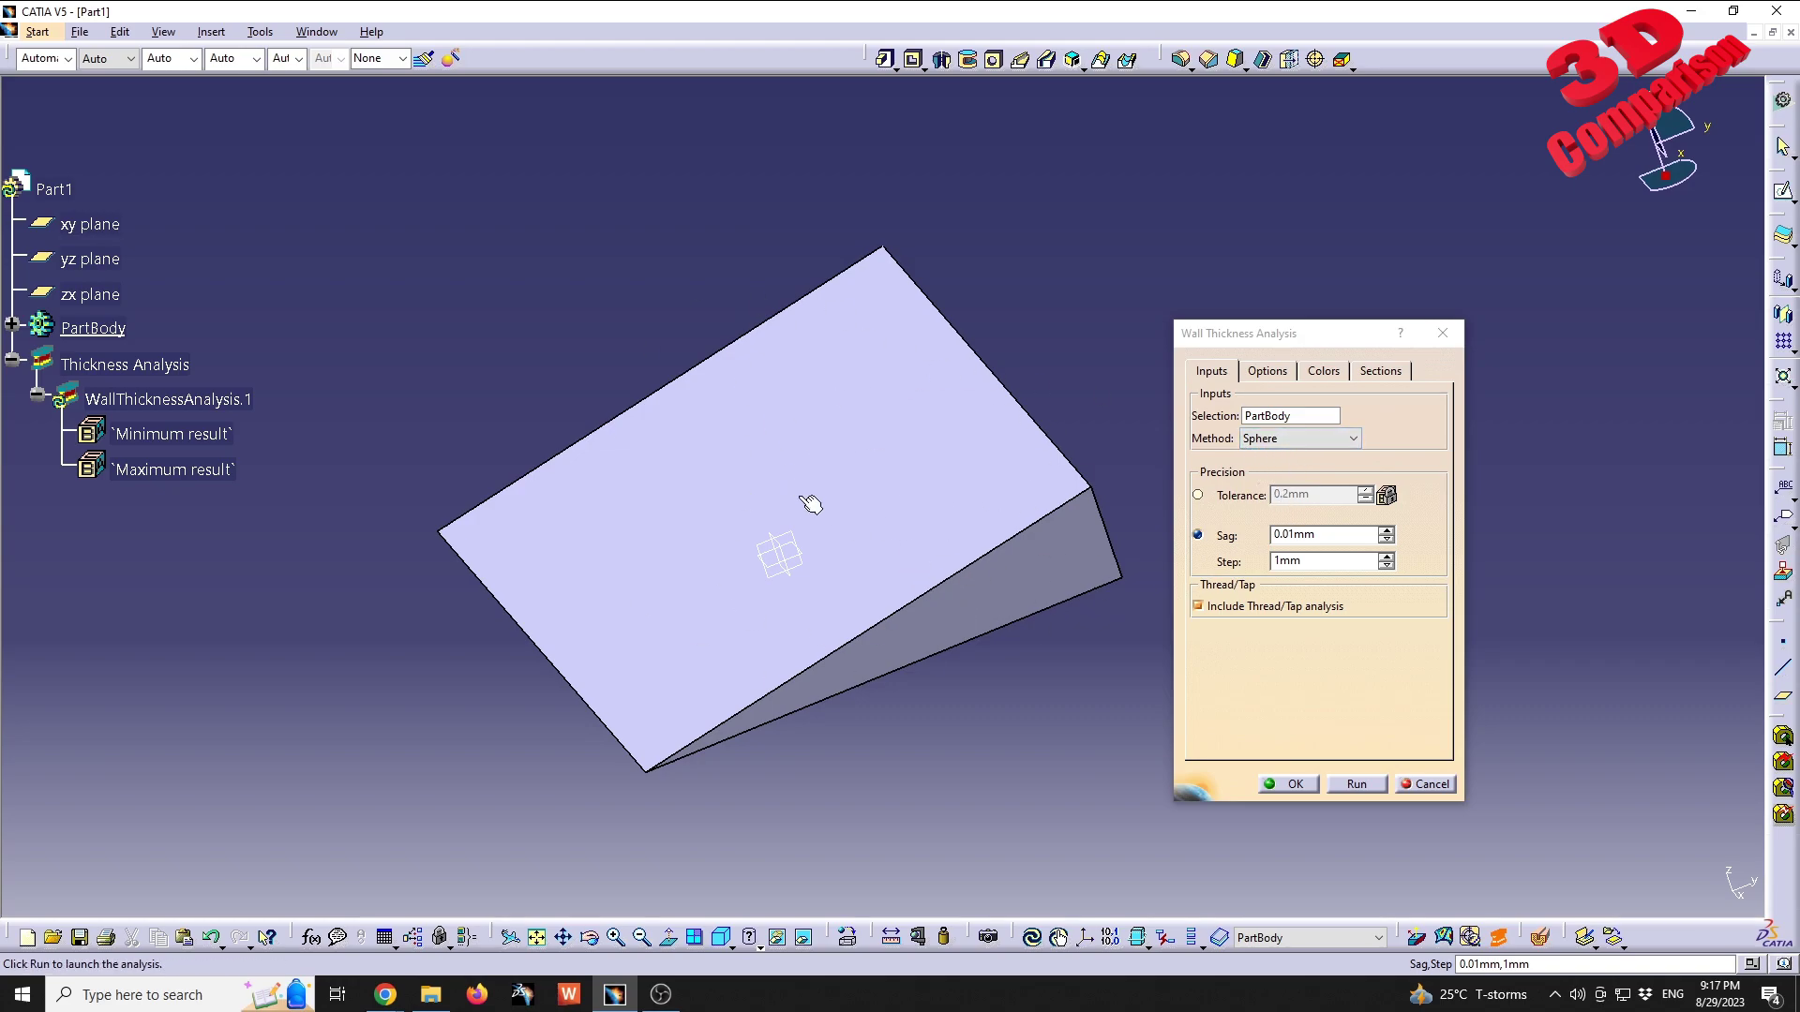
left_click(1363, 788)
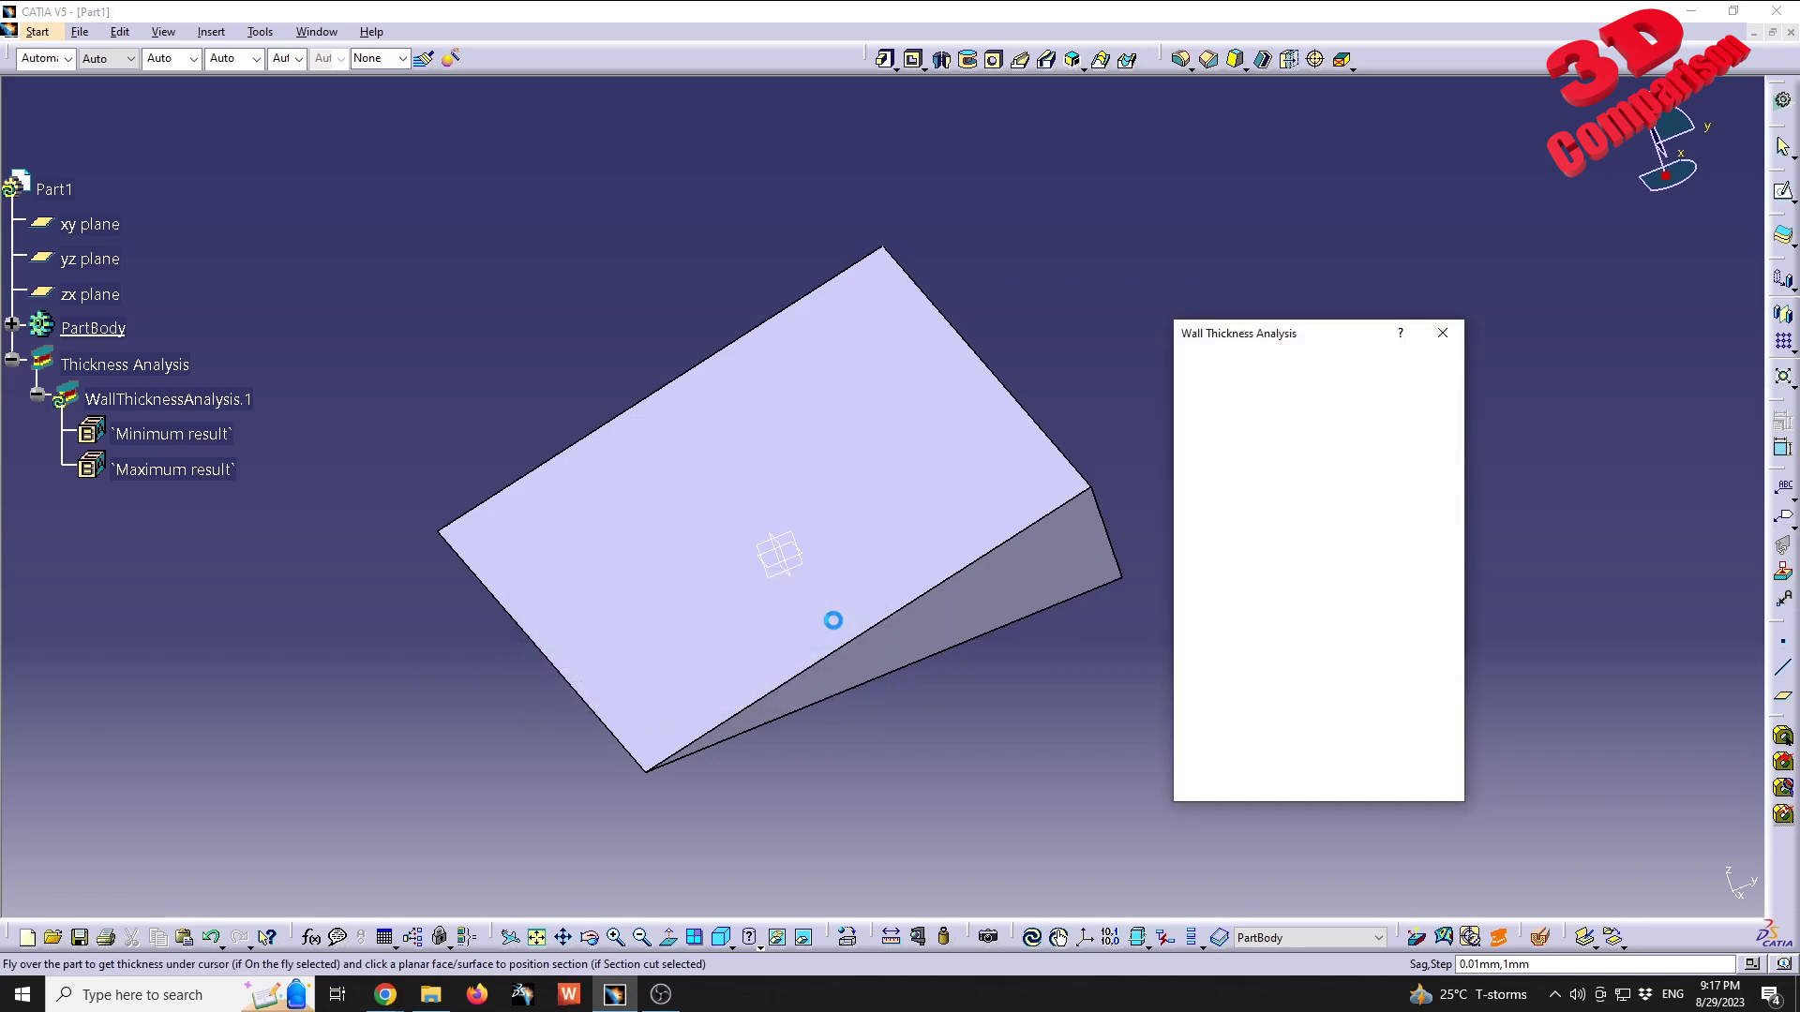
mouse_move(937, 582)
middle_mouse_down()
mouse_move(850, 611)
mouse_move(826, 656)
mouse_move(797, 638)
middle_mouse_up()
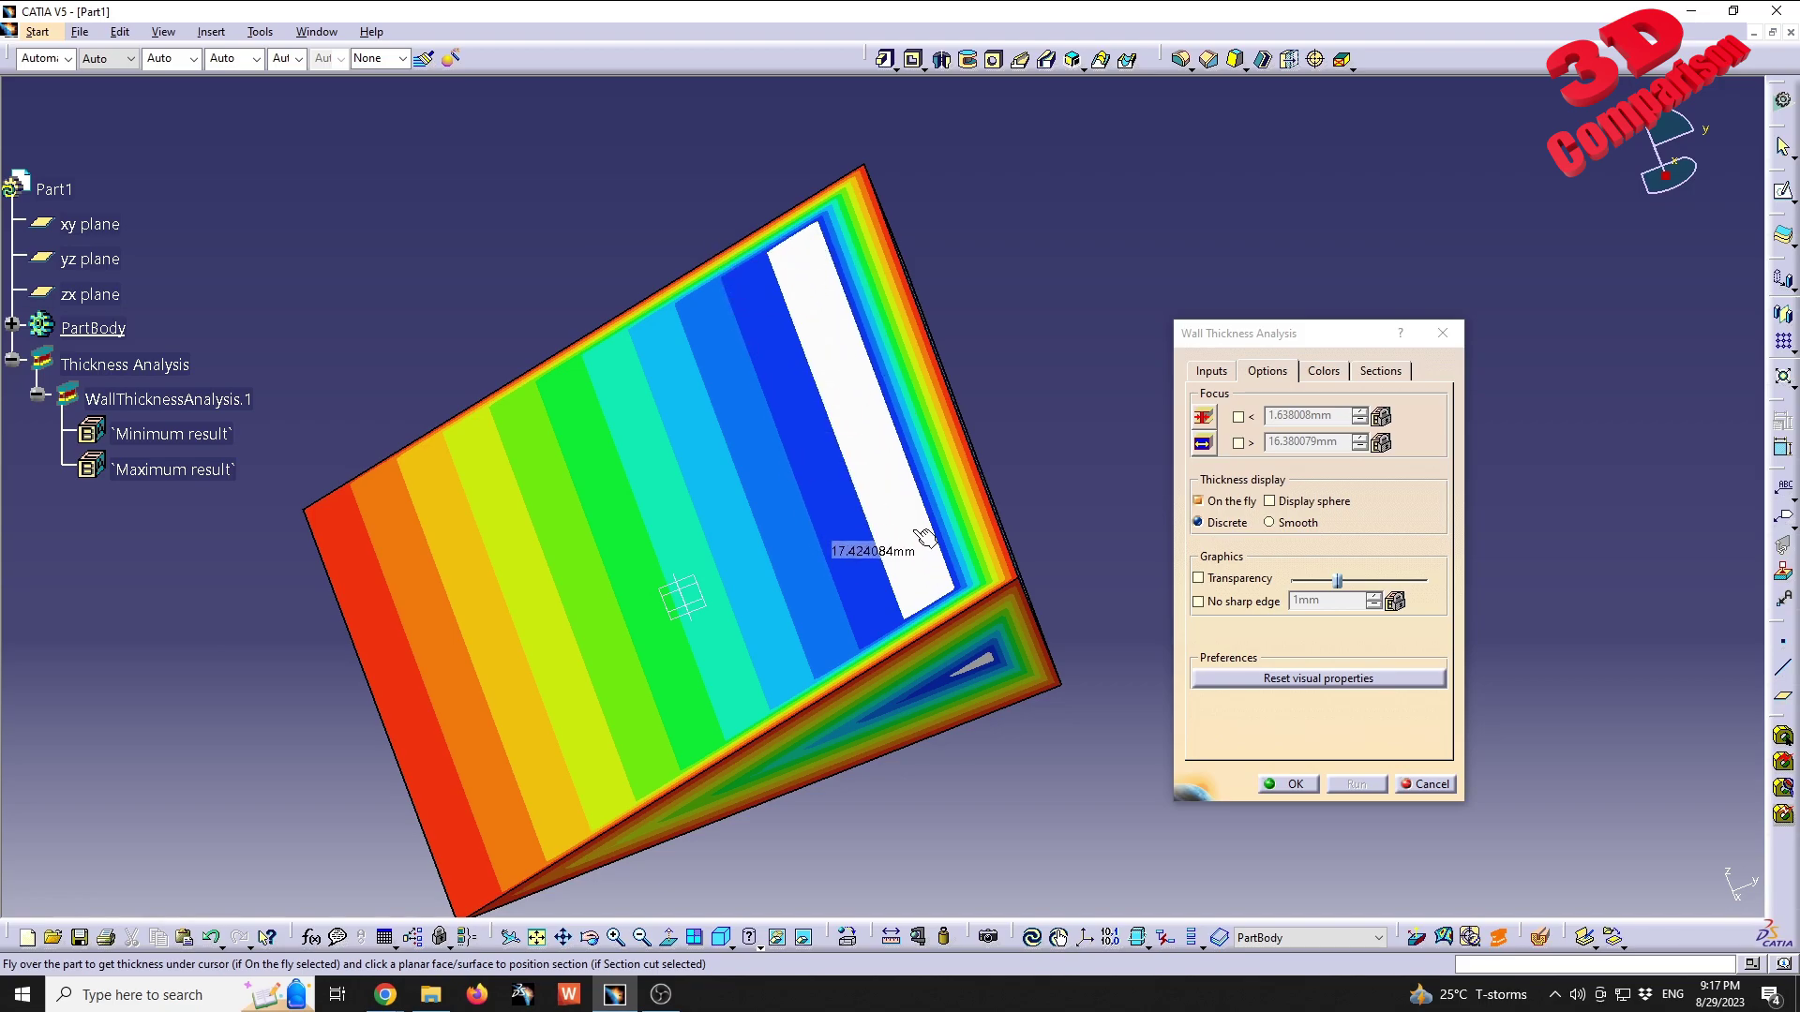
Show the ten colour ranges from 0 to 18.018087mm and inspect the wedge's bands.
left_click(1321, 372)
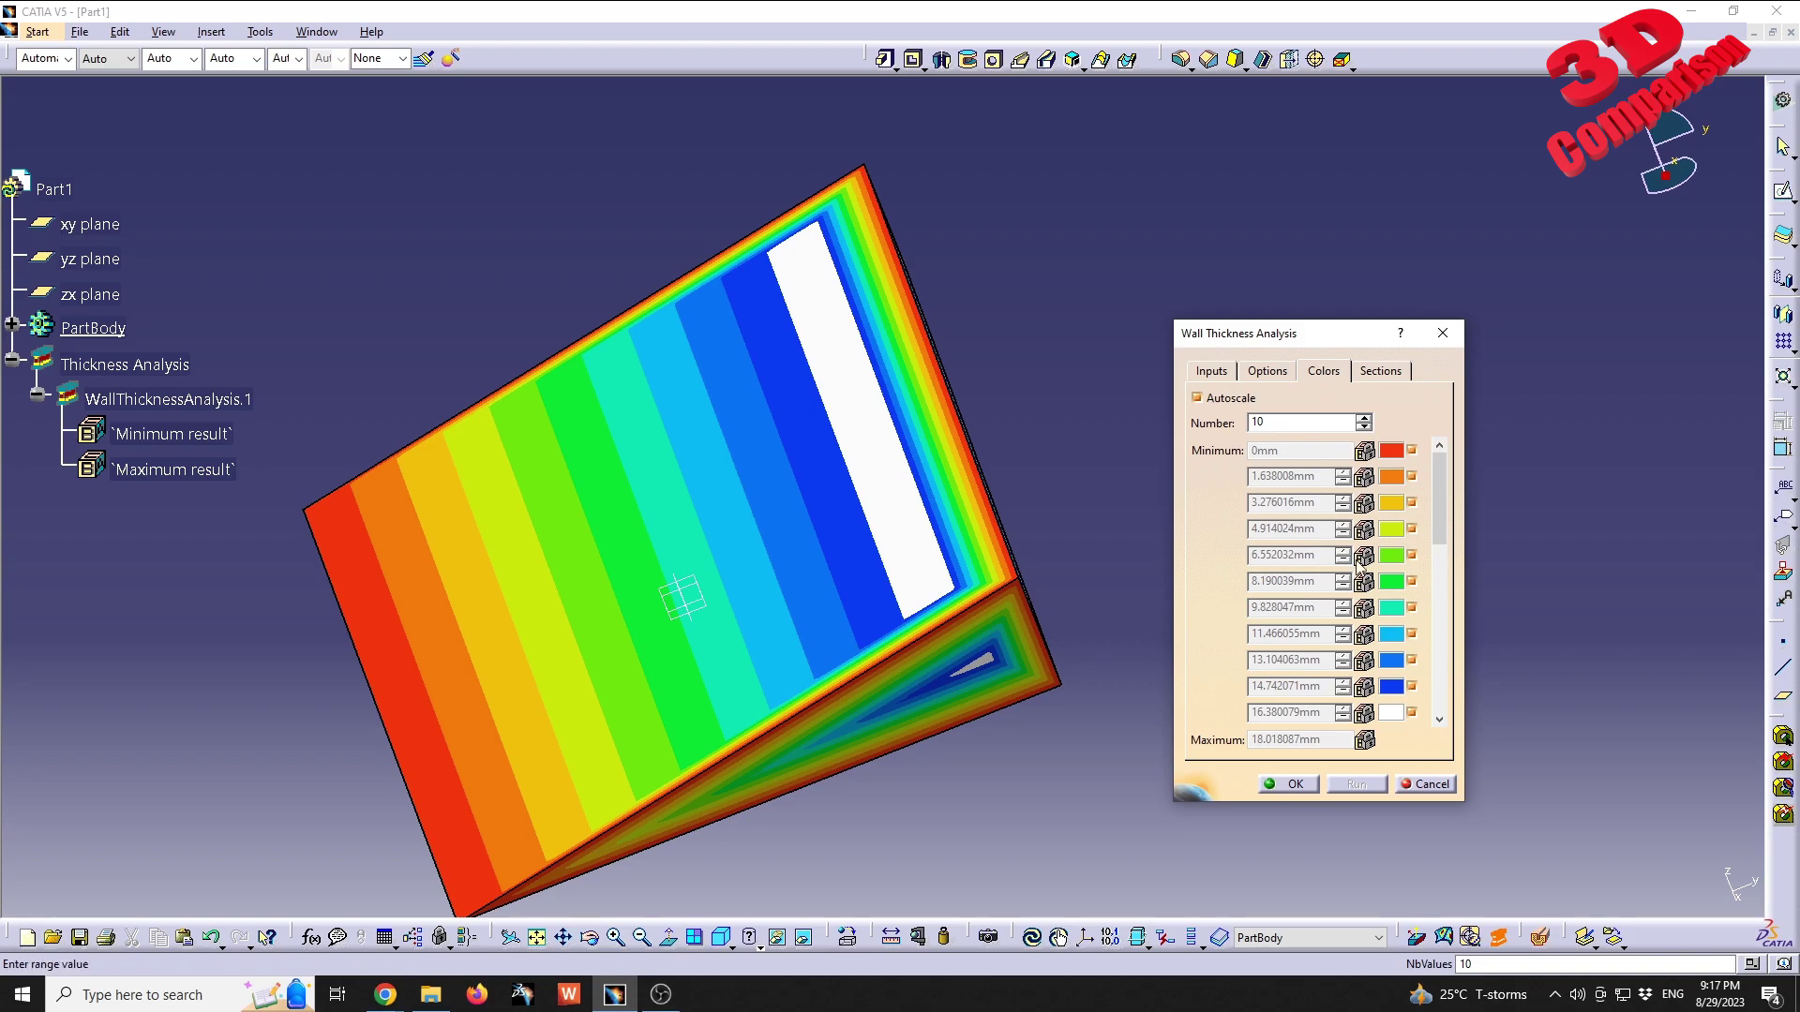
mouse_move(966, 703)
middle_mouse_down()
mouse_move(818, 536)
mouse_move(976, 622)
middle_mouse_up()
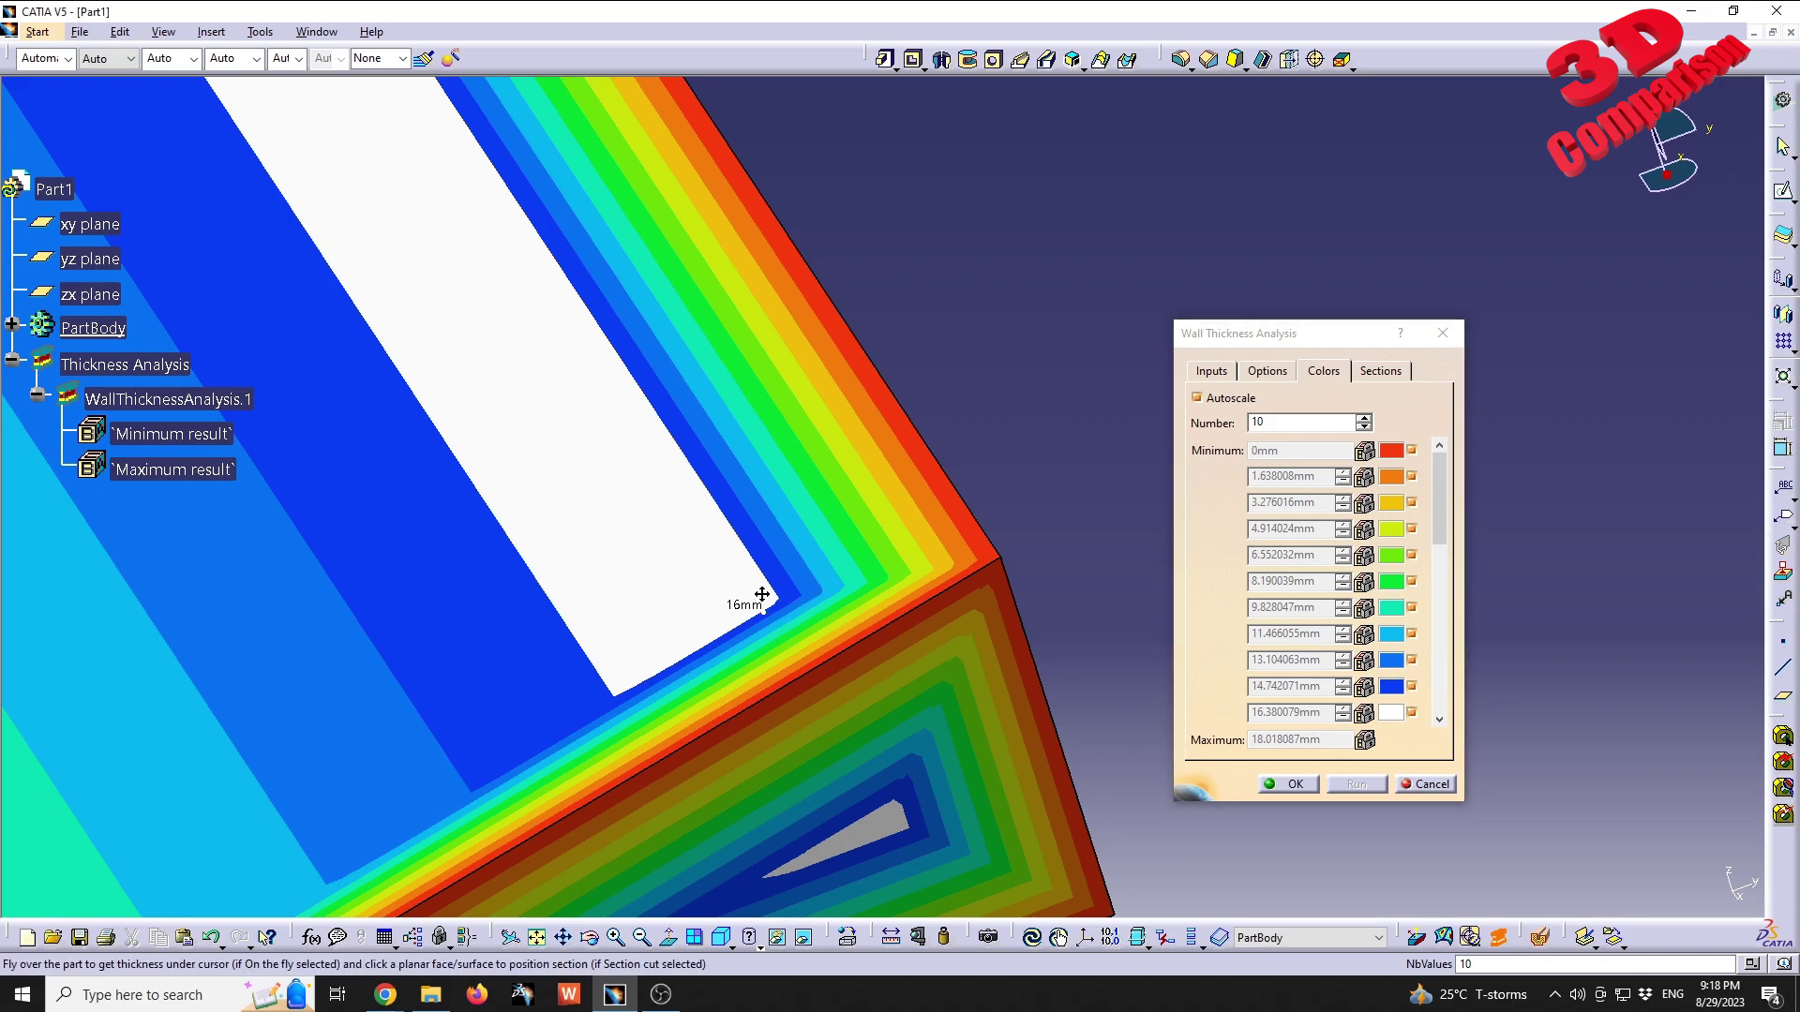
mouse_move(769, 619)
middle_mouse_down()
mouse_move(724, 533)
mouse_move(804, 544)
middle_mouse_up()
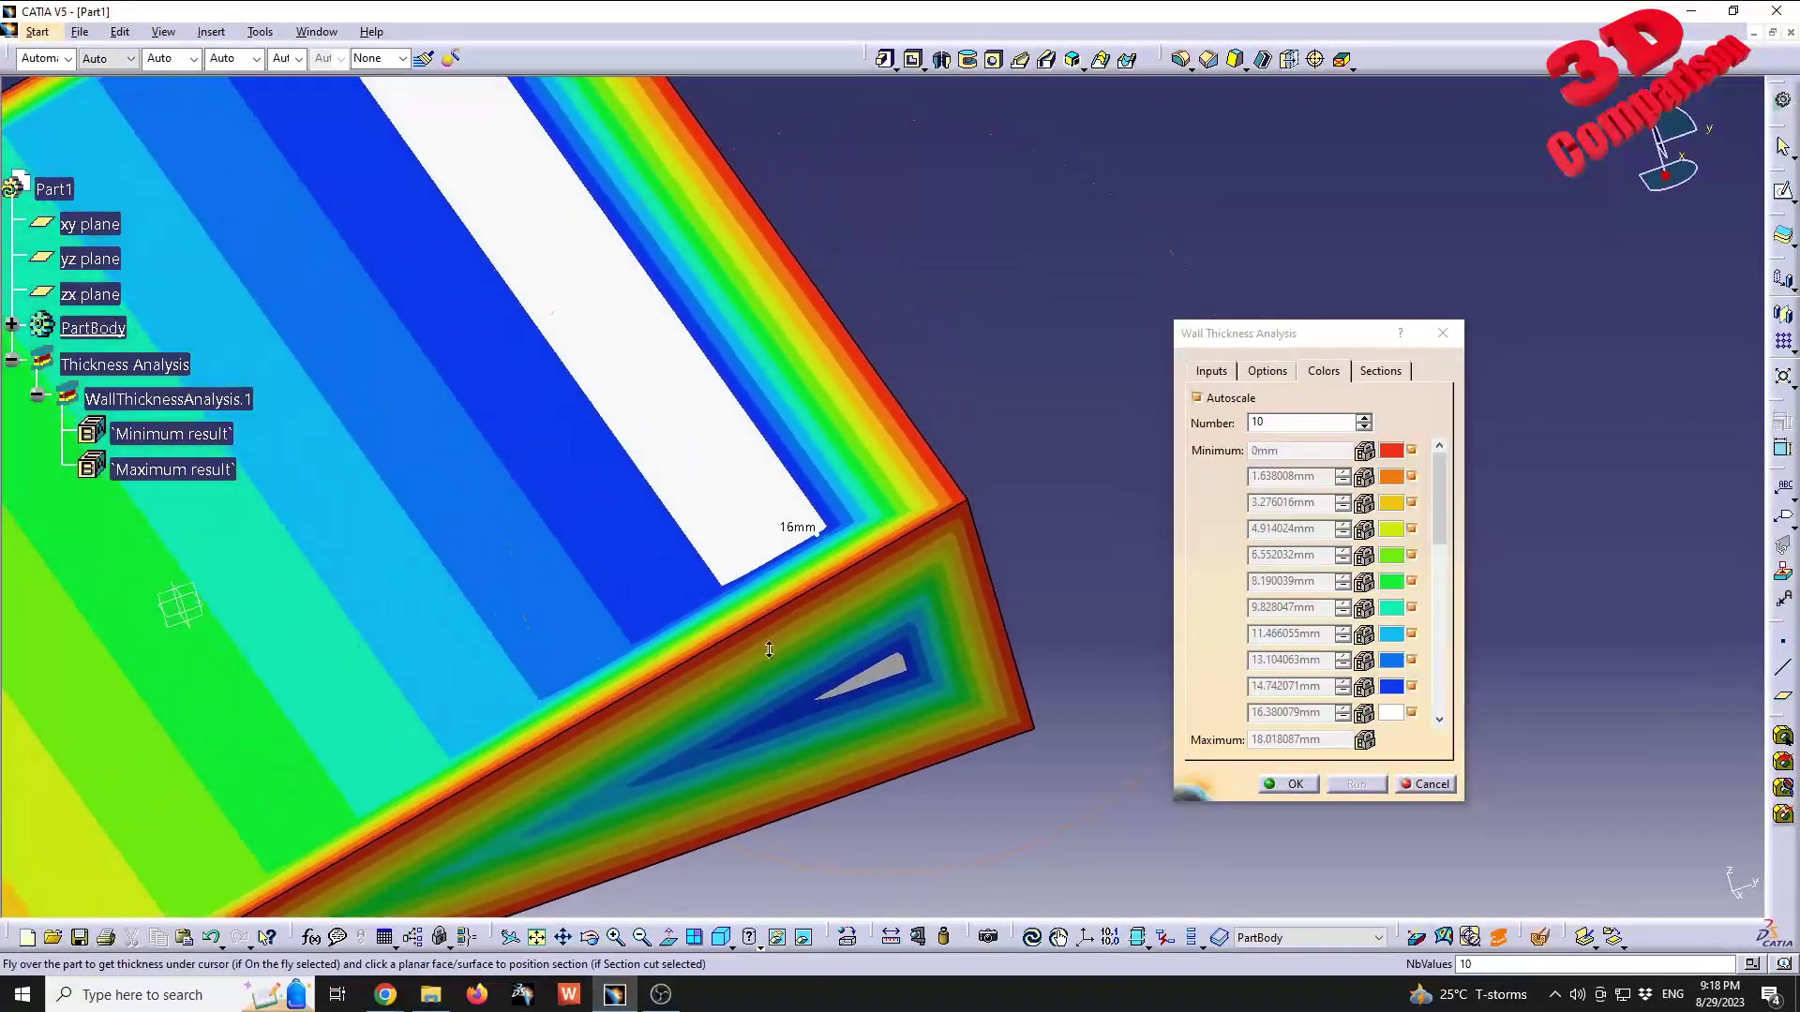
left_click(1245, 420)
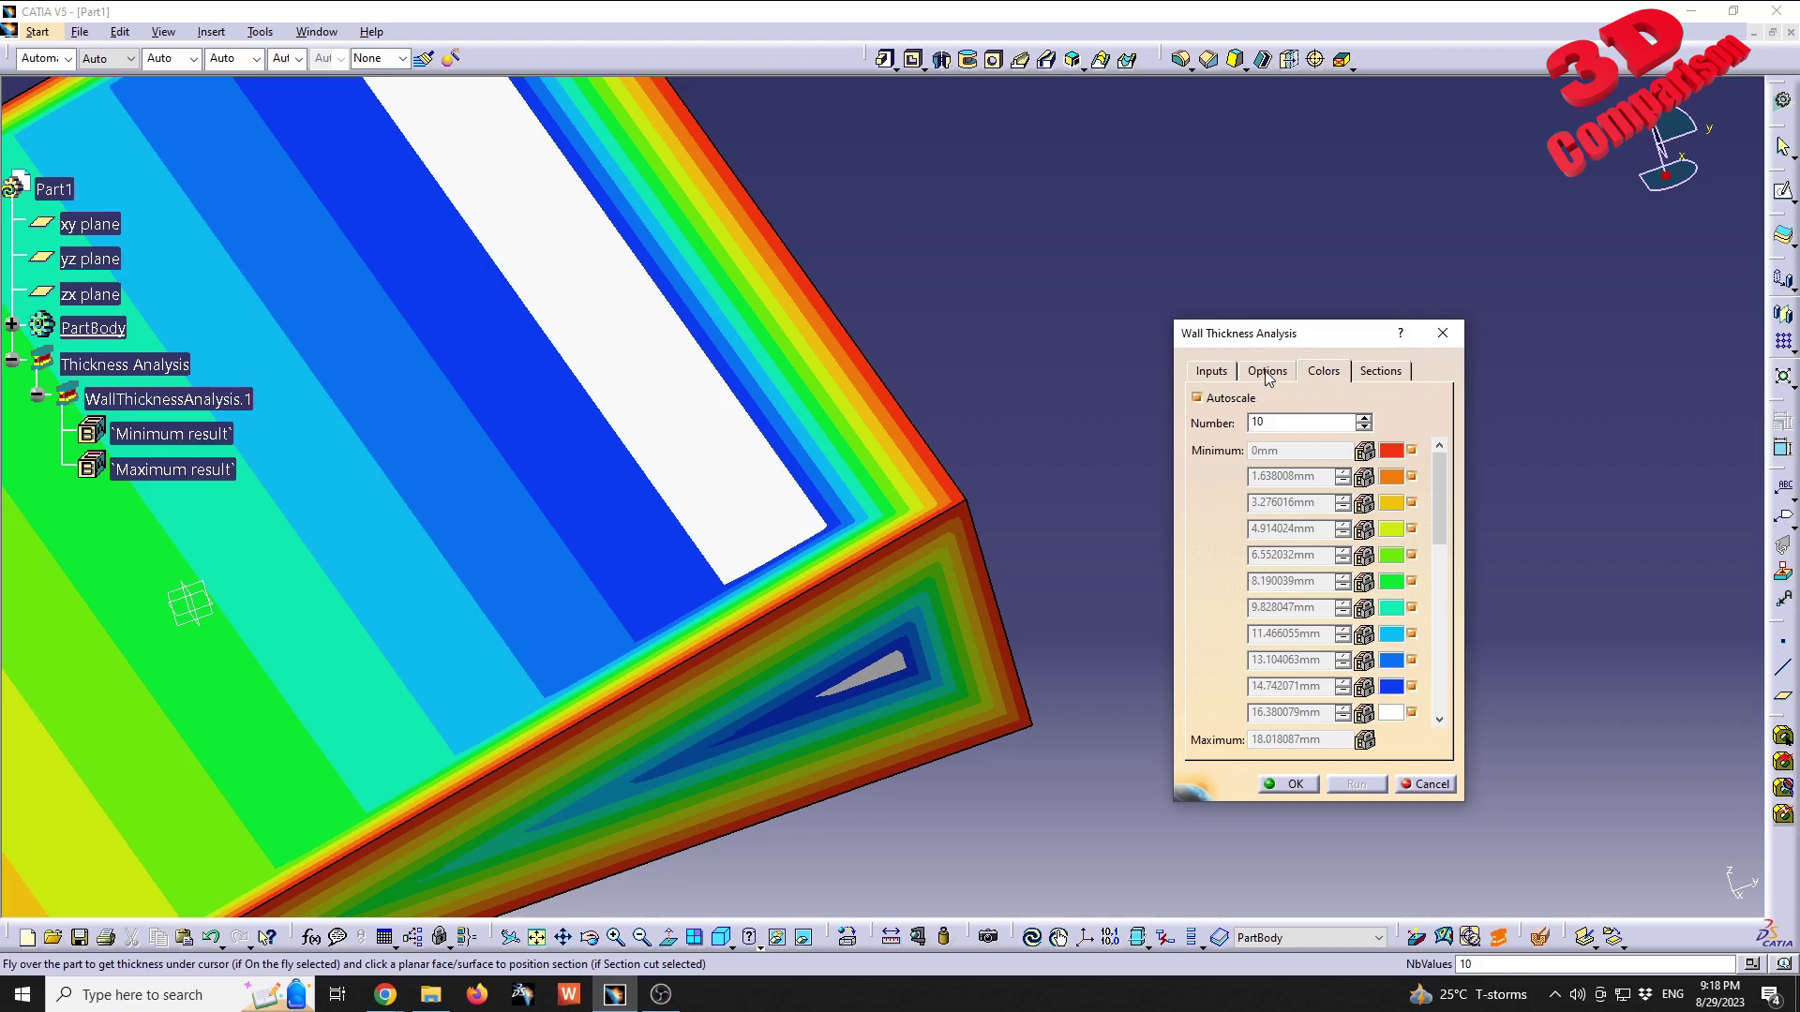
Enable Display sphere and probe wall thicknesses from about 1.64mm to 16.39mm.
left_click(1267, 375)
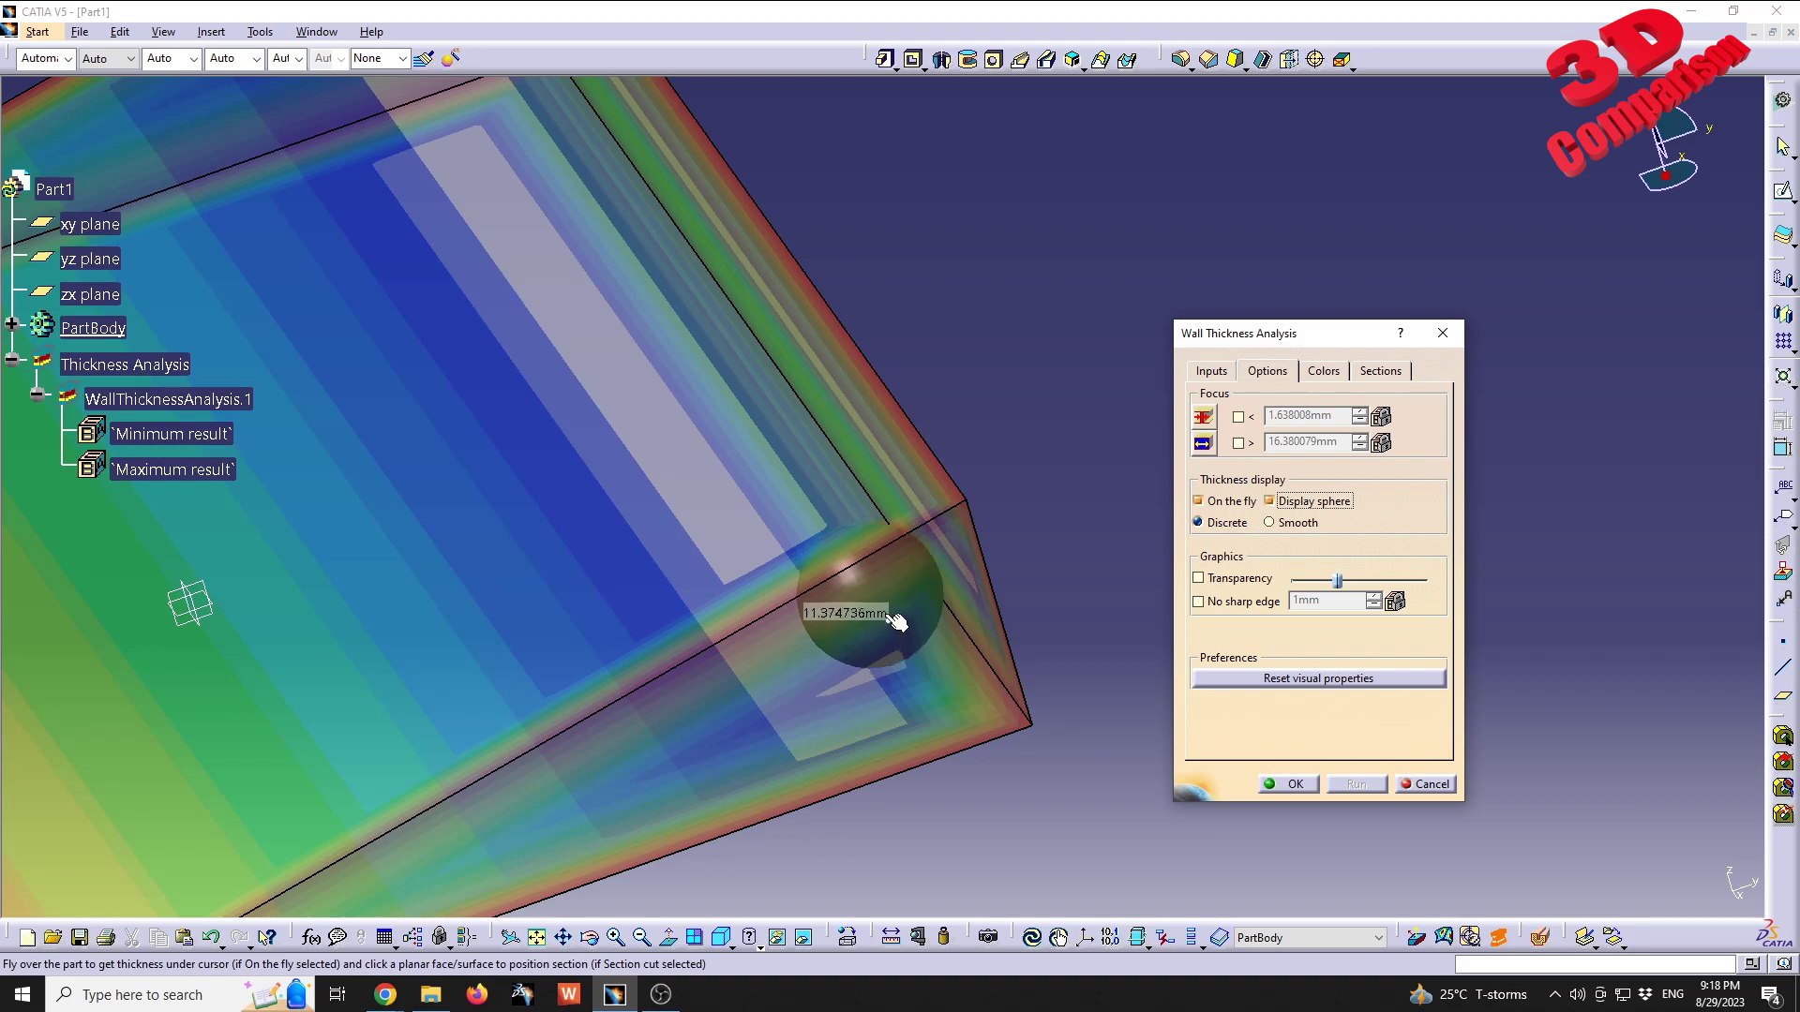
middle_click_drag(888, 725, 420, 559)
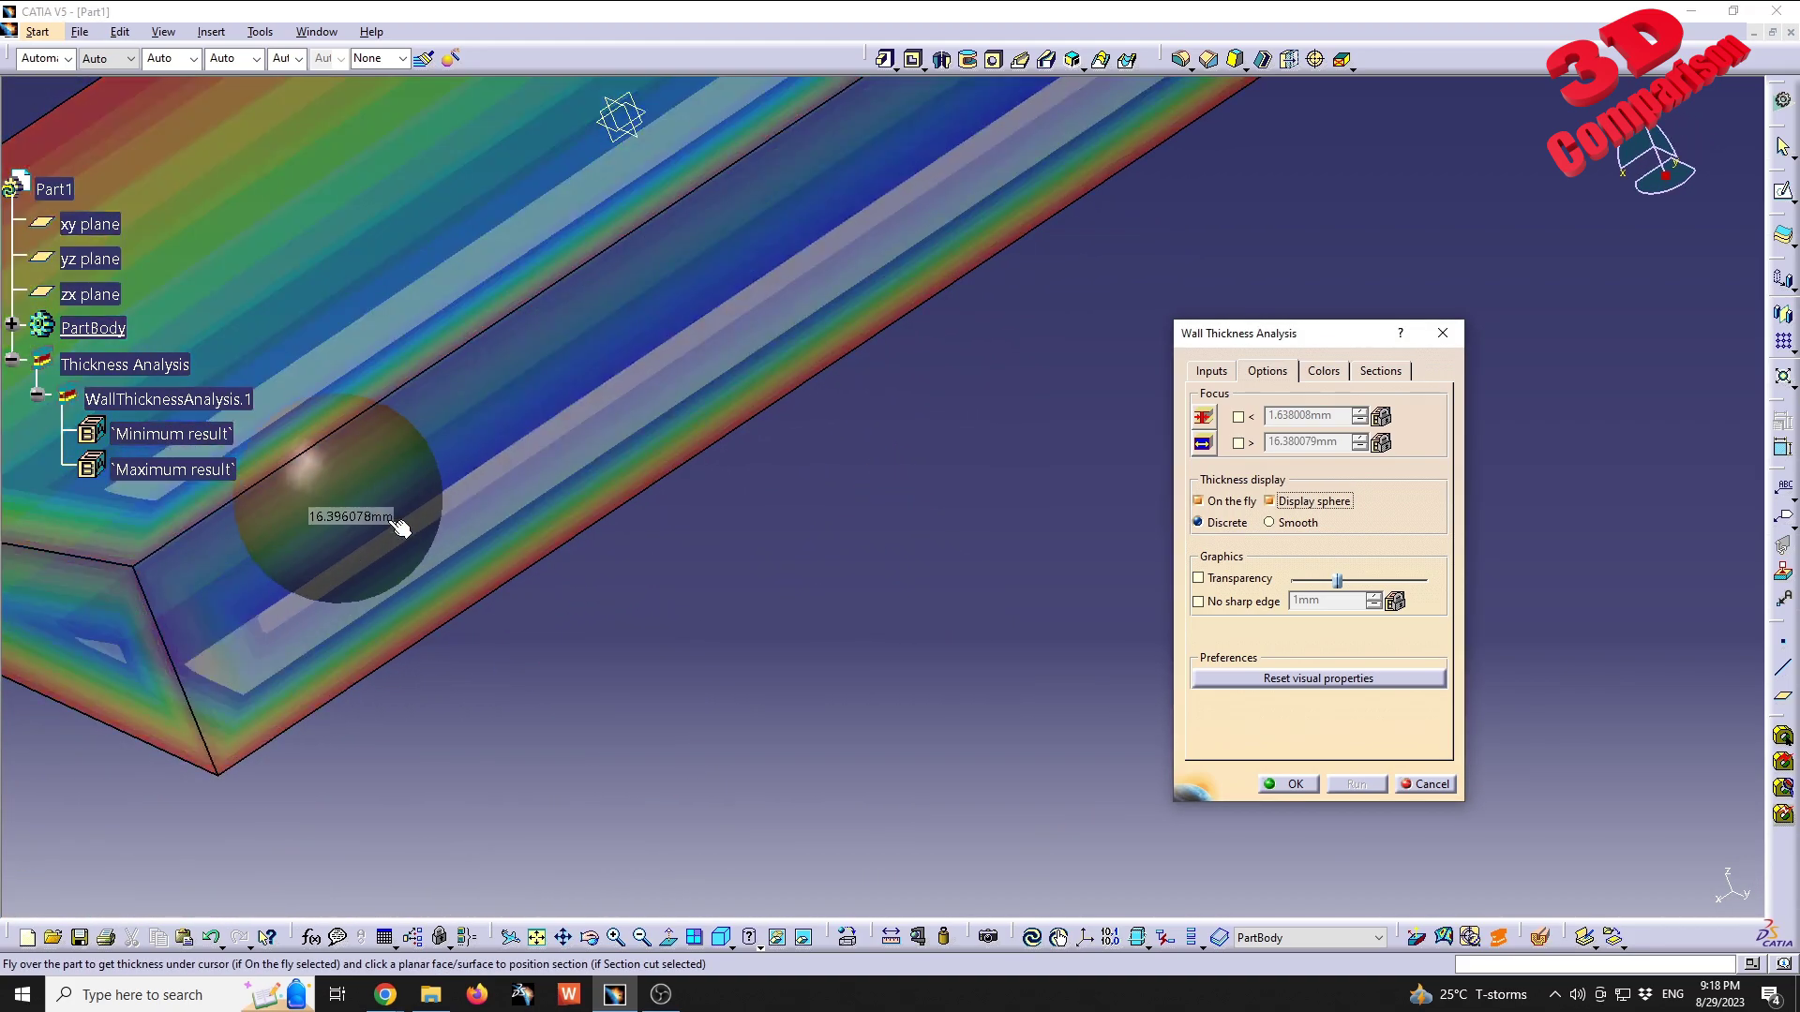
mouse_move(402, 522)
middle_mouse_down()
mouse_move(557, 646)
mouse_move(736, 549)
middle_mouse_up()
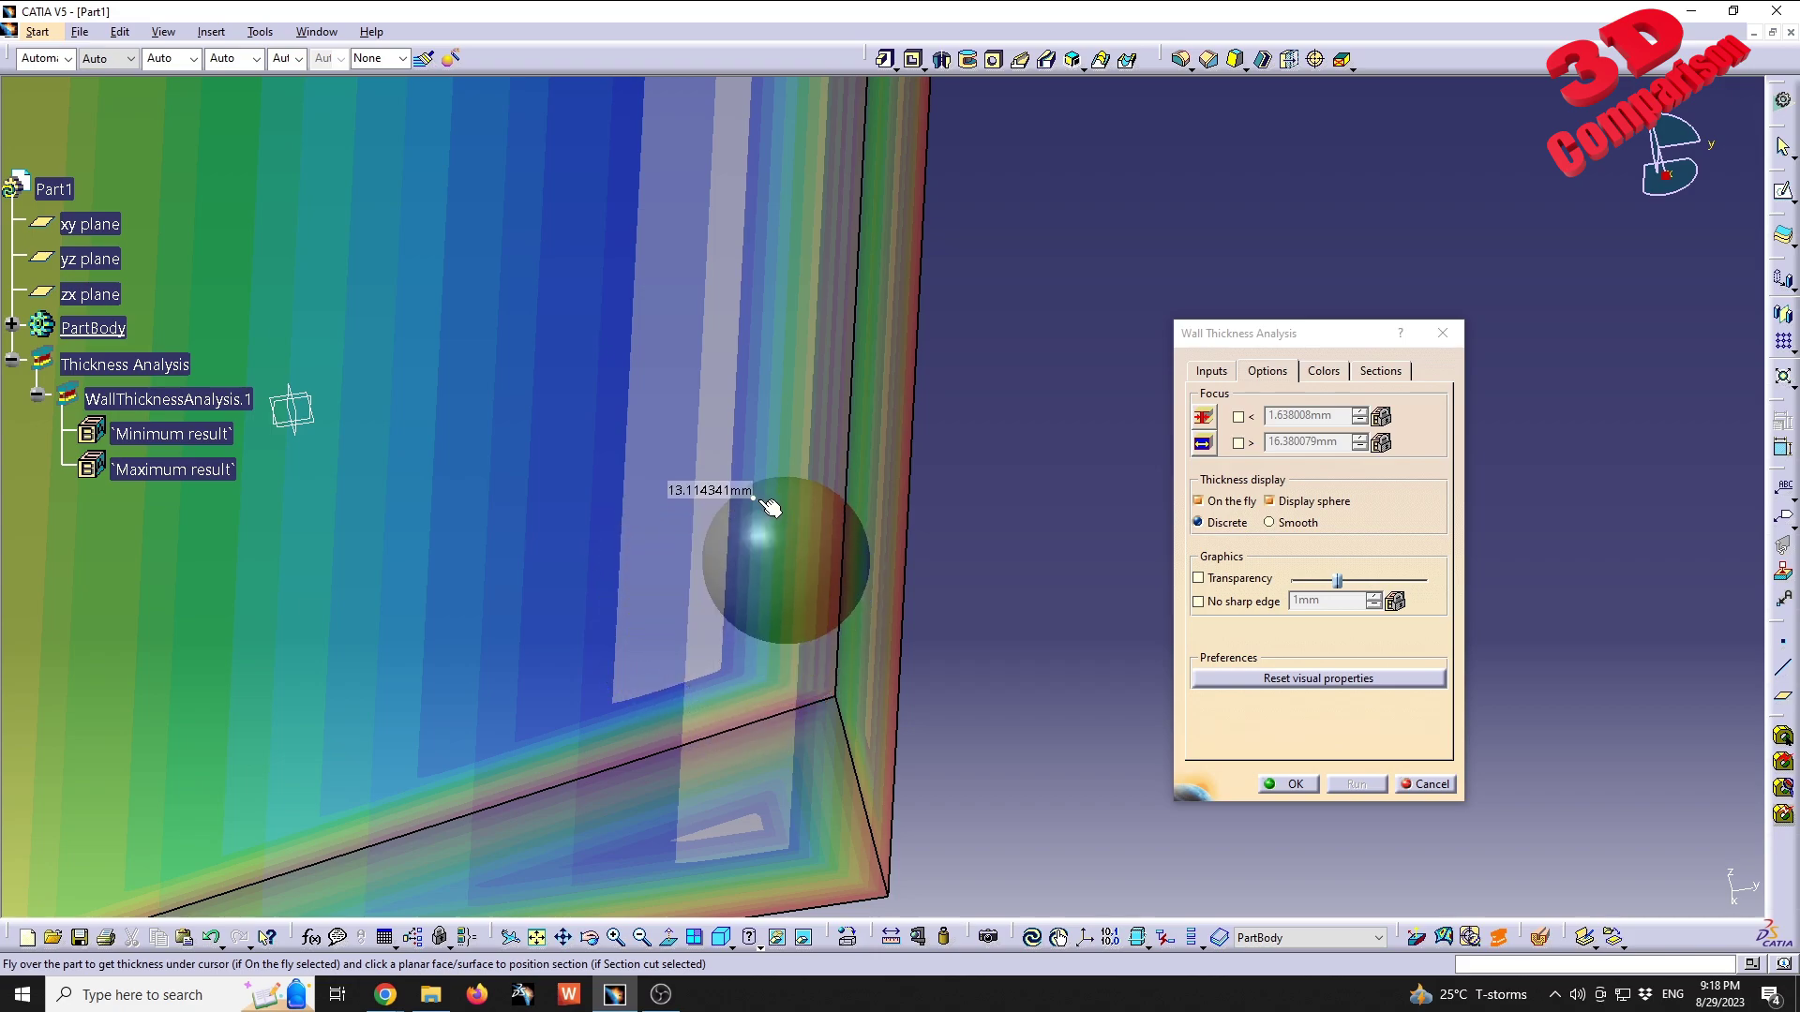
mouse_move(818, 474)
middle_mouse_down()
mouse_move(839, 410)
mouse_move(833, 494)
middle_mouse_up()
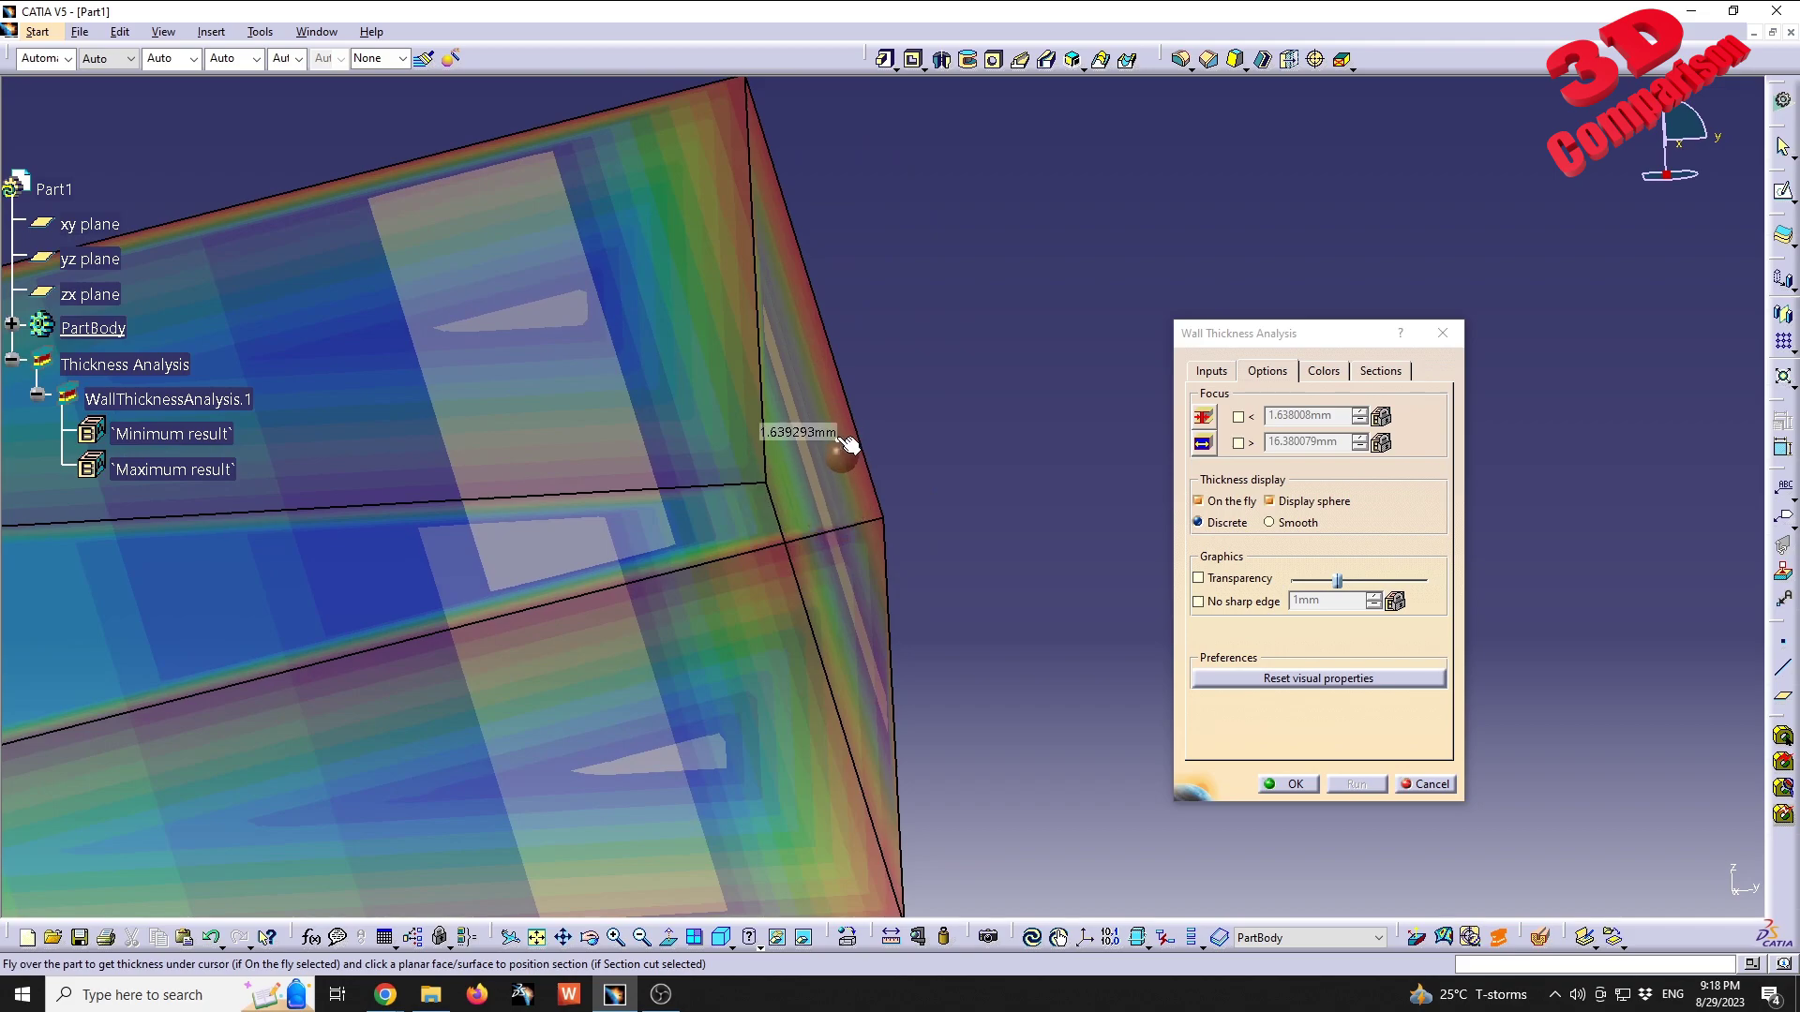
middle_click_drag(855, 426, 819, 428, "ctrl")
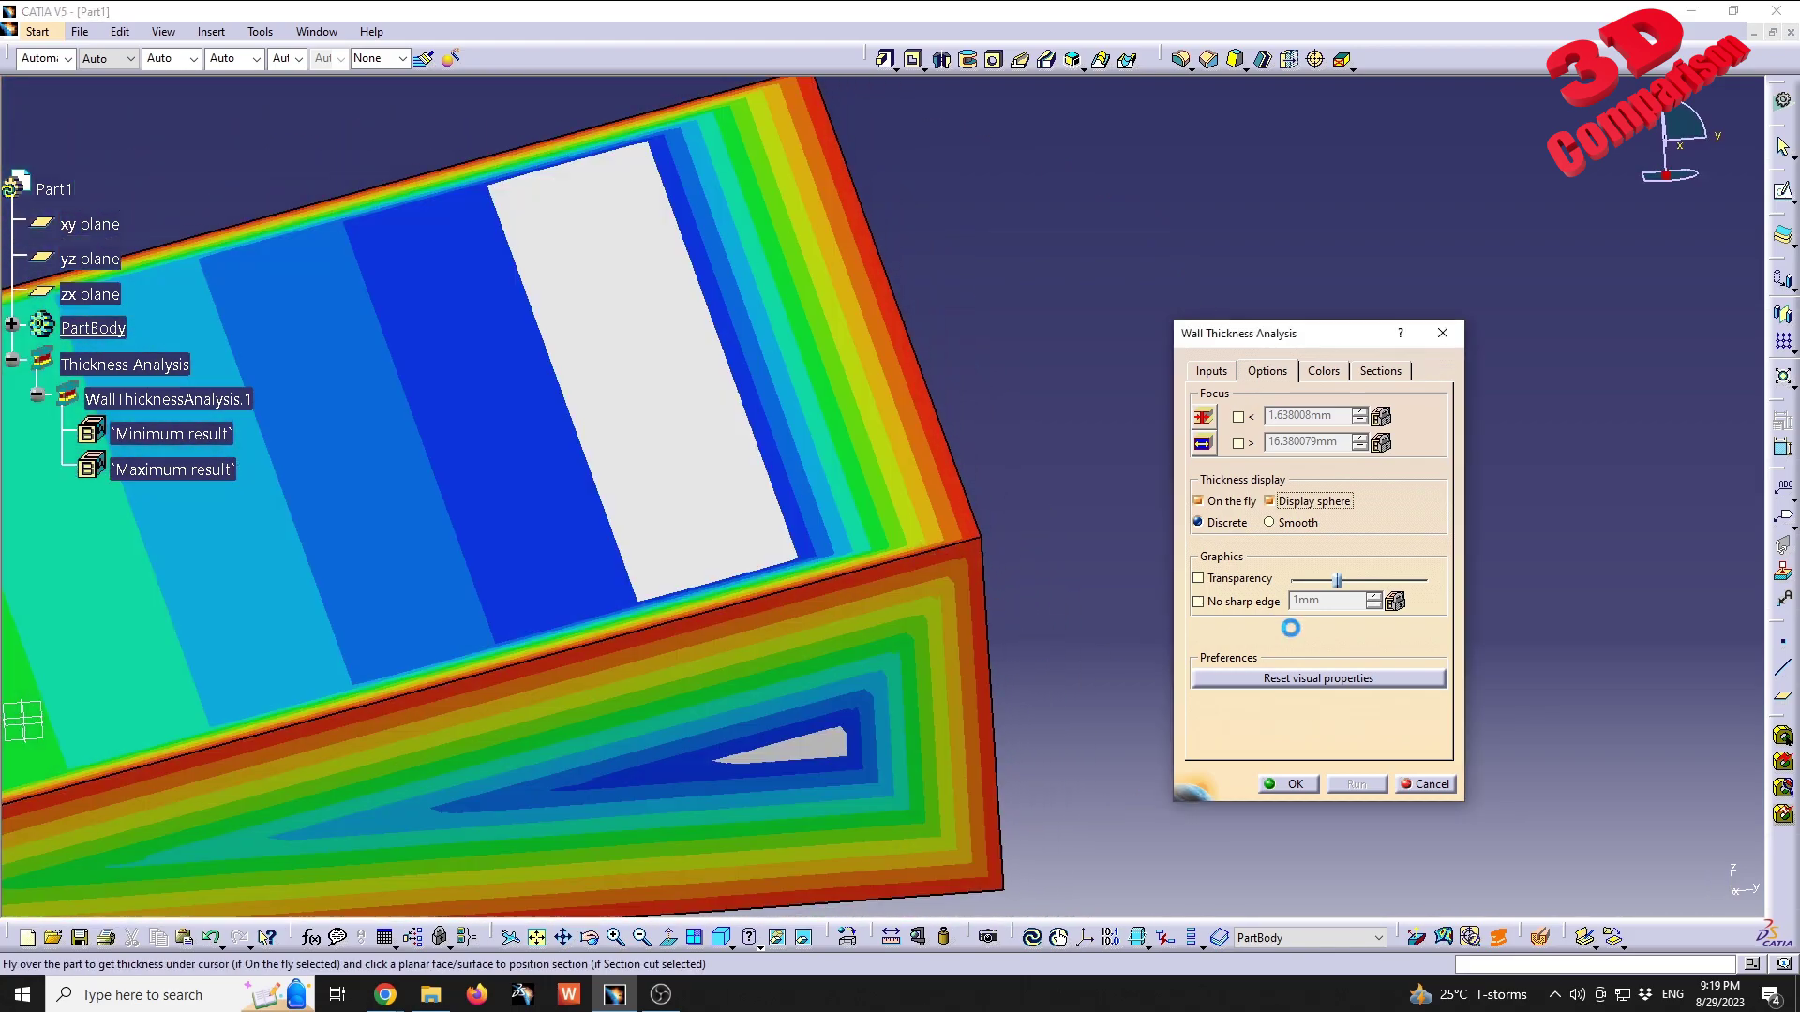
Turn on Transparency and the No sharp edge filter at 1.638008mm.
left_click(1198, 578)
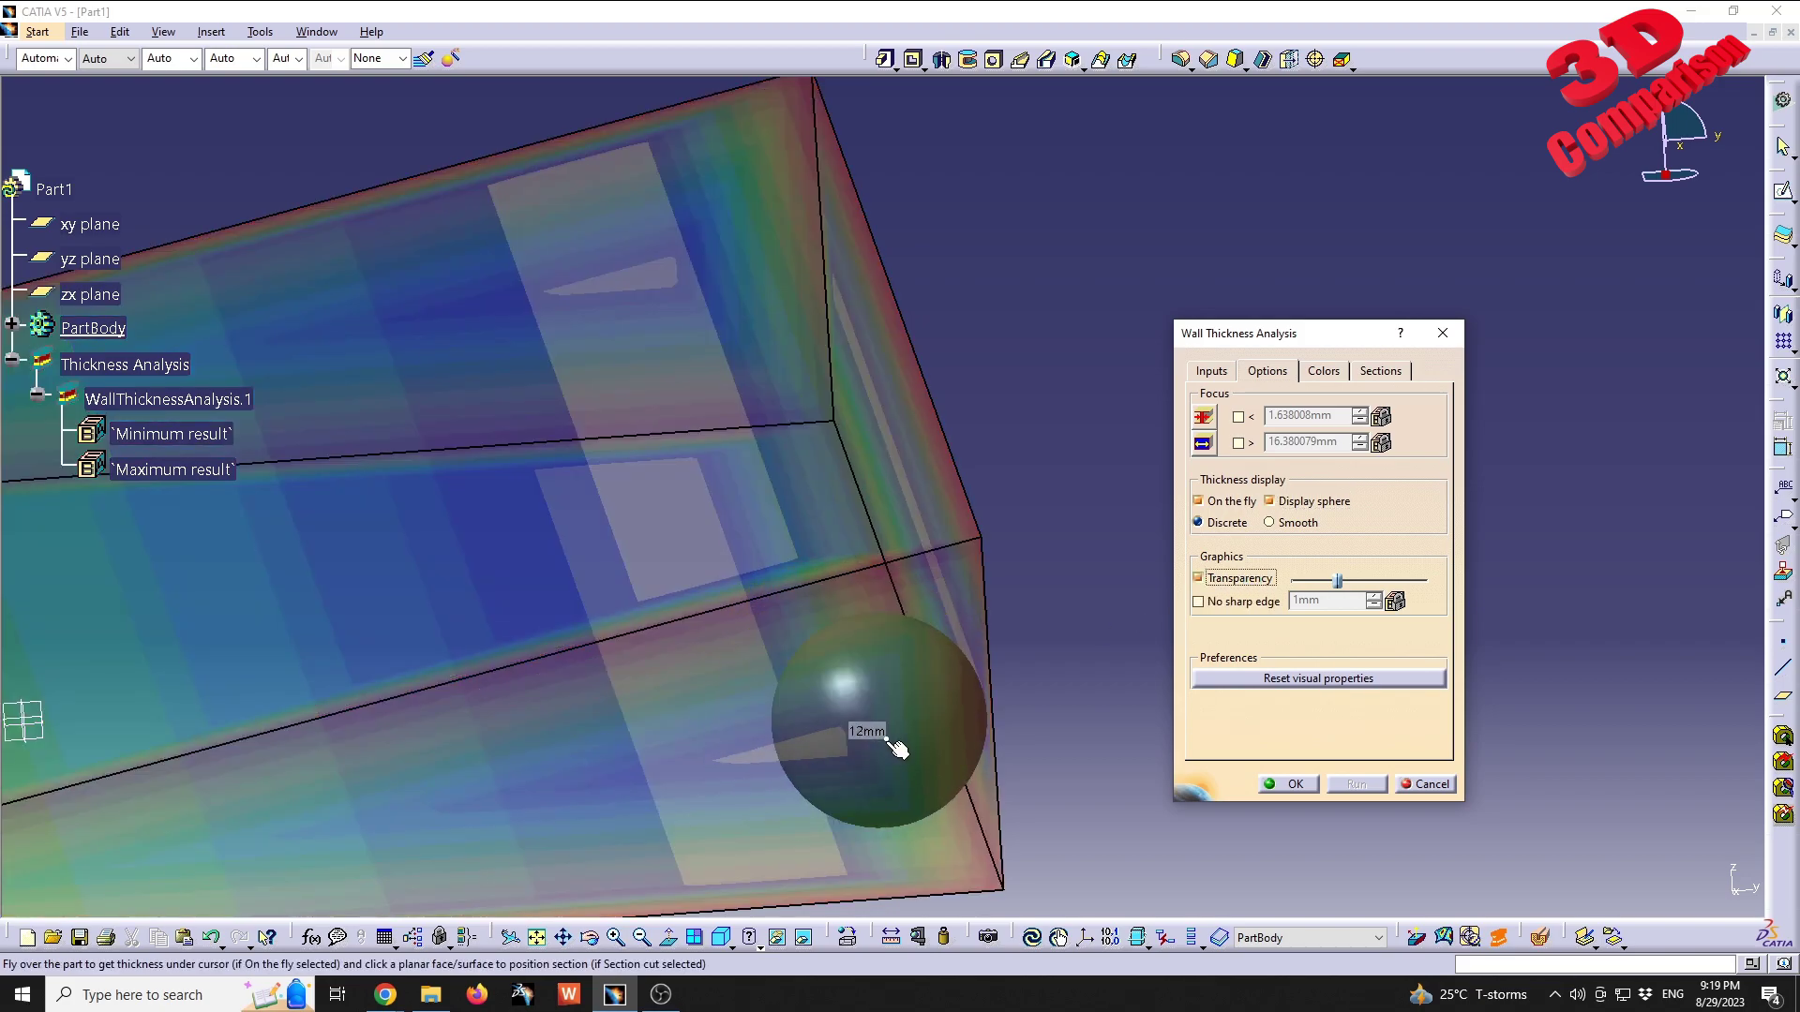
mouse_move(864, 723)
middle_mouse_down()
mouse_move(763, 603)
mouse_move(1084, 643)
mouse_move(973, 594)
mouse_move(779, 578)
mouse_move(858, 577)
middle_mouse_up()
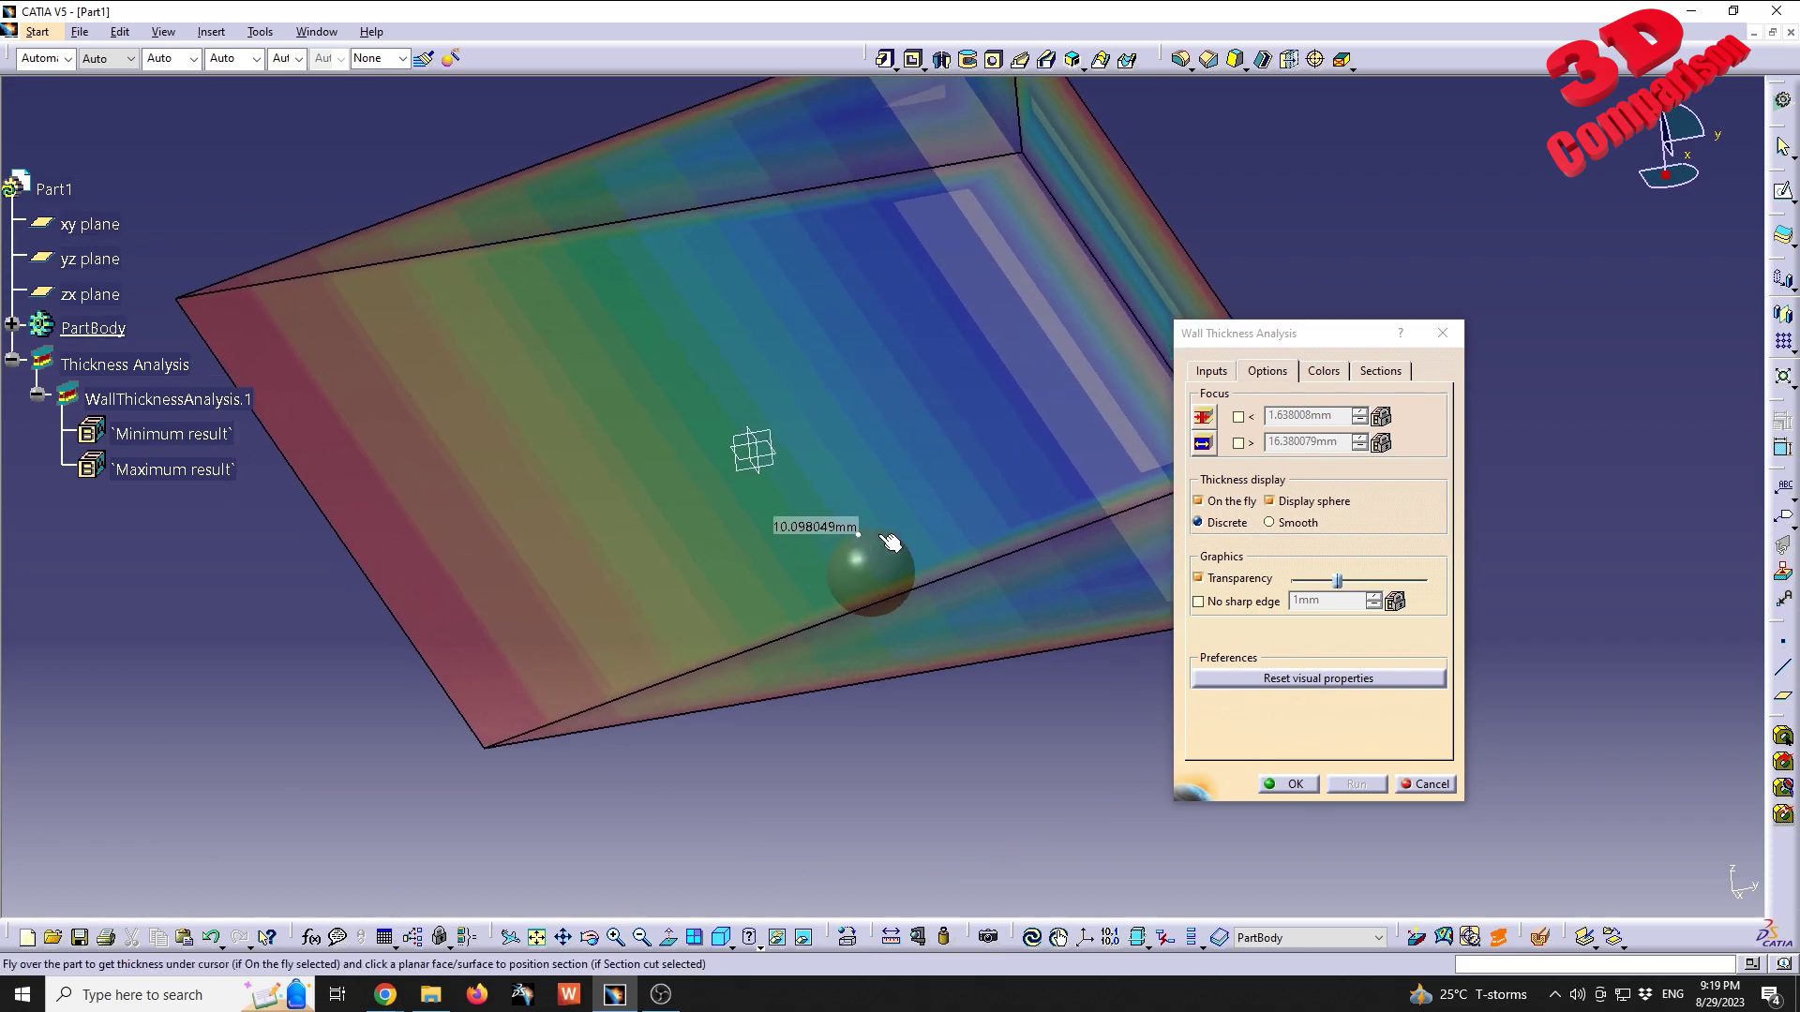
left_click(1231, 606)
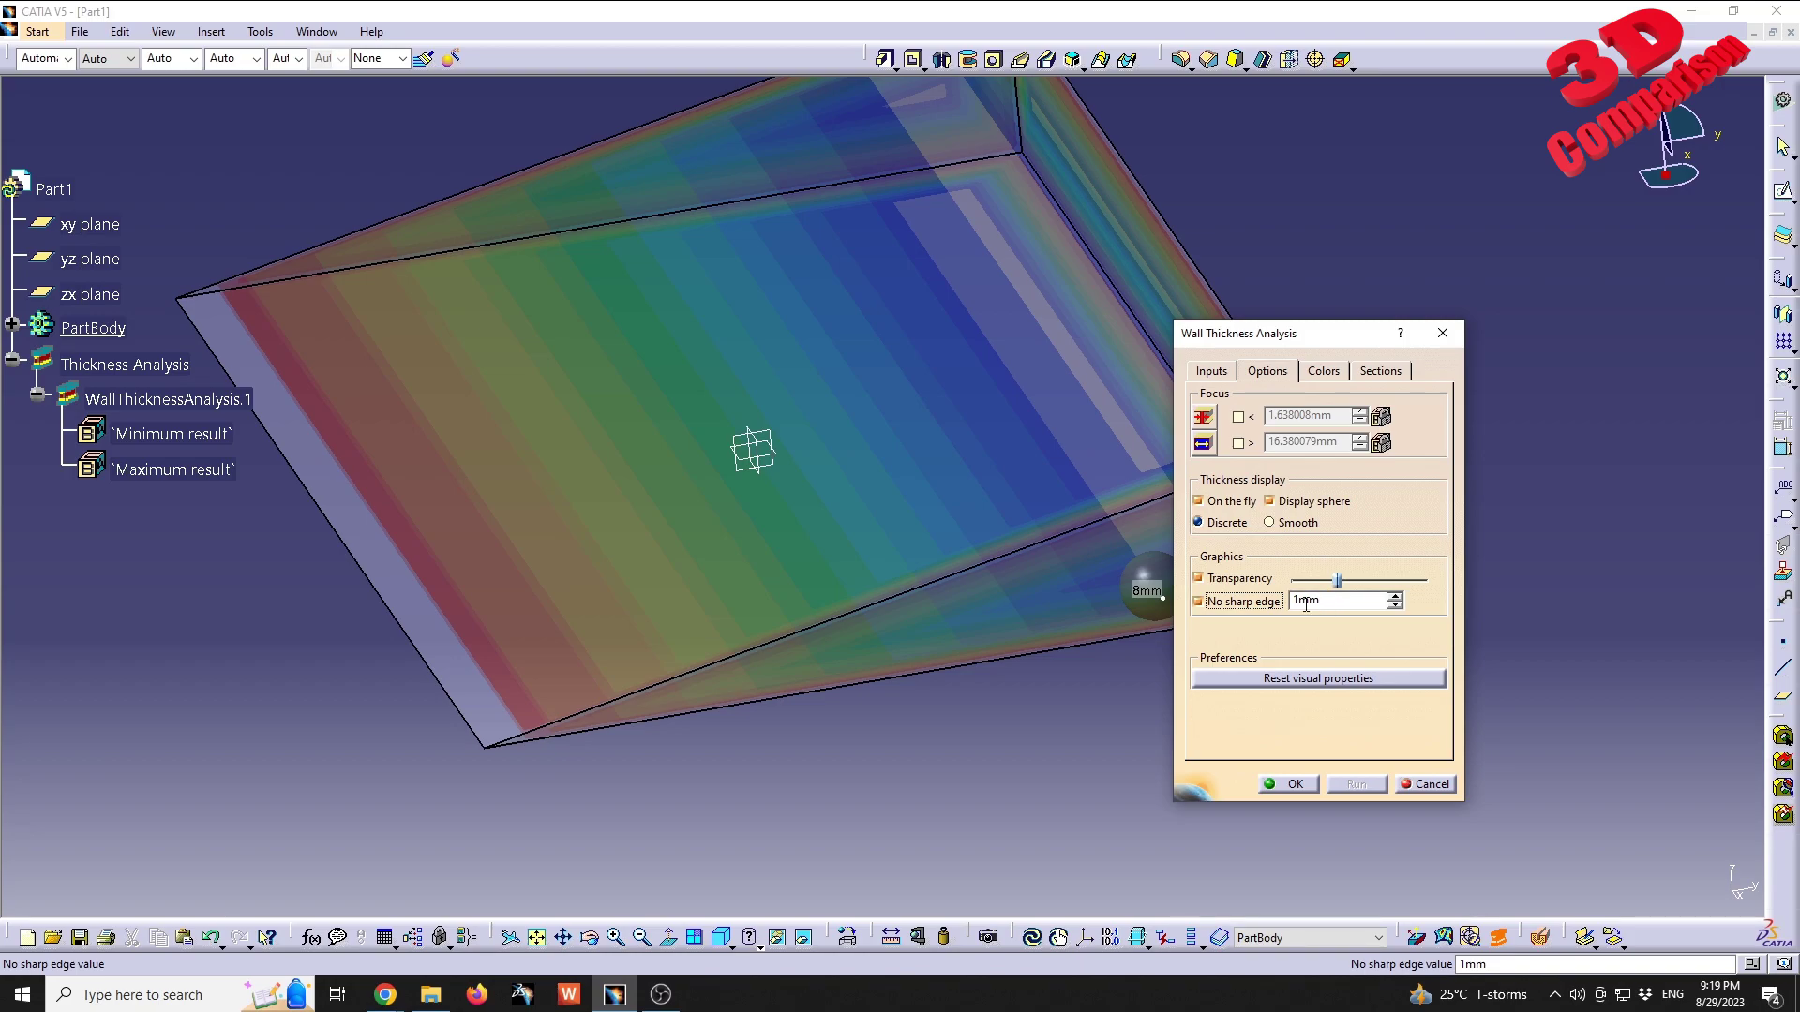
left_click(1199, 579)
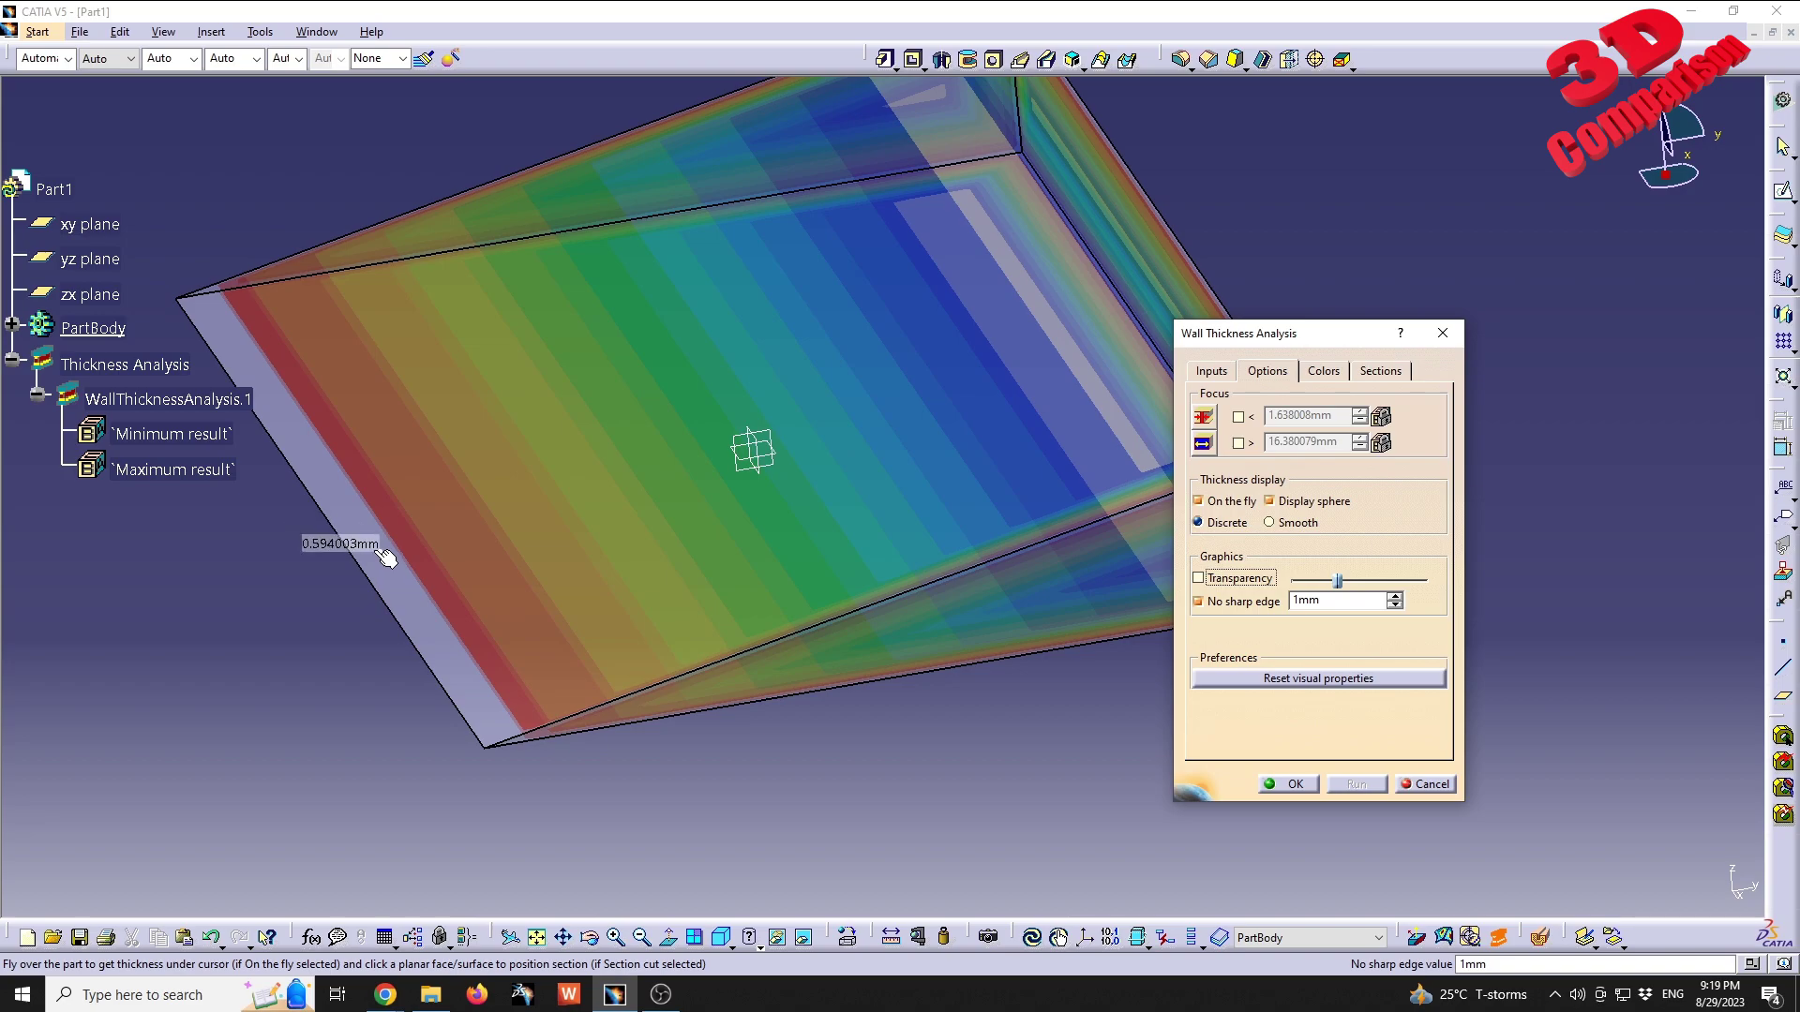
middle_click_drag(1040, 529, 656, 600)
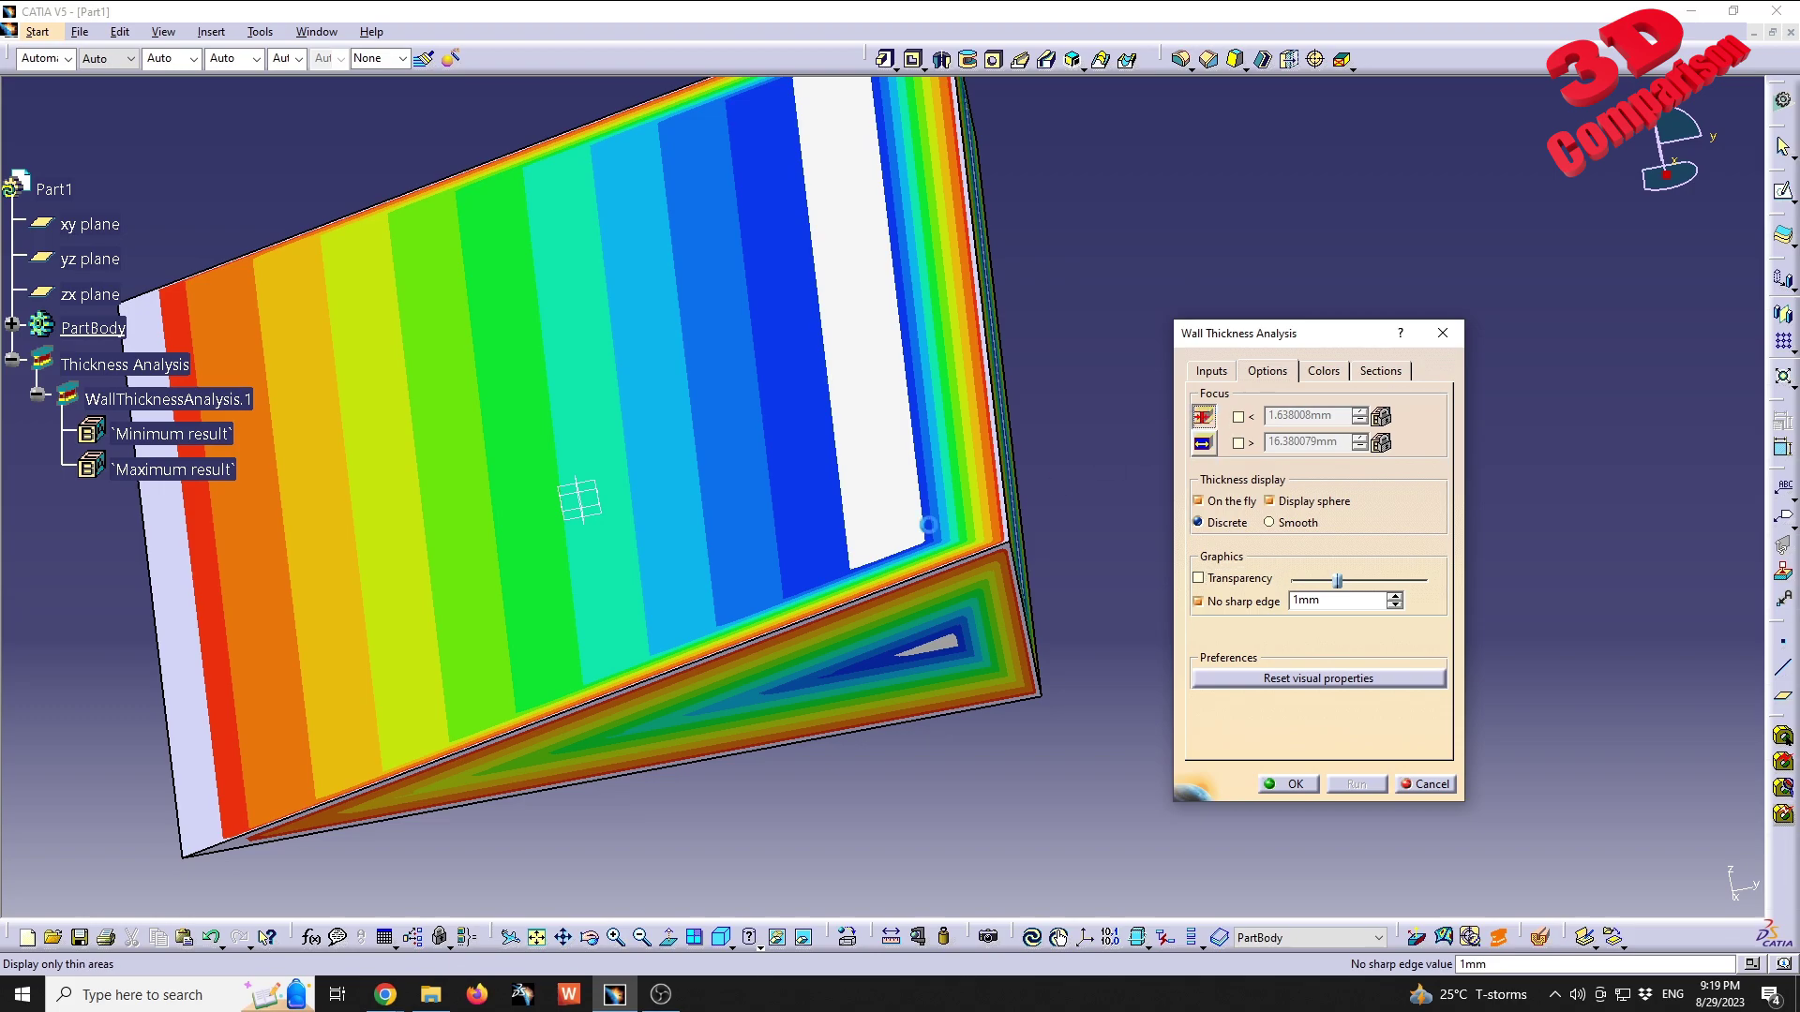
Display only thin areas, then toggle No sharp edge off and back on.
left_click(1203, 416)
middle_click_drag(643, 535, 723, 535)
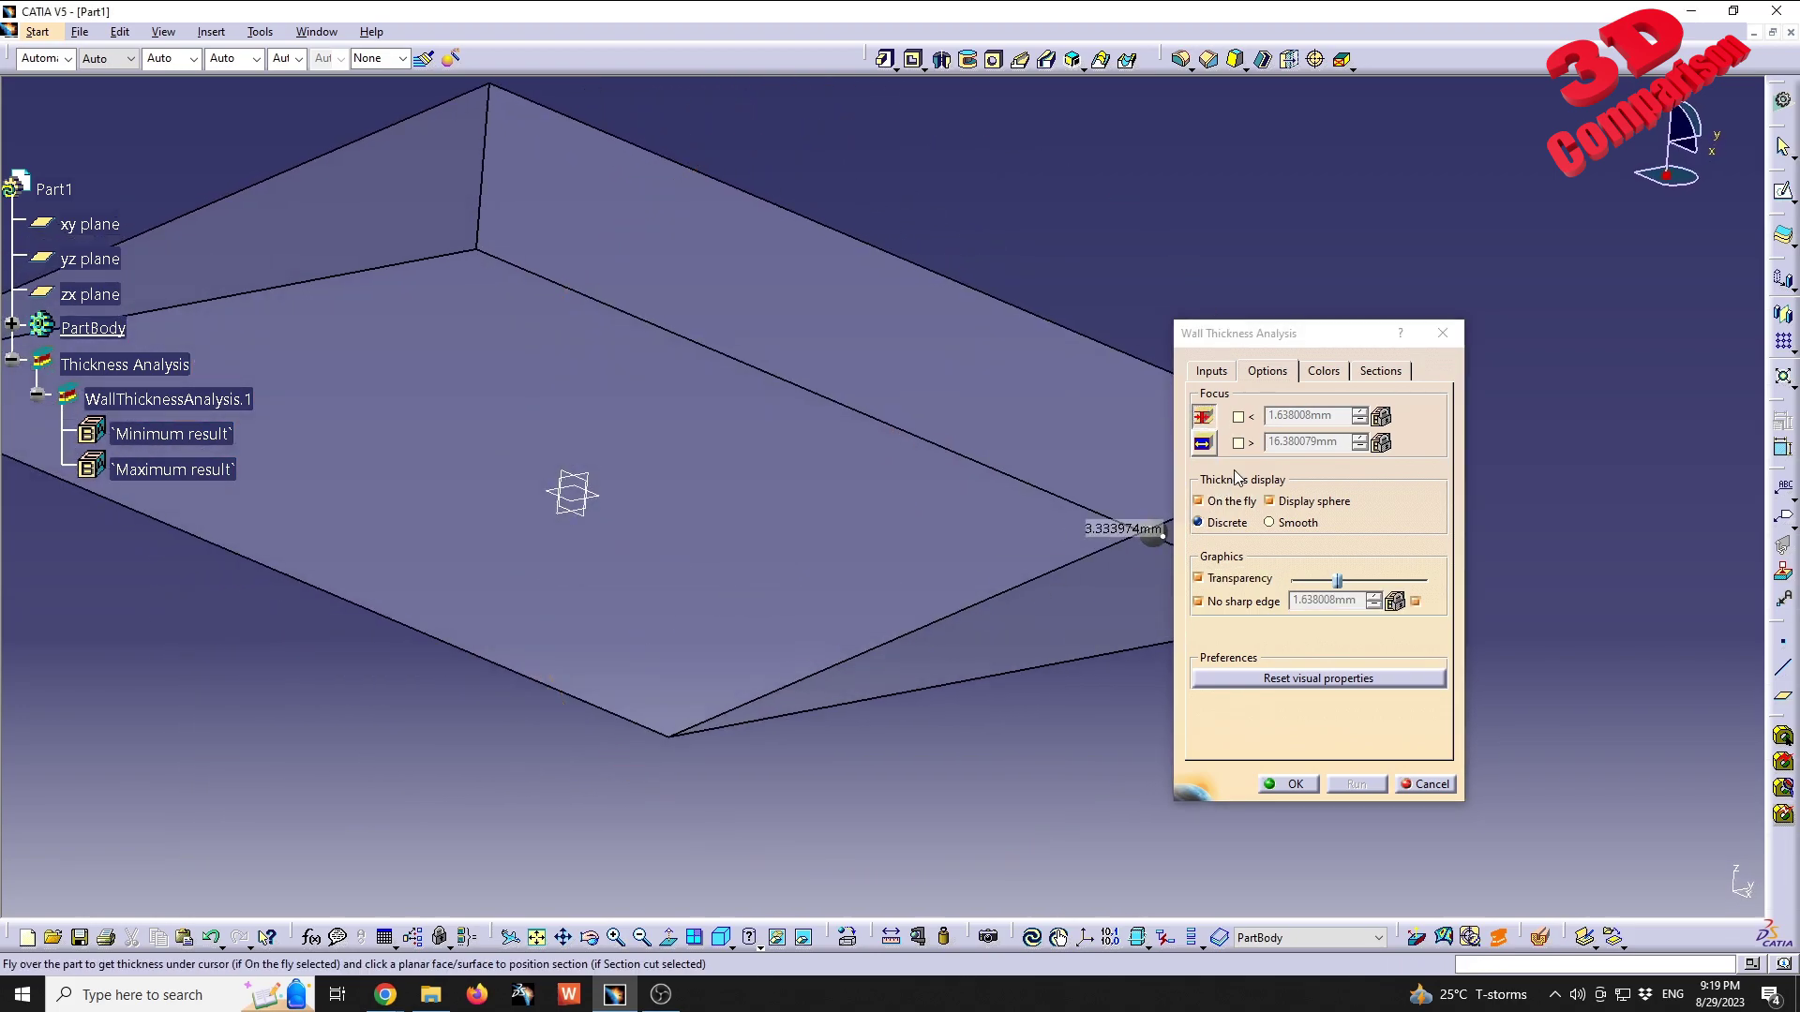
left_click(1198, 601)
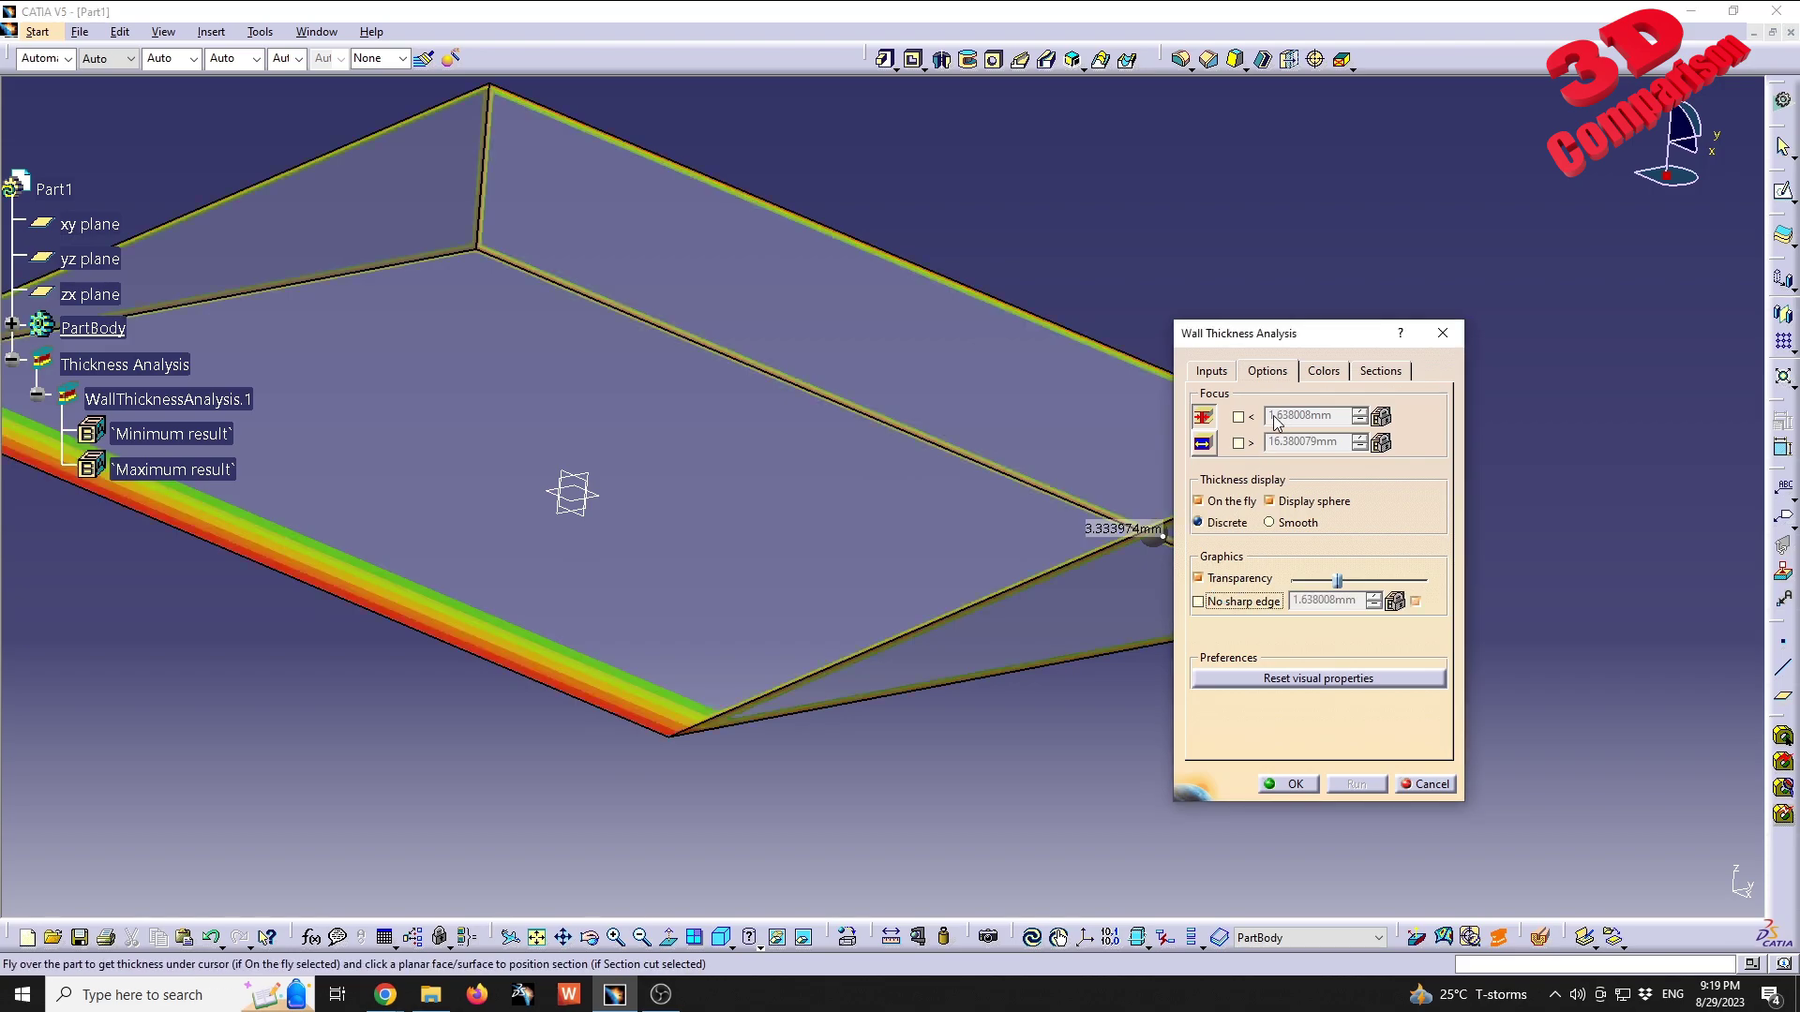
left_click(1246, 605)
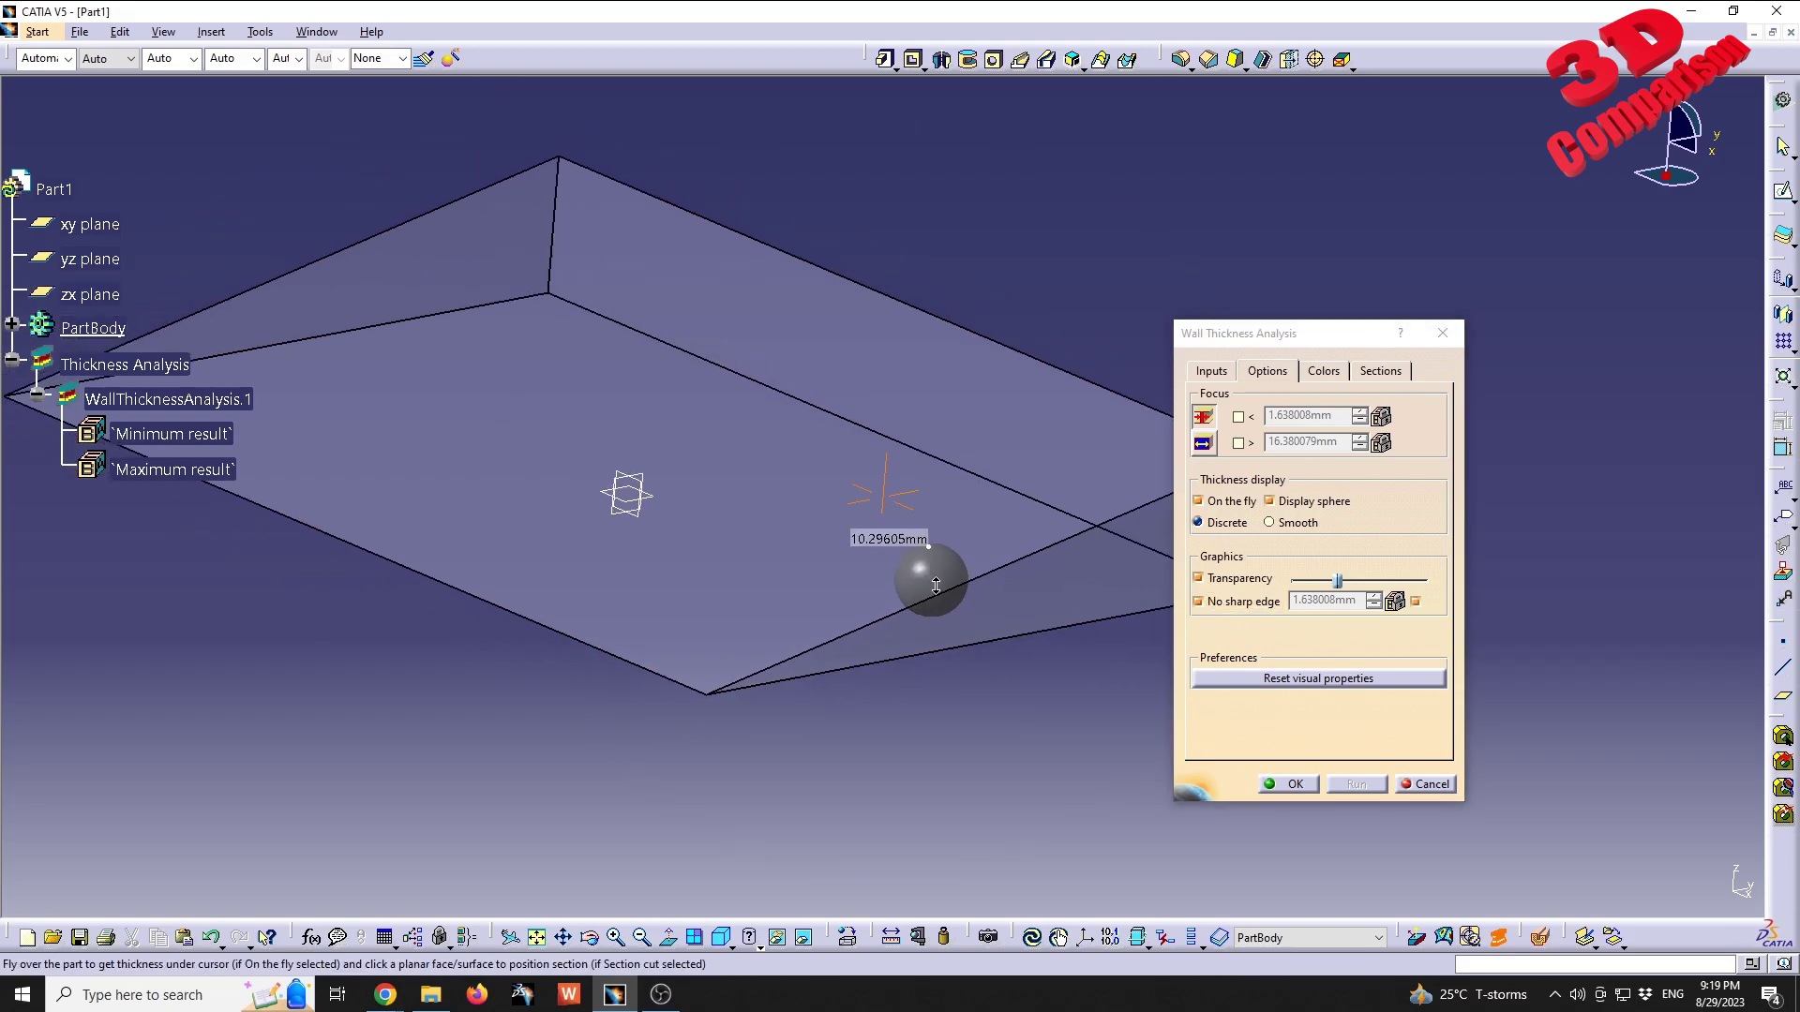
Try a 2mm thin-wall focus, then clear it and turn No sharp edge off.
left_click(1237, 416)
type("2")
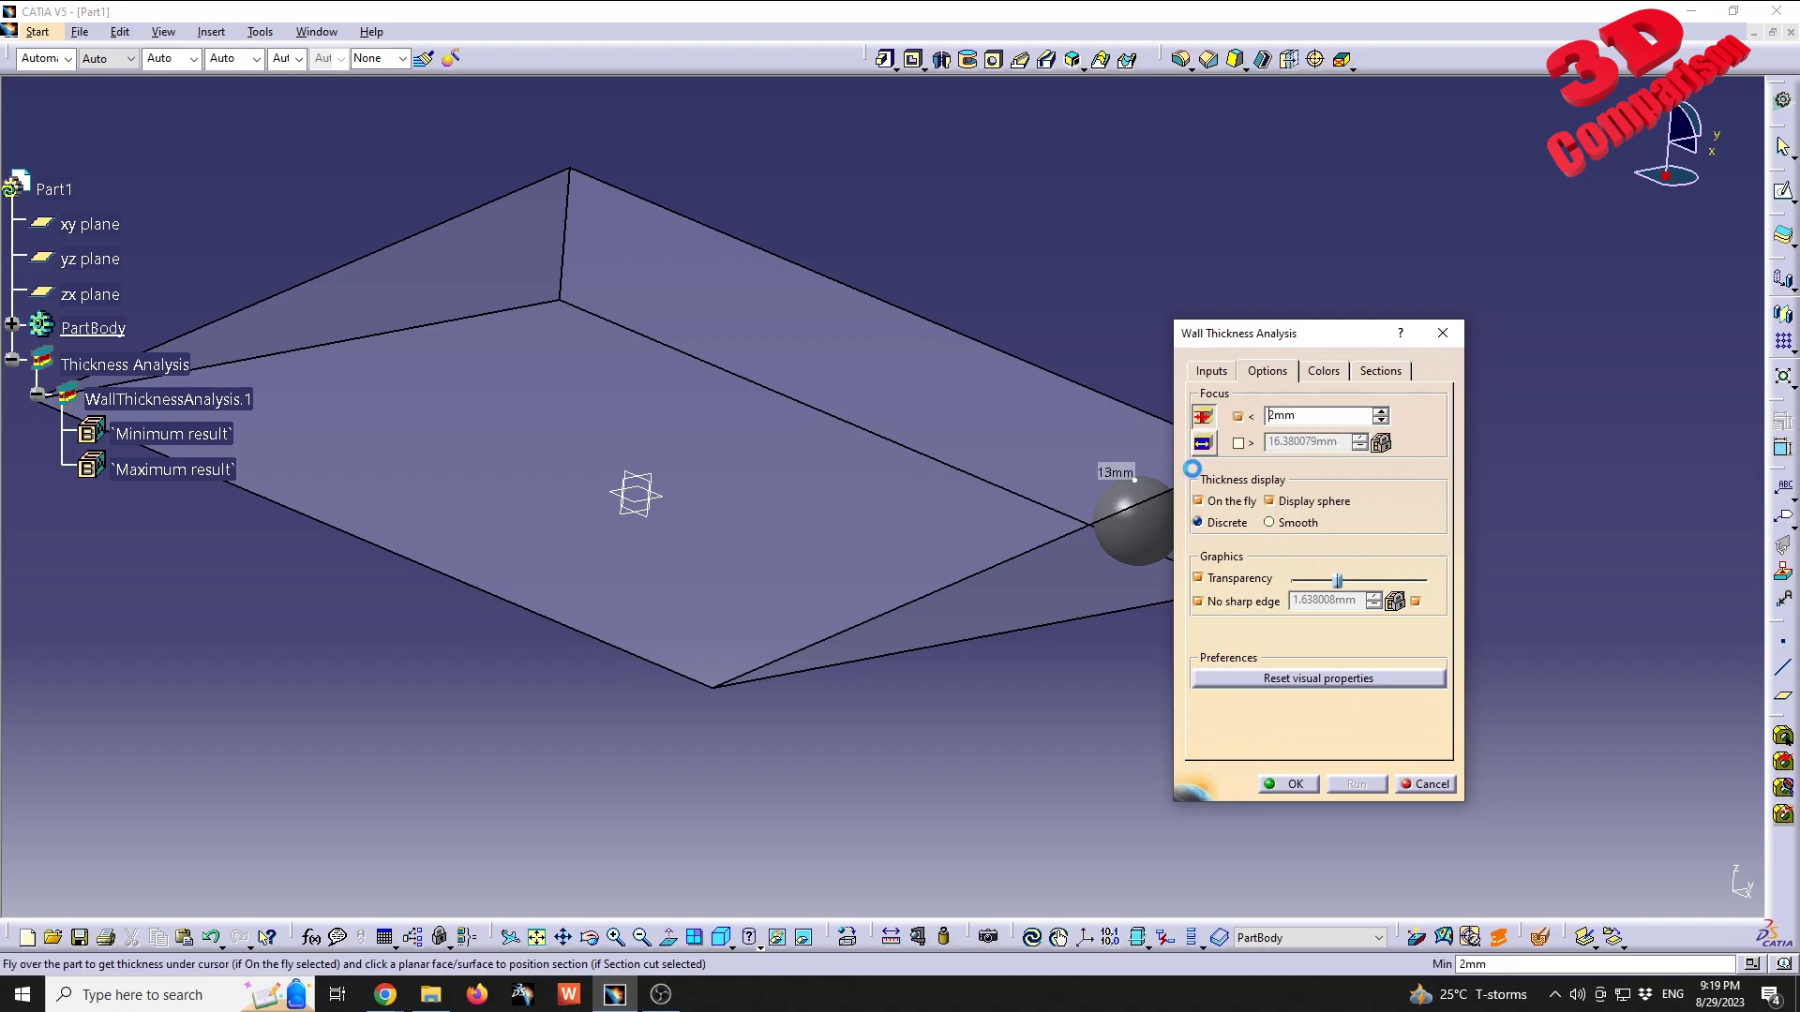
left_click(1227, 605)
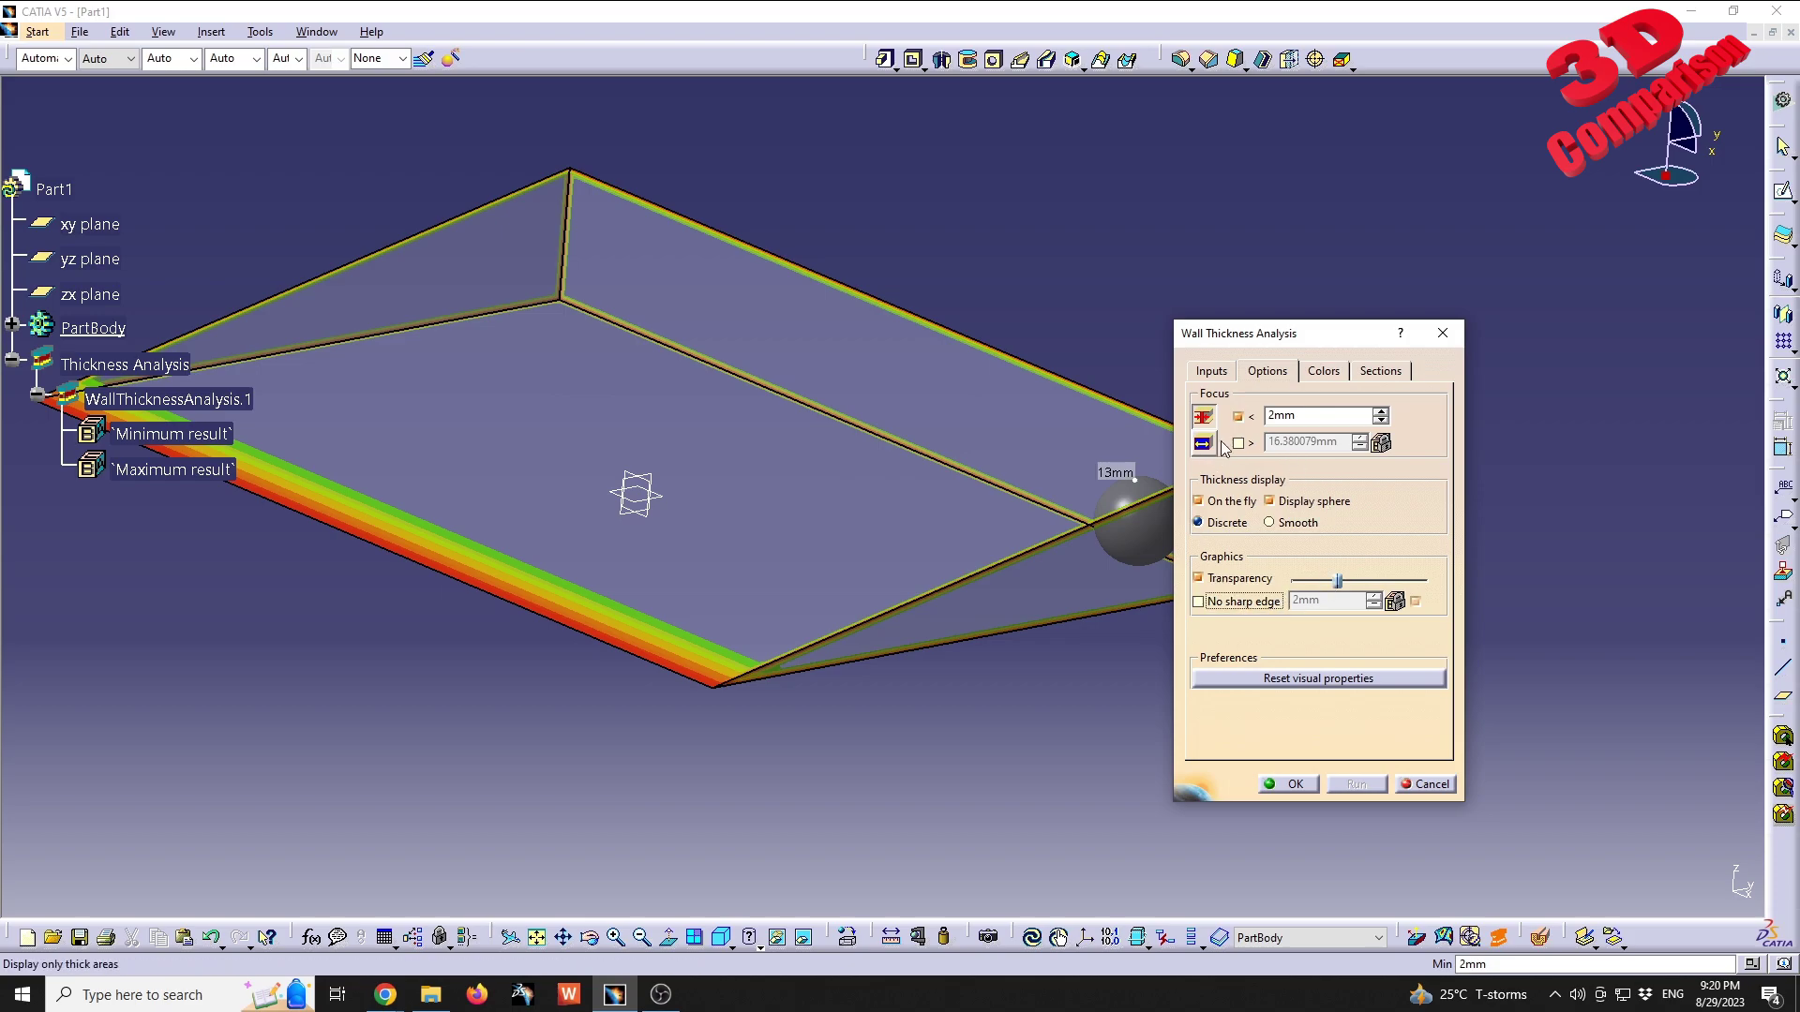
left_click(1240, 415)
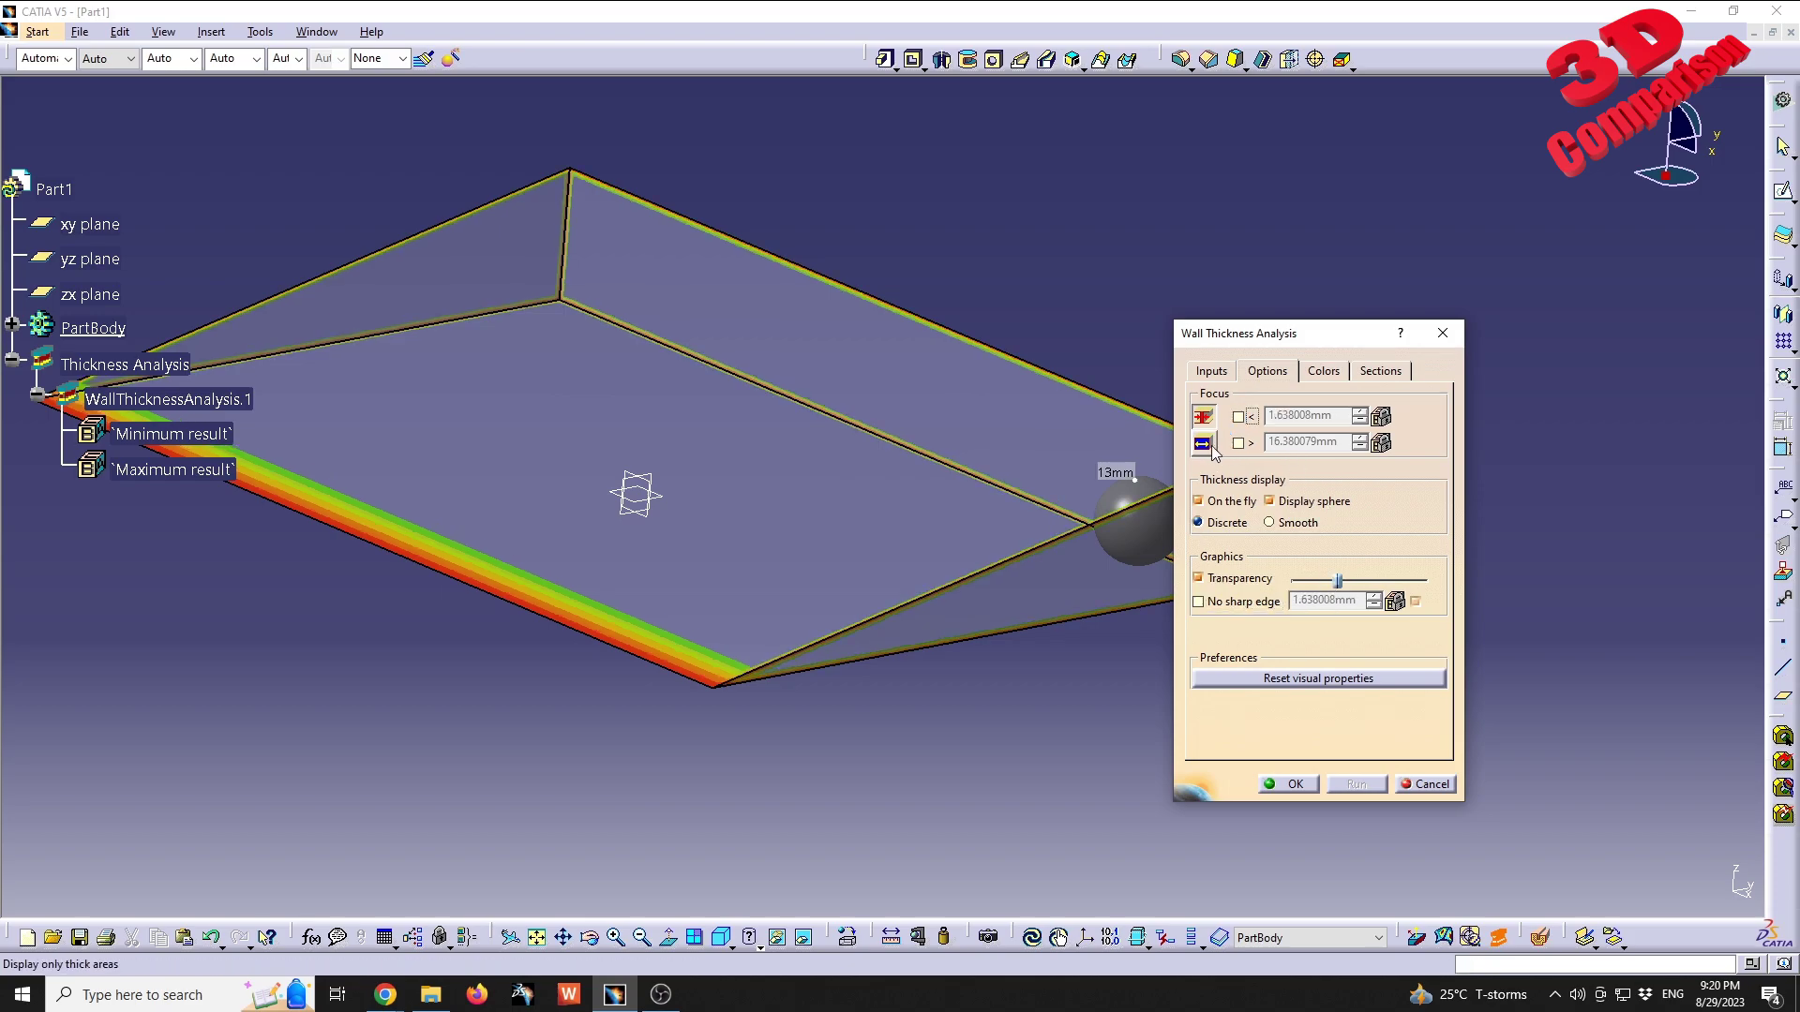
middle_click_drag(1170, 451, 1277, 468)
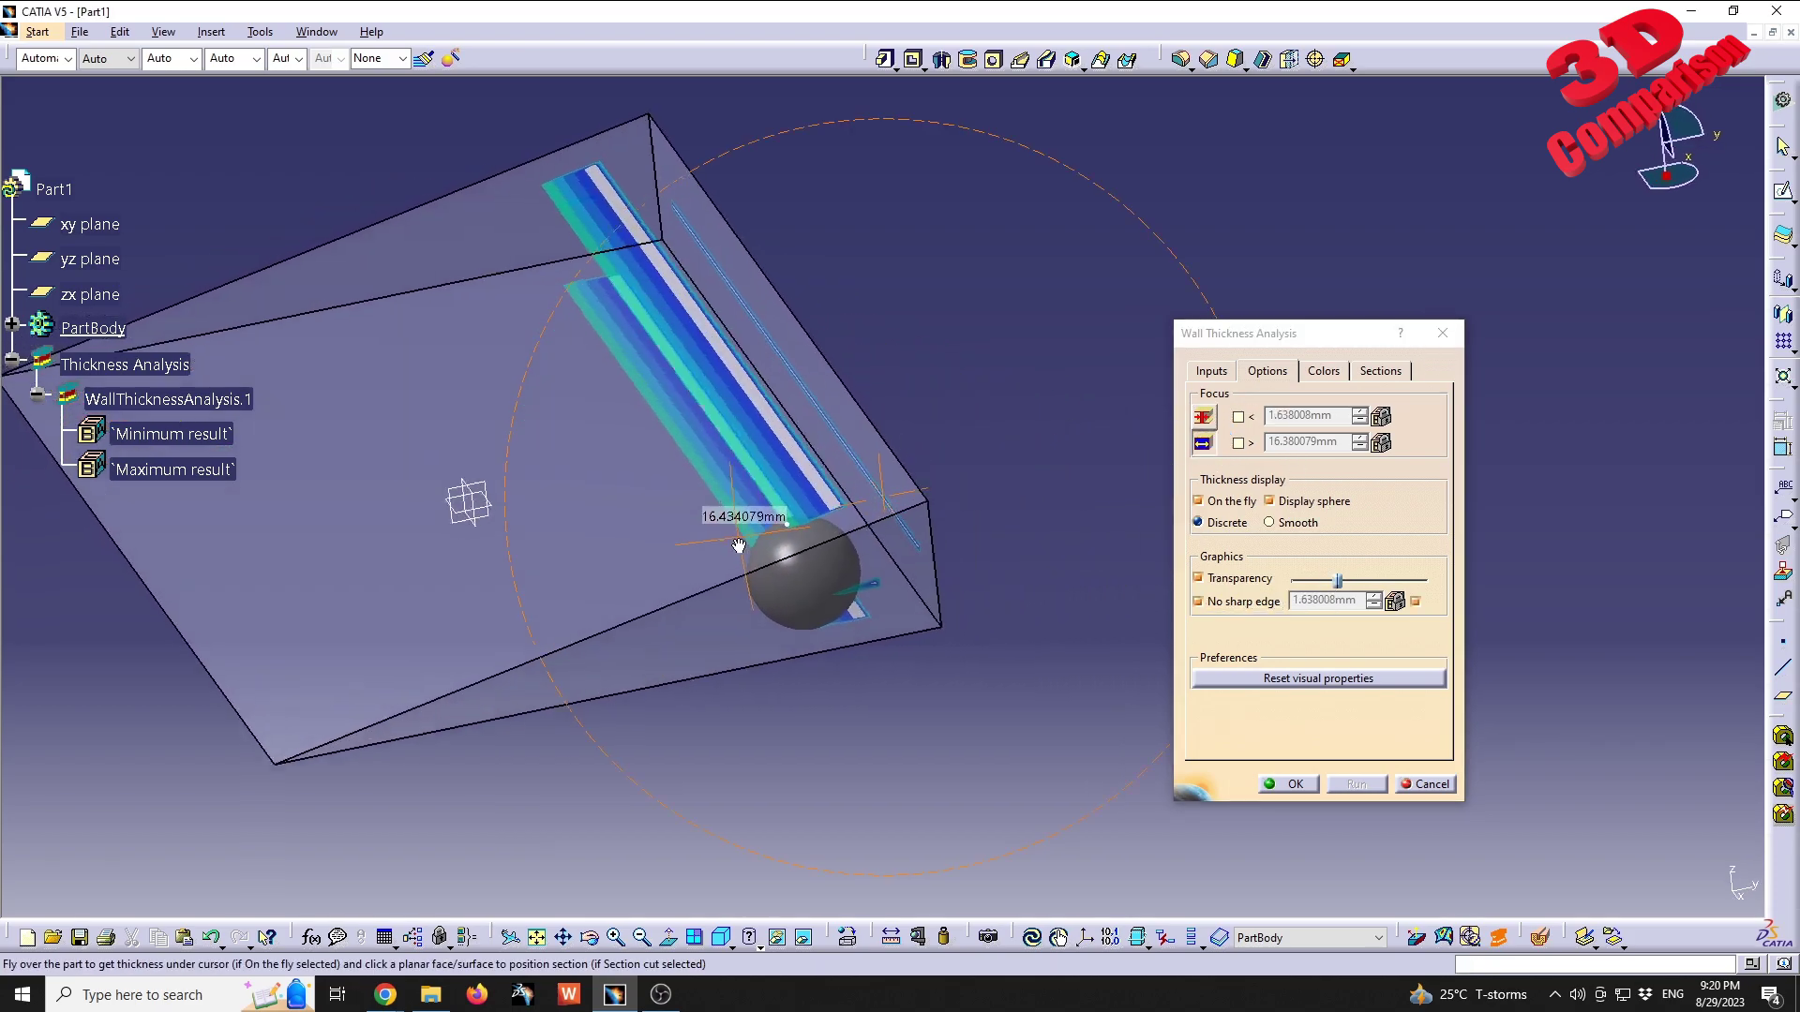
Colour only walls thicker than 17mm, probe their thickness, and show the colour ranges.
left_click(1239, 443)
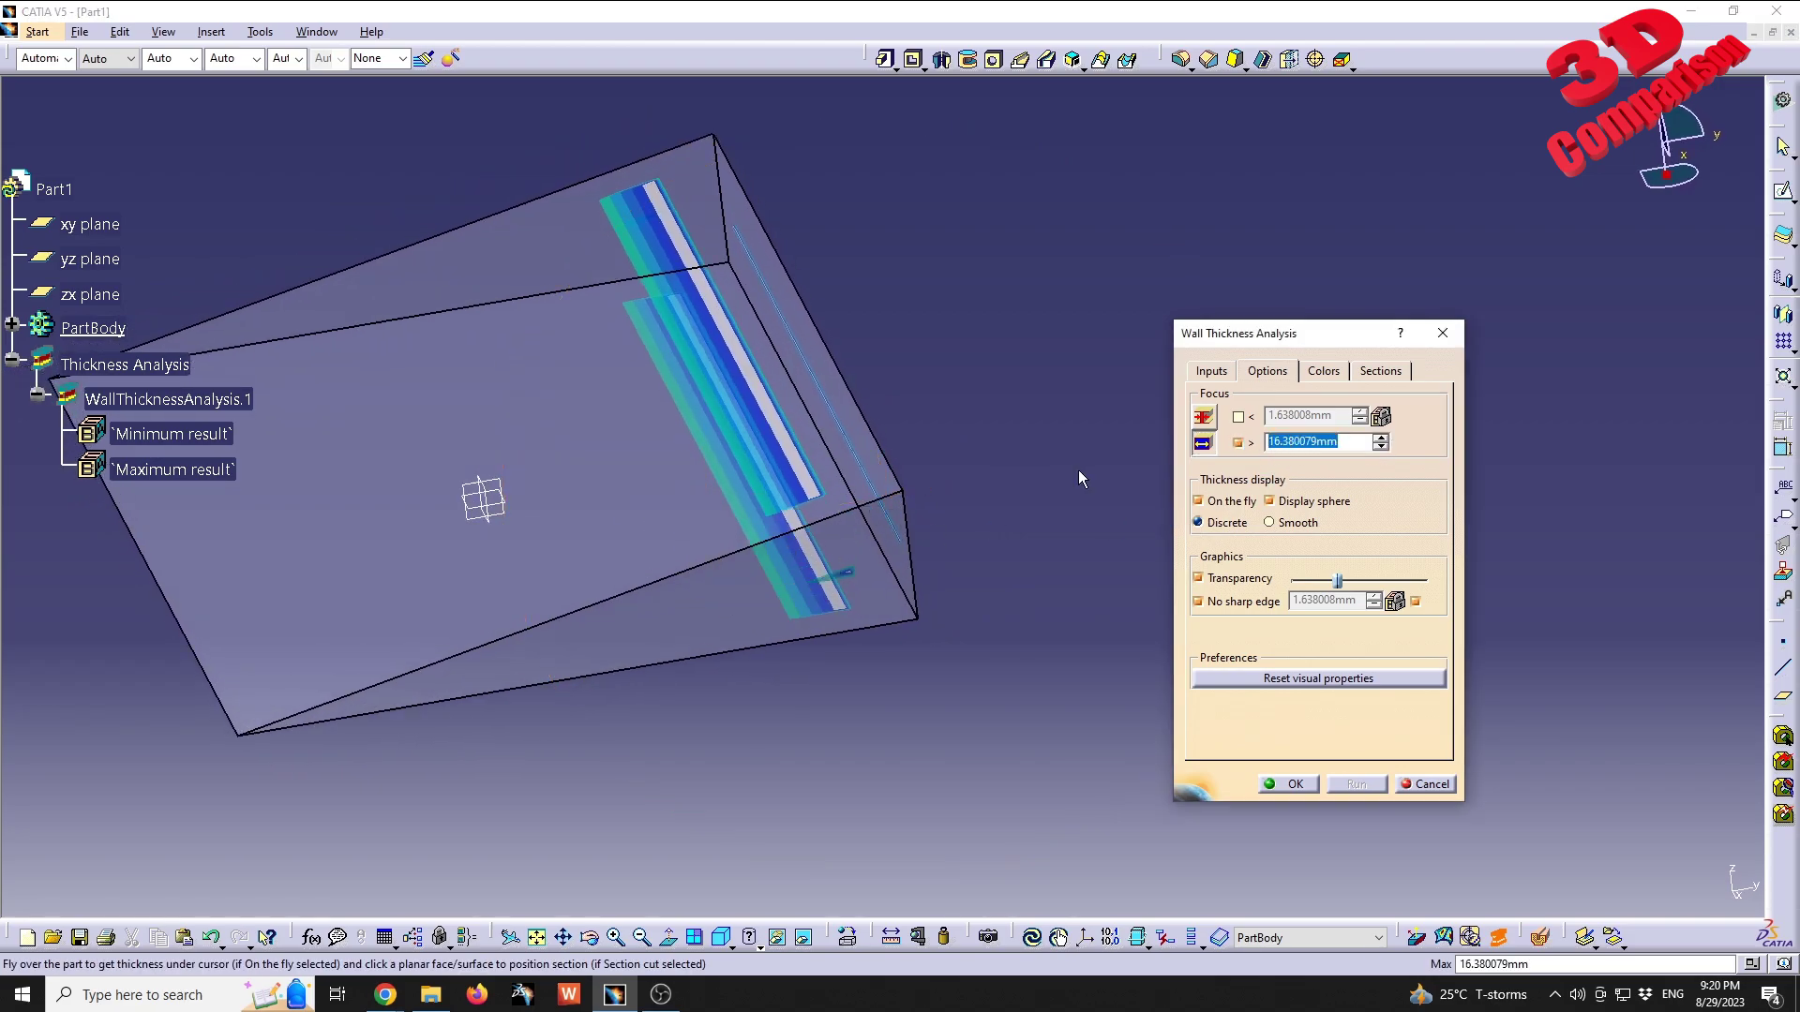
type("17")
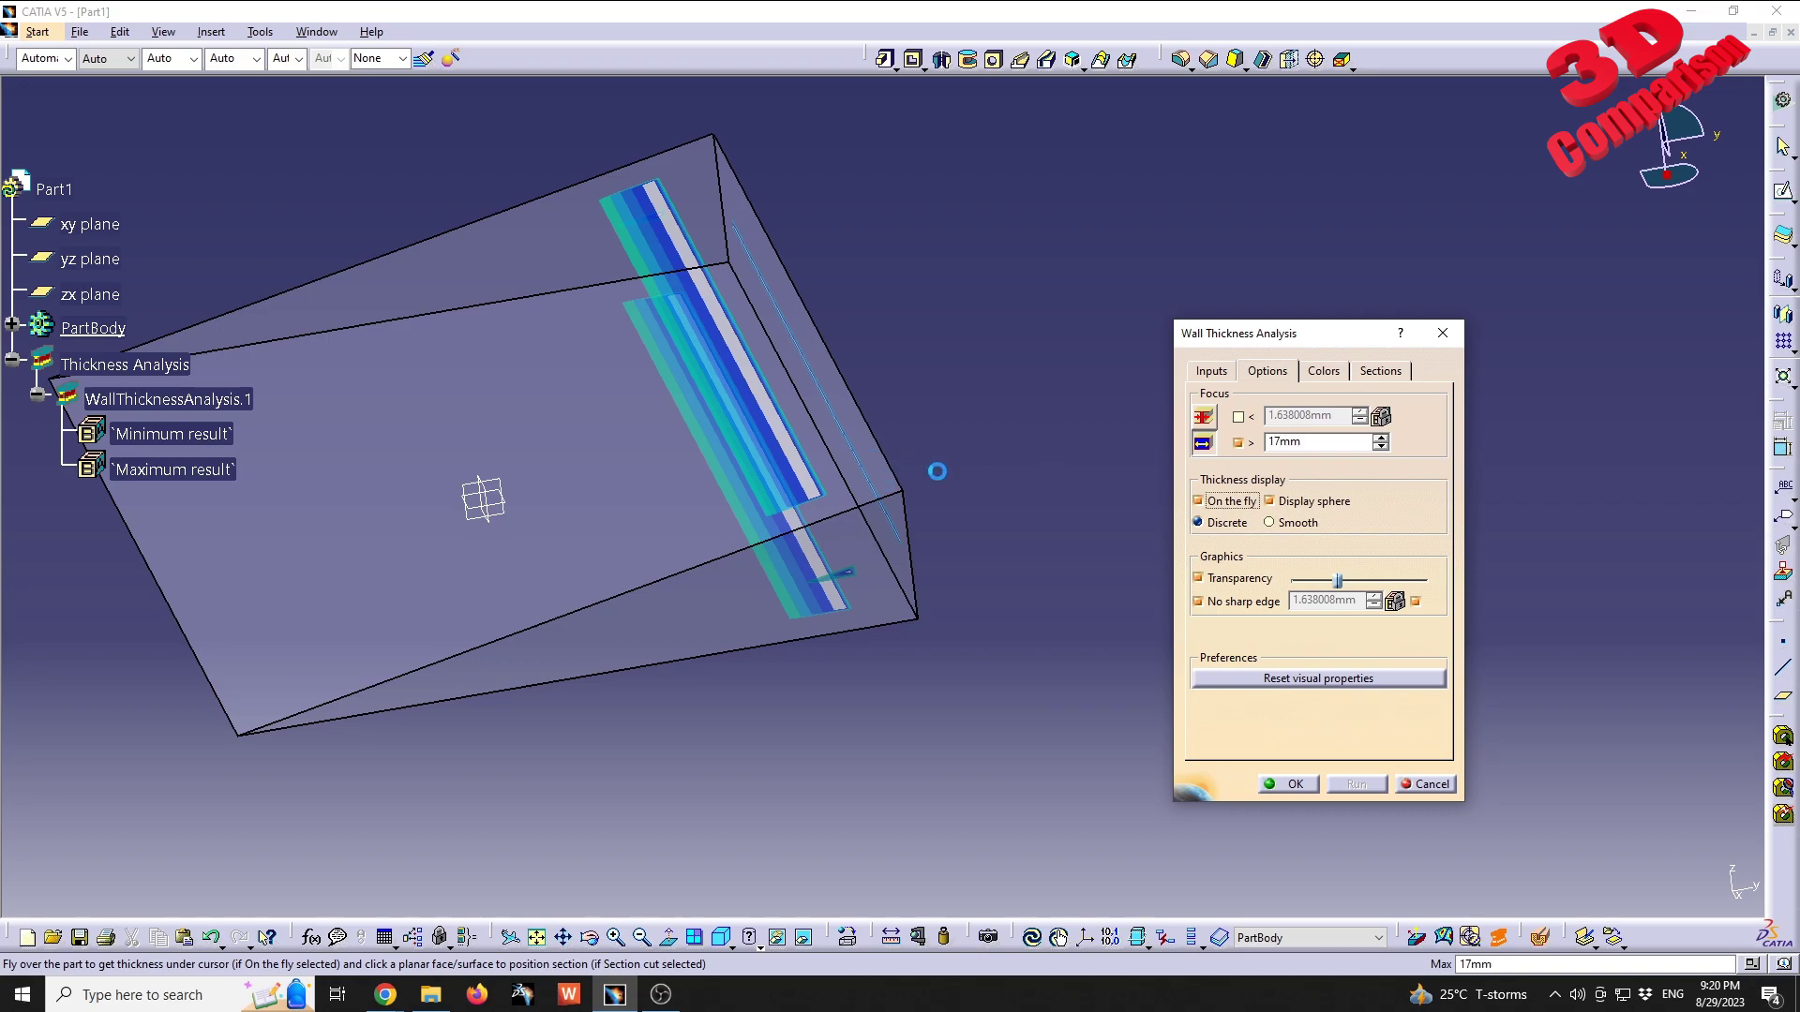
mouse_move(825, 522)
middle_mouse_down()
mouse_move(604, 495)
mouse_move(664, 392)
mouse_move(713, 413)
middle_mouse_up()
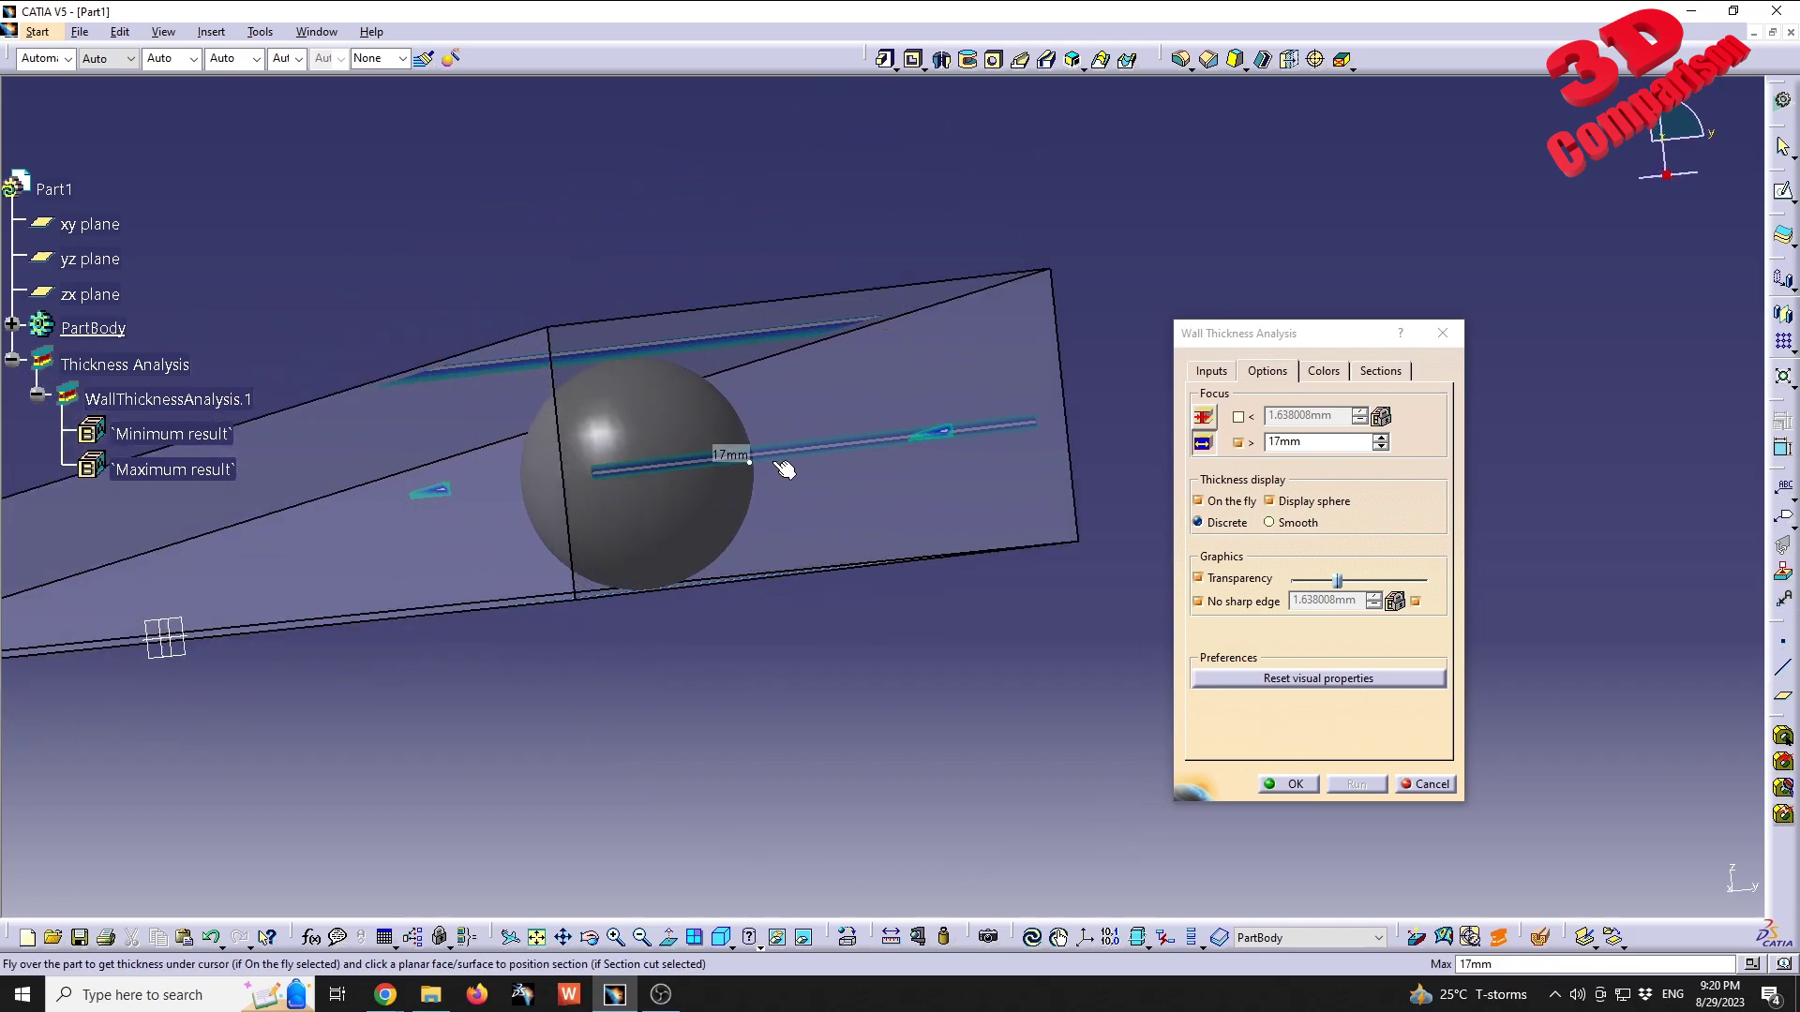
middle_click_drag(891, 431, 627, 415)
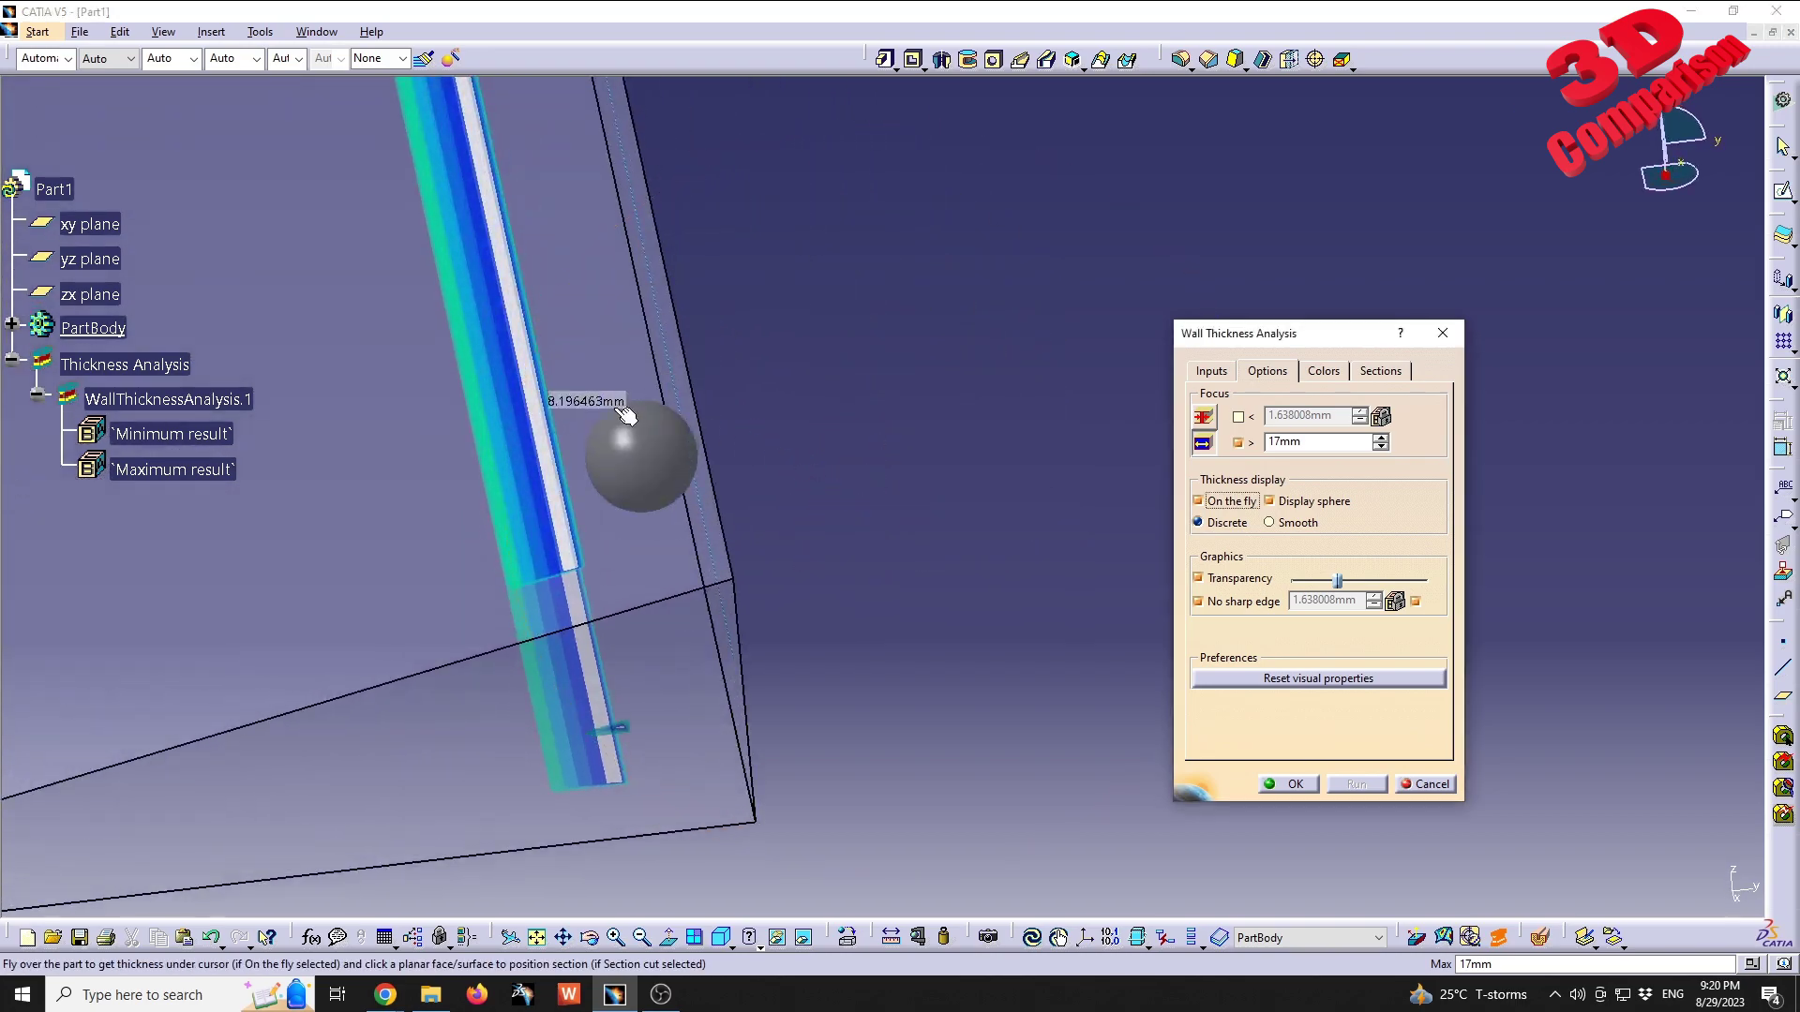
middle_click_drag(567, 623, 577, 605)
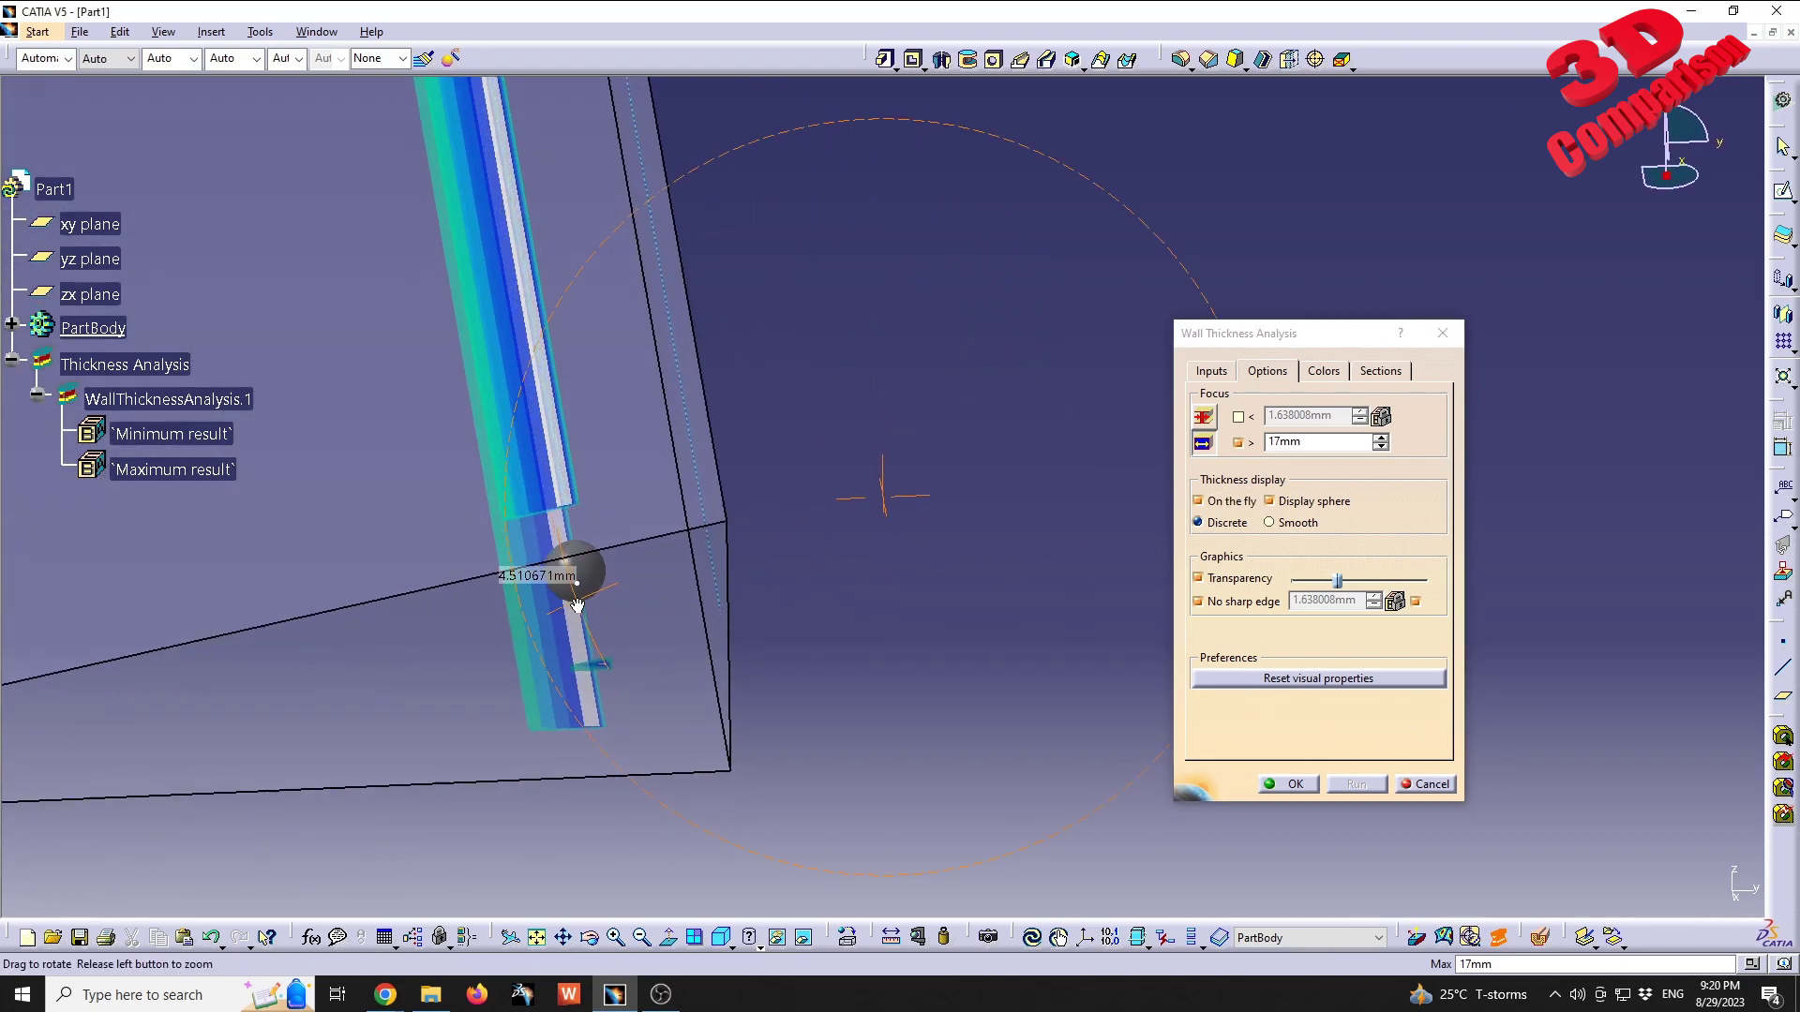
mouse_move(563, 511)
middle_mouse_down()
mouse_move(780, 715)
mouse_move(783, 741)
middle_mouse_up()
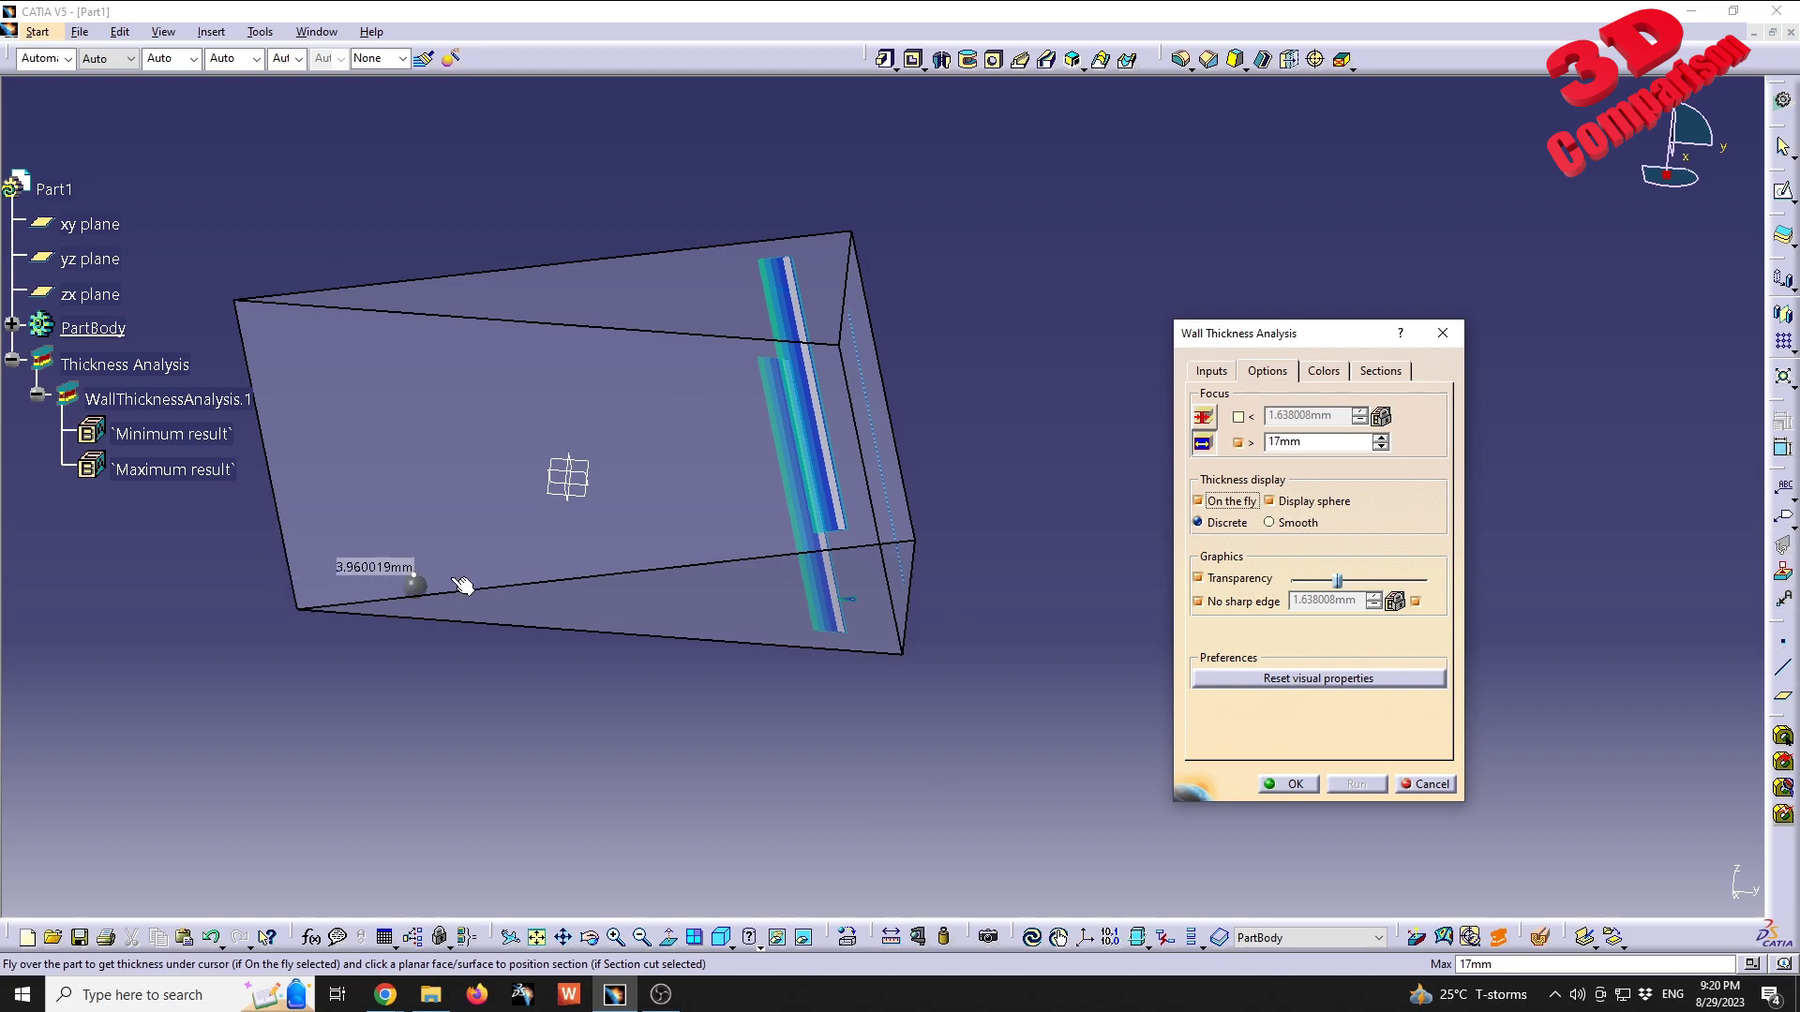
left_click(1323, 370)
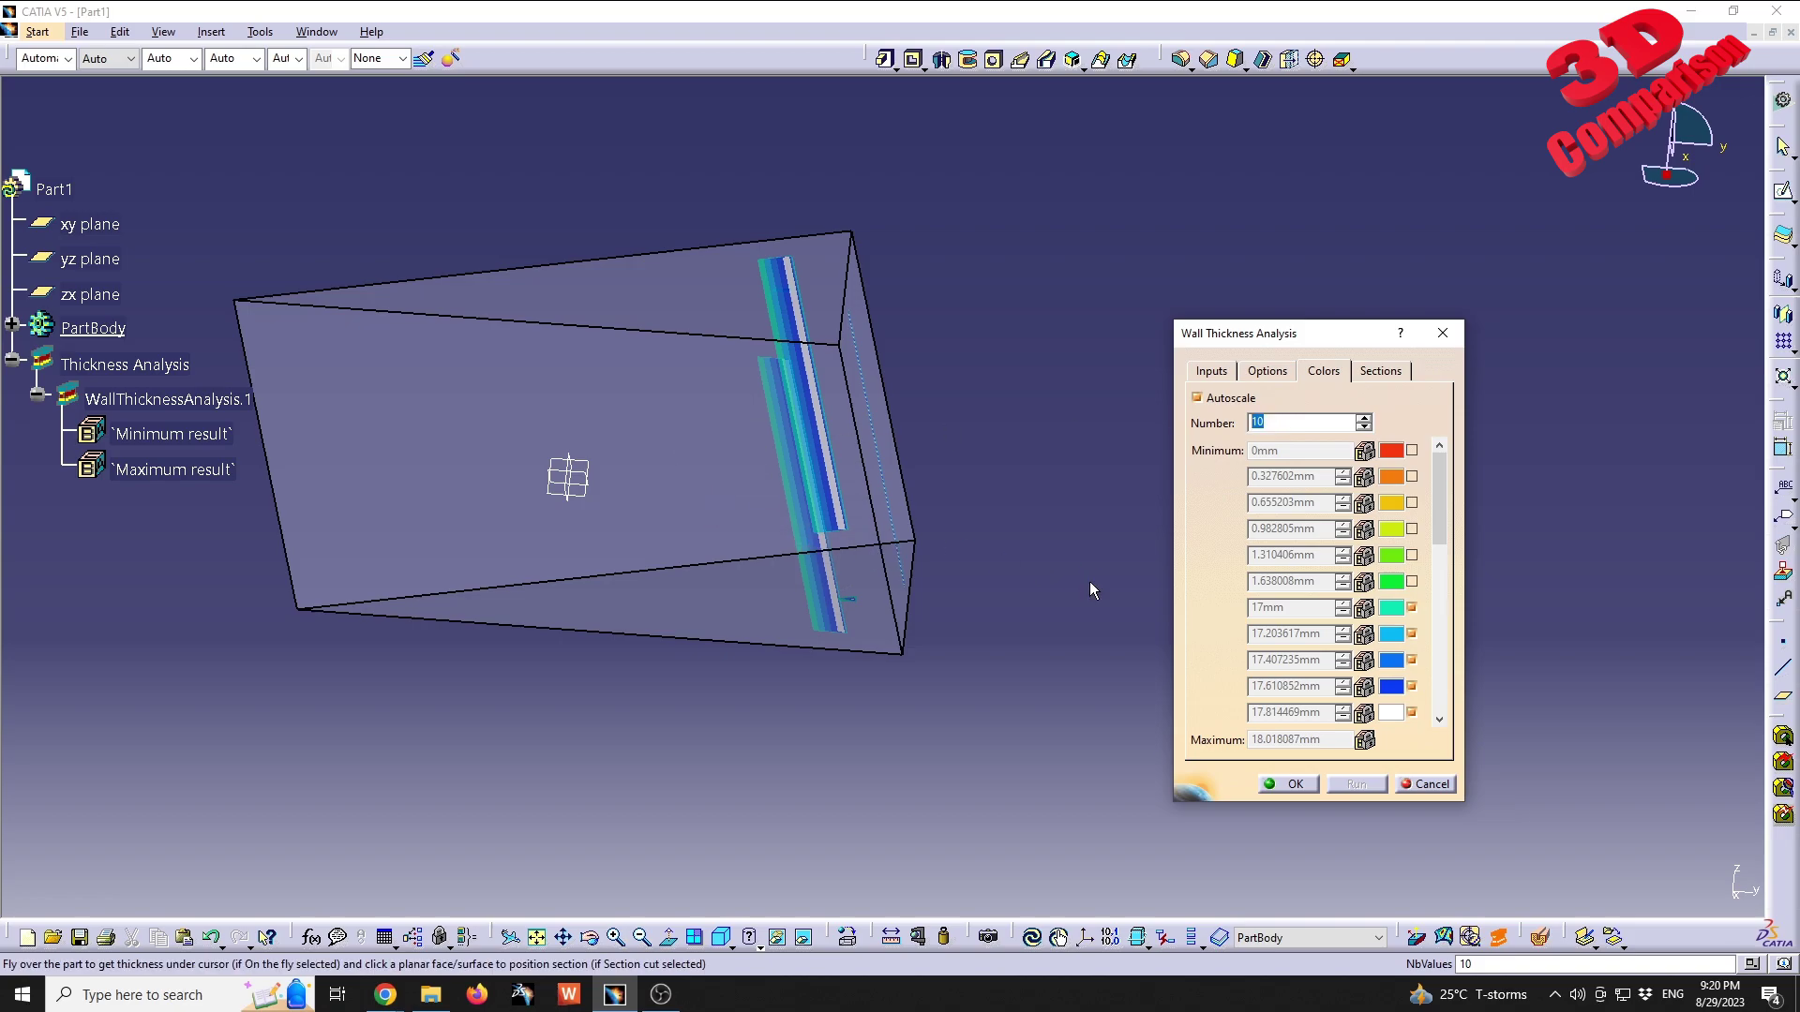
left_click(1251, 423)
mouse_move(870, 553)
middle_mouse_down()
mouse_move(904, 615)
mouse_move(777, 670)
middle_mouse_up()
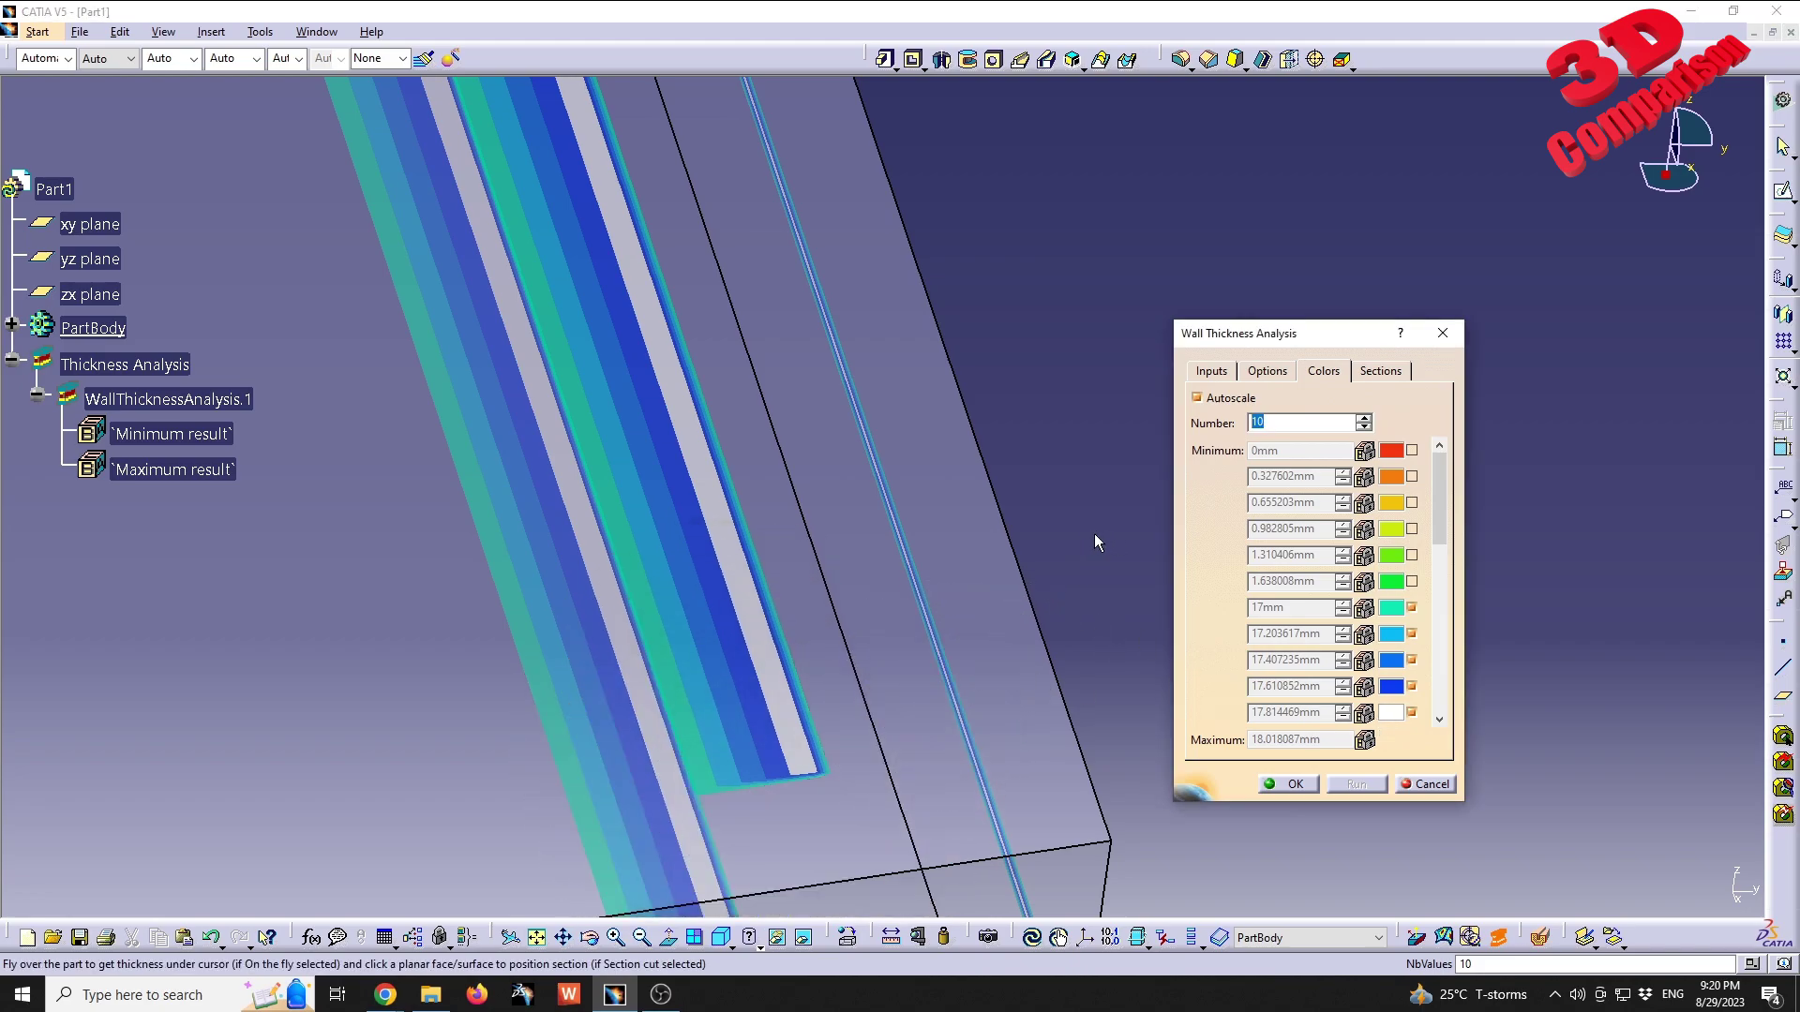
left_click(1308, 740)
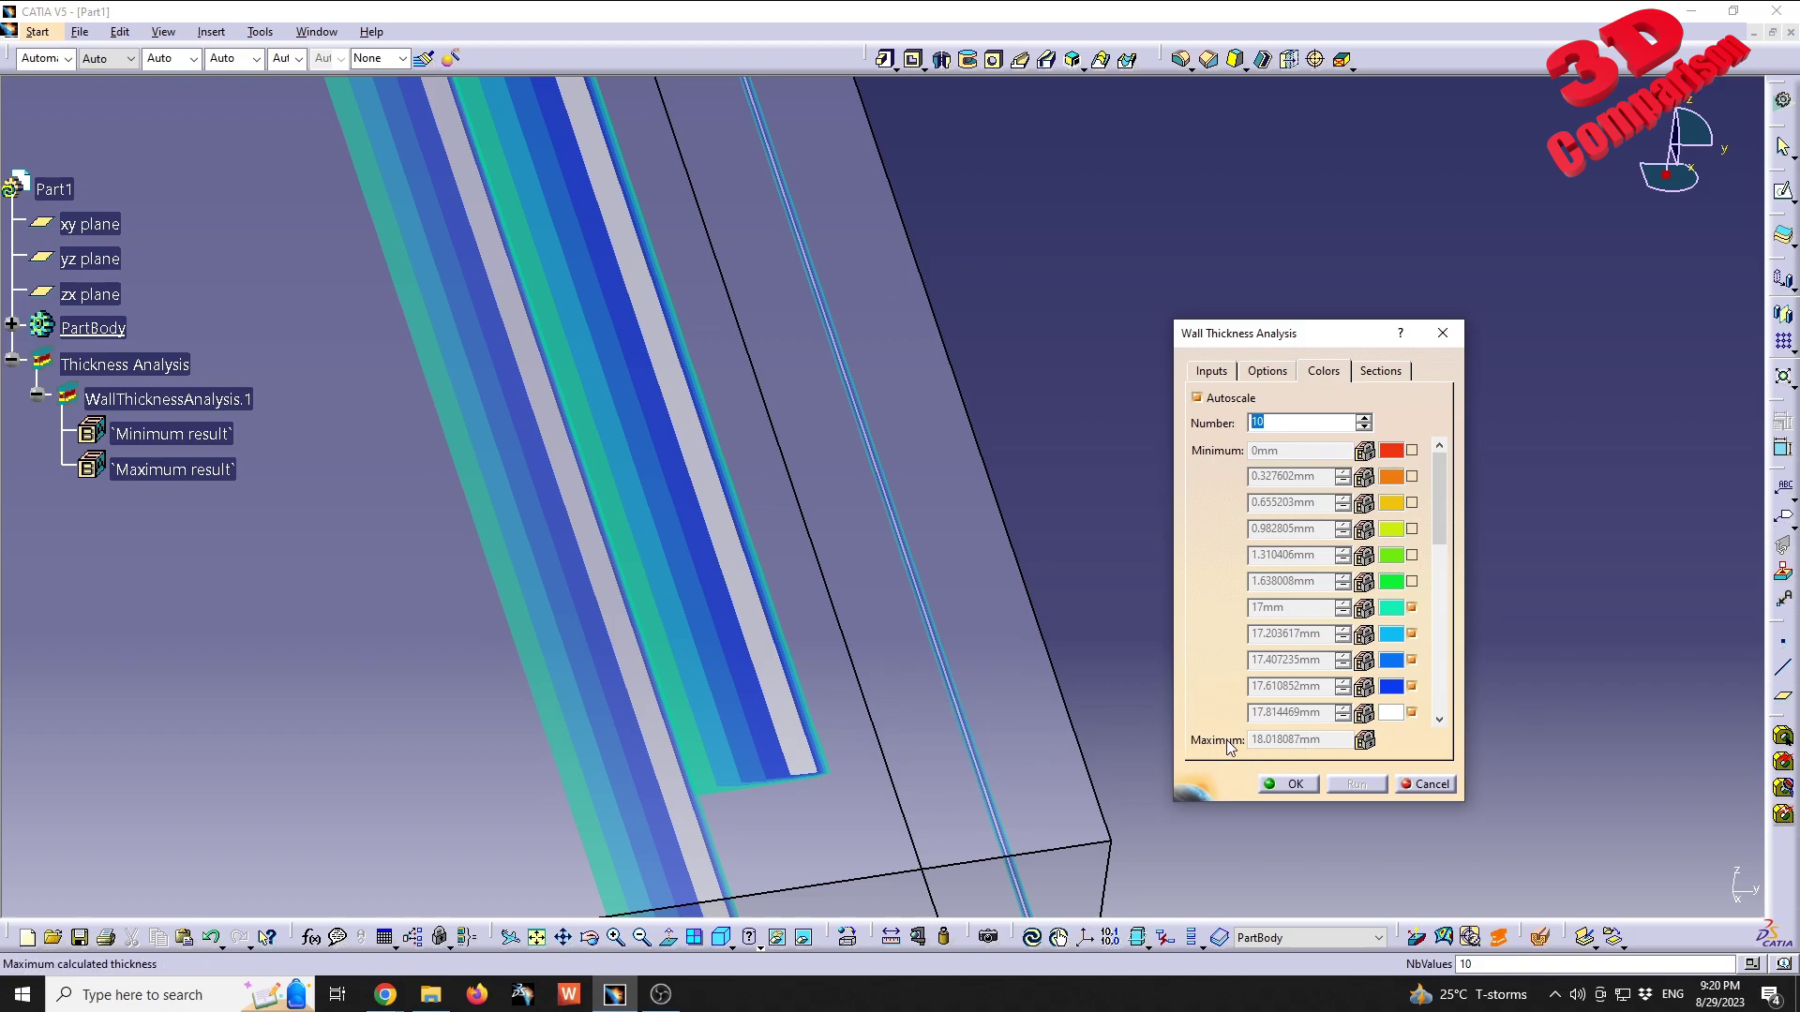
left_click(37, 31)
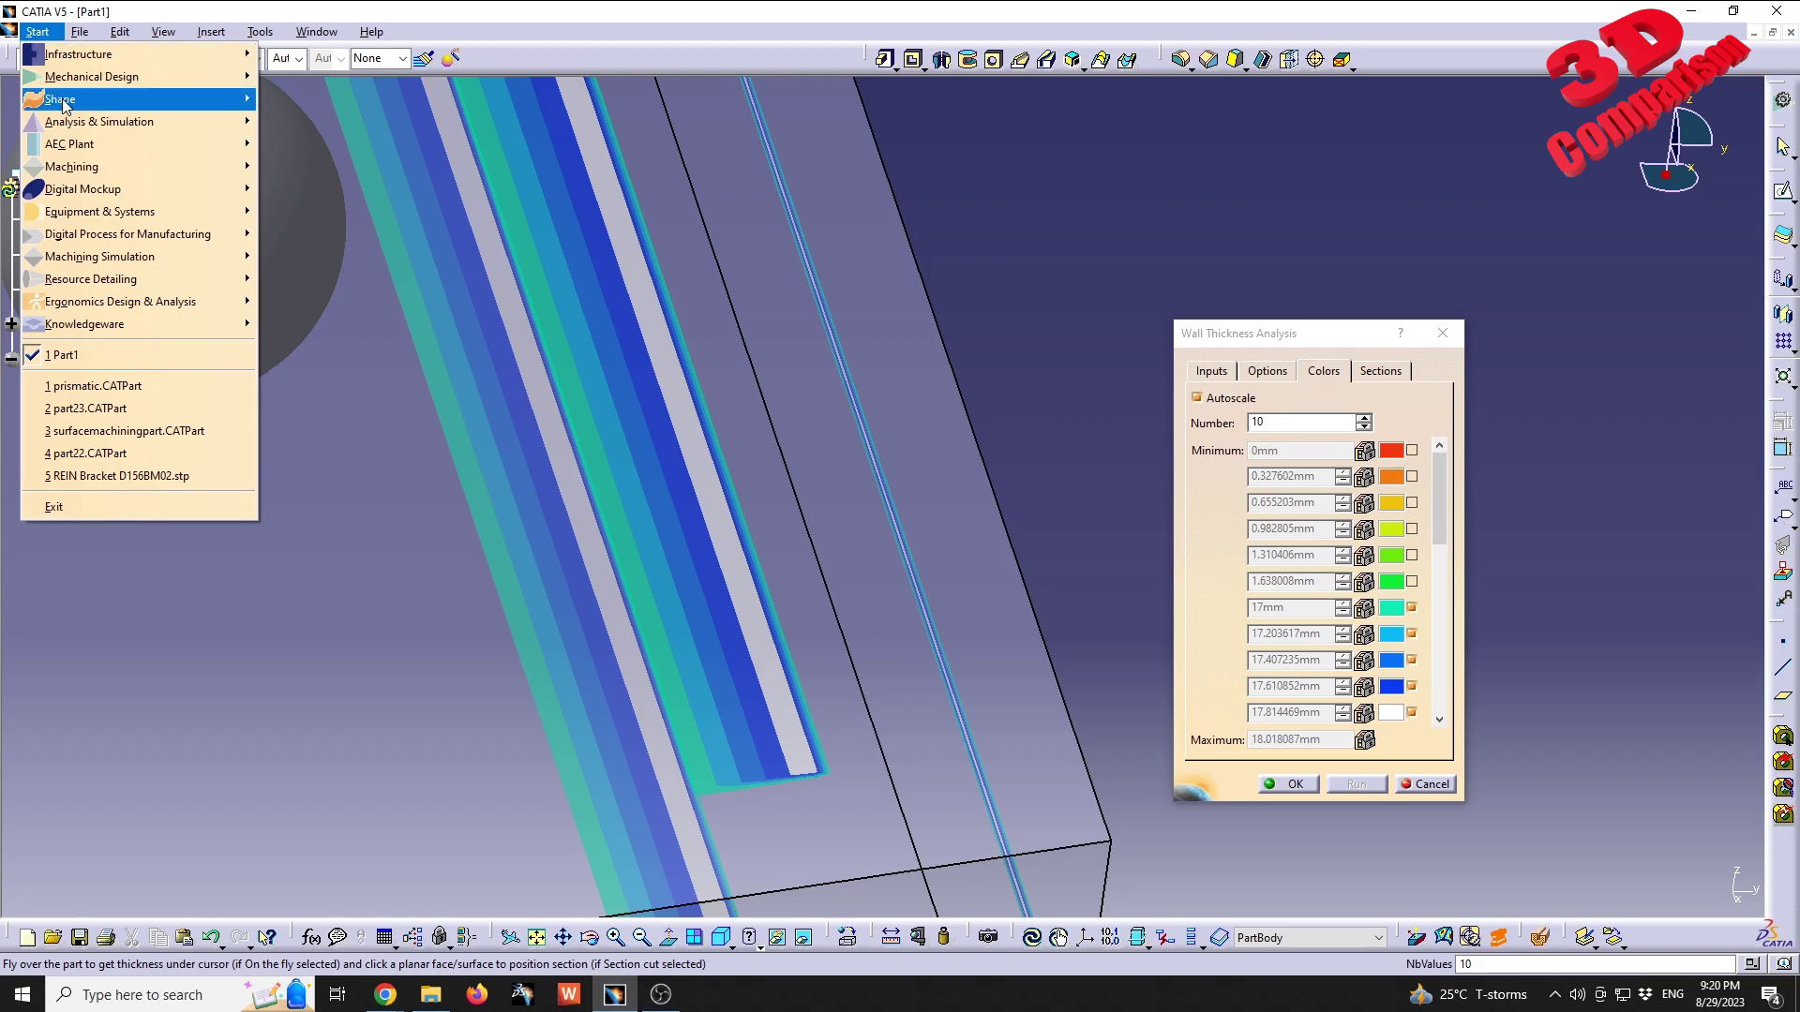
mouse_move(60, 98)
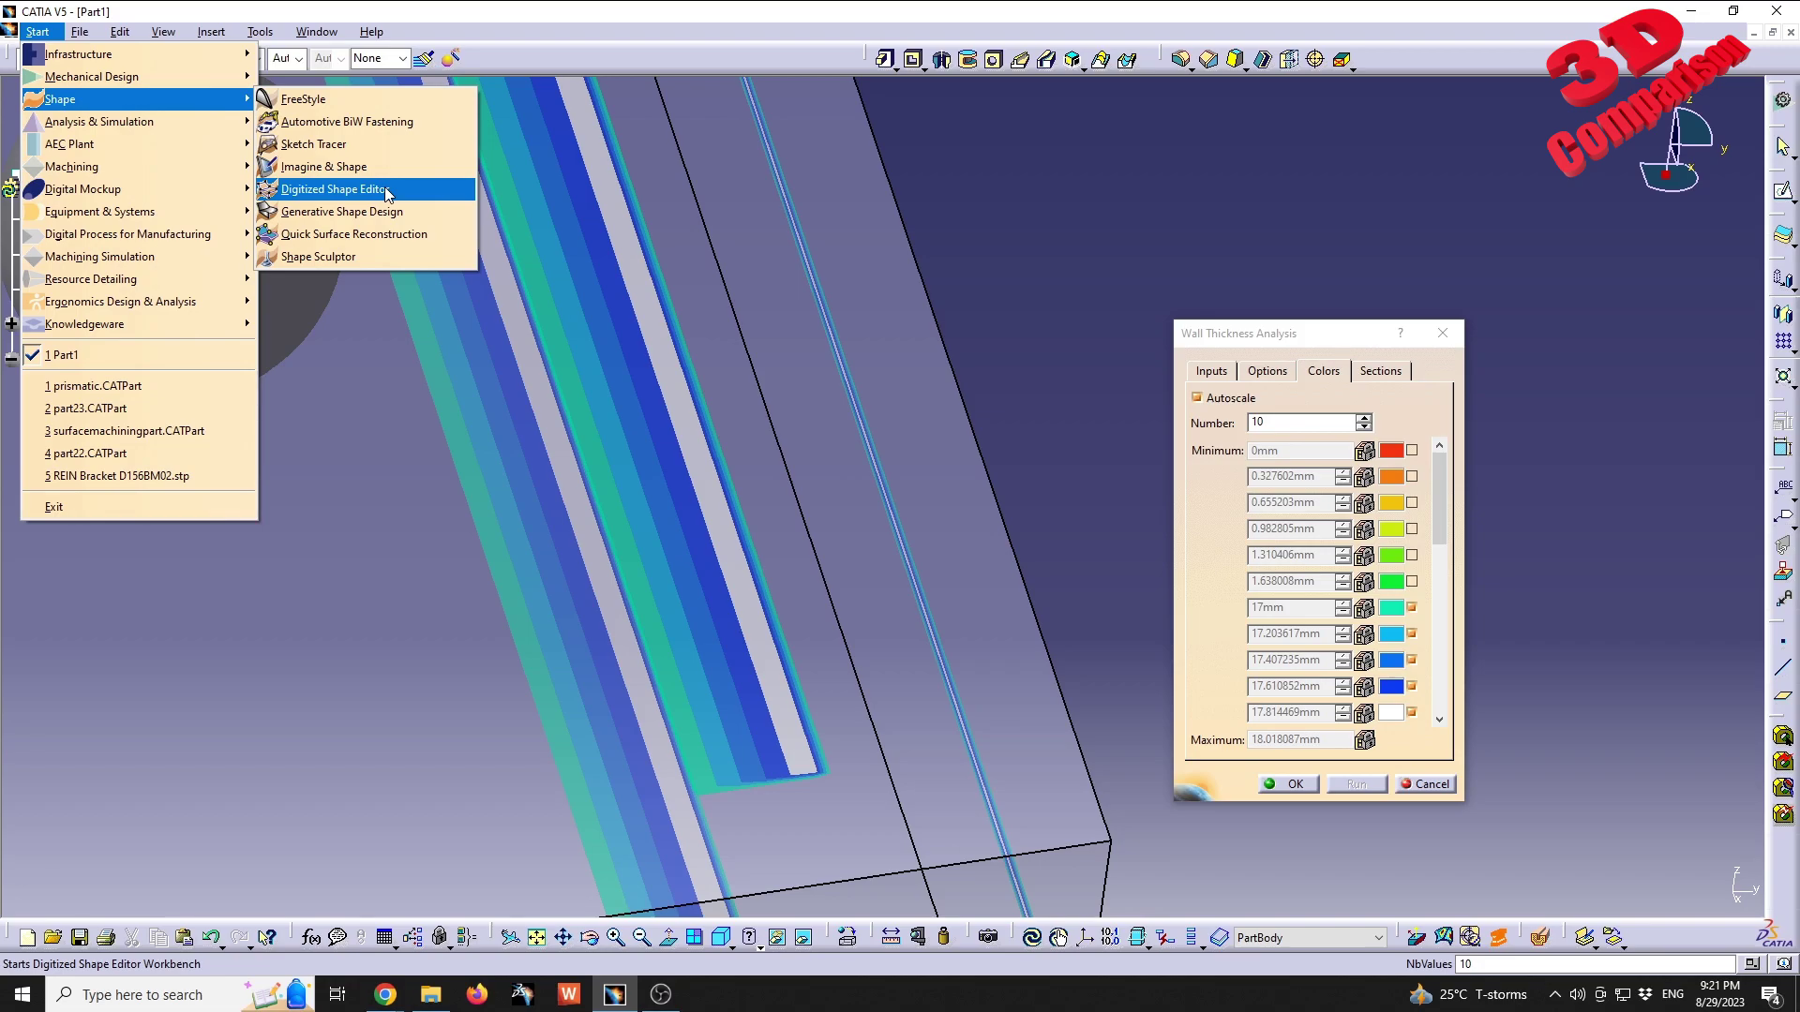
key("Escape")
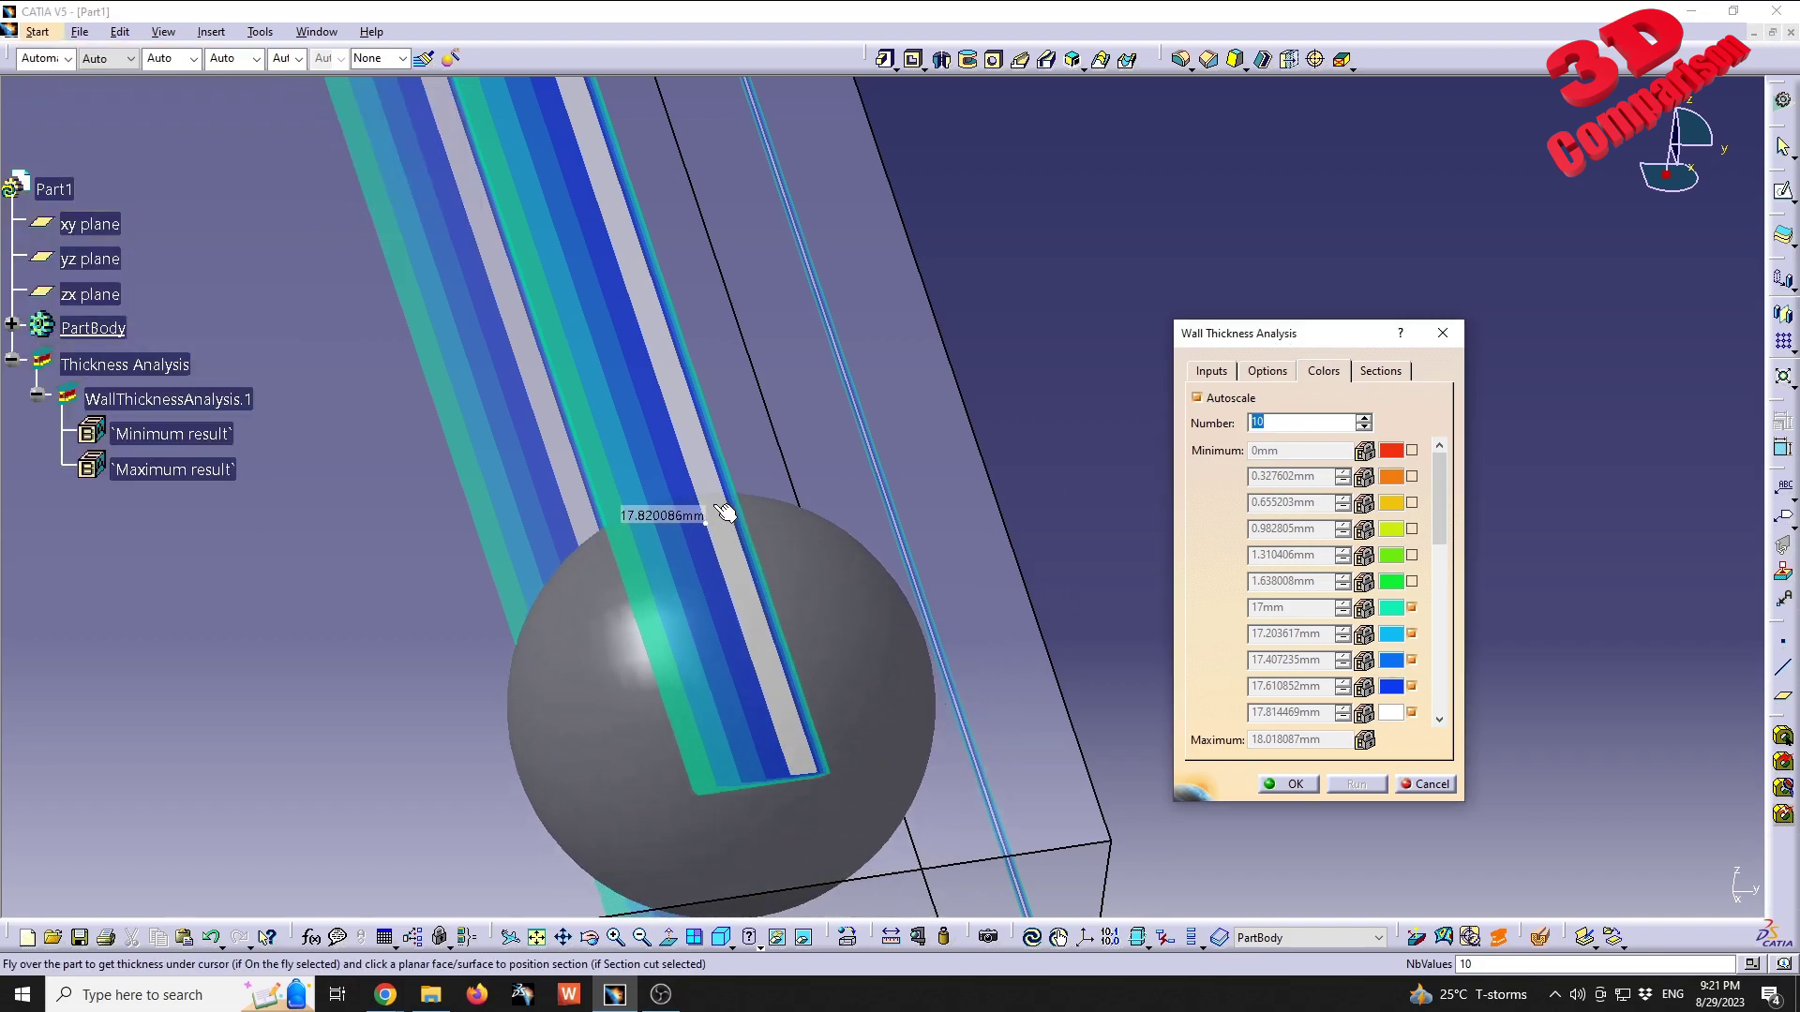
middle_click_drag(735, 468, 763, 278)
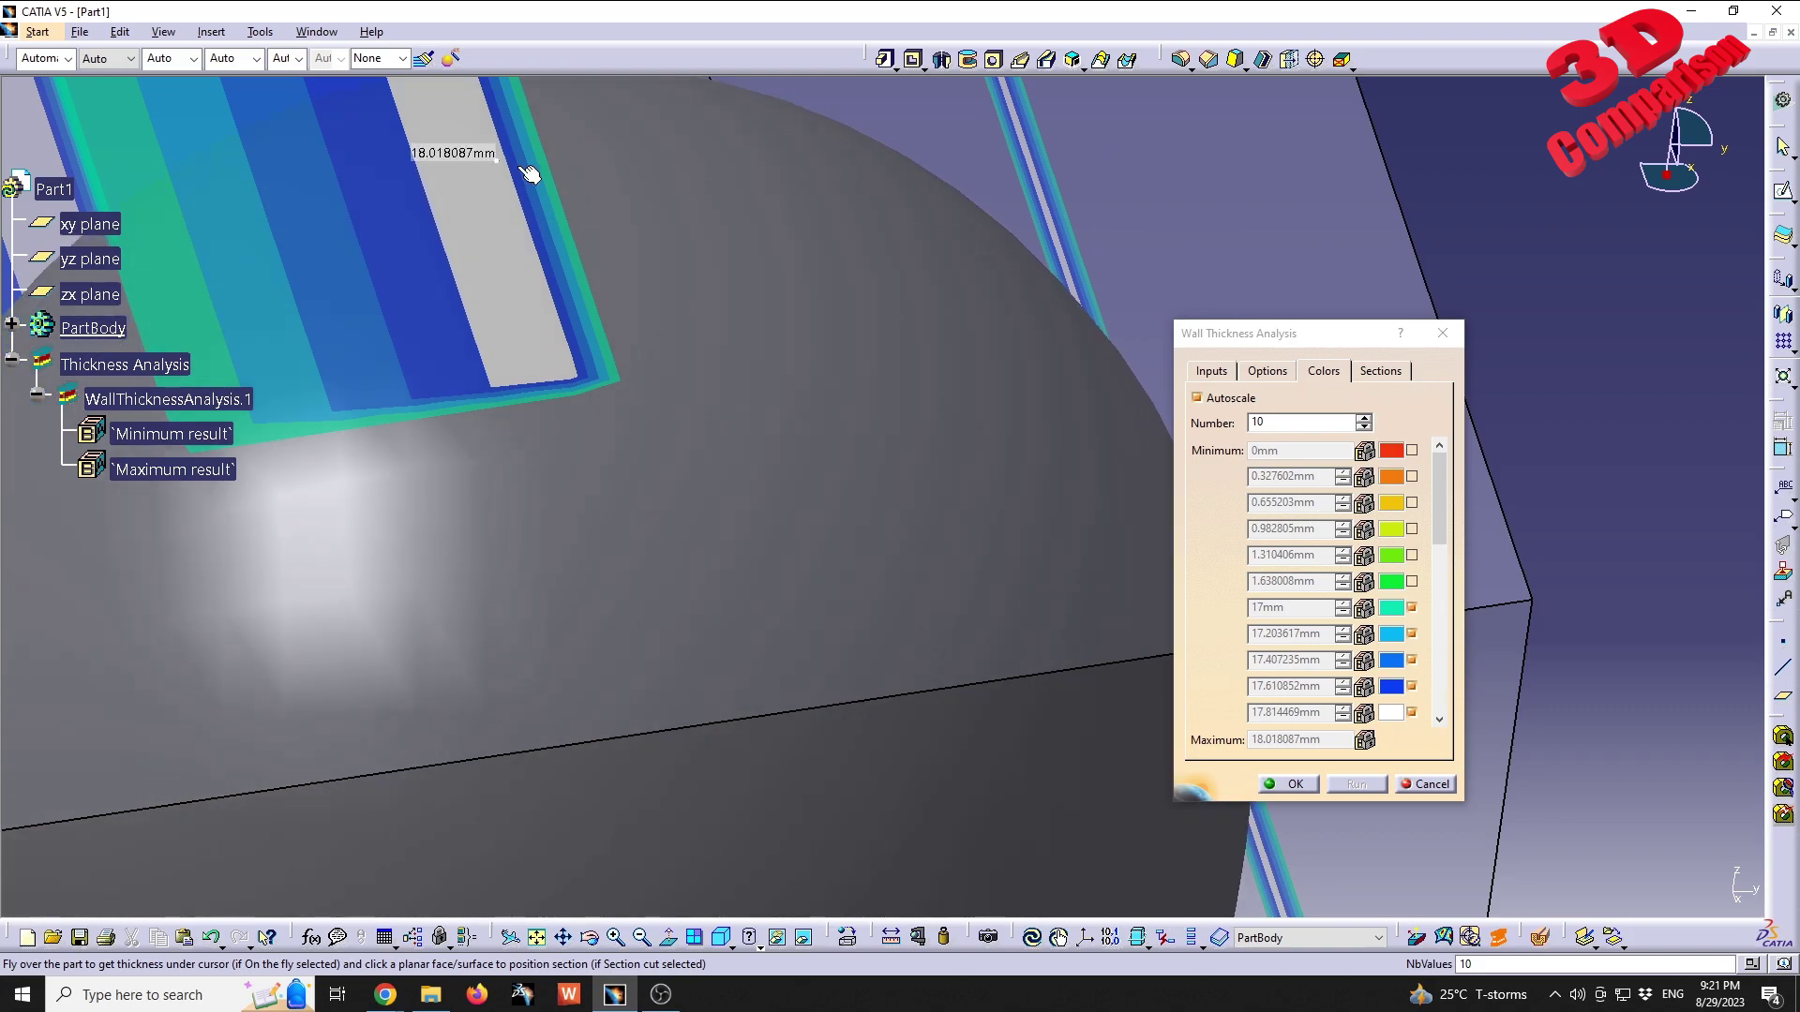
mouse_move(494, 281)
middle_mouse_down()
mouse_move(898, 664)
mouse_move(972, 667)
middle_mouse_up()
Preview dynamic sectioning along Section.1 in normal view, then turn sectioning off.
left_click(1380, 371)
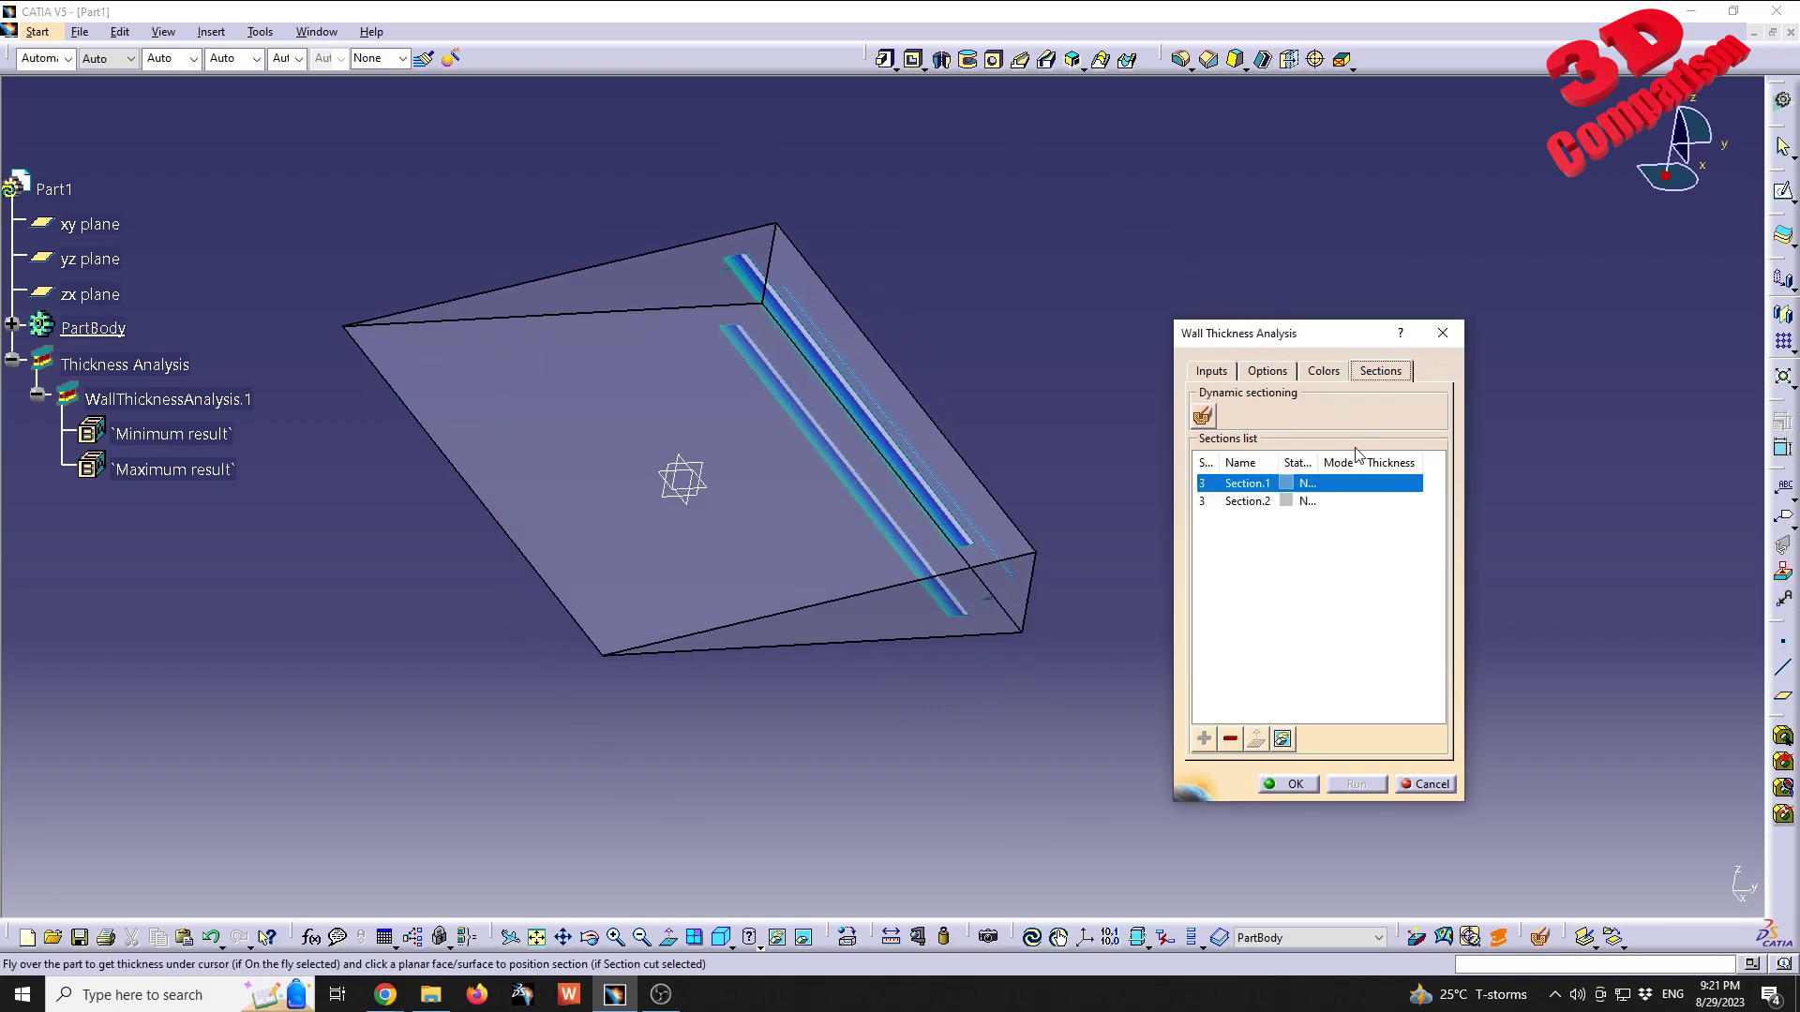
left_click(1204, 417)
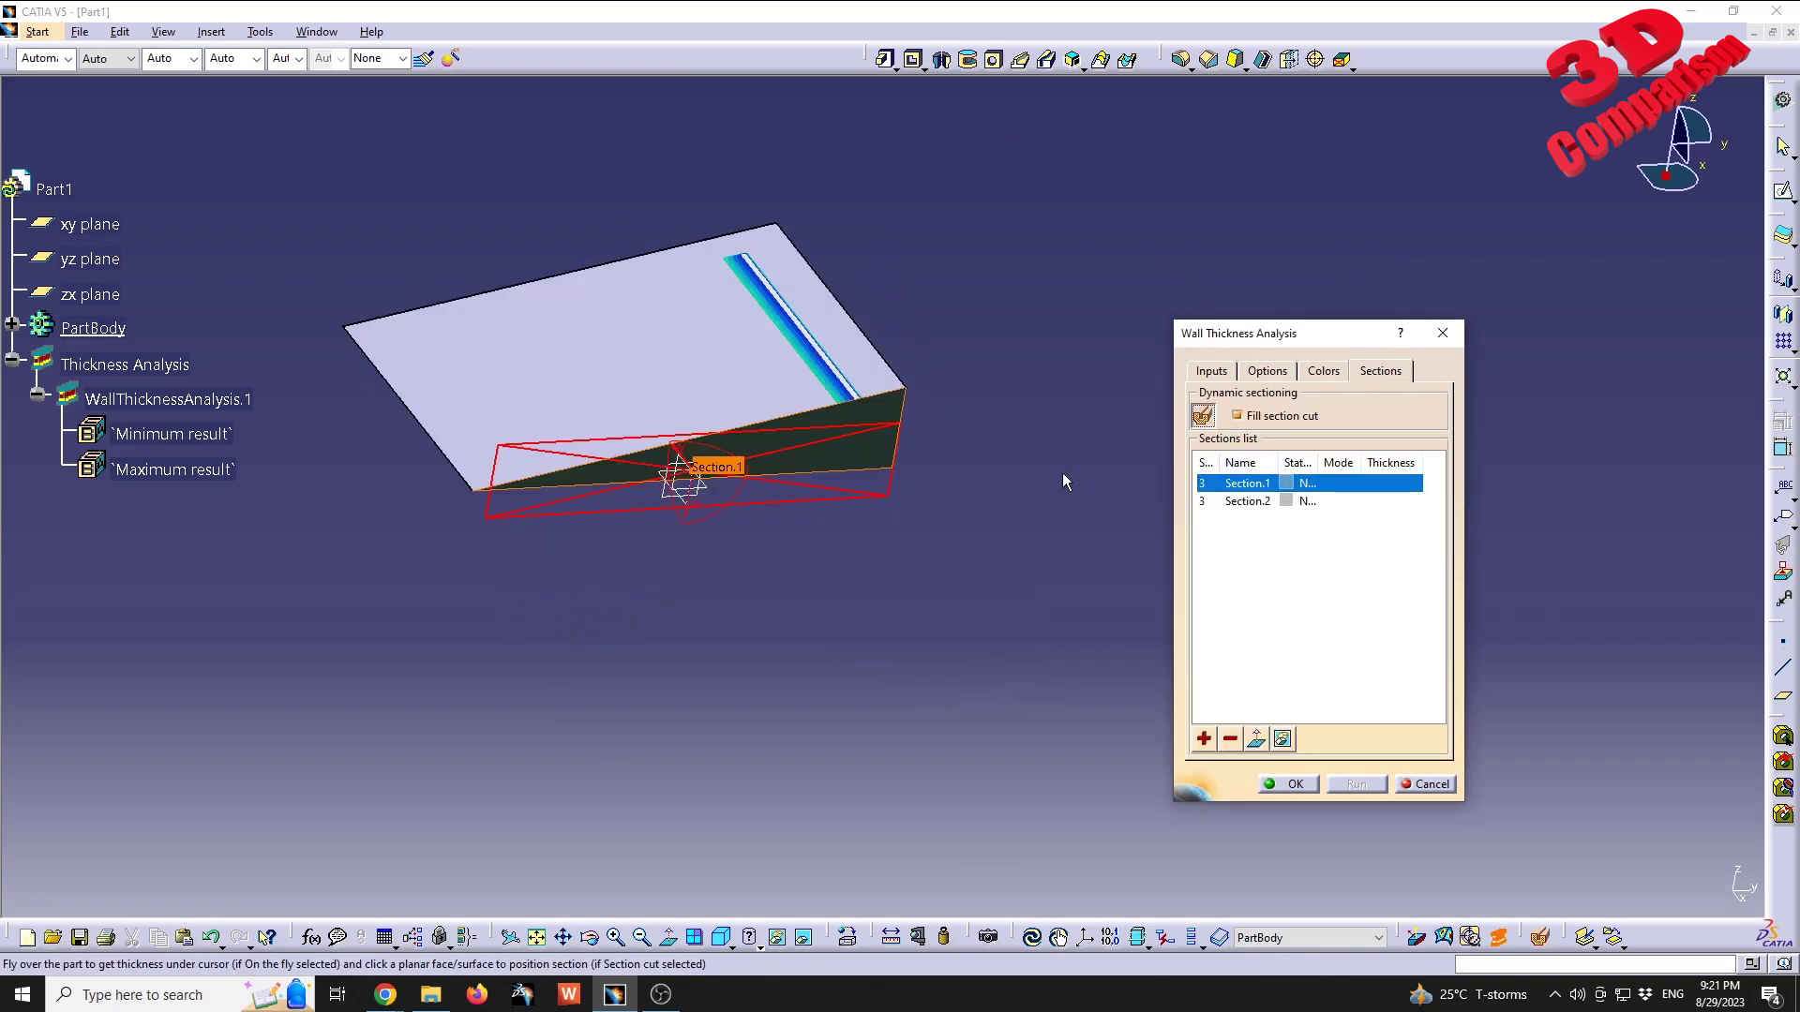
left_click(1285, 740)
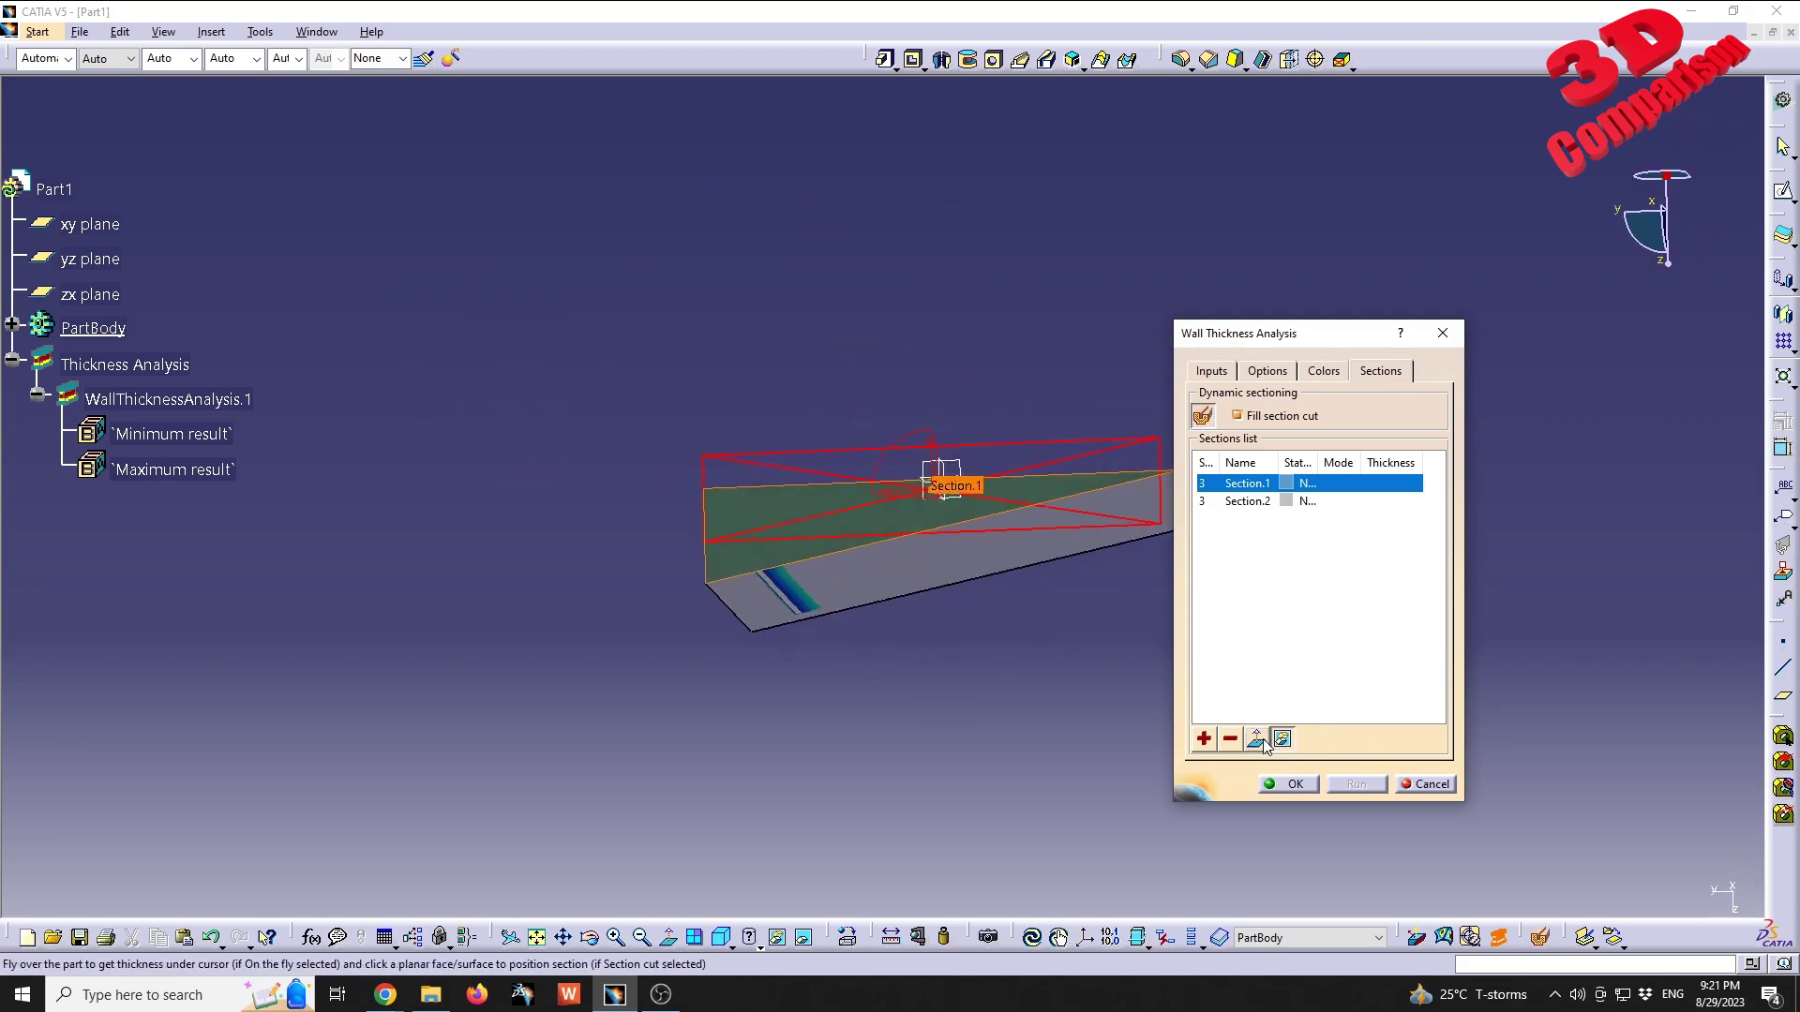
middle_click_drag(977, 424, 928, 424)
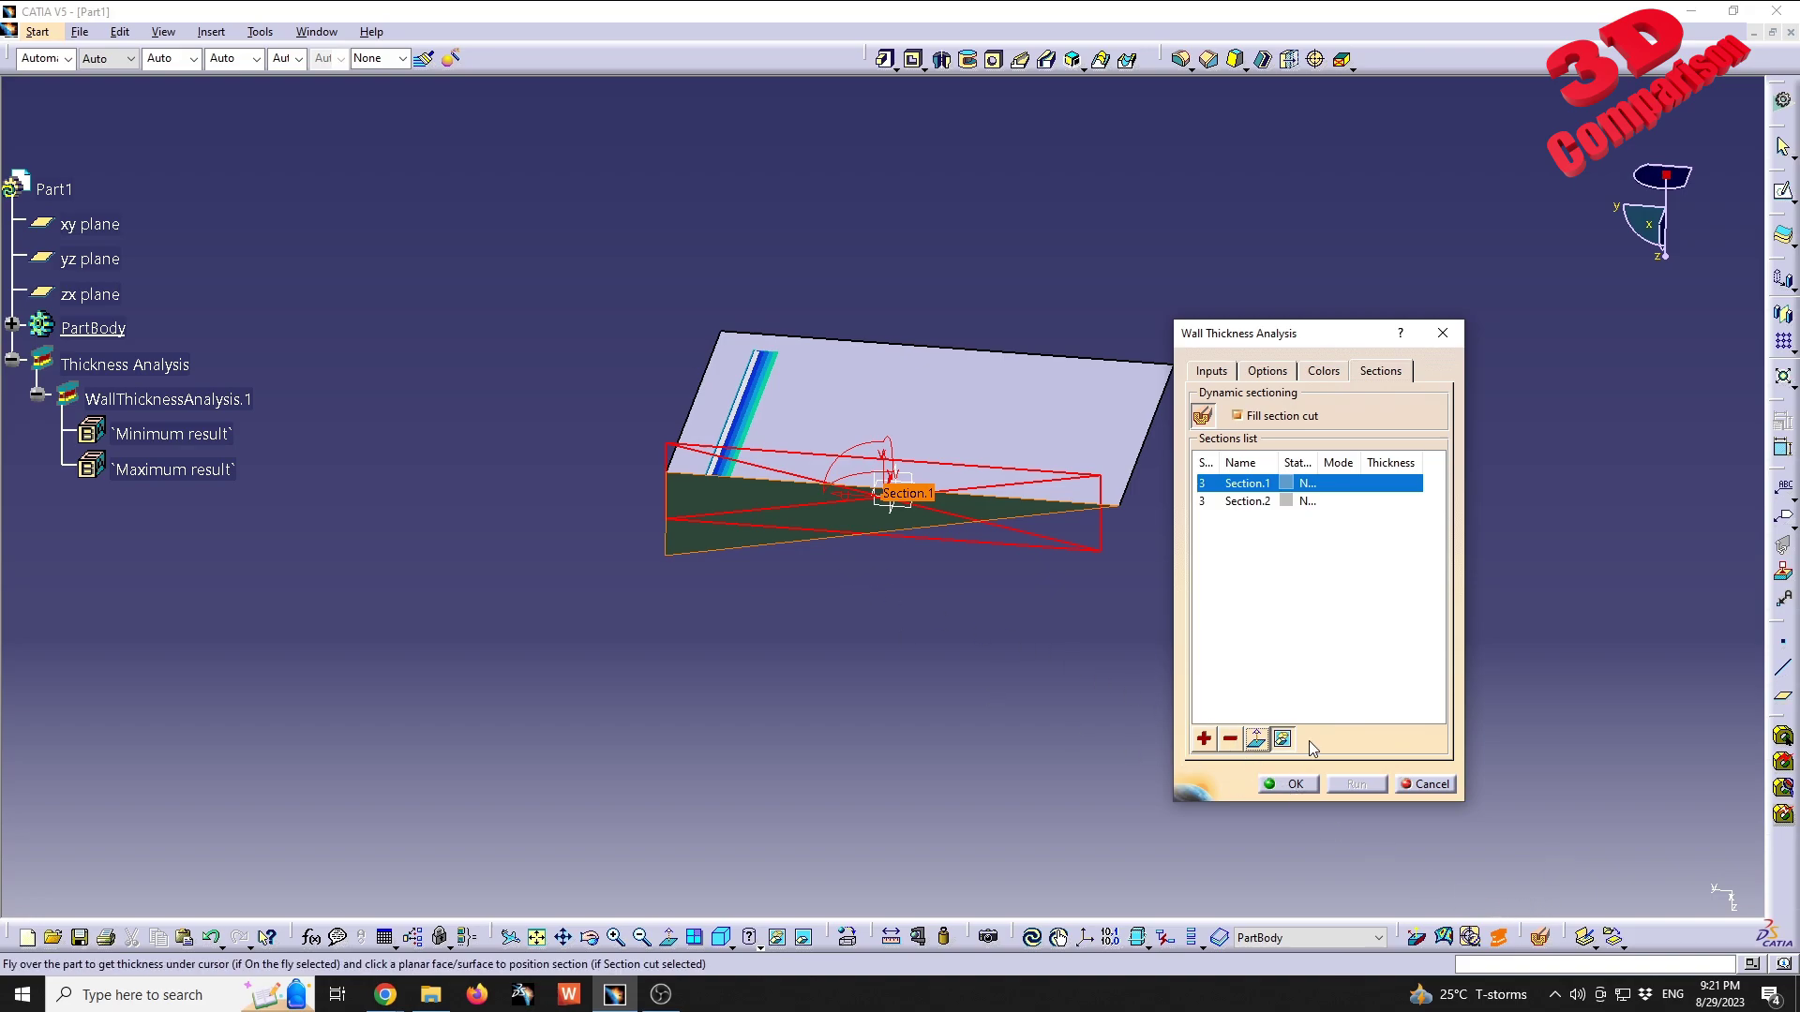
left_click(1203, 416)
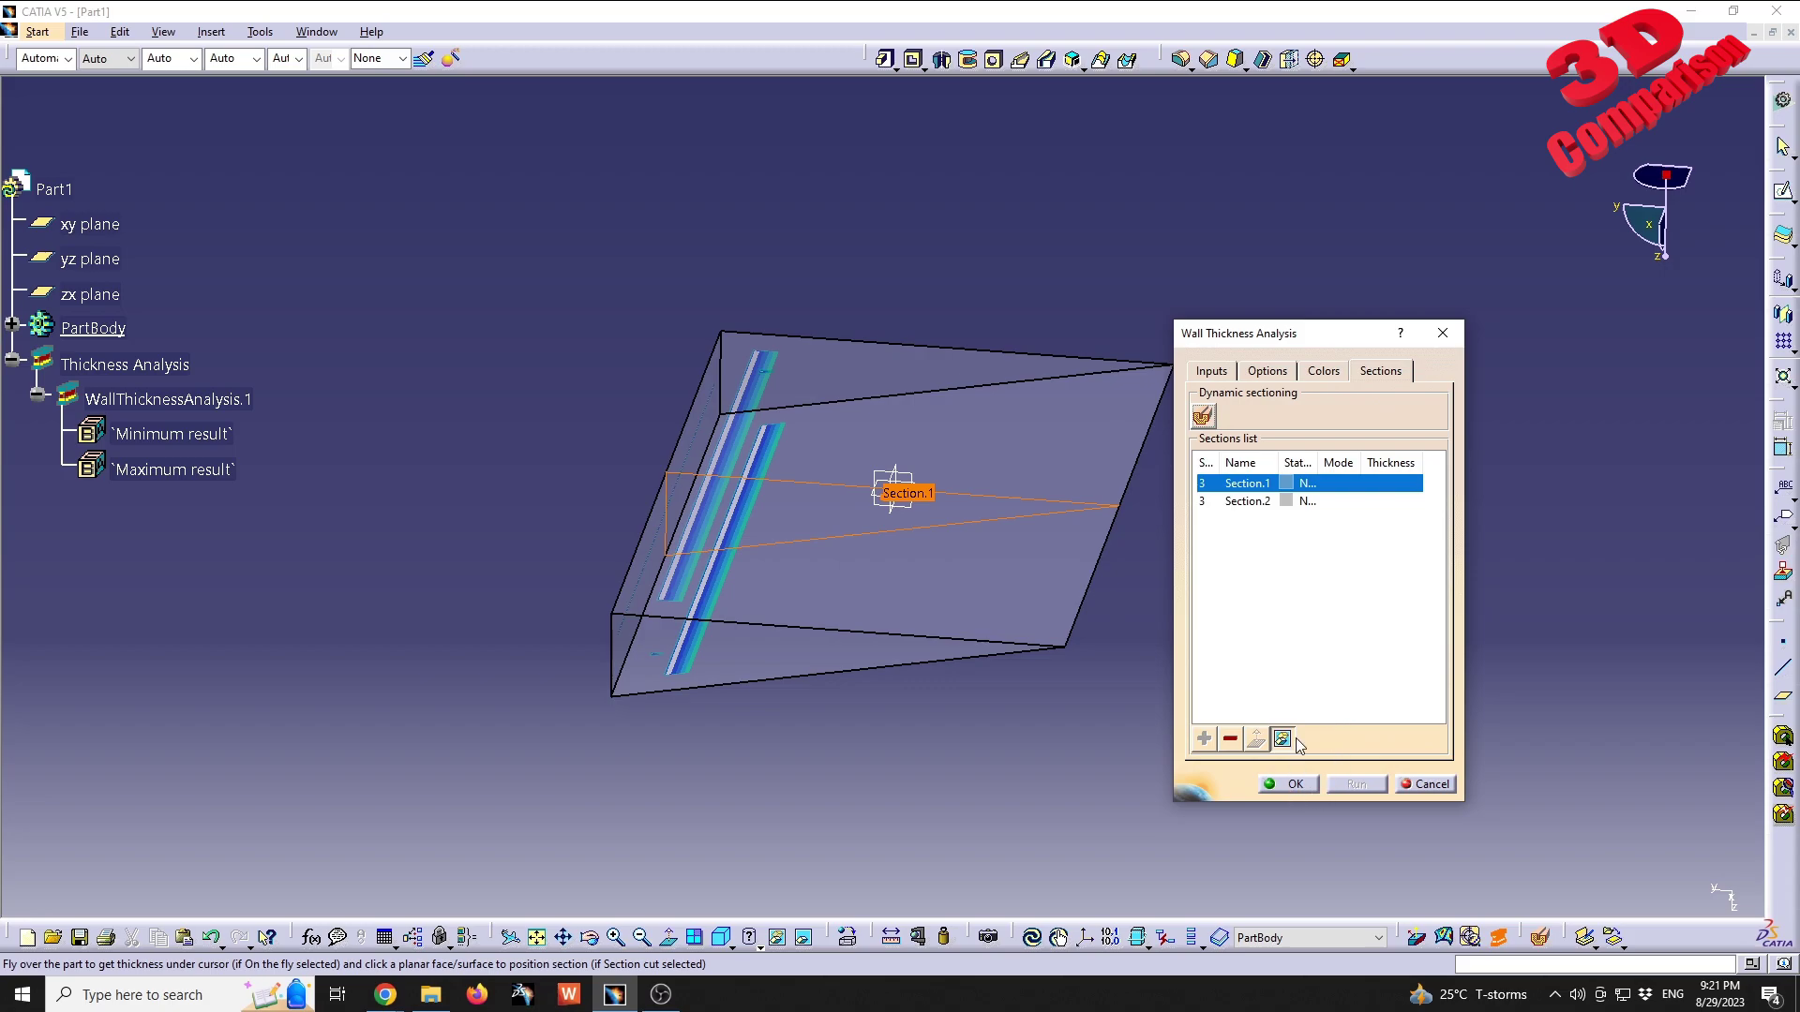
left_click(1212, 375)
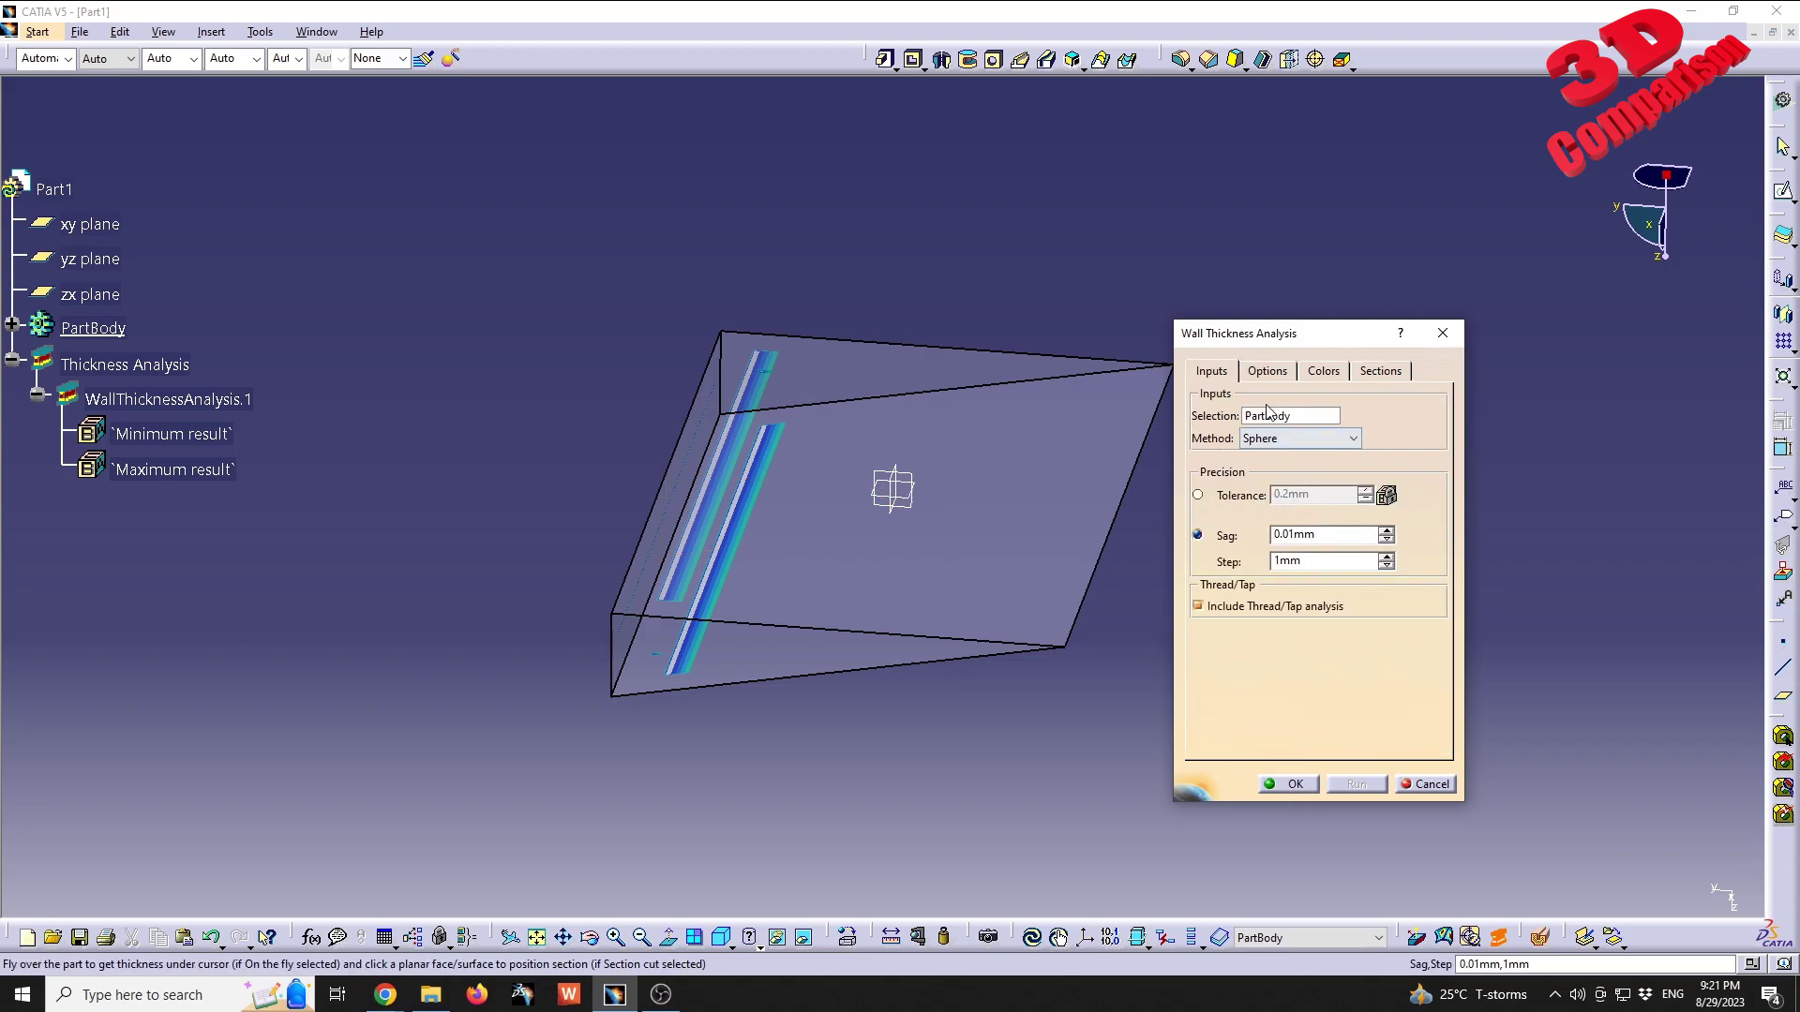
Turn off Transparency and the 17mm thick-wall focus to colour the whole wedge opaque.
left_click(1269, 373)
left_click(1198, 578)
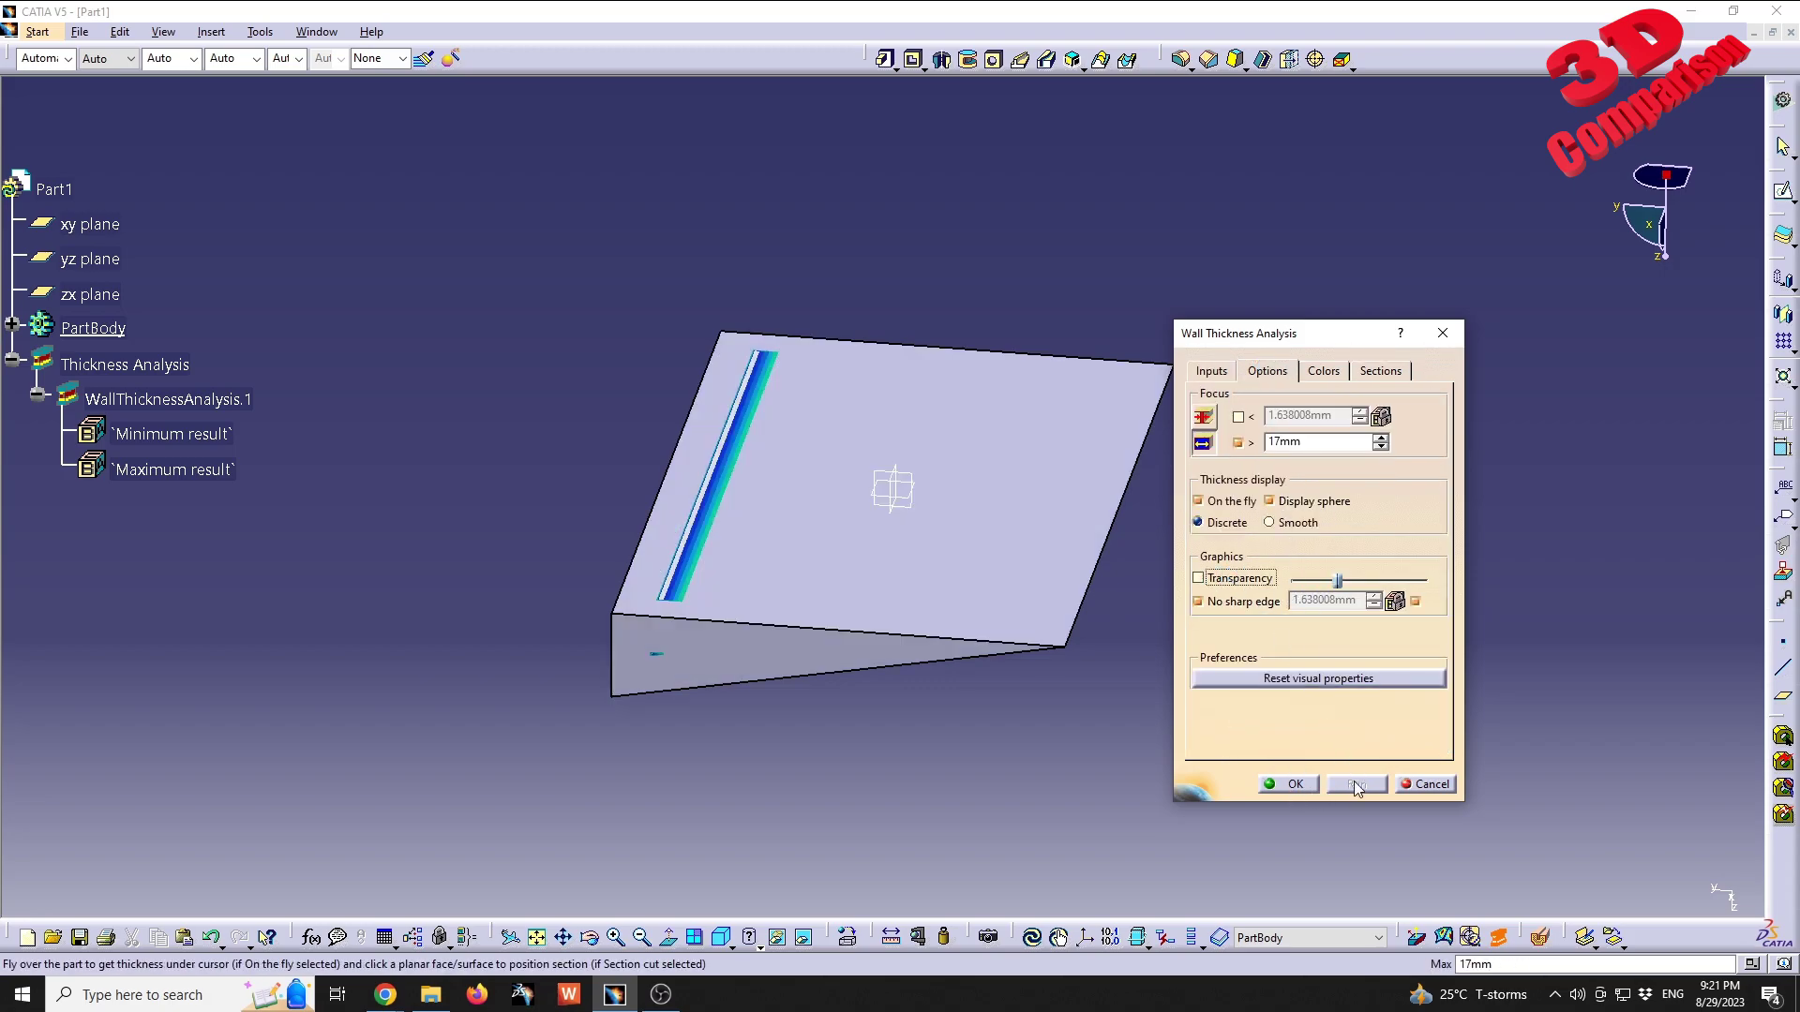
left_click(1237, 442)
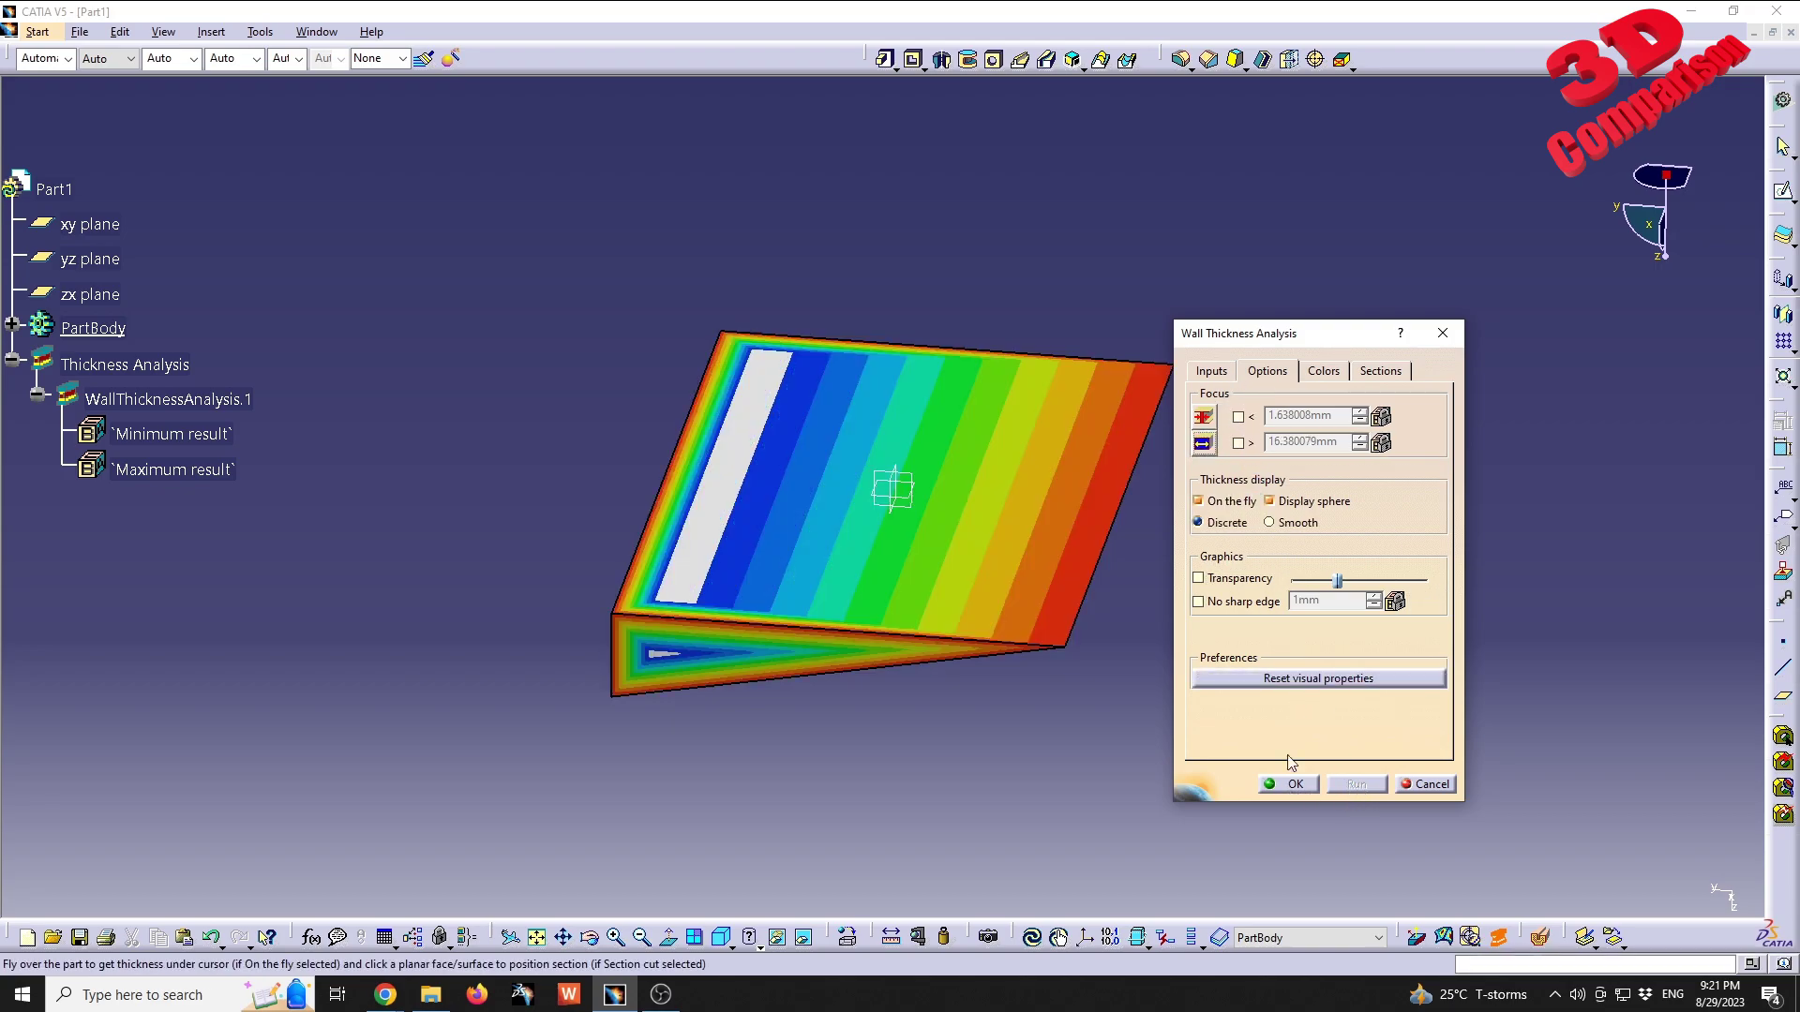
left_click_drag(159, 493, 767, 886)
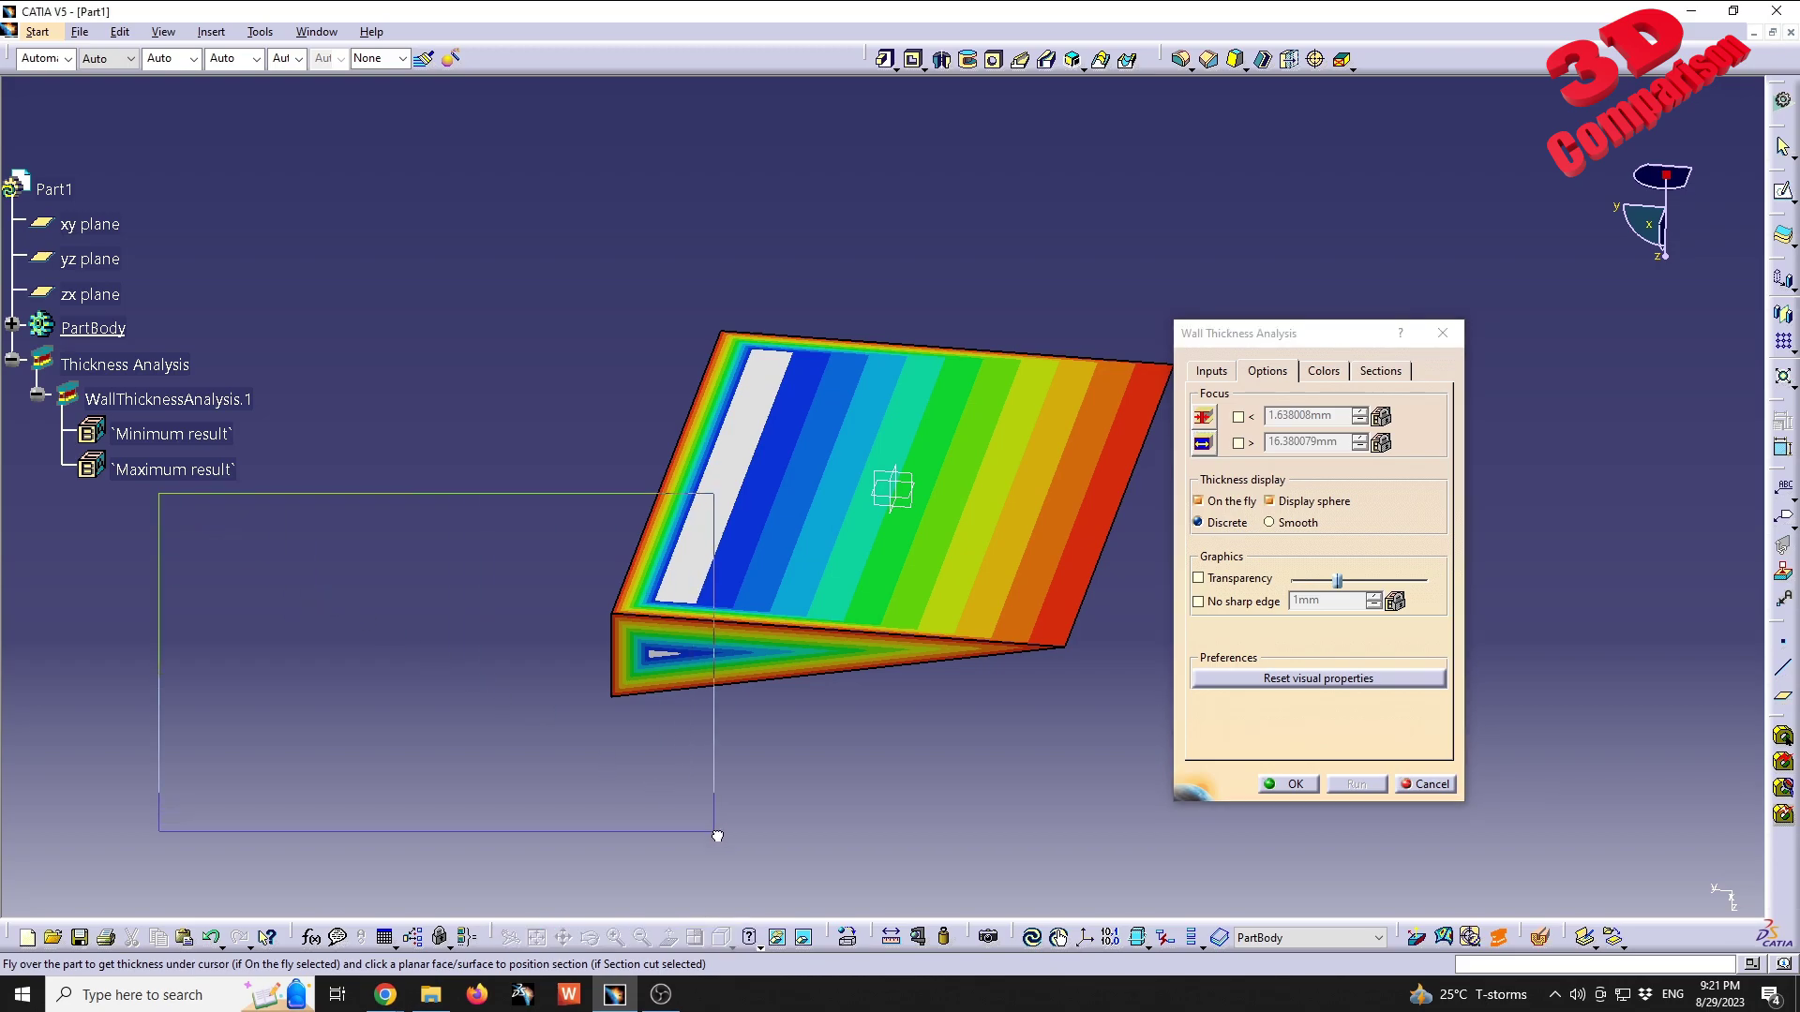
left_click_drag(980, 873, 1674, 536)
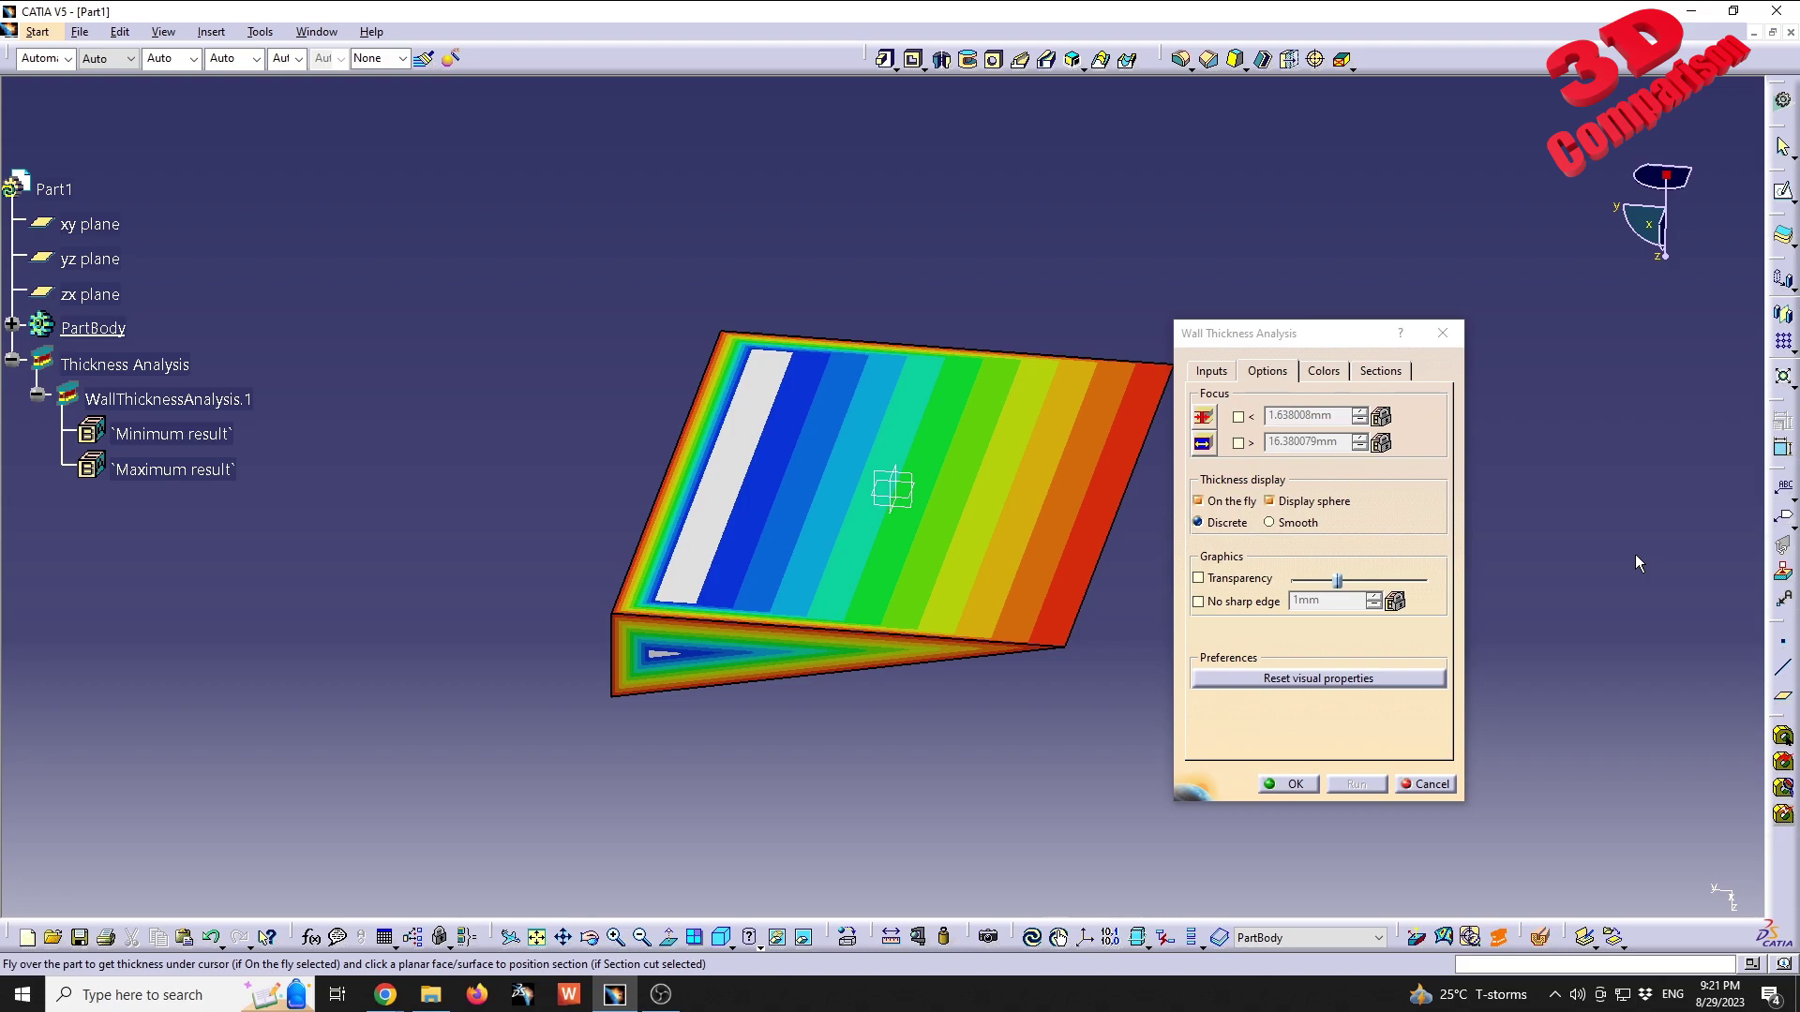
left_click(1371, 535)
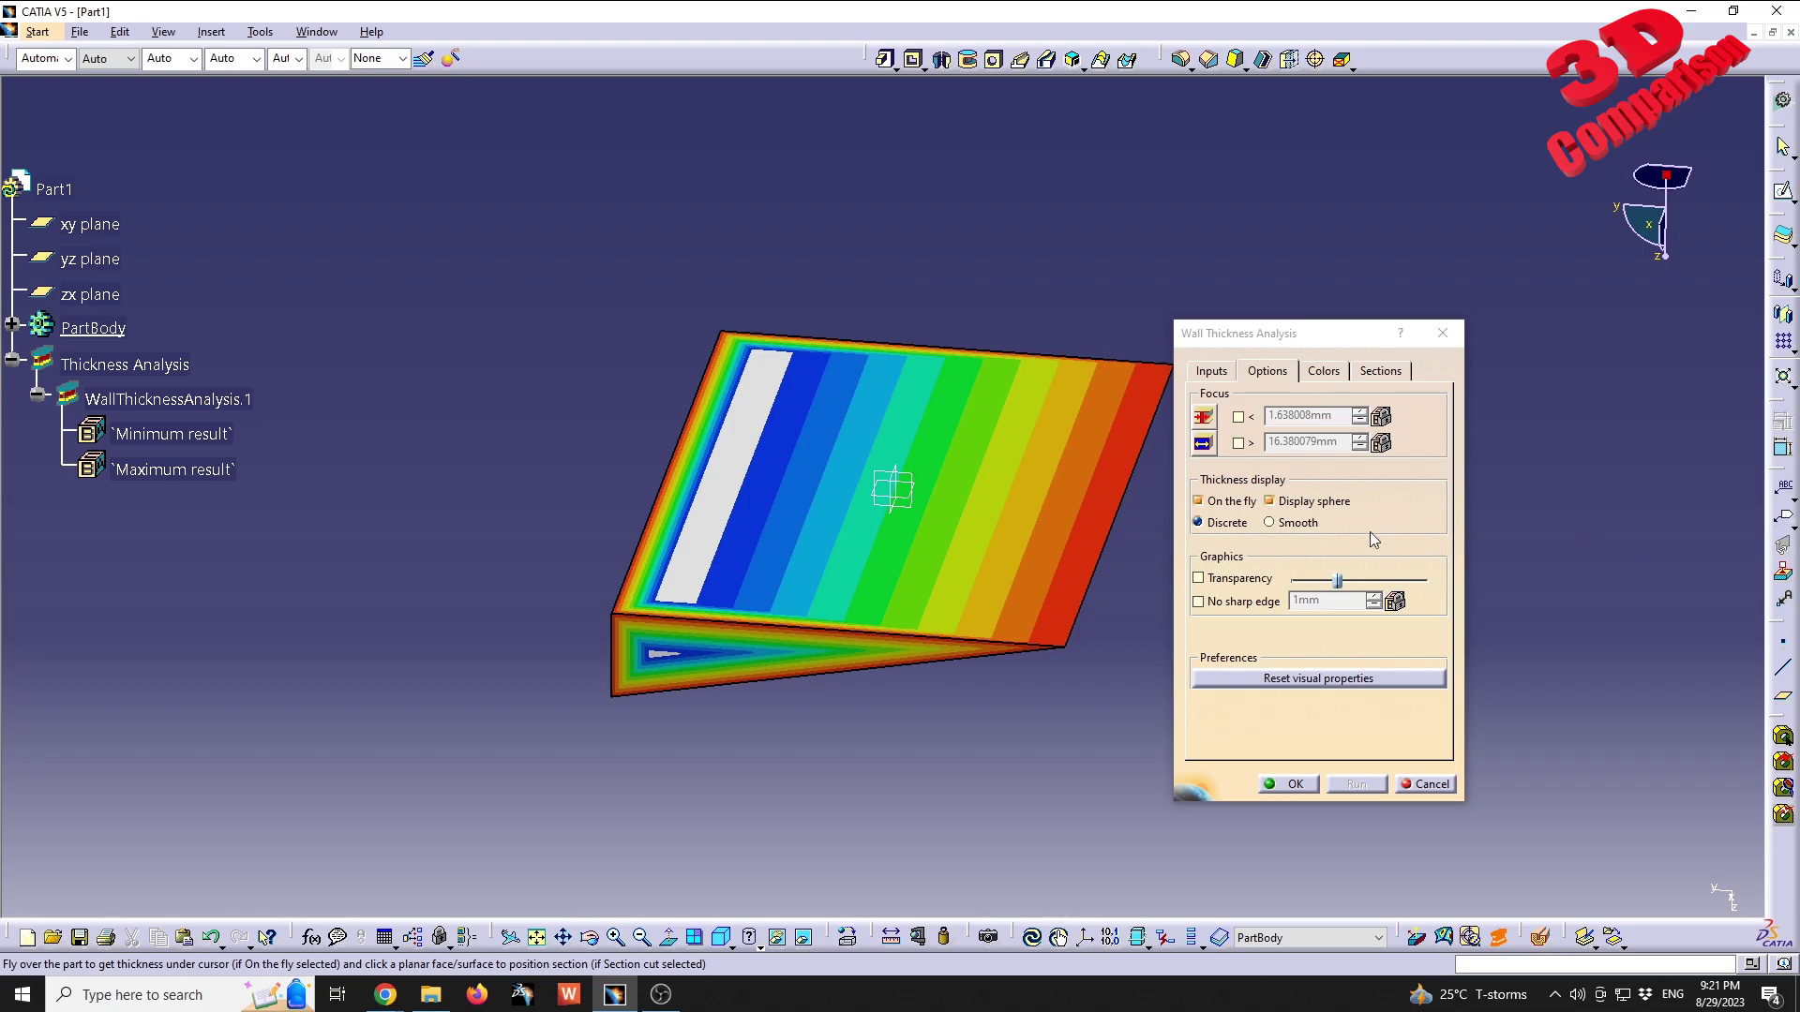